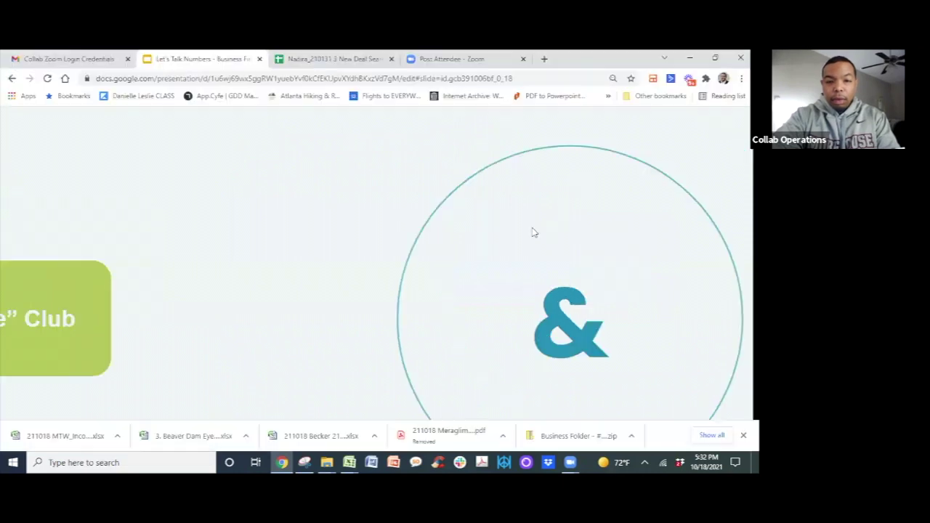
Switch from the presentation to the Dollar Cave Club example startup model workbook in Excel.
{"action": "mouse_move", "coordinate": [343, 461]}
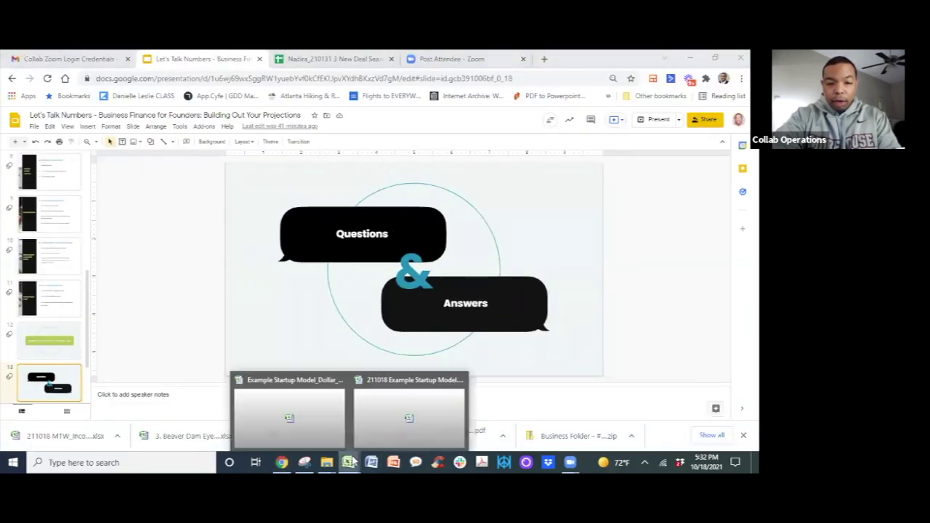
{"action": "left_click", "coordinate": [319, 409]}
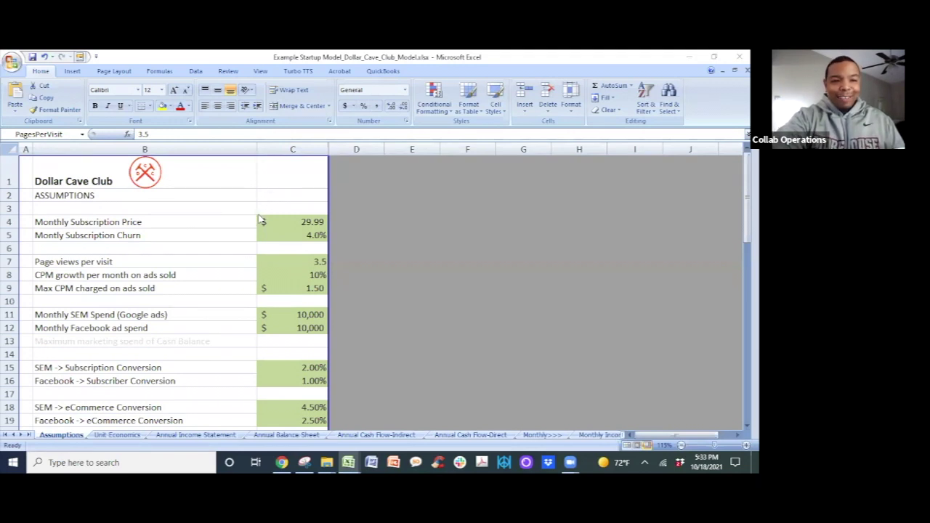
{"action": "key", "text": "alt+Tab"}
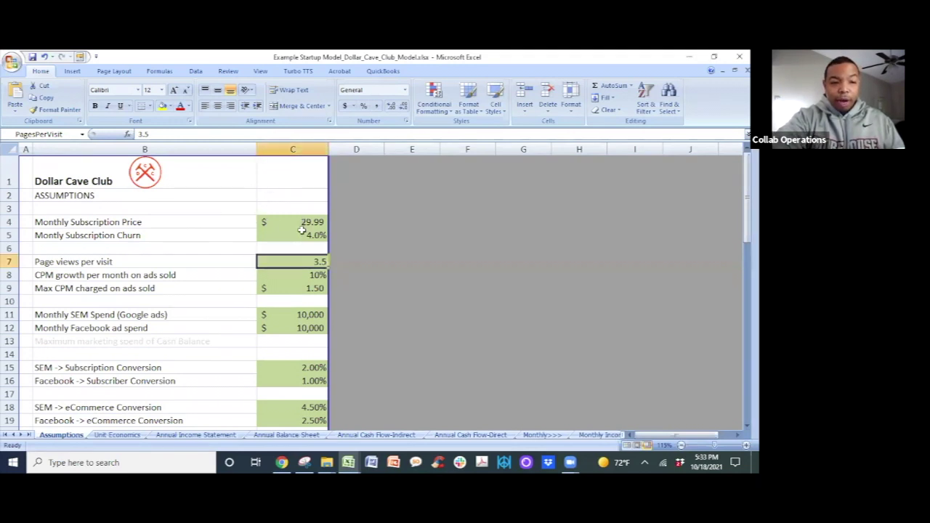
Examine the assumptions for monthly subscription churn, page views per visit, and monthly Google and Facebook ad spend.
{"action": "left_click", "coordinate": [306, 236]}
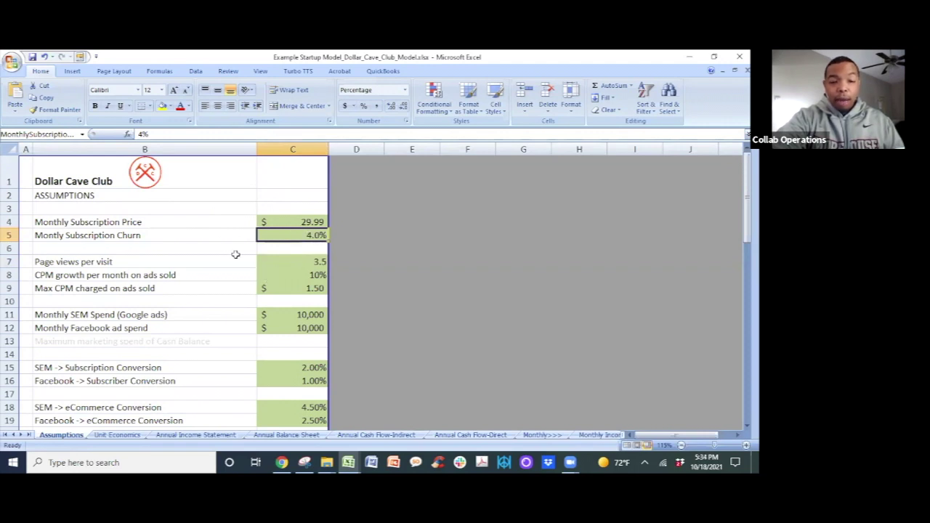
{"action": "left_click", "coordinate": [295, 262]}
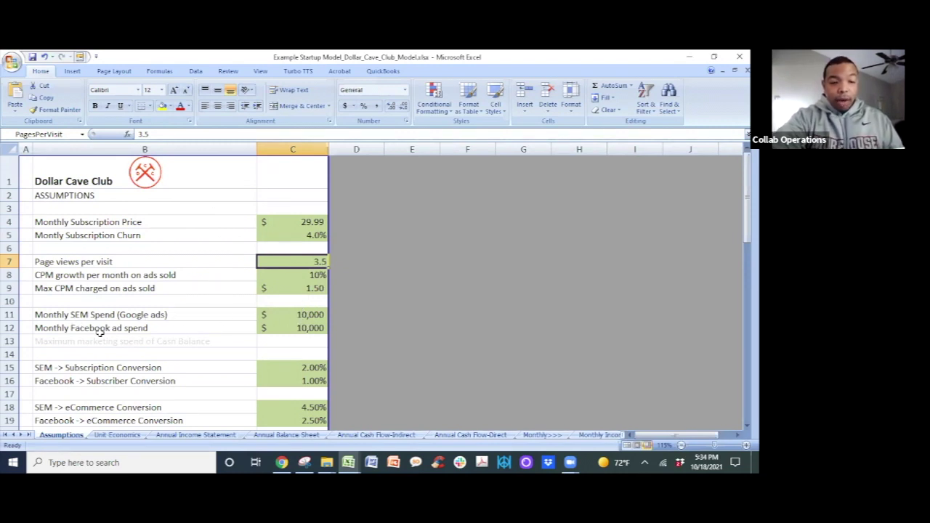
{"action": "left_click", "coordinate": [307, 320]}
{"action": "left_click_drag", "start_coordinate": [307, 320], "coordinate": [308, 328]}
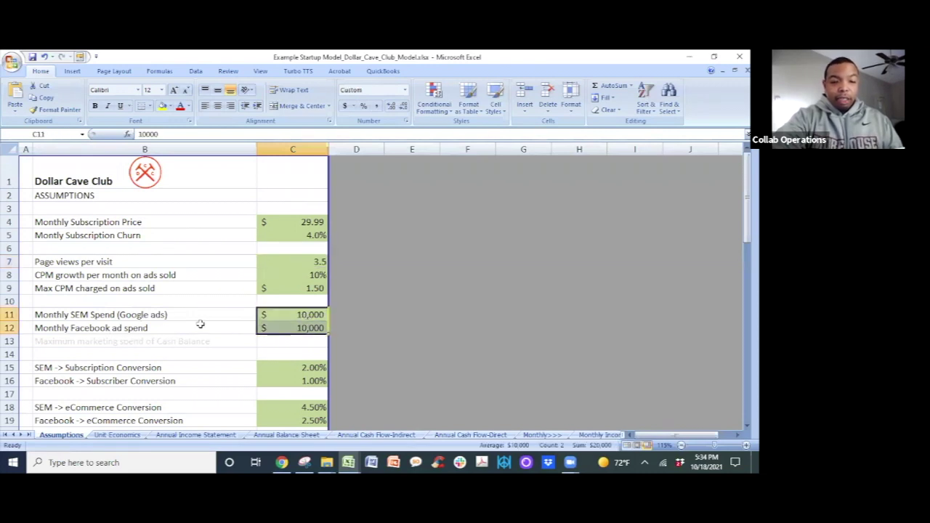
Review the remaining assumptions, from conversion rates through margins and employee costs to the capital raises, and return to the sheet's beginning.
{"action": "left_click", "coordinate": [203, 327]}
{"action": "scroll", "coordinate": [209, 328], "scroll_direction": "down", "scroll_amount": 6}
{"action": "scroll", "coordinate": [211, 329], "scroll_direction": "up", "scroll_amount": 2}
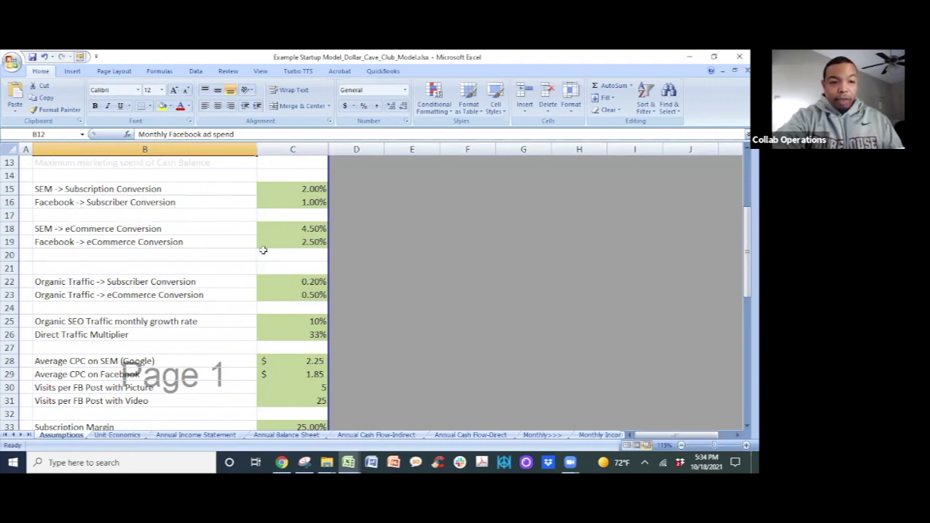
{"action": "scroll", "coordinate": [242, 307], "scroll_direction": "down", "scroll_amount": 1}
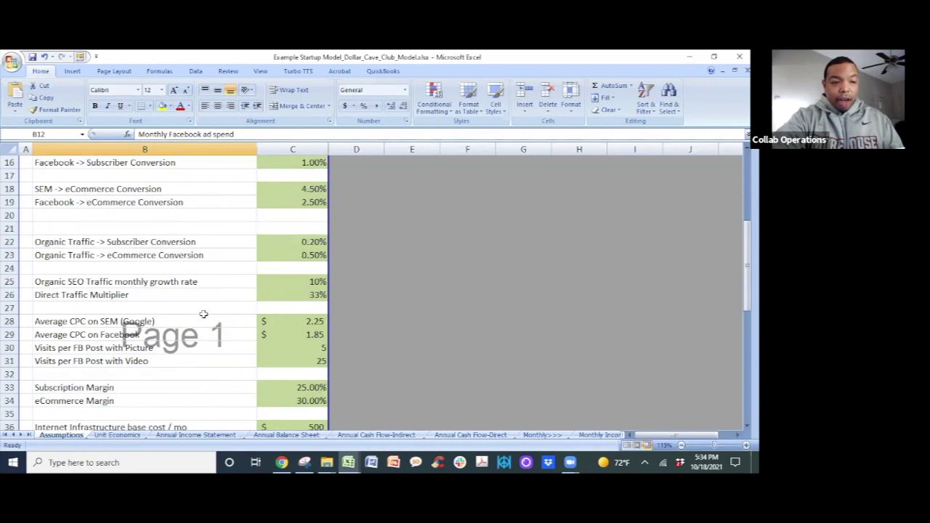
{"action": "scroll", "coordinate": [200, 318], "scroll_direction": "down", "scroll_amount": 1}
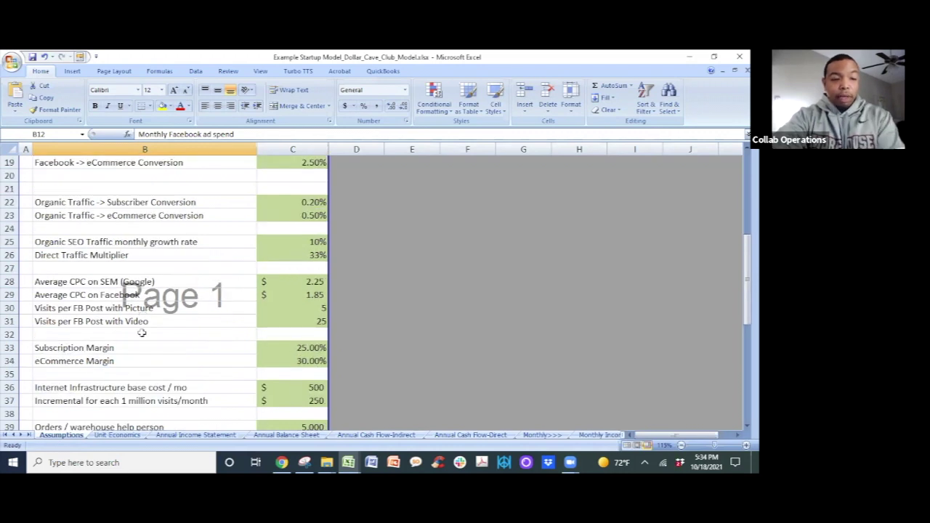
{"action": "scroll", "coordinate": [111, 320], "scroll_direction": "down", "scroll_amount": 4}
{"action": "scroll", "coordinate": [113, 319], "scroll_direction": "down", "scroll_amount": 5}
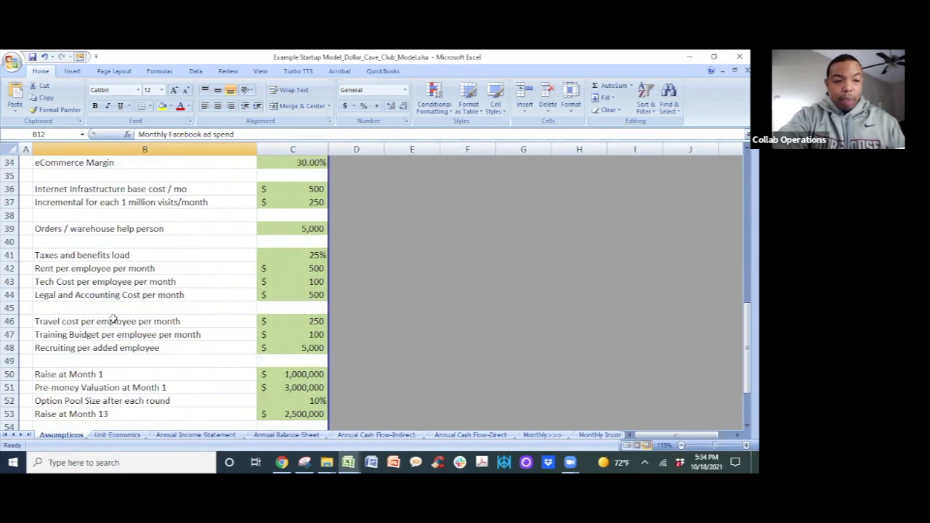
{"action": "scroll", "coordinate": [113, 319], "scroll_direction": "up", "scroll_amount": 11}
{"action": "scroll", "coordinate": [113, 320], "scroll_direction": "up", "scroll_amount": 4}
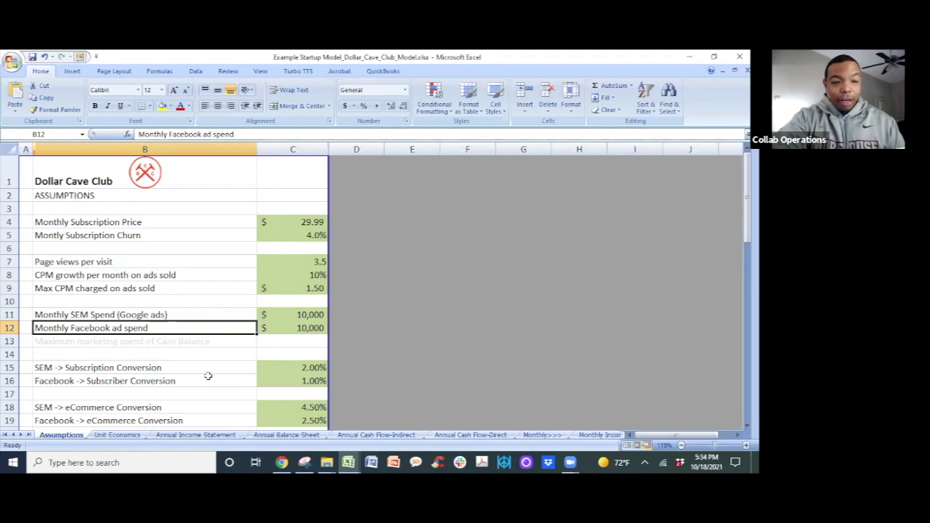
Highlight the pricing, traffic and ad spend assumptions in B3:C12 for review, and clear the highlight.
{"action": "left_click", "coordinate": [11, 354]}
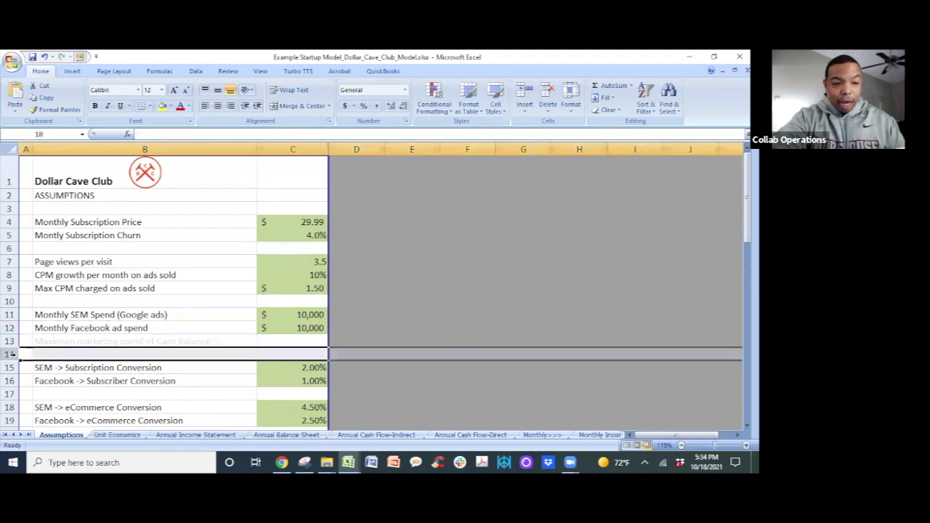
{"action": "left_click_drag", "start_coordinate": [38, 208], "coordinate": [291, 328]}
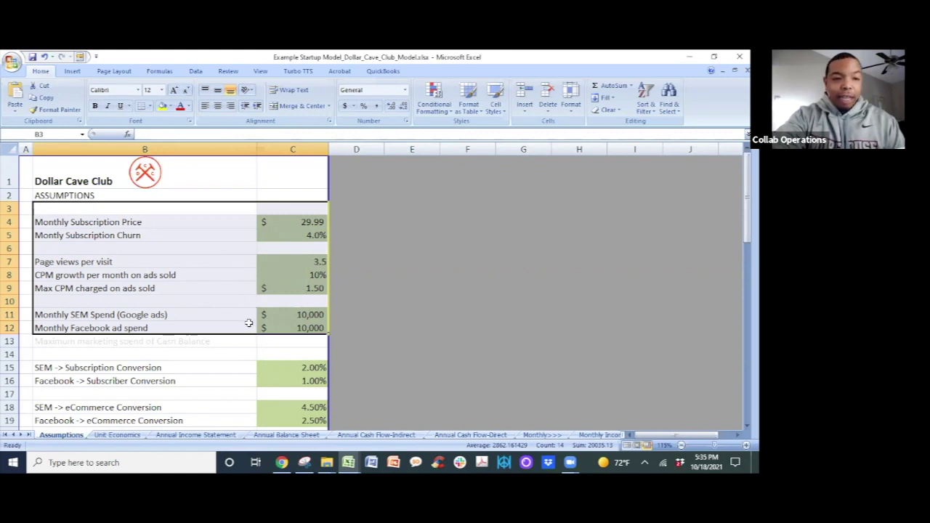
{"action": "left_click", "coordinate": [260, 353]}
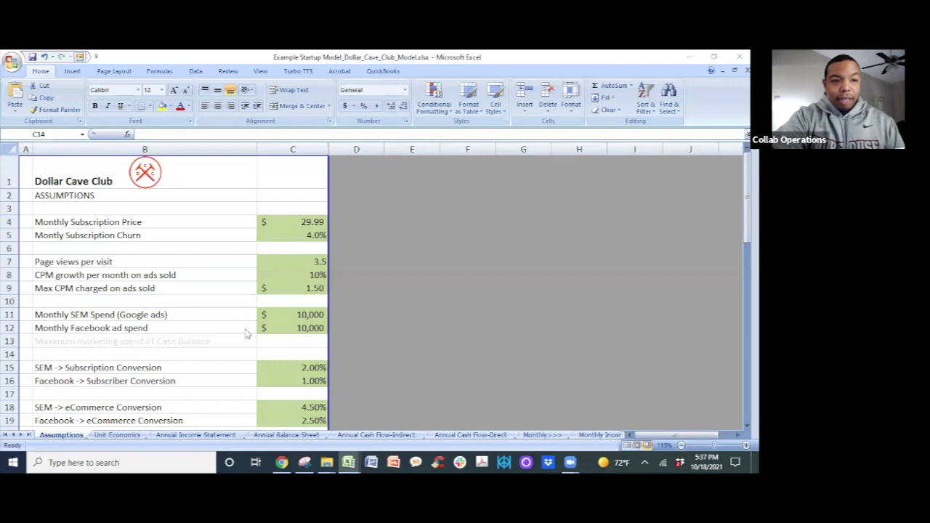
Examine the SEM and Facebook subscription conversion rates in C15:C16 alongside the ad spend assumptions.
{"action": "scroll", "coordinate": [320, 382], "scroll_direction": "down", "scroll_amount": 1}
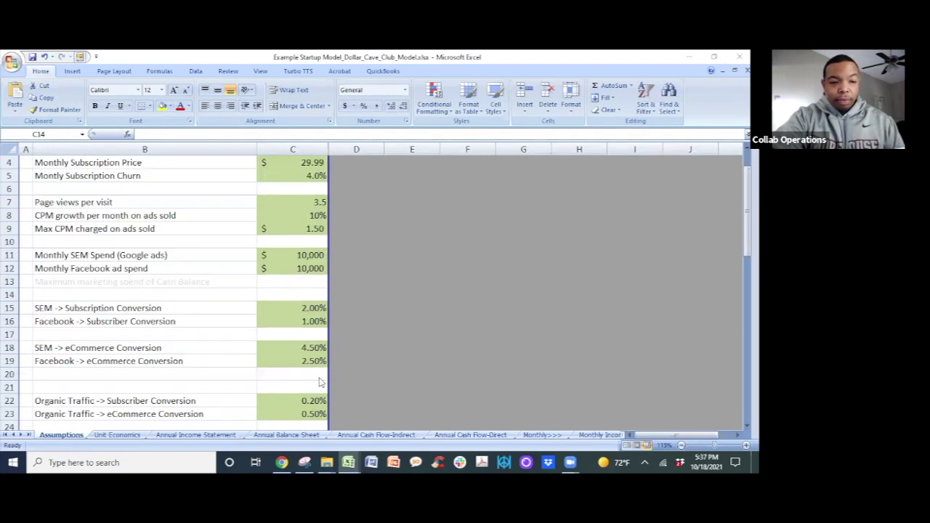
{"action": "scroll", "coordinate": [319, 382], "scroll_direction": "down", "scroll_amount": 1}
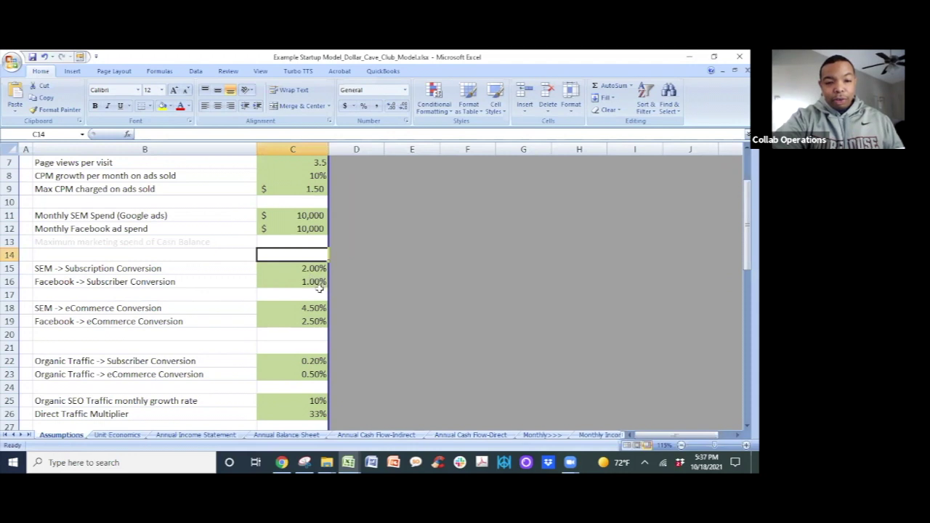
{"action": "left_click_drag", "start_coordinate": [309, 268], "coordinate": [301, 282]}
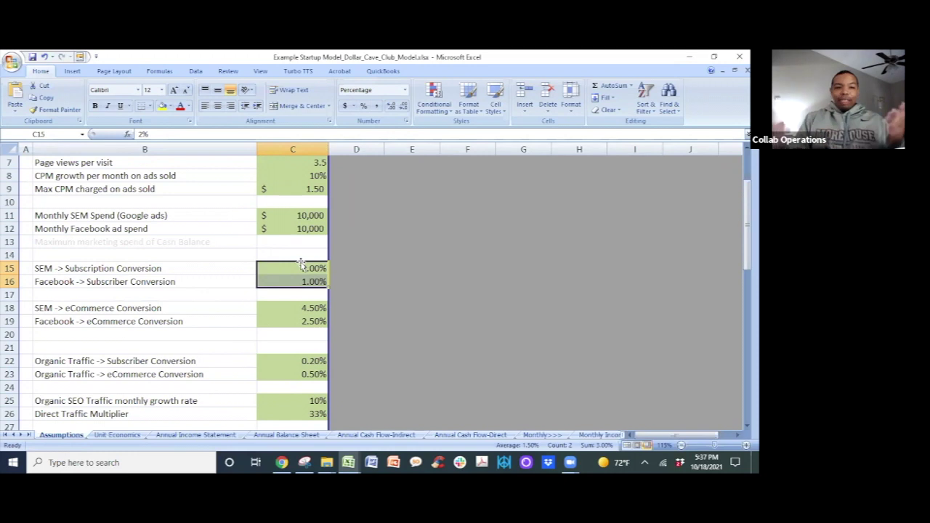
{"action": "scroll", "coordinate": [302, 263], "scroll_direction": "up", "scroll_amount": 2}
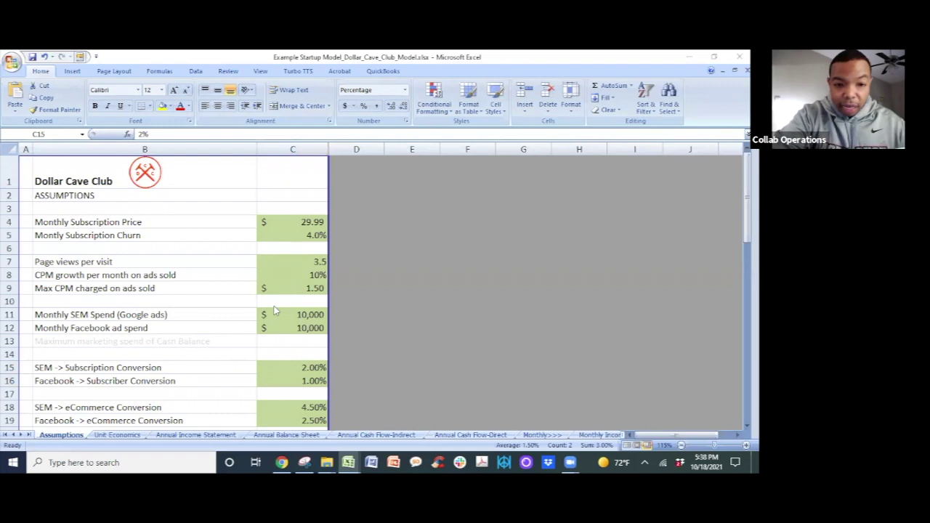
{"action": "scroll", "coordinate": [378, 323], "scroll_direction": "down", "scroll_amount": 1}
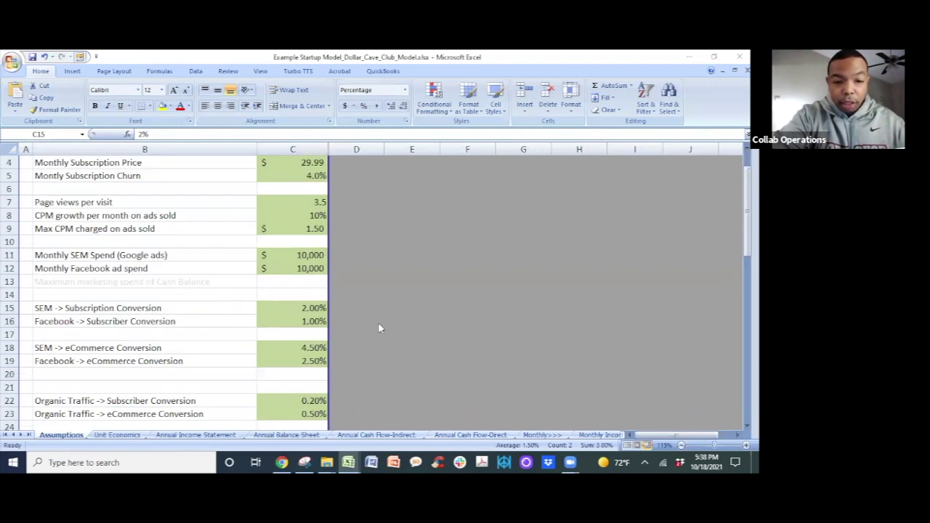
{"action": "scroll", "coordinate": [204, 367], "scroll_direction": "up", "scroll_amount": 1}
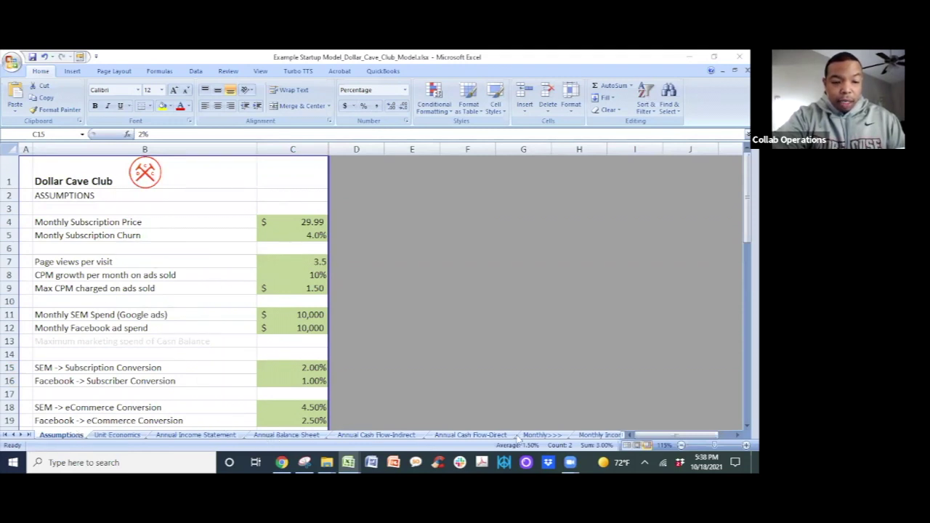
Open the Monthly Income Statement sheet and compare the January to May subscription and add-on revenue entries with the June subscription formula.
{"action": "left_click", "coordinate": [590, 436]}
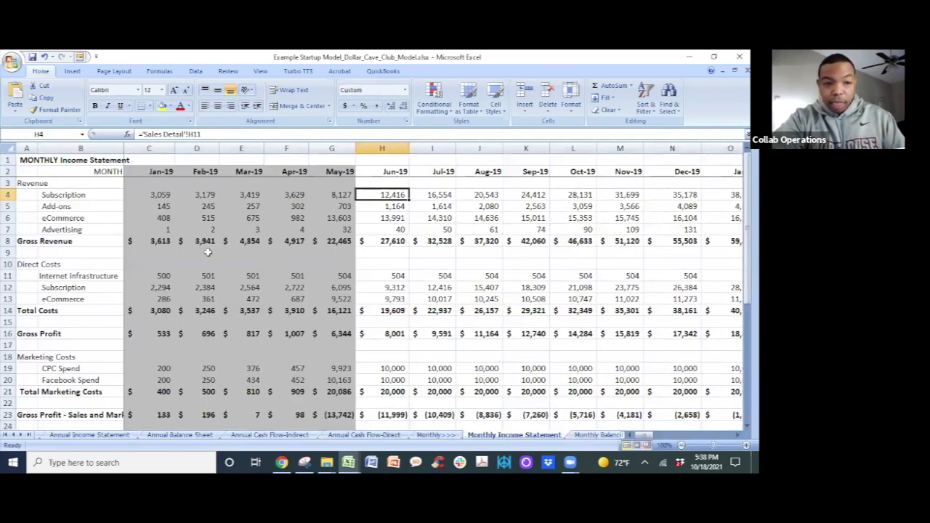
{"action": "left_click", "coordinate": [166, 196]}
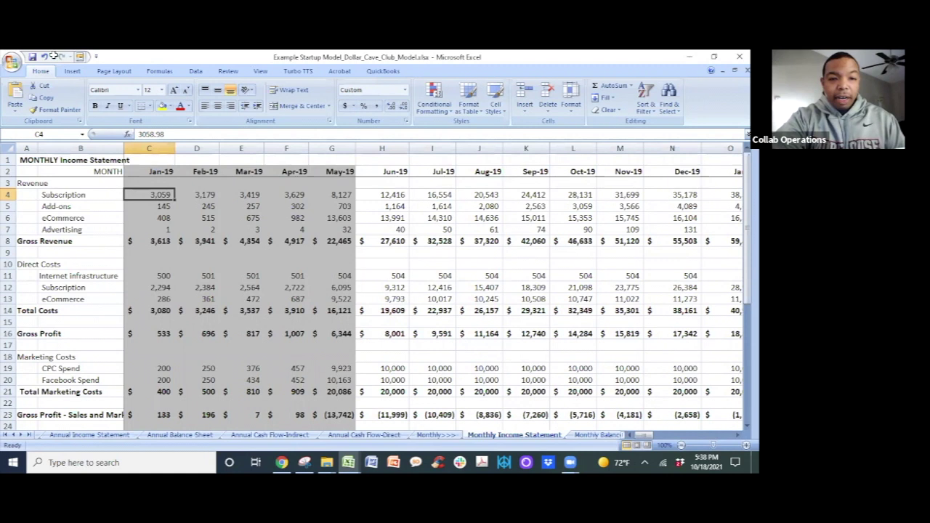
{"action": "left_click", "coordinate": [338, 195]}
{"action": "left_click", "coordinate": [296, 194]}
{"action": "left_click", "coordinate": [294, 207]}
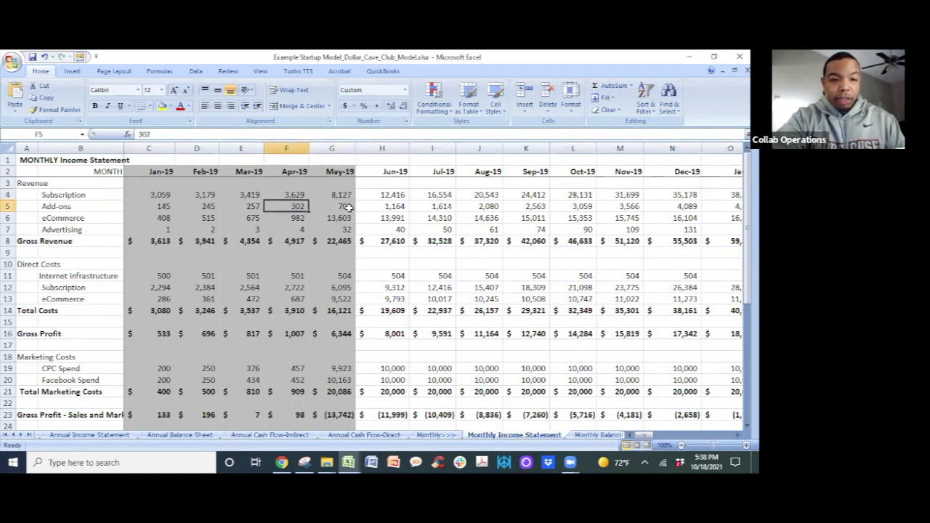
{"action": "left_click", "coordinate": [349, 208]}
{"action": "left_click", "coordinate": [338, 193]}
{"action": "left_click", "coordinate": [396, 193]}
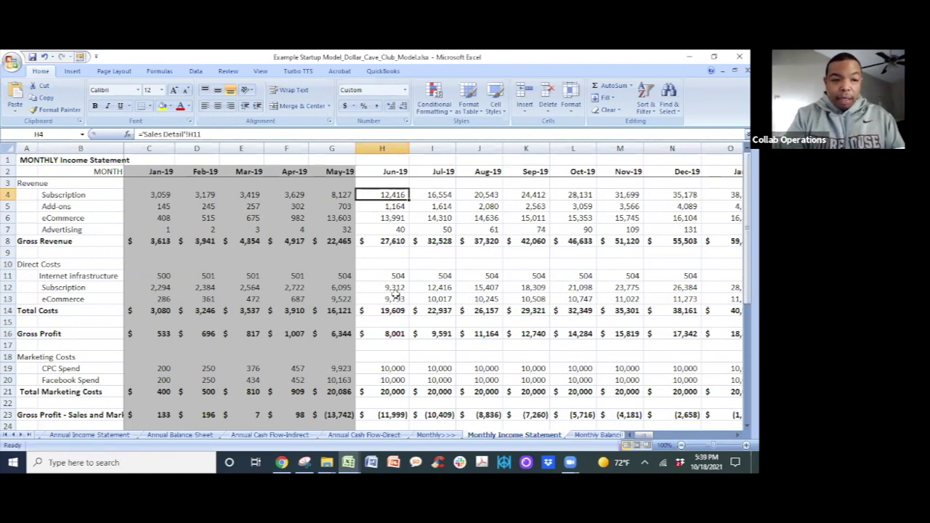
Trace June subscription revenue to its source on Sales Detail and inspect the beginning, new, lost and ending subscriber formulas.
{"action": "key", "text": "ctrl+bracketleft"}
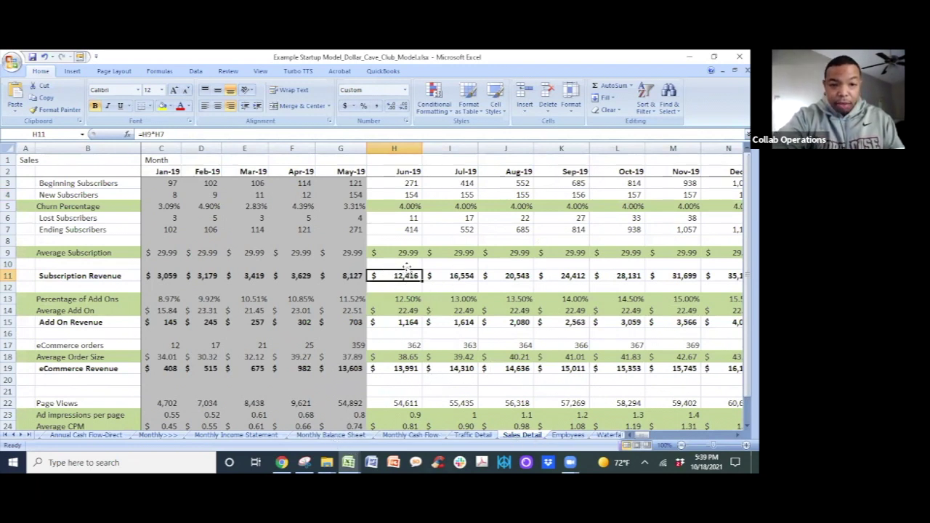
{"action": "left_click", "coordinate": [415, 186]}
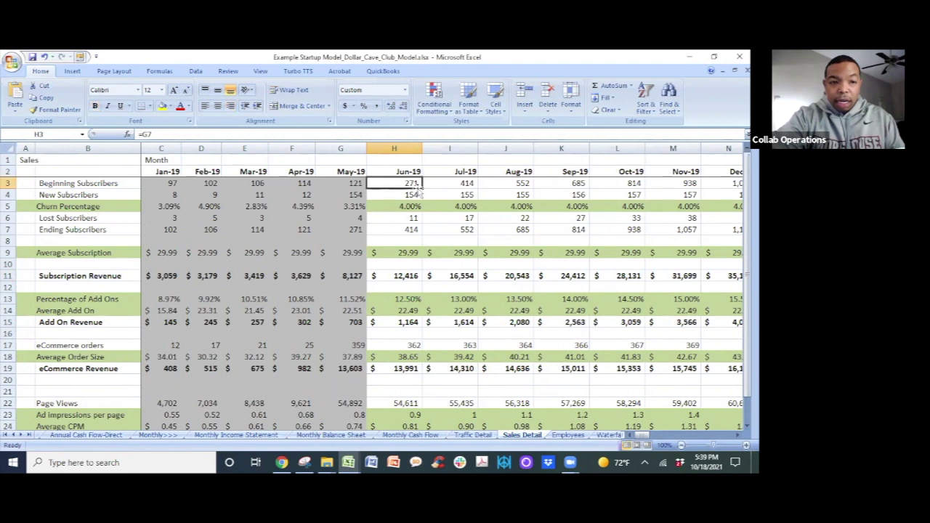
{"action": "left_click", "coordinate": [414, 193]}
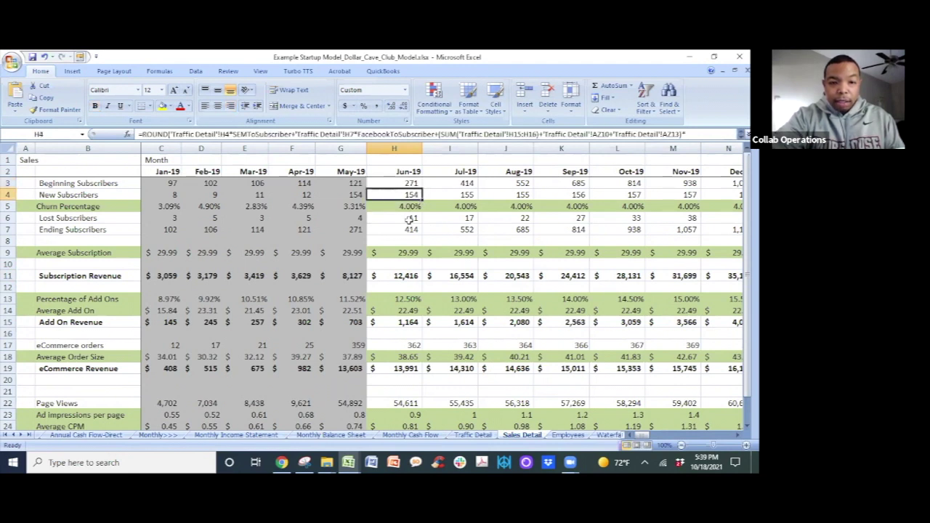
{"action": "left_click", "coordinate": [411, 218]}
{"action": "left_click", "coordinate": [406, 229]}
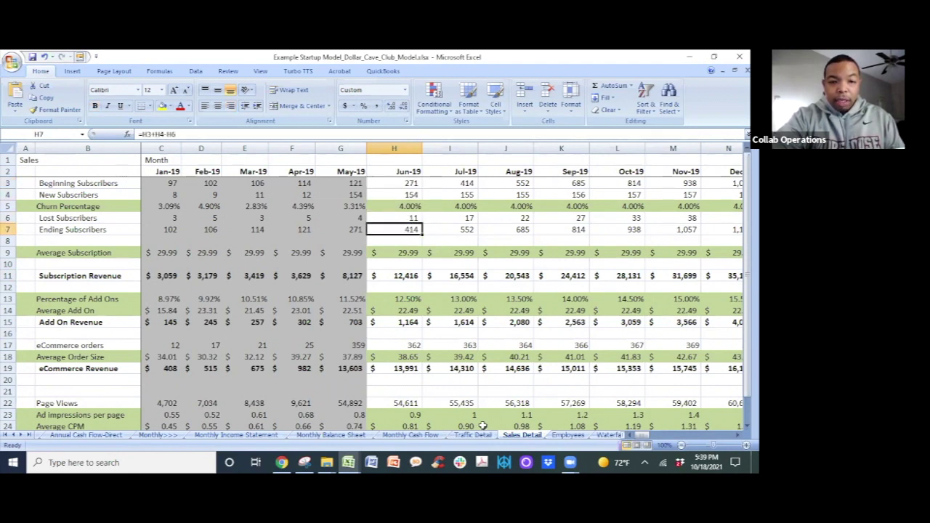
Go back to the Assumptions sheet at the beginning of the workbook.
{"action": "left_click", "coordinate": [16, 435]}
{"action": "left_click", "coordinate": [16, 434]}
{"action": "left_click", "coordinate": [15, 434]}
{"action": "left_click", "coordinate": [14, 435]}
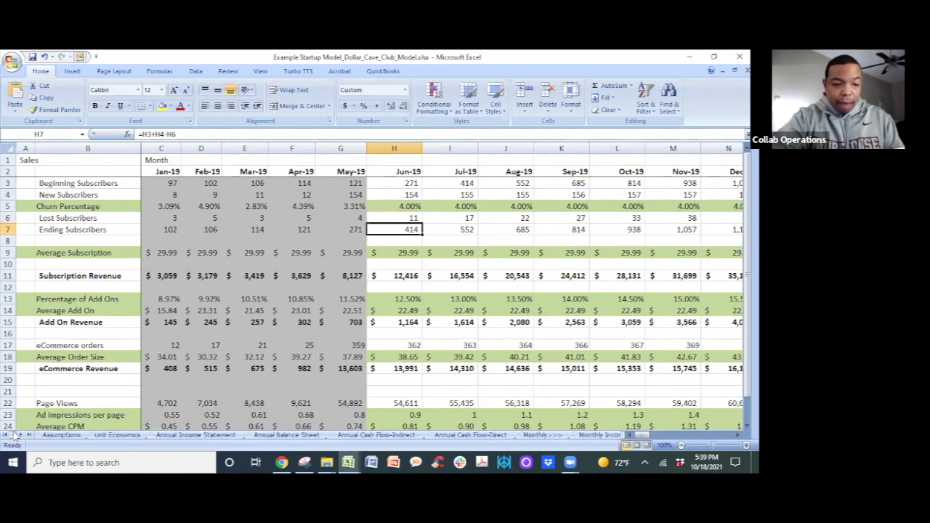
{"action": "left_click", "coordinate": [61, 435]}
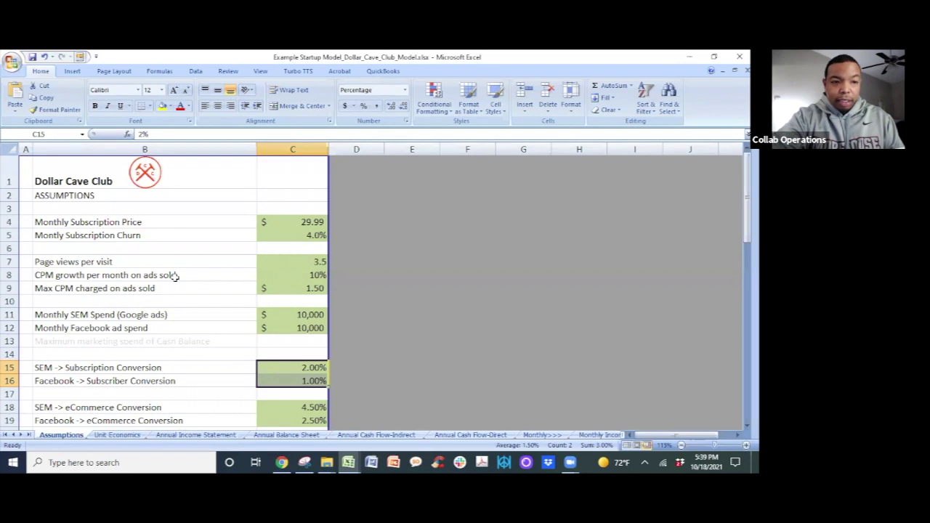
Return to the Monthly Income Statement, inspect the June subscription direct cost formula, and review marketing costs, indirect costs and EBITDA.
{"action": "left_click", "coordinate": [601, 434]}
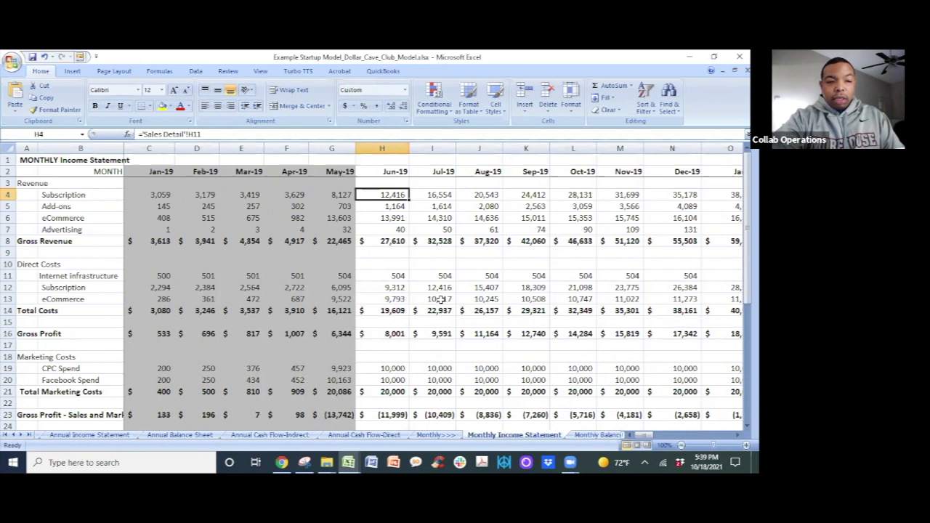
{"action": "left_click", "coordinate": [396, 287]}
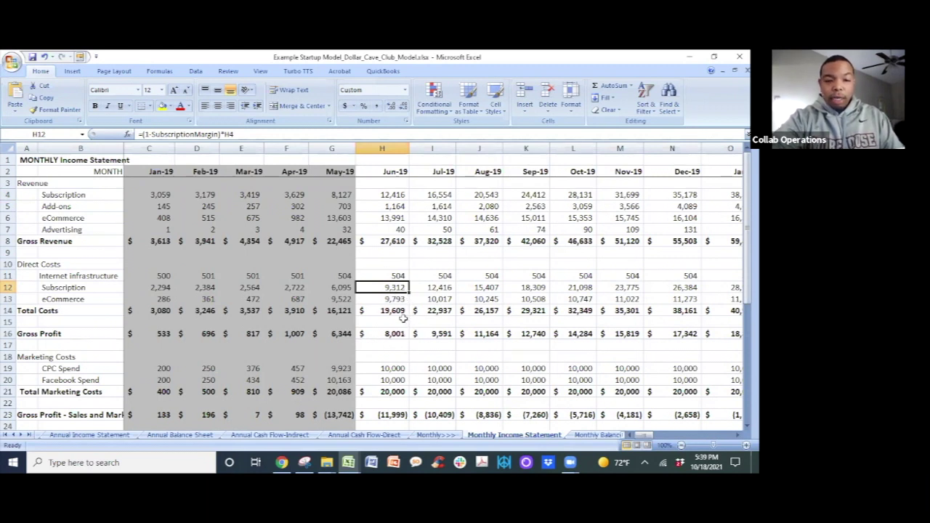
{"action": "scroll", "coordinate": [403, 318], "scroll_direction": "down", "scroll_amount": 3}
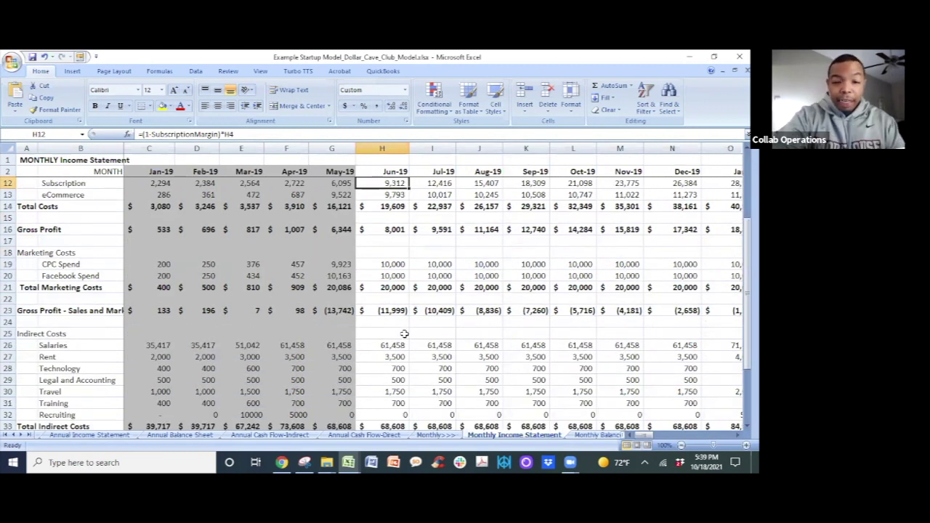
{"action": "scroll", "coordinate": [395, 343], "scroll_direction": "down", "scroll_amount": 2}
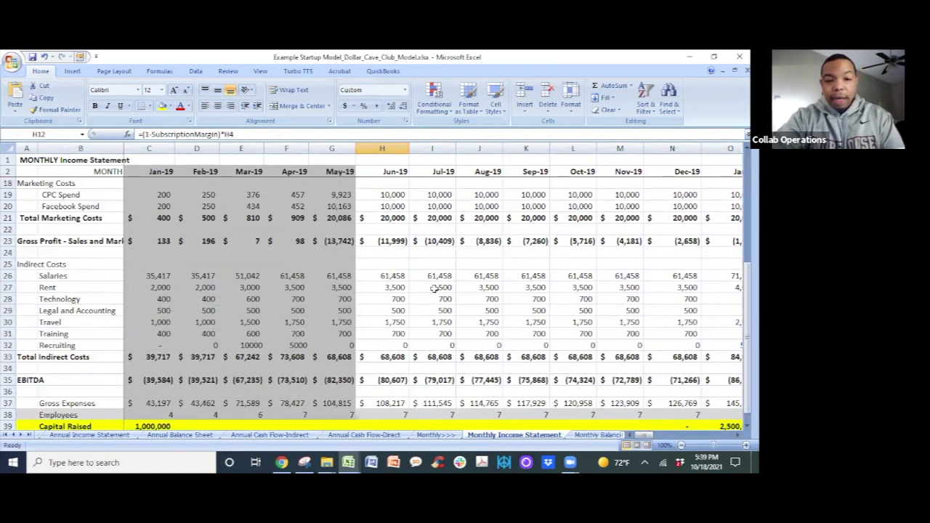
{"action": "scroll", "coordinate": [396, 260], "scroll_direction": "up", "scroll_amount": 5}
{"action": "scroll", "coordinate": [167, 241], "scroll_direction": "down", "scroll_amount": 1}
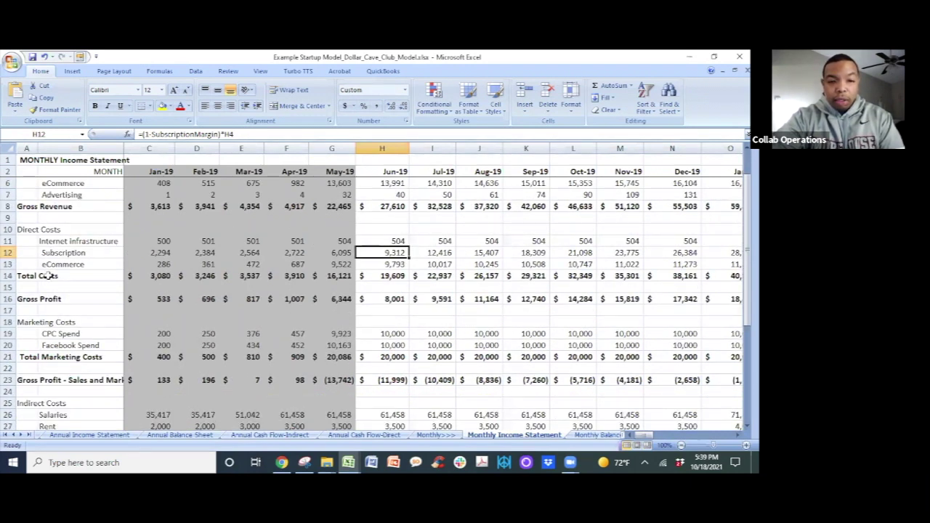
Examine the Monthly Income Statement from gross profit down to gross expenses, employees and capital raised.
{"action": "scroll", "coordinate": [346, 300], "scroll_direction": "down", "scroll_amount": 2}
{"action": "scroll", "coordinate": [346, 301], "scroll_direction": "down", "scroll_amount": 1}
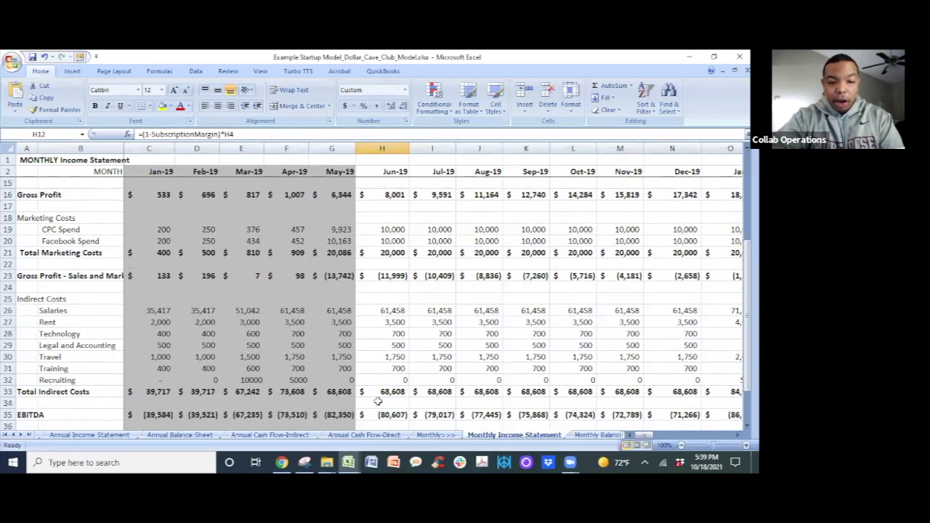
{"action": "scroll", "coordinate": [420, 392], "scroll_direction": "down", "scroll_amount": 2}
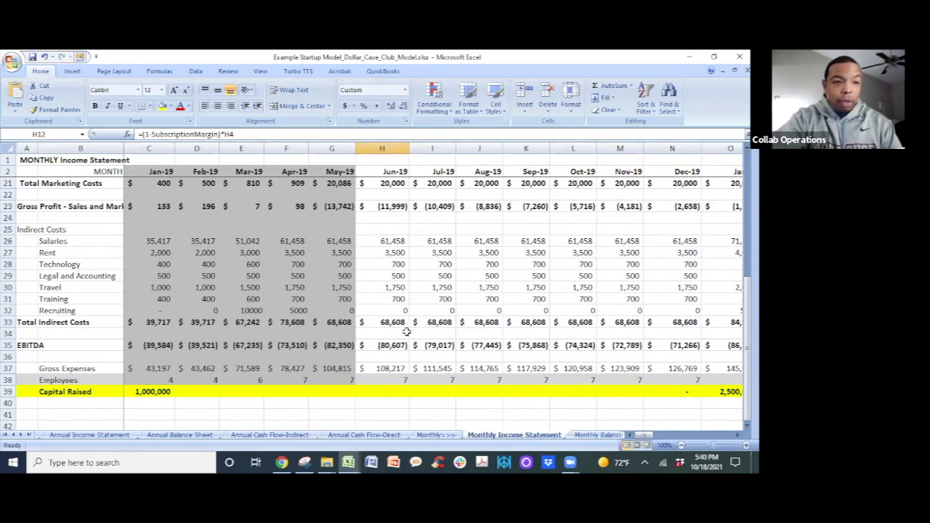
Glance at the 211018 Example Startup Model workbook, then return to the Dollar Cave Club Monthly Income Statement and review its revenue and direct costs.
{"action": "mouse_move", "coordinate": [348, 462]}
{"action": "left_click", "coordinate": [398, 419]}
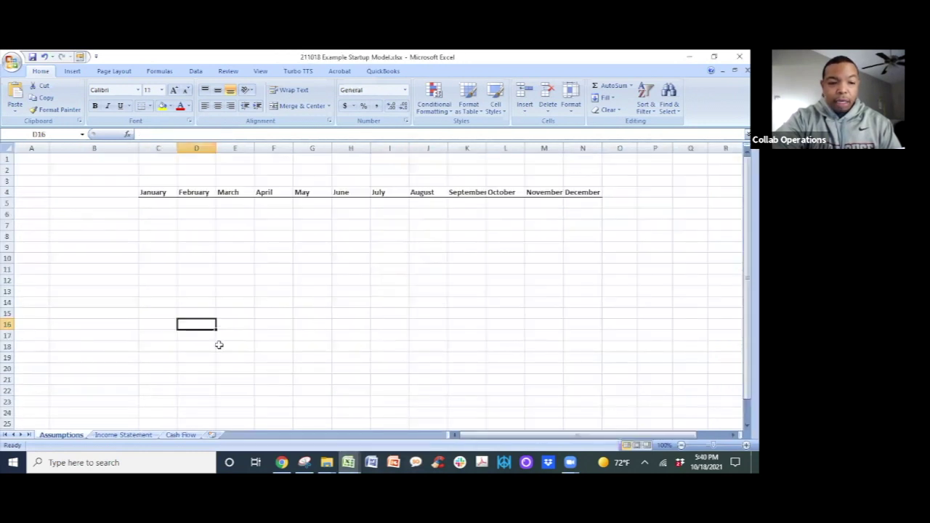
{"action": "mouse_move", "coordinate": [348, 462]}
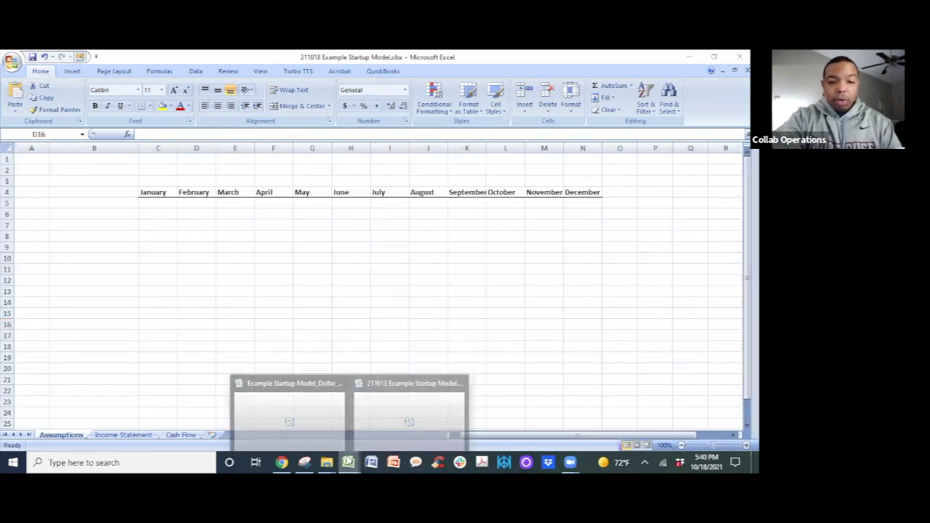
{"action": "left_click", "coordinate": [322, 397]}
{"action": "scroll", "coordinate": [324, 311], "scroll_direction": "up", "scroll_amount": 3}
{"action": "scroll", "coordinate": [324, 311], "scroll_direction": "up", "scroll_amount": 1}
{"action": "scroll", "coordinate": [324, 311], "scroll_direction": "down", "scroll_amount": 1}
{"action": "scroll", "coordinate": [383, 229], "scroll_direction": "up", "scroll_amount": 1}
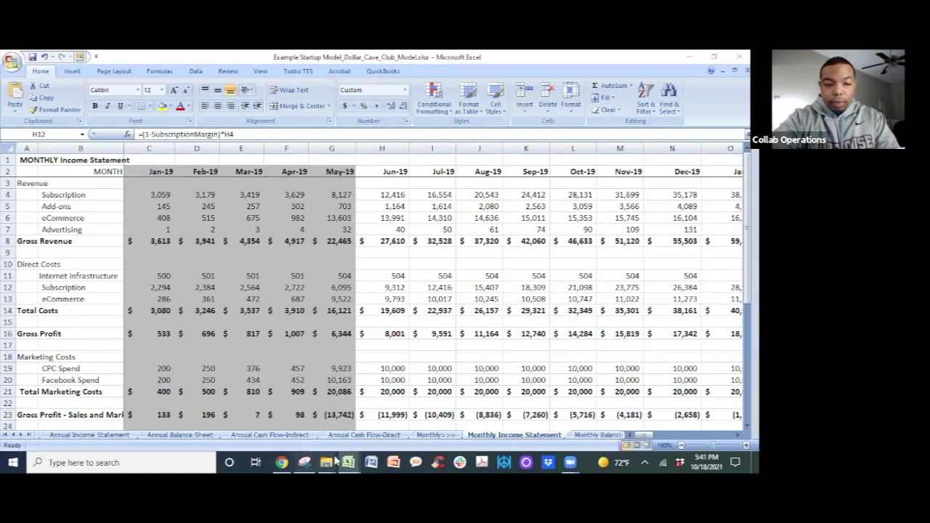
Switch to the 211018 Example Startup Model workbook and look over its Income Statement and Cash Flow sheets, ending on Assumptions.
{"action": "mouse_move", "coordinate": [350, 462]}
{"action": "left_click", "coordinate": [402, 429]}
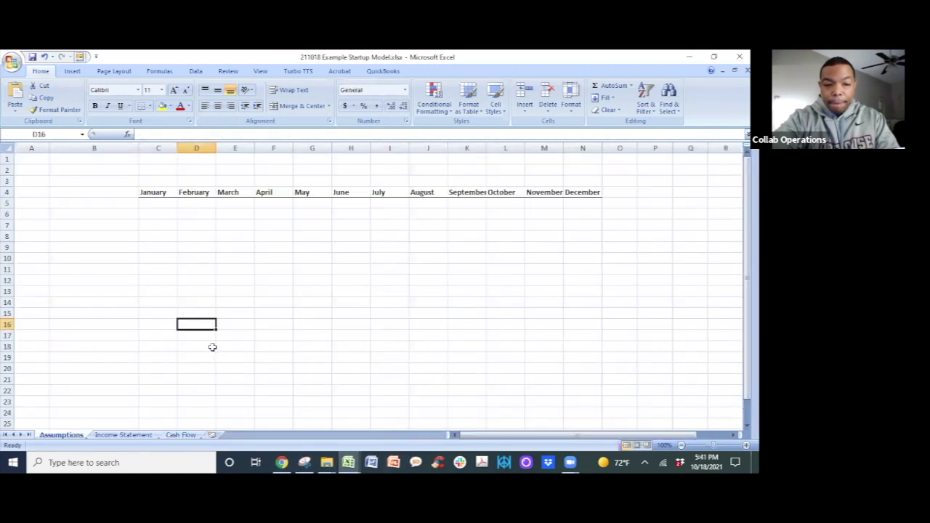
{"action": "left_click", "coordinate": [83, 215]}
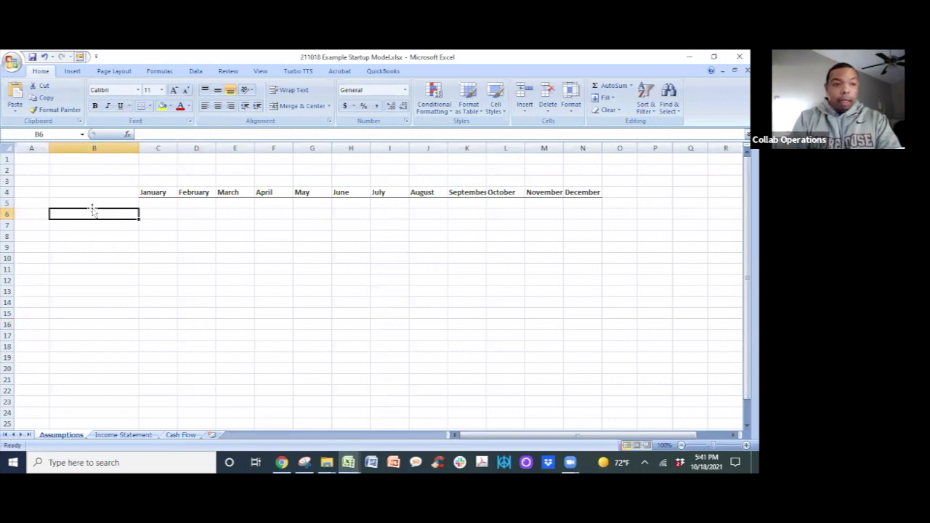
{"action": "key", "text": "Left"}
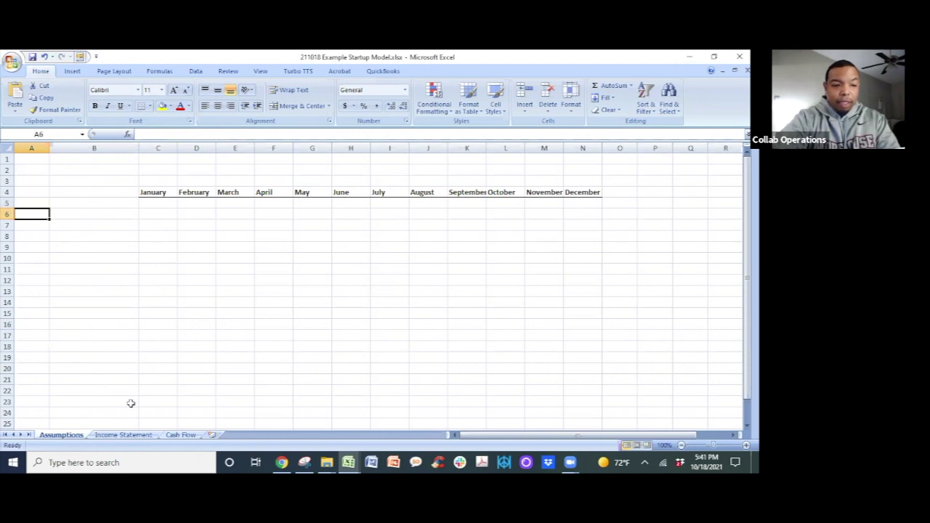
{"action": "left_click", "coordinate": [142, 436]}
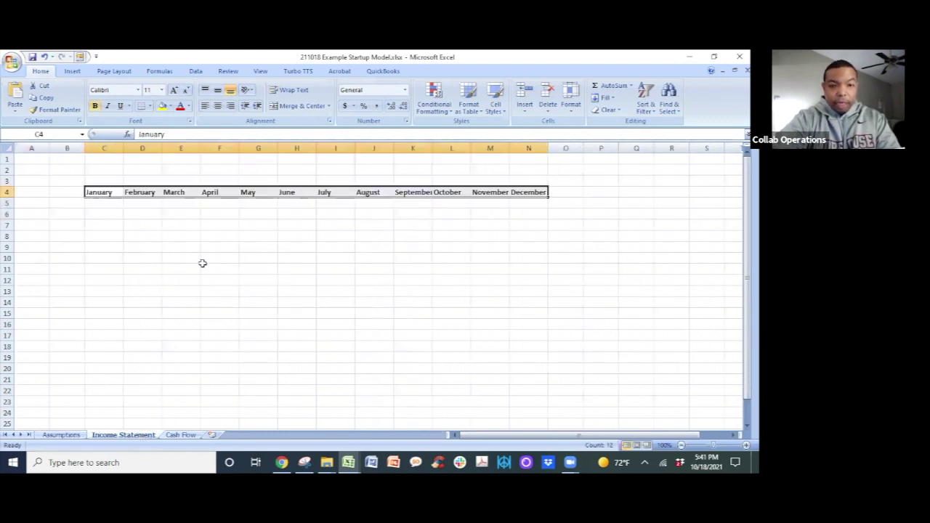
{"action": "left_click", "coordinate": [182, 434]}
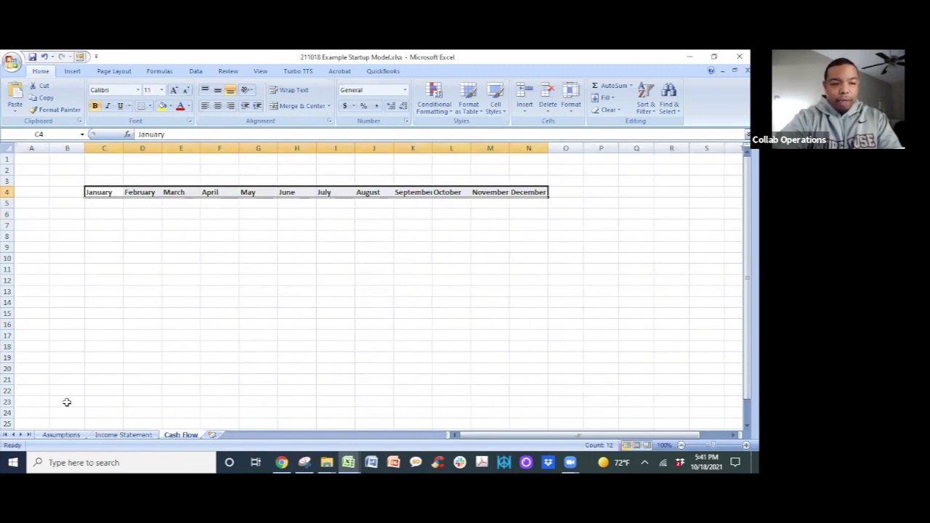
{"action": "left_click", "coordinate": [50, 435]}
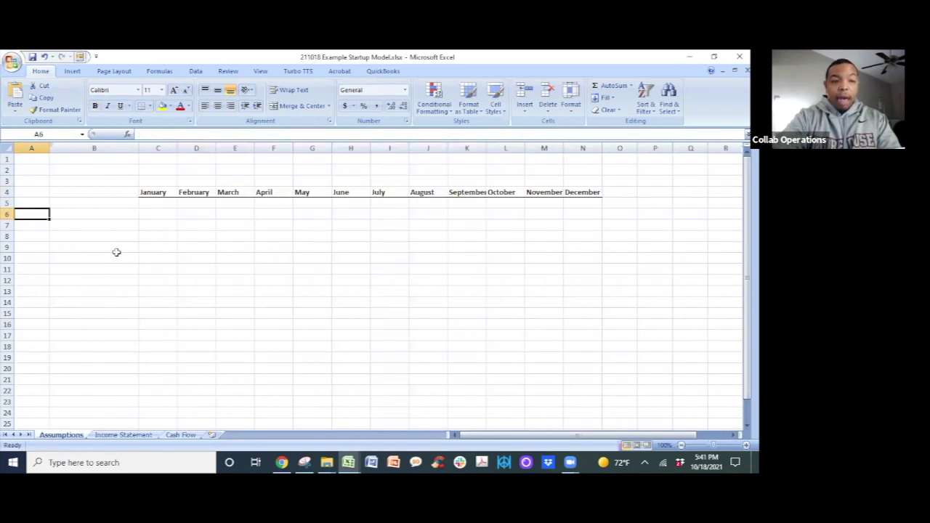
Title the Assumptions sheet "E-commerce business" in cell A1.
{"action": "key", "text": "Up"}
{"action": "key", "text": "Up"}
{"action": "key", "text": "Up"}
{"action": "key", "text": "Up"}
{"action": "key", "text": "Up"}
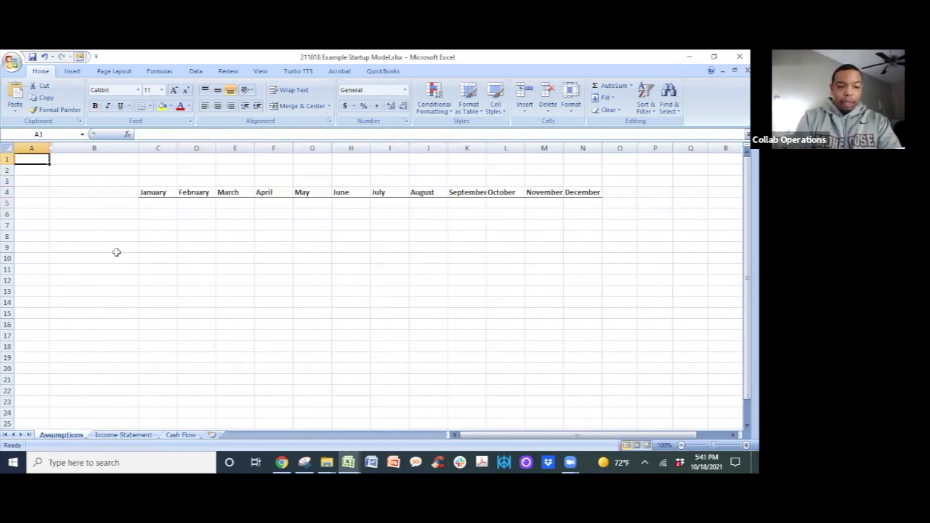
{"action": "type", "text": "E-commer"}
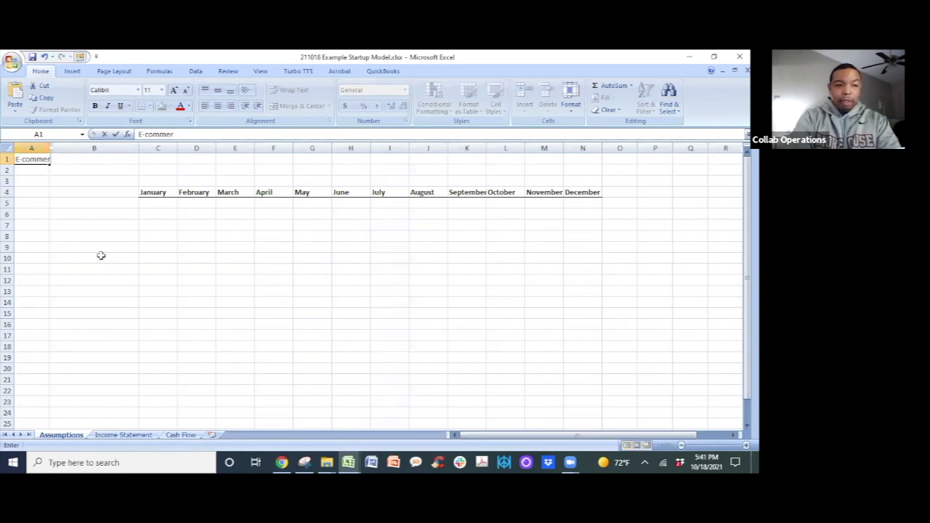
{"action": "type", "text": "ce business"}
{"action": "key", "text": "Return"}
Enter the row labels "Sales" in A6 and "Refunds" in A7.
{"action": "key", "text": "Down"}
{"action": "key", "text": "Down"}
{"action": "key", "text": "Down"}
{"action": "key", "text": "Down"}
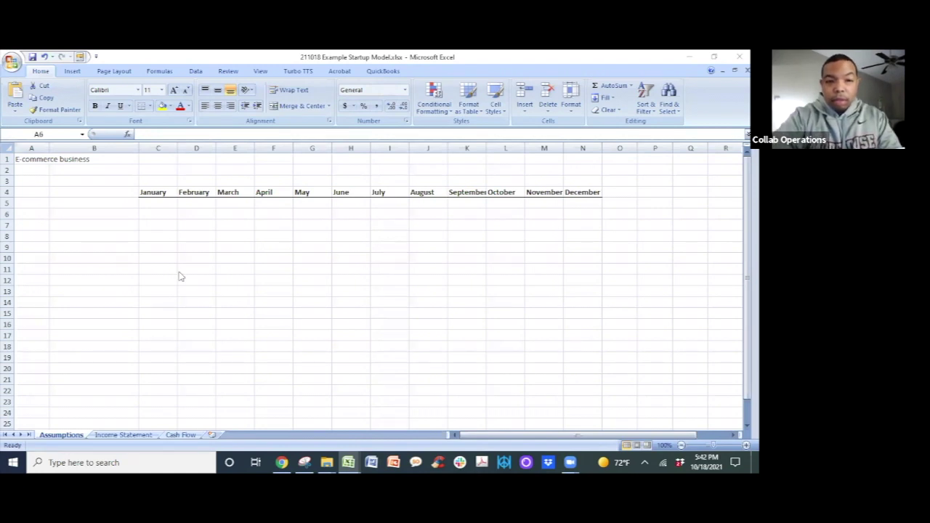
{"action": "left_click", "coordinate": [99, 252]}
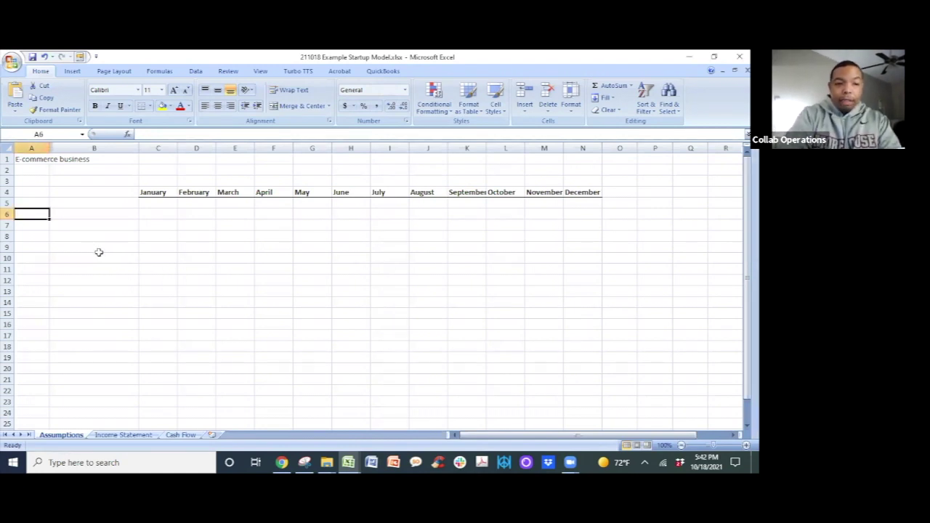
{"action": "type", "text": "Sales"}
{"action": "key", "text": "Return"}
{"action": "type", "text": "Refunds"}
{"action": "key", "text": "Return"}
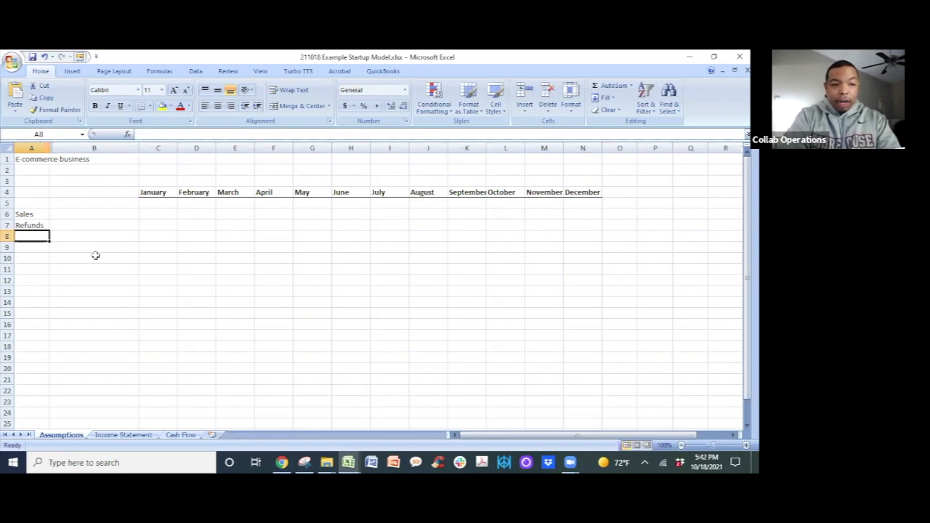
Add the heading "Revenue" in A5, directly above the Sales label.
{"action": "key", "text": "Return"}
{"action": "key", "text": "Return"}
{"action": "key", "text": "Up"}
{"action": "key", "text": "Up"}
{"action": "key", "text": "Up"}
{"action": "key", "text": "Up"}
{"action": "key", "text": "Up"}
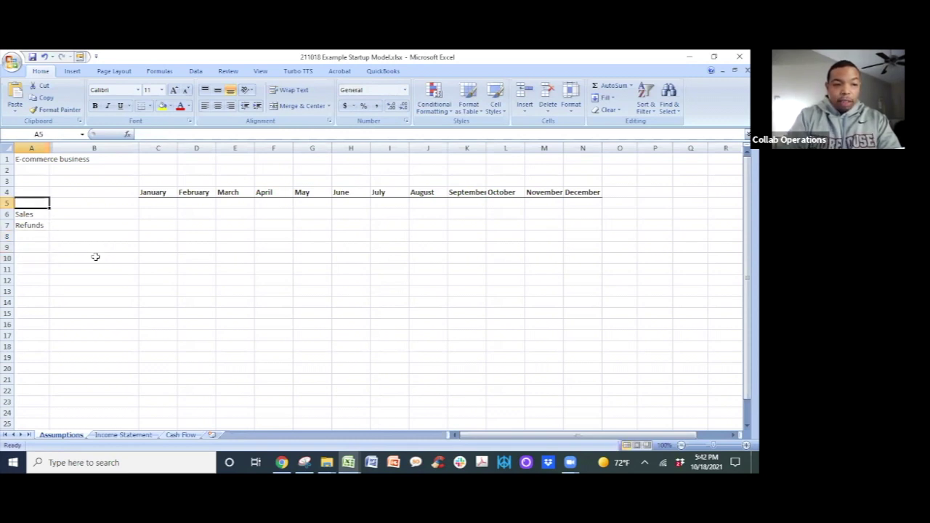
{"action": "type", "text": "Revenue"}
{"action": "key", "text": "Return"}
Add the heading "Costs" in A16, leaving blank rows below the revenue section.
{"action": "key", "text": "Down"}
{"action": "key", "text": "Down"}
{"action": "key", "text": "Down"}
{"action": "key", "text": "Down"}
{"action": "key", "text": "Down"}
{"action": "key", "text": "Down"}
{"action": "key", "text": "Down"}
{"action": "key", "text": "Down"}
{"action": "key", "text": "Down"}
{"action": "key", "text": "Down"}
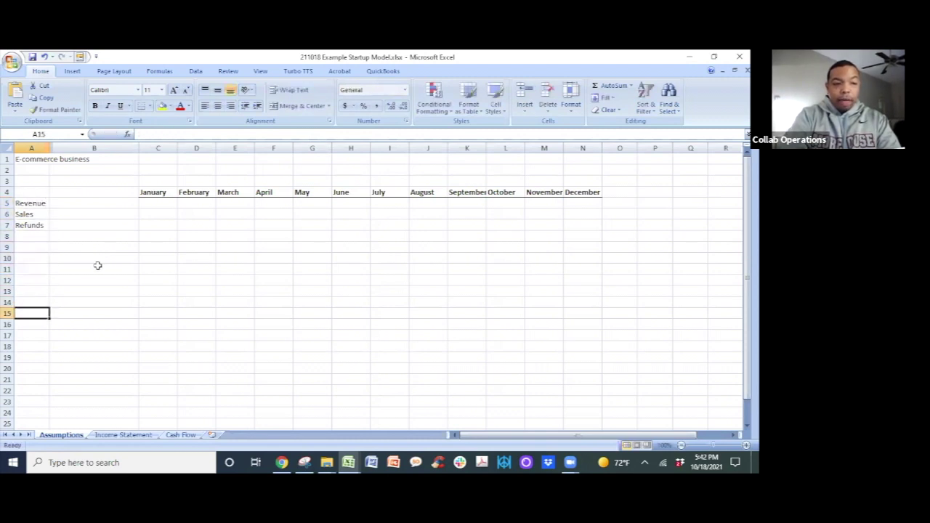
{"action": "type", "text": "Costs"}
{"action": "key", "text": "Return"}
Make the Revenue heading in A5 bold and underlined.
{"action": "key", "text": "Up"}
{"action": "key", "text": "Up"}
{"action": "key", "text": "Up"}
{"action": "key", "text": "Up"}
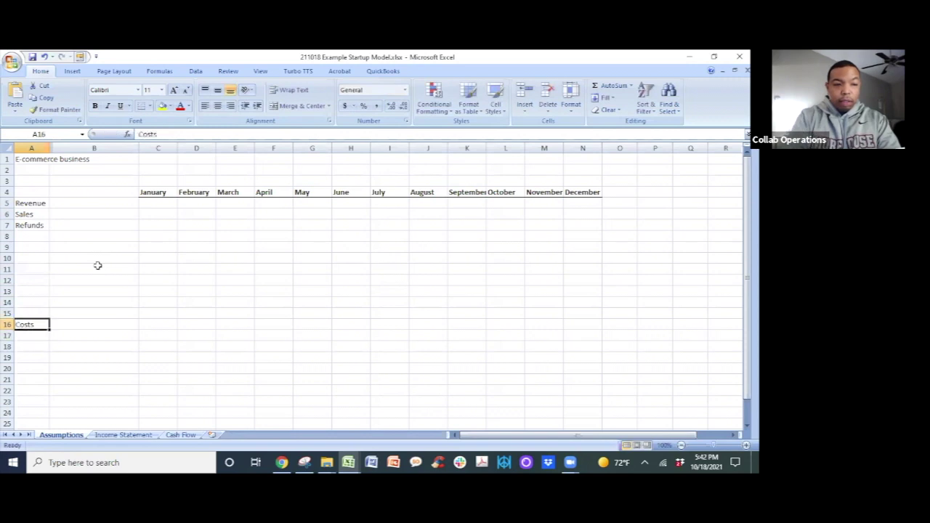
{"action": "key", "text": "Up"}
{"action": "key", "text": "Up"}
{"action": "key", "text": "Up"}
{"action": "key", "text": "Up"}
{"action": "key", "text": "Up"}
{"action": "key", "text": "Up"}
{"action": "key", "text": "Up"}
{"action": "key", "text": "Up"}
{"action": "key", "text": "ctrl+b"}
{"action": "key", "text": "ctrl+u"}
Make the Costs heading in A16 bold and underlined.
{"action": "key", "text": "Down"}
{"action": "key", "text": "Down"}
{"action": "key", "text": "Down"}
{"action": "key", "text": "Down"}
{"action": "key", "text": "Down"}
{"action": "key", "text": "Down"}
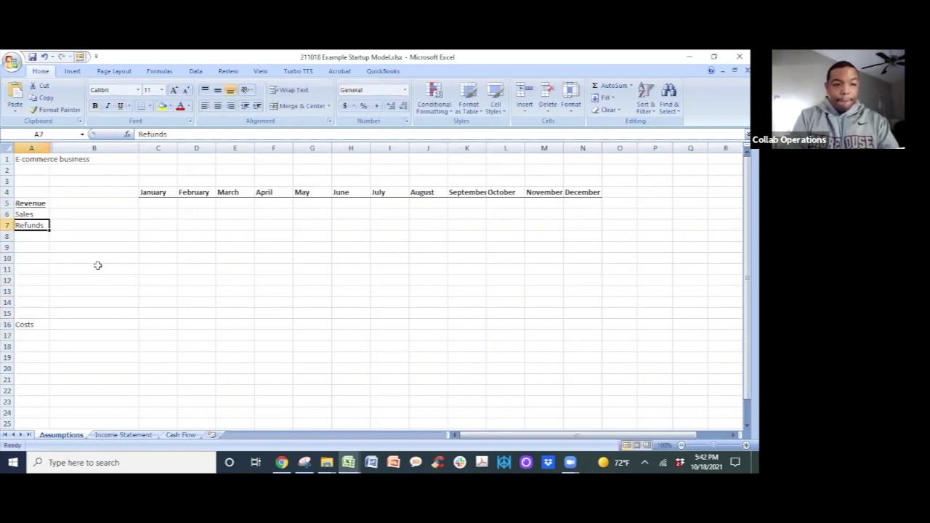
{"action": "key", "text": "Down"}
{"action": "key", "text": "Down"}
{"action": "key", "text": "Down"}
{"action": "key", "text": "Down"}
{"action": "key", "text": "ctrl+b"}
Enter the row label "Discounts" in A8, below Refunds.
{"action": "key", "text": "Up"}
{"action": "key", "text": "Up"}
{"action": "key", "text": "Up"}
{"action": "key", "text": "Up"}
{"action": "key", "text": "Up"}
{"action": "key", "text": "Up"}
{"action": "key", "text": "Up"}
{"action": "key", "text": "Up"}
{"action": "key", "text": "Up"}
{"action": "key", "text": "Up"}
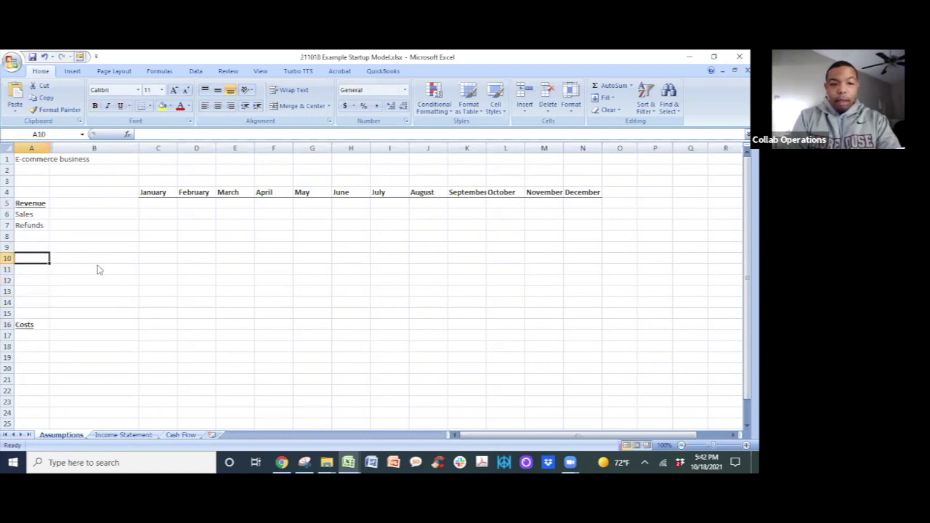
{"action": "key", "text": "Down"}
{"action": "key", "text": "Down"}
{"action": "type", "text": "Discounts"}
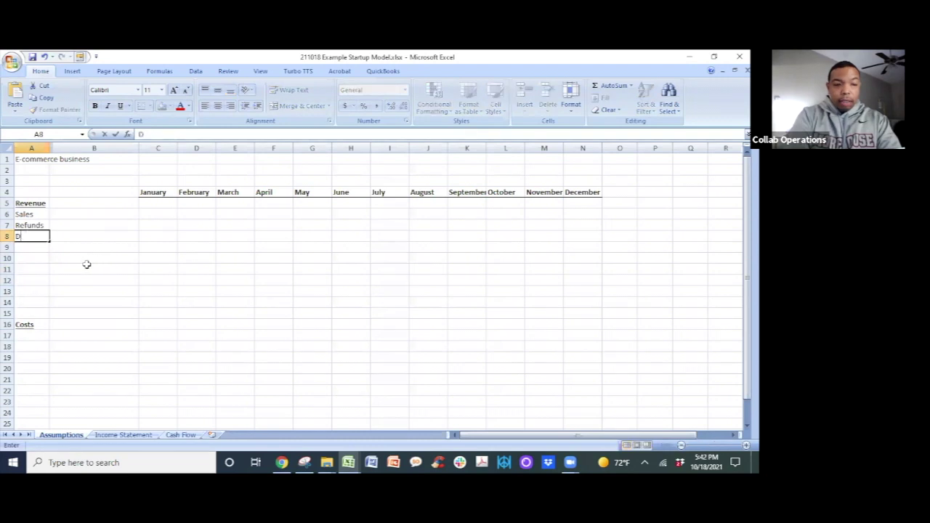
{"action": "key", "text": "Return"}
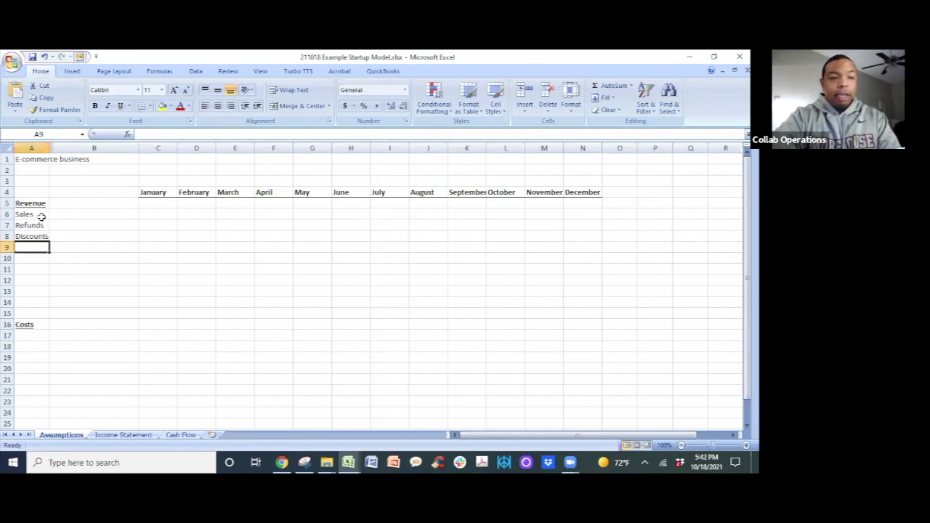
Set the Sales assumption in B6 to 10 and the Refunds assumption in B7 to 3%.
{"action": "left_click", "coordinate": [80, 212]}
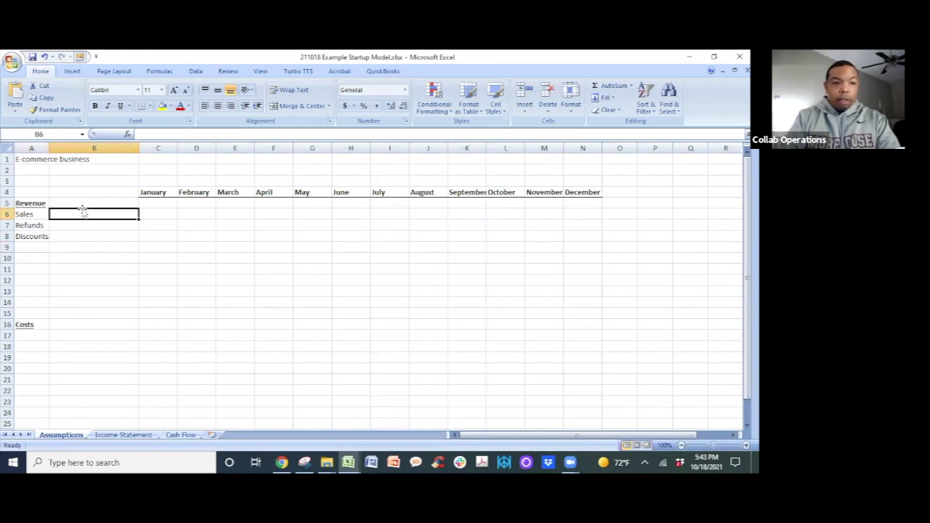
{"action": "type", "text": "10"}
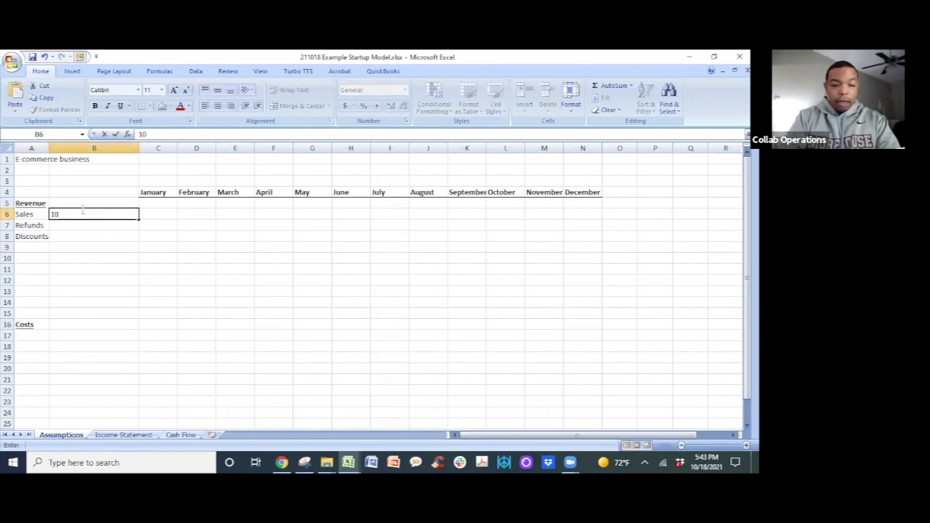
{"action": "key", "text": "Return"}
{"action": "left_click", "coordinate": [74, 209]}
{"action": "key", "text": "Return"}
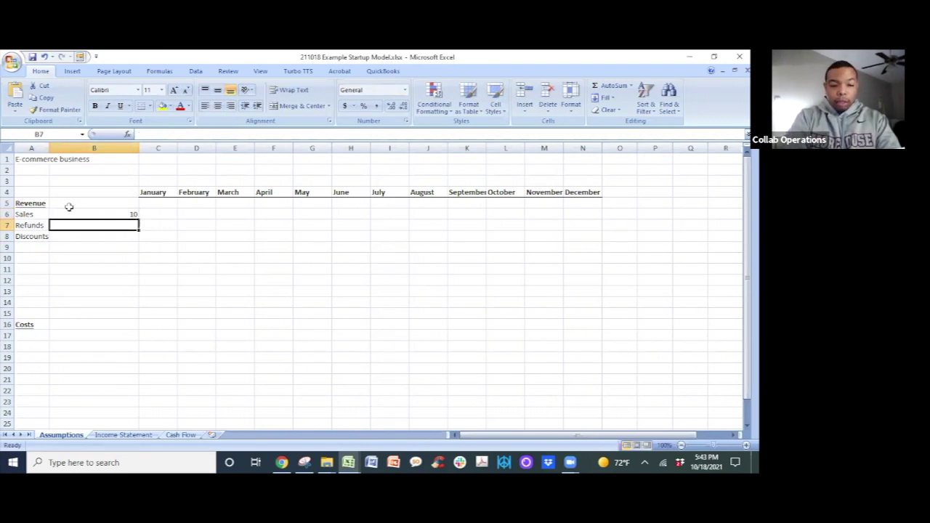
{"action": "type", "text": "3%"}
{"action": "key", "text": "Return"}
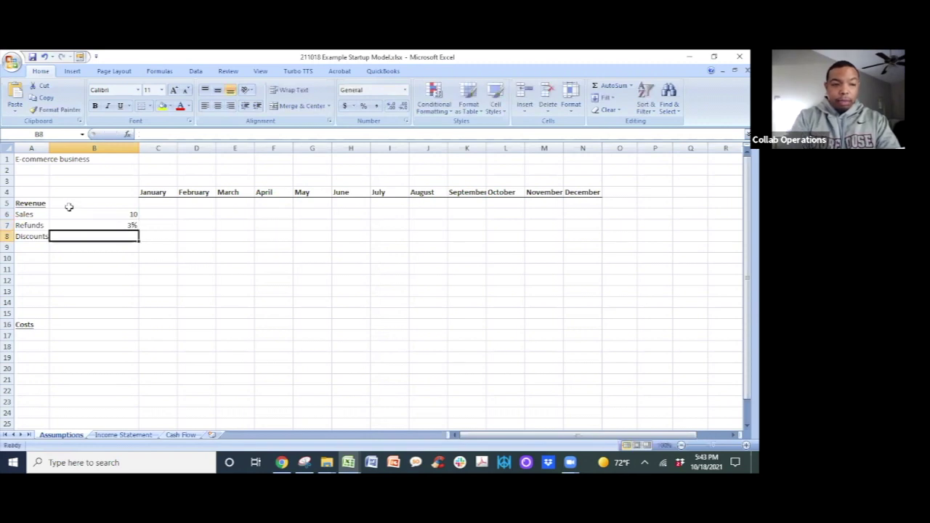
{"action": "key", "text": "Left"}
{"action": "key", "text": "Right"}
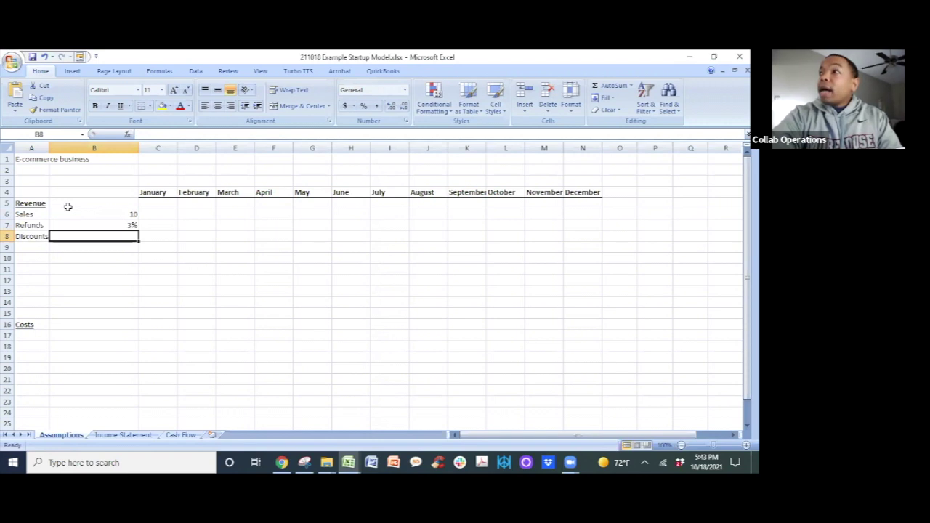
Widen column A to fit its labels and set the Discounts assumption in B8 to 10%.
{"action": "left_click_drag", "start_coordinate": [49, 151], "coordinate": [67, 152]}
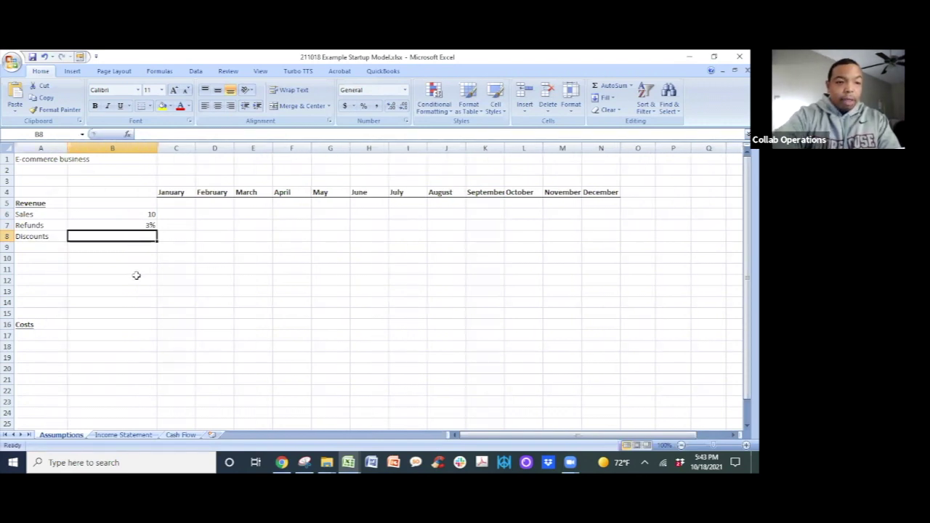
{"action": "type", "text": "10"}
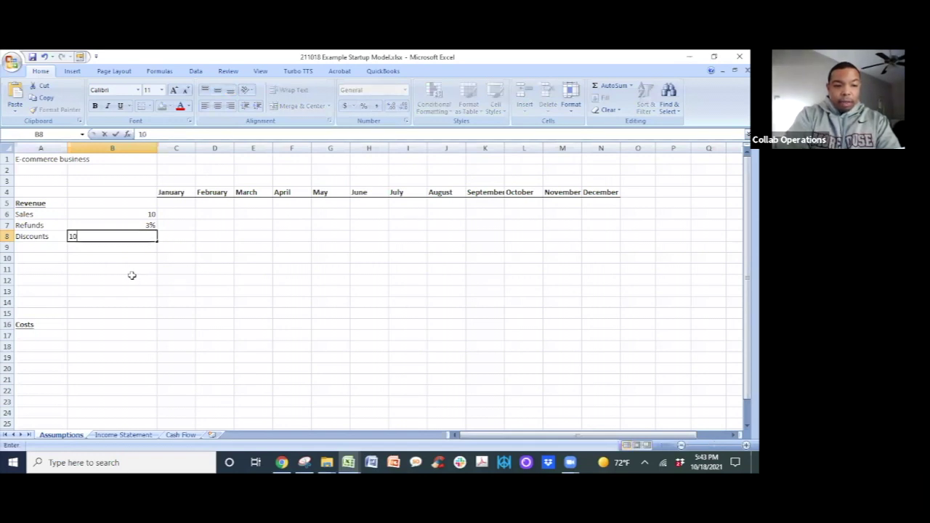
{"action": "type", "text": "%"}
{"action": "key", "text": "Return"}
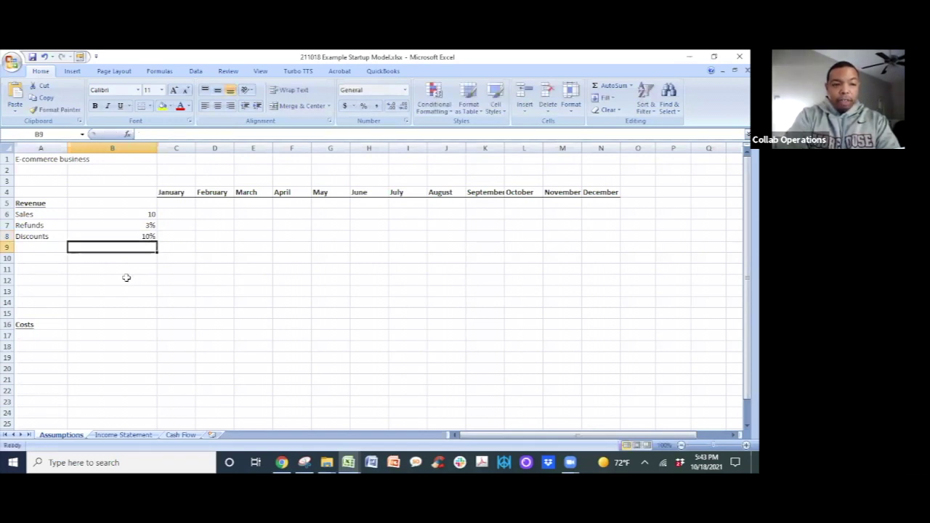
Enter the row label "Effective price" in A10, leaving a blank row below Discounts.
{"action": "key", "text": "Left"}
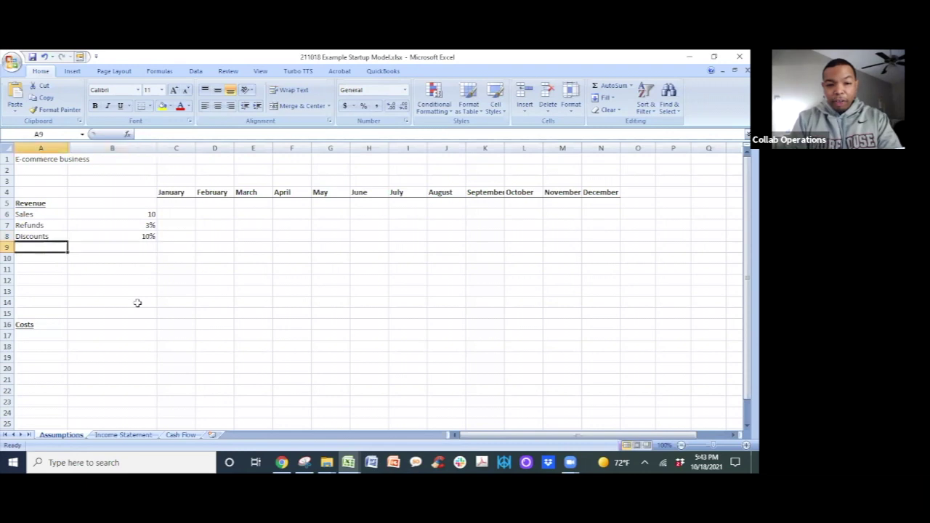
{"action": "key", "text": "Down"}
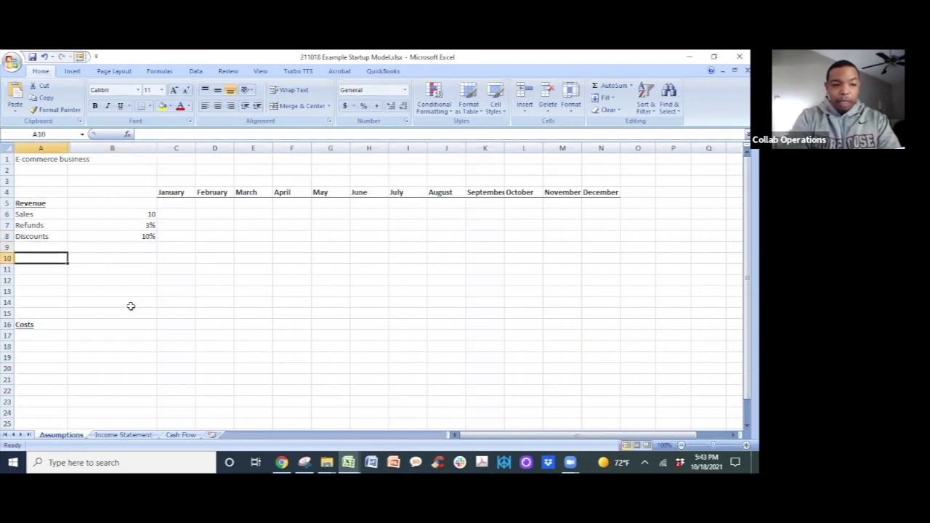
{"action": "type", "text": "Effect"}
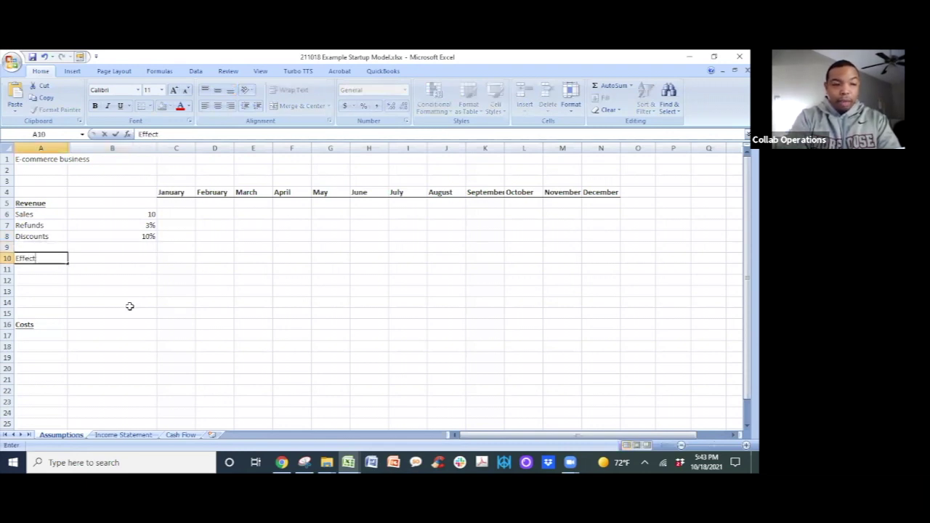
{"action": "type", "text": "ive price"}
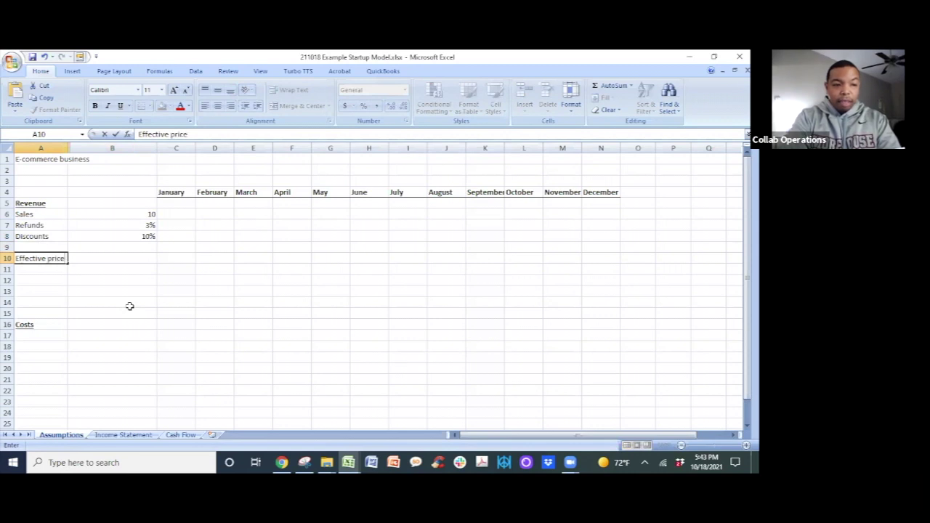
{"action": "key", "text": "Return"}
Replace the Sales label in A6 with "Price".
{"action": "key", "text": "Up"}
{"action": "key", "text": "Up"}
{"action": "key", "text": "Up"}
{"action": "key", "text": "Up"}
{"action": "key", "text": "Up"}
{"action": "type", "text": "Price"}
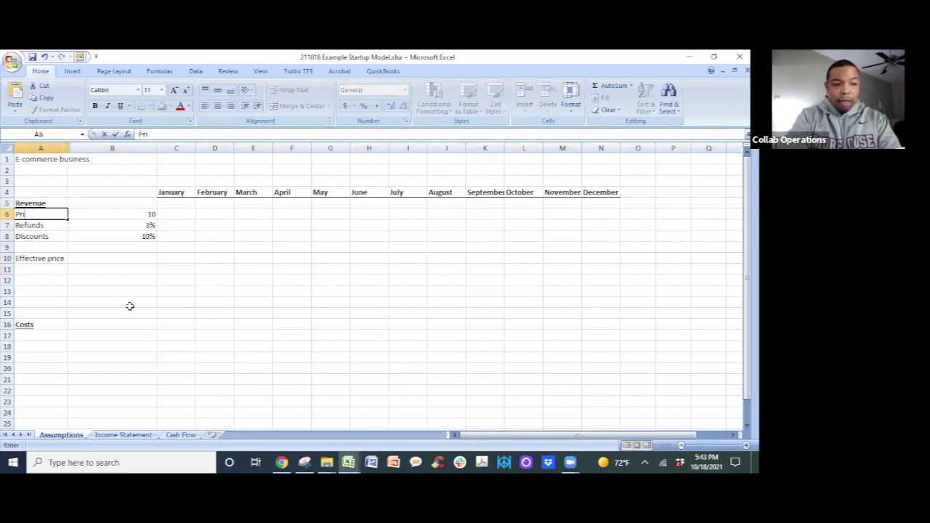
{"action": "key", "text": "Return"}
Calculate the effective price in B10 as price less discounts with the formula =B6*(1-B8).
{"action": "key", "text": "Up"}
{"action": "key", "text": "Right"}
{"action": "key", "text": "Left"}
{"action": "key", "text": "Down"}
{"action": "key", "text": "Down"}
{"action": "key", "text": "Down"}
{"action": "key", "text": "Down"}
{"action": "key", "text": "Right"}
{"action": "key", "text": "Up"}
{"action": "key", "text": "Up"}
{"action": "key", "text": "Up"}
{"action": "key", "text": "Up"}
{"action": "key", "text": "Down"}
{"action": "key", "text": "Down"}
{"action": "key", "text": "Down"}
{"action": "key", "text": "Down"}
{"action": "type", "text": "="}
{"action": "key", "text": "Up"}
{"action": "key", "text": "Up"}
{"action": "key", "text": "Up"}
{"action": "key", "text": "Up"}
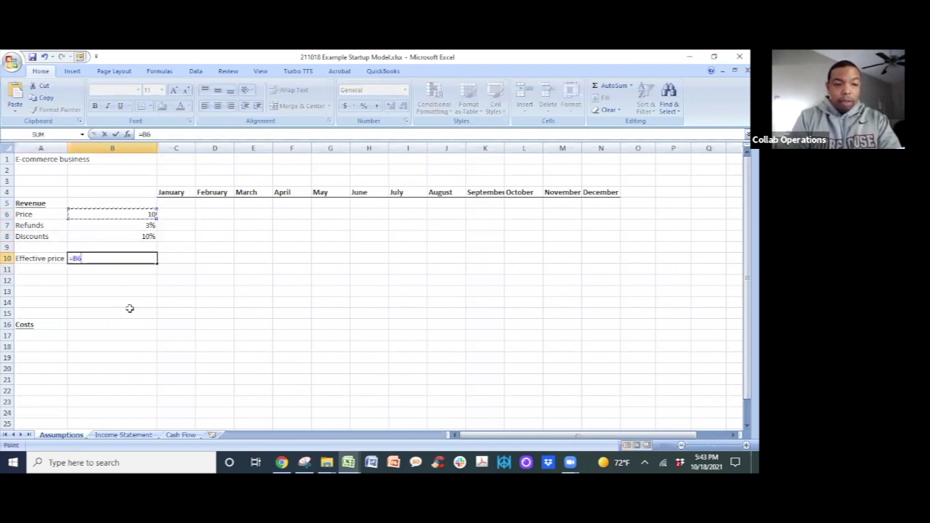
{"action": "type", "text": "*"}
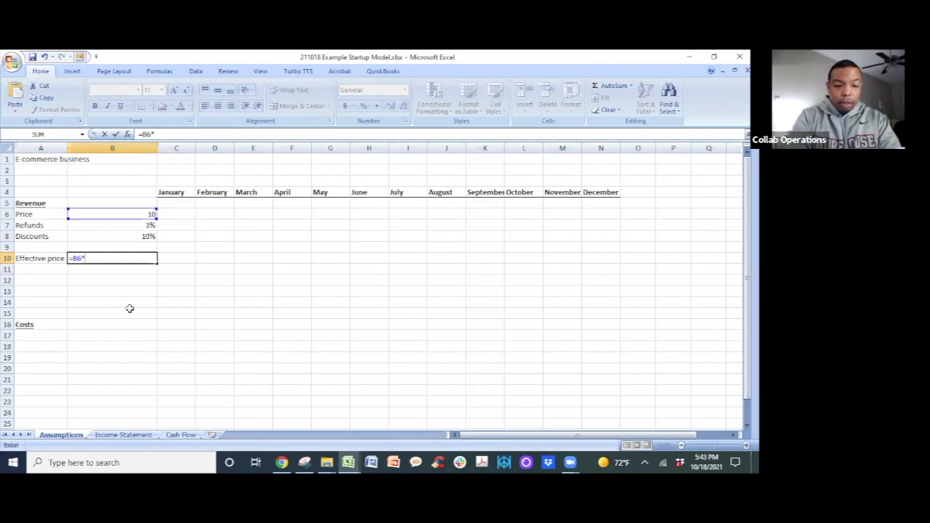
{"action": "type", "text": "(1"}
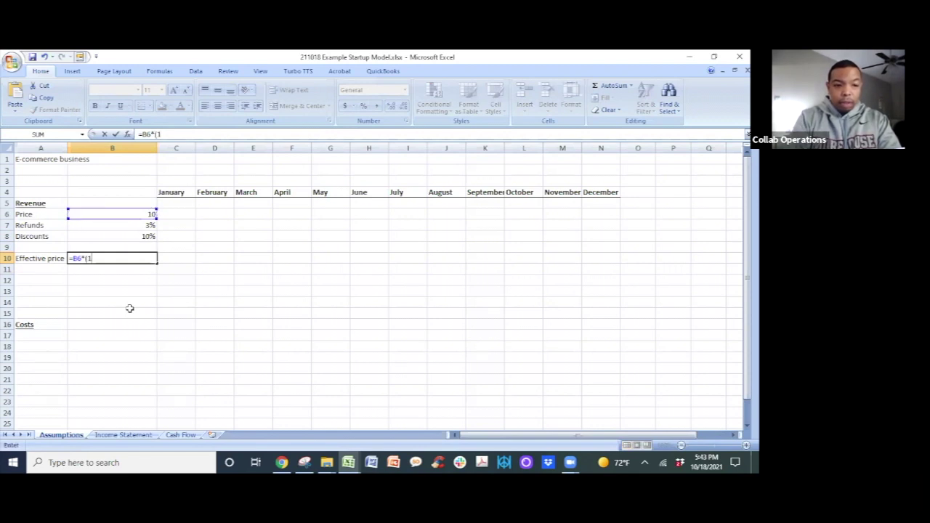
{"action": "type", "text": "-"}
{"action": "key", "text": "Up"}
{"action": "key", "text": "Up"}
{"action": "key", "text": "Up"}
{"action": "key", "text": "Down"}
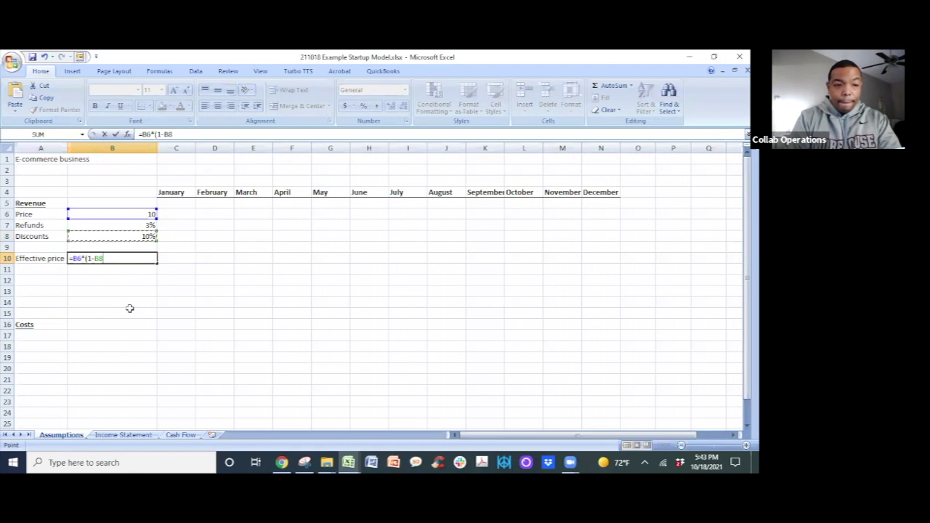
{"action": "type", "text": ")"}
{"action": "key", "text": "Return"}
{"action": "key", "text": "Up"}
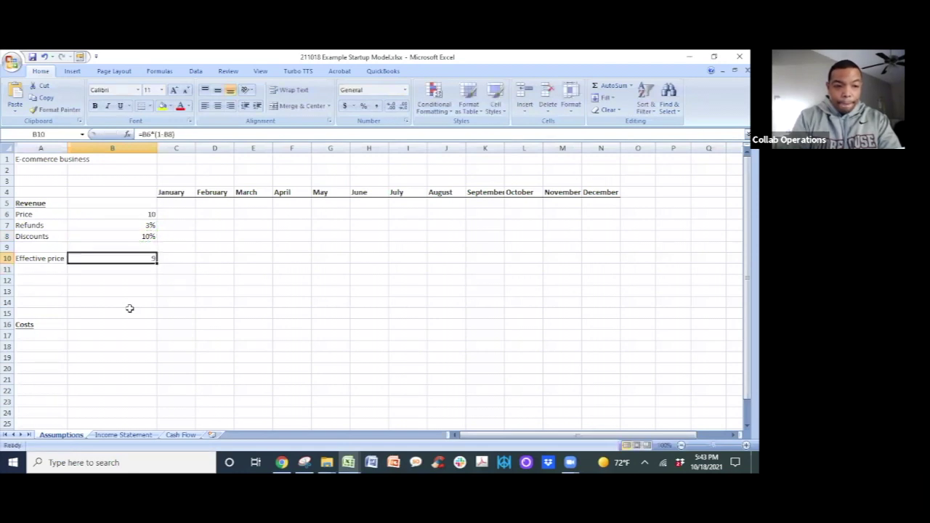
Enter the cost labels "COGS" in A17 and "costs of site / platform" in A18, below the Costs heading.
{"action": "key", "text": "Down"}
{"action": "key", "text": "Down"}
{"action": "key", "text": "Down"}
{"action": "key", "text": "Down"}
{"action": "key", "text": "Down"}
{"action": "key", "text": "Down"}
{"action": "key", "text": "Down"}
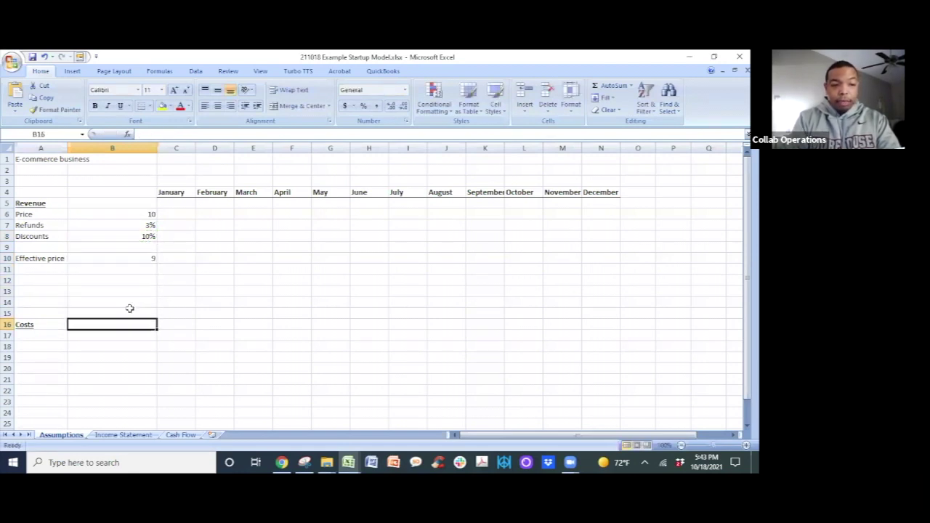
{"action": "key", "text": "Left"}
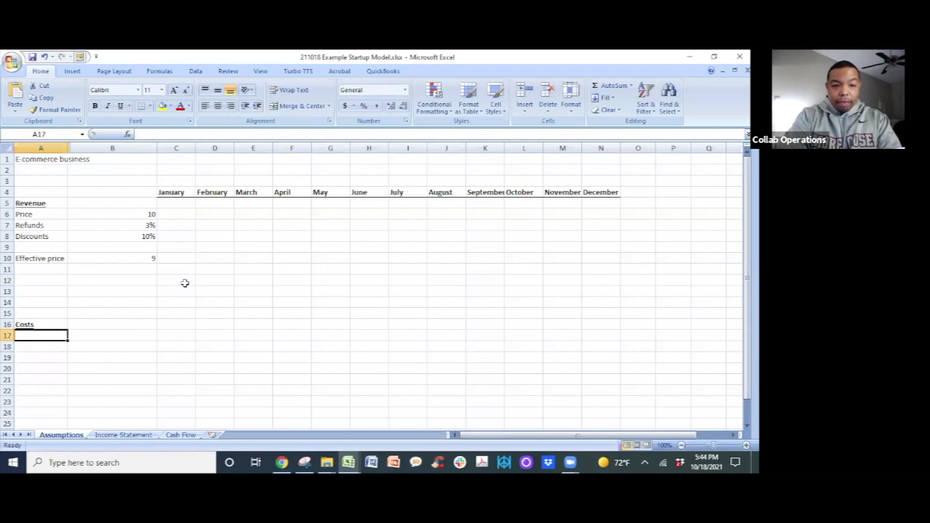
{"action": "type", "text": "COGS"}
{"action": "key", "text": "Return"}
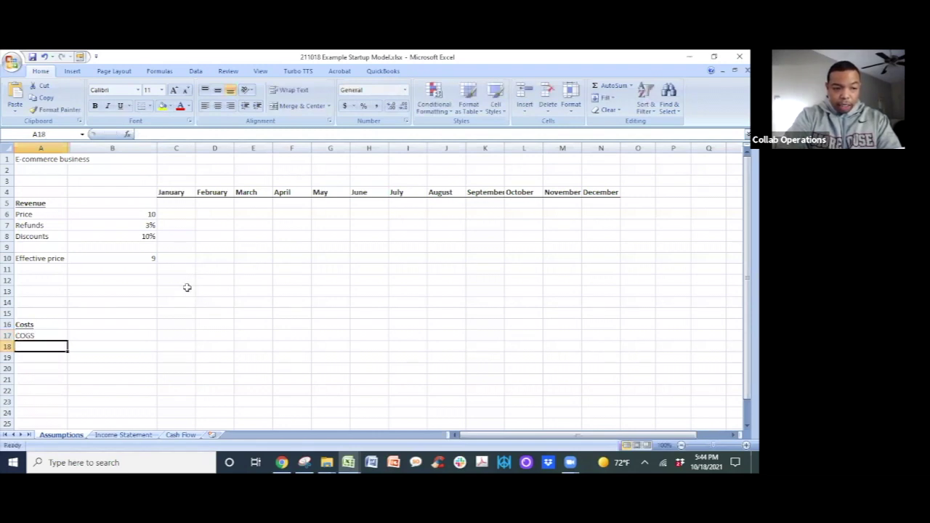
{"action": "type", "text": "cost"}
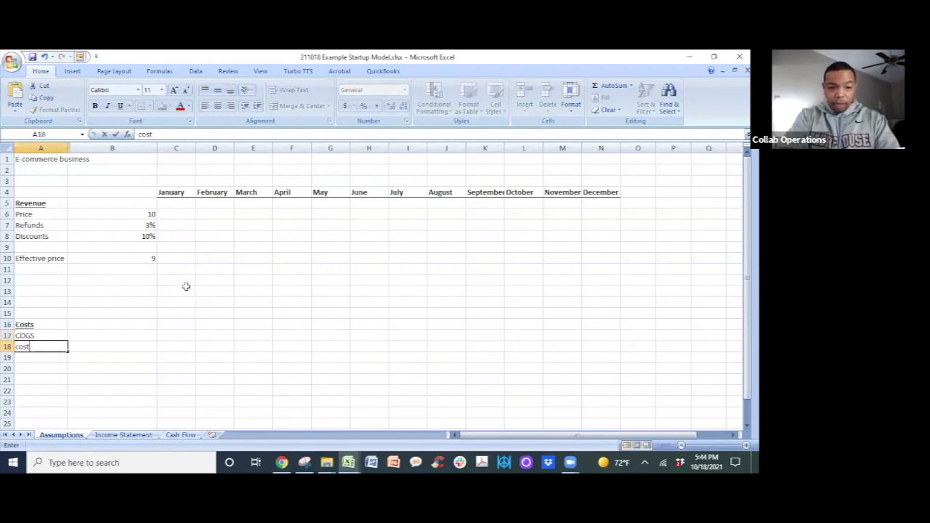
{"action": "type", "text": "s of s"}
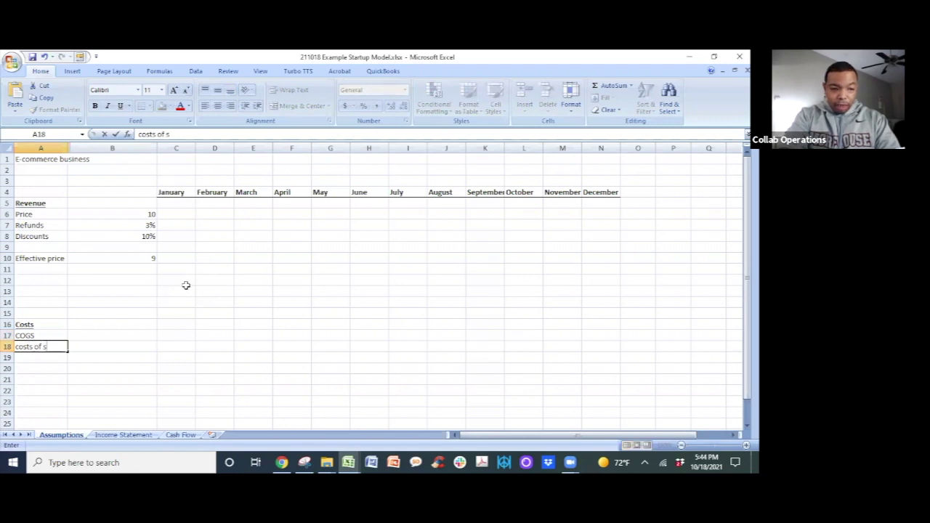
{"action": "type", "text": "ite / p"}
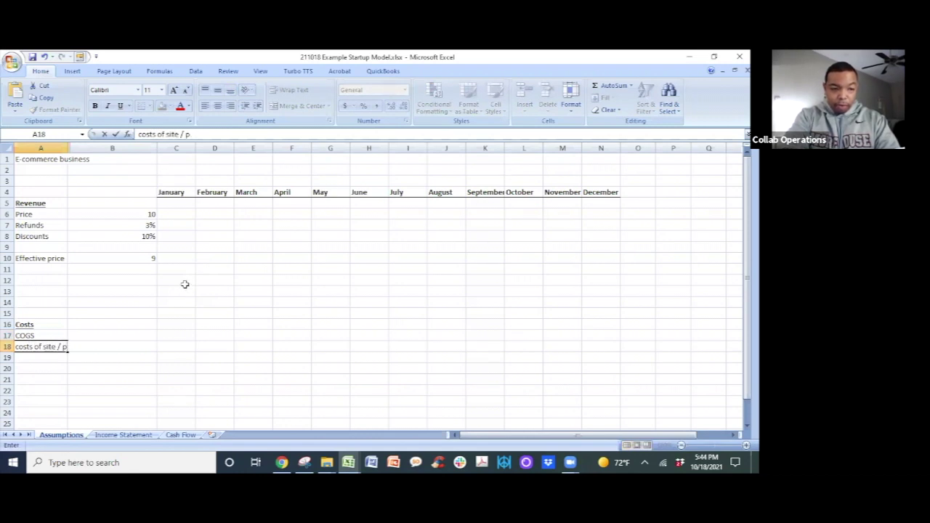
{"action": "type", "text": "latform"}
{"action": "key", "text": "Return"}
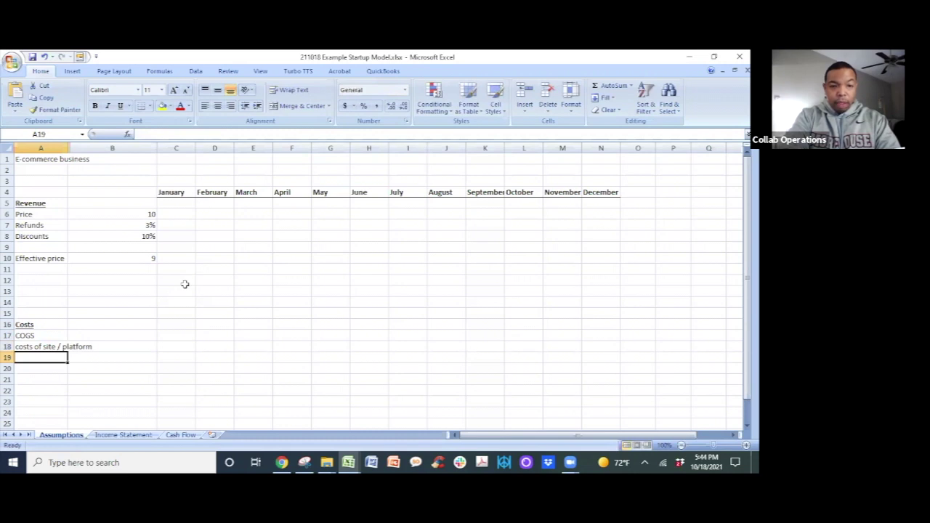
Add the cost labels "shipping" in A19 and "packaging" in A20.
{"action": "type", "text": "shipping"}
{"action": "key", "text": "Return"}
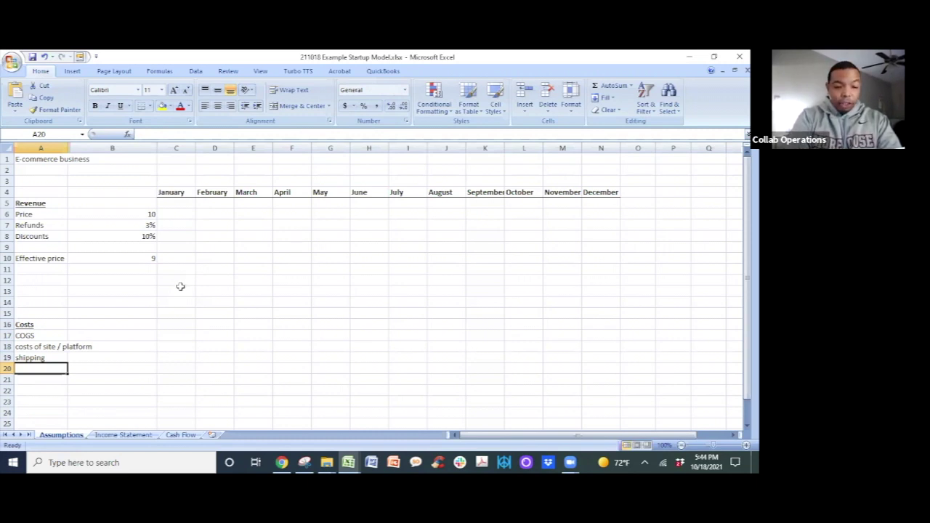
{"action": "type", "text": "packagin"}
{"action": "key", "text": "Return"}
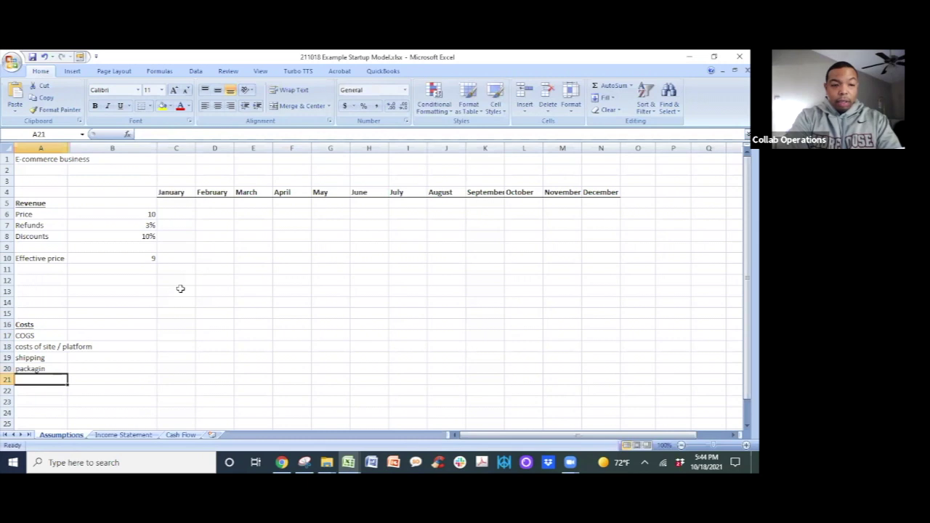
{"action": "key", "text": "Up"}
{"action": "key", "text": "F2"}
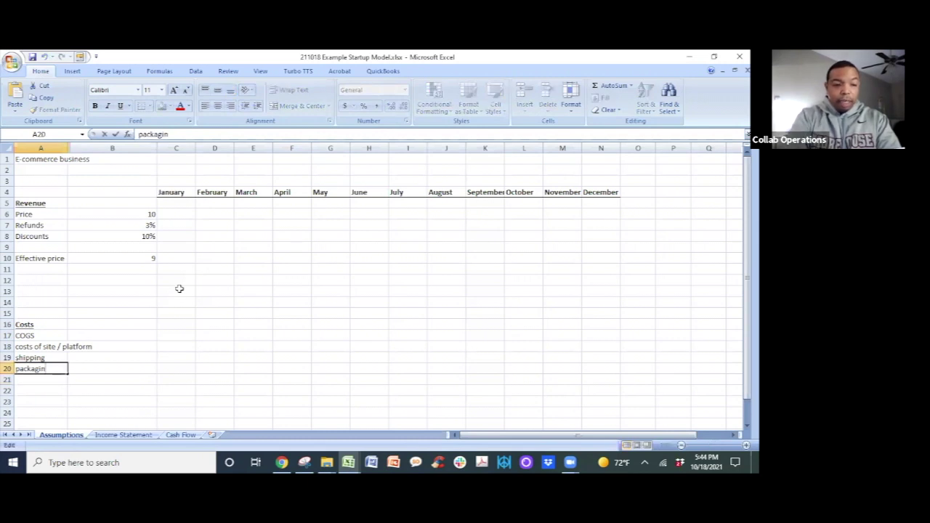
{"action": "type", "text": "g"}
{"action": "key", "text": "Return"}
Add the cost labels "rent" in A21 and "salaries" in A22.
{"action": "type", "text": "rent"}
{"action": "key", "text": "Return"}
{"action": "type", "text": "salaries"}
{"action": "key", "text": "Return"}
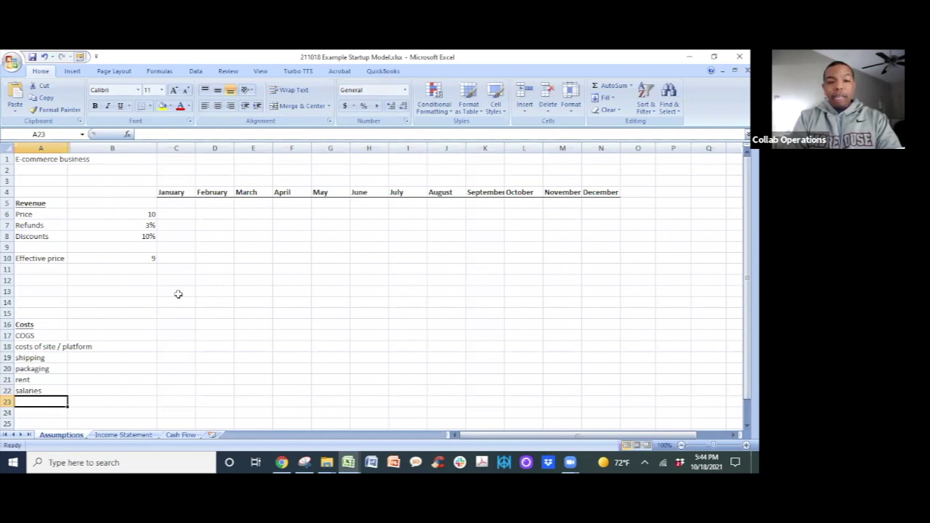
Add the cost labels "overhead" in A23 and "warehousing" in A24, below salaries.
{"action": "left_click", "coordinate": [178, 294]}
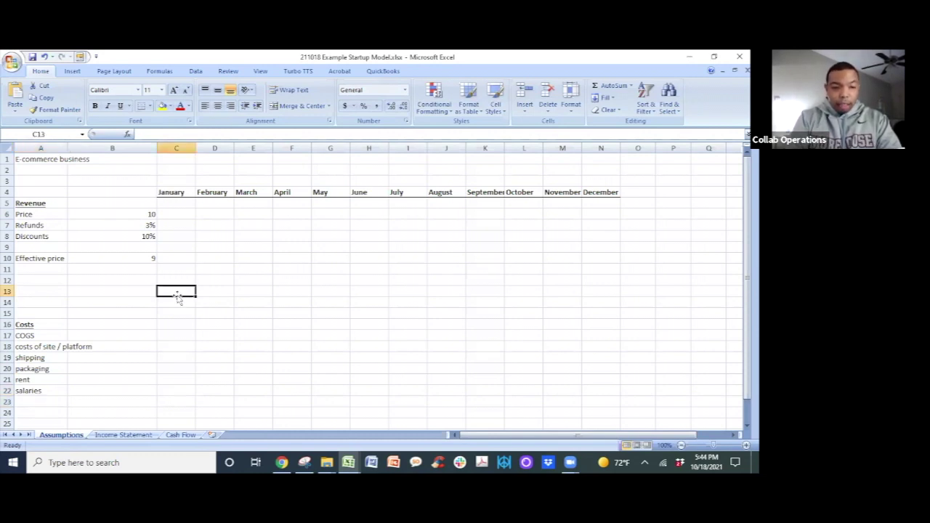
{"action": "key", "text": "Down"}
{"action": "key", "text": "Down"}
{"action": "key", "text": "Down"}
{"action": "key", "text": "Left"}
{"action": "key", "text": "Left"}
{"action": "key", "text": "Down"}
{"action": "key", "text": "Down"}
{"action": "key", "text": "Down"}
{"action": "key", "text": "Down"}
{"action": "key", "text": "Down"}
{"action": "key", "text": "Down"}
{"action": "key", "text": "Down"}
{"action": "key", "text": "Down"}
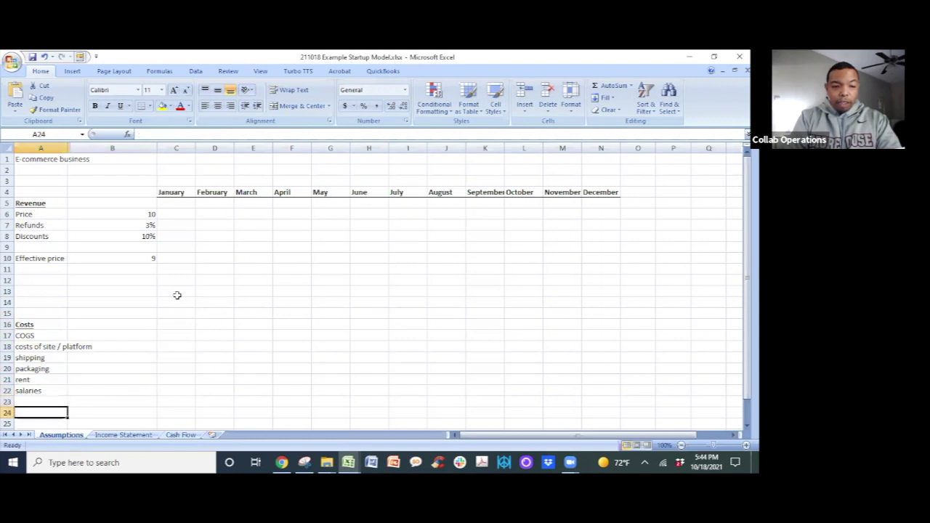
{"action": "key", "text": "Up"}
{"action": "type", "text": "over"}
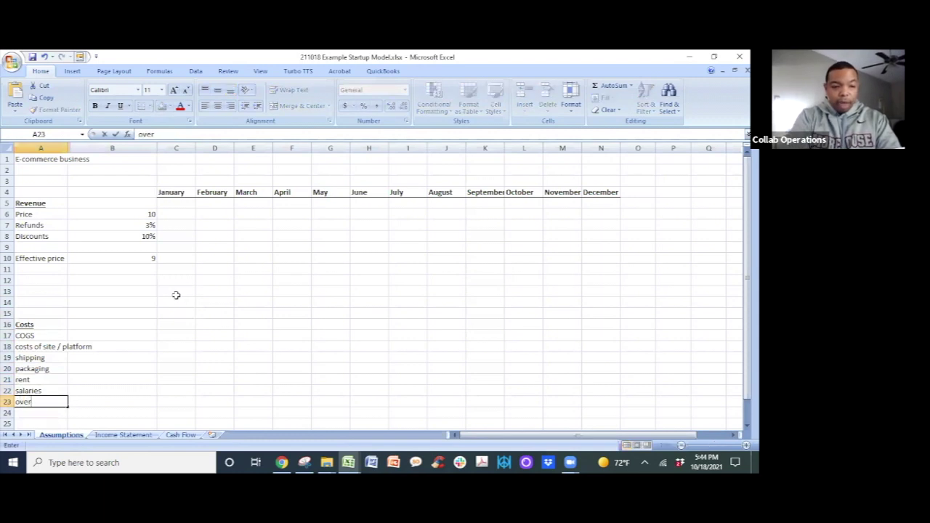
{"action": "type", "text": "head"}
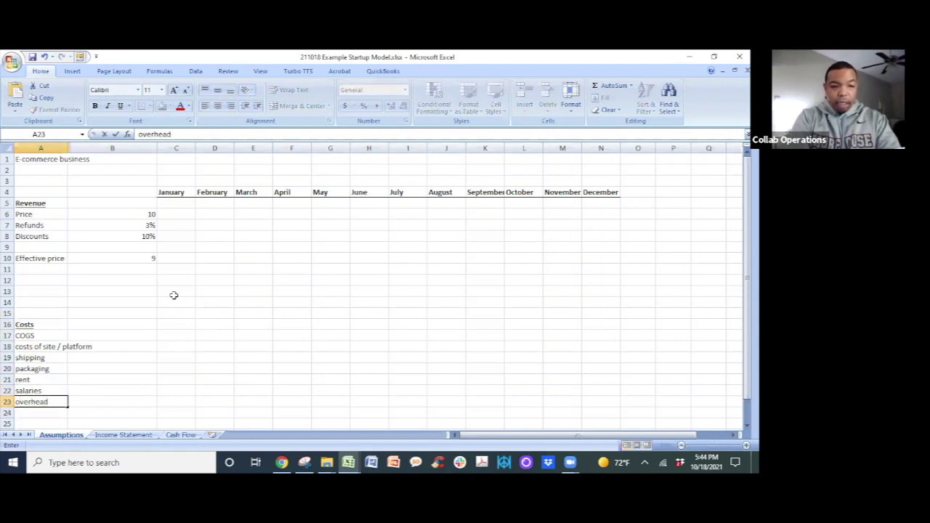
{"action": "key", "text": "Return"}
{"action": "type", "text": "war"}
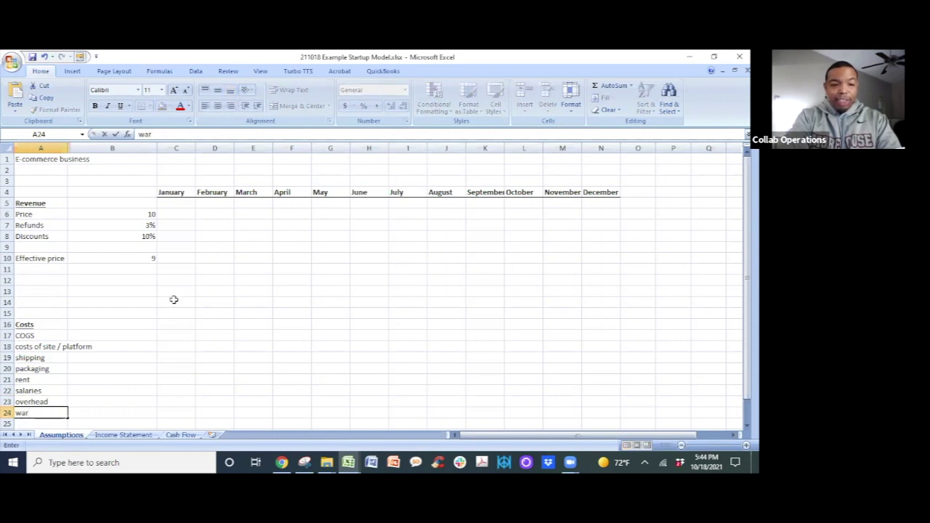
{"action": "type", "text": "ehousing"}
{"action": "key", "text": "Return"}
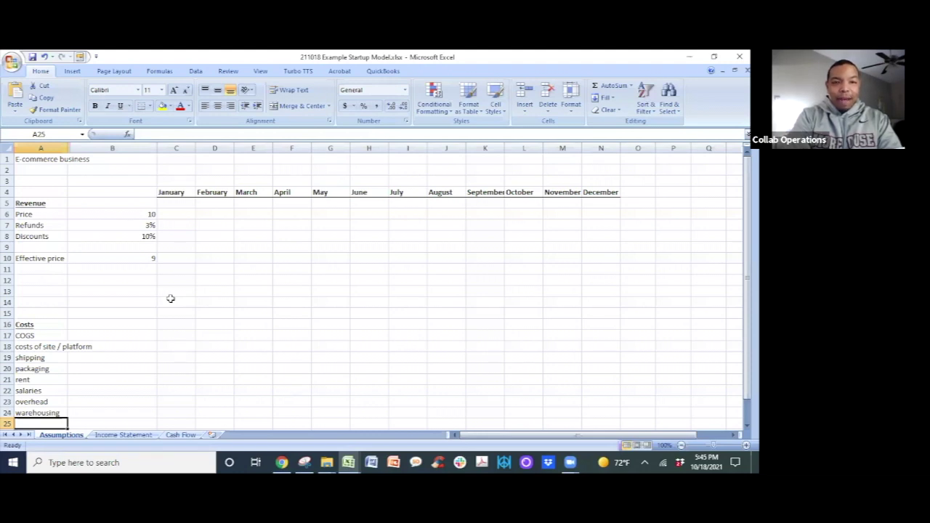
Add the cost labels "advertising/marketing spend" in A25 and "taxes" in A26.
{"action": "type", "text": "a"}
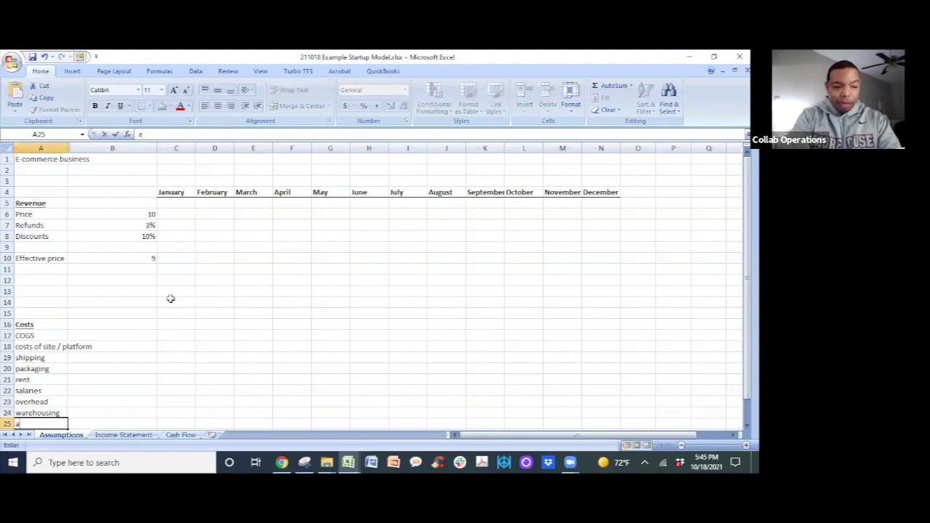
{"action": "type", "text": "dvertising/mar"}
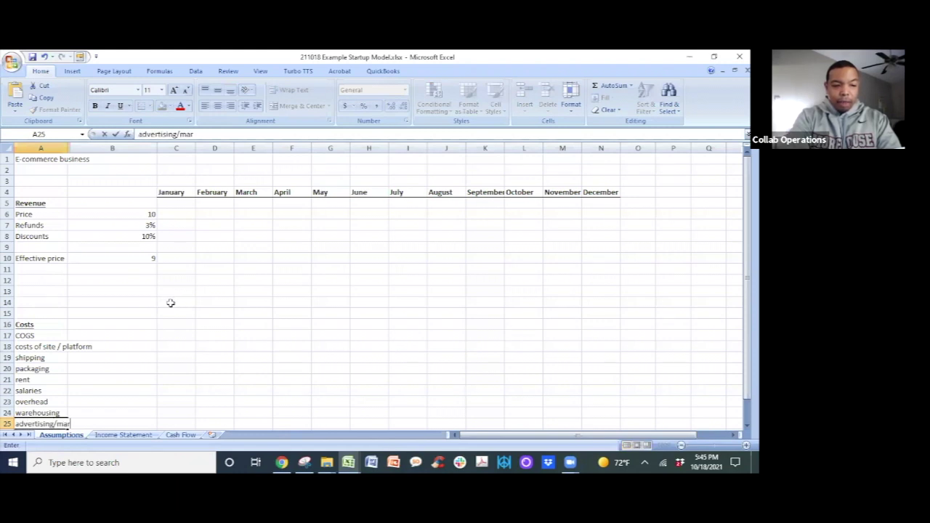
{"action": "type", "text": "keting spend"}
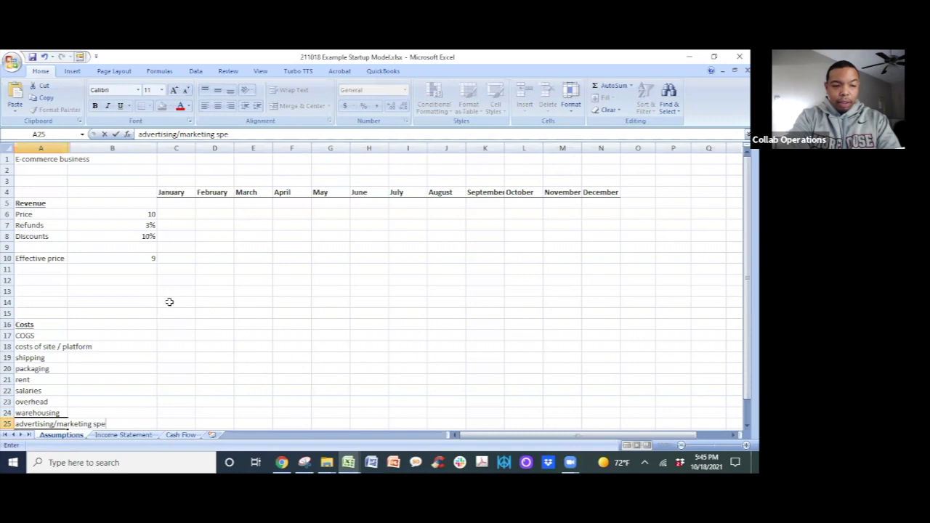
{"action": "key", "text": "Return"}
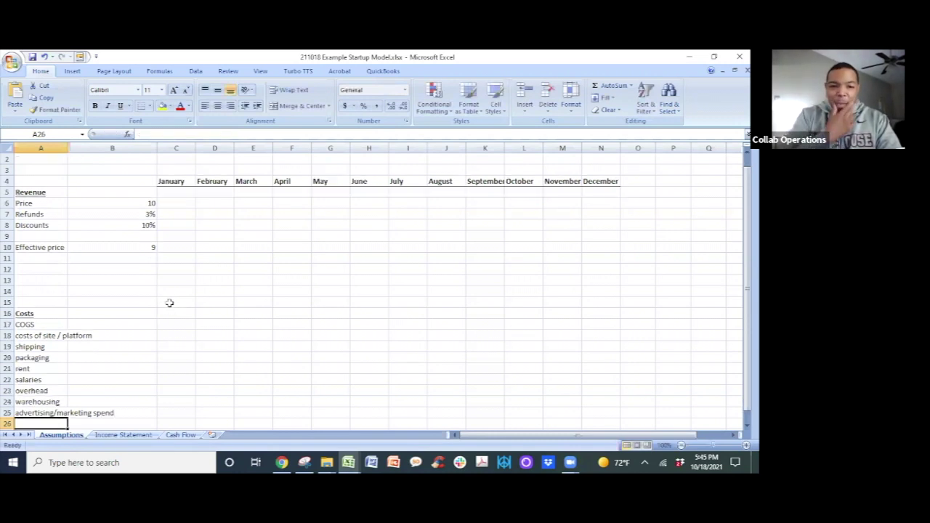
{"action": "type", "text": "taxes"}
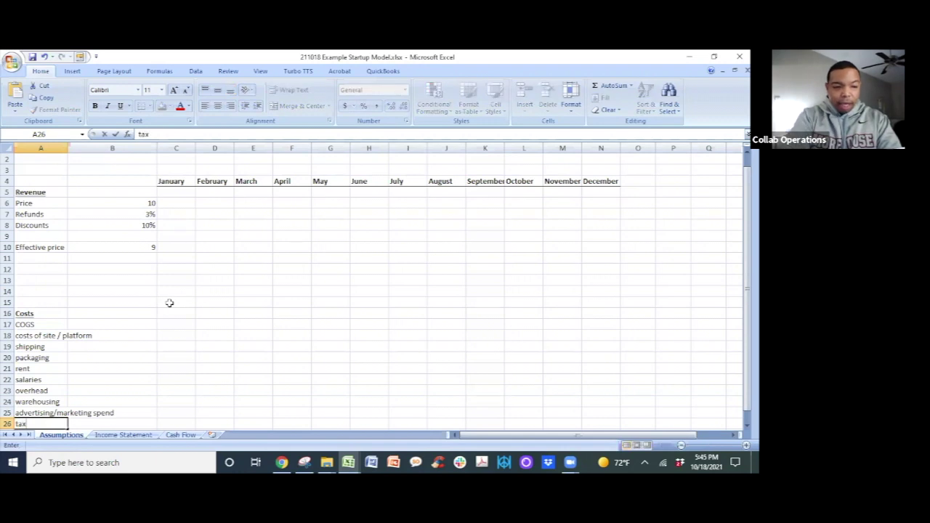
{"action": "key", "text": "Return"}
Go back up to the Revenue section and review its Price and Refunds rows.
{"action": "key", "text": "Up"}
{"action": "key", "text": "Up"}
{"action": "key", "text": "Up"}
{"action": "key", "text": "Up"}
{"action": "key", "text": "Up"}
{"action": "key", "text": "Up"}
{"action": "key", "text": "Up"}
{"action": "key", "text": "Up"}
{"action": "key", "text": "Up"}
{"action": "key", "text": "Up"}
{"action": "key", "text": "Up"}
{"action": "key", "text": "Up"}
{"action": "key", "text": "Up"}
{"action": "key", "text": "Up"}
{"action": "key", "text": "Up"}
{"action": "key", "text": "Up"}
{"action": "key", "text": "Up"}
{"action": "key", "text": "Up"}
{"action": "key", "text": "Up"}
{"action": "key", "text": "Up"}
{"action": "key", "text": "Up"}
{"action": "key", "text": "Up"}
{"action": "key", "text": "Down"}
{"action": "key", "text": "Down"}
{"action": "key", "text": "Up"}
{"action": "key", "text": "Up"}
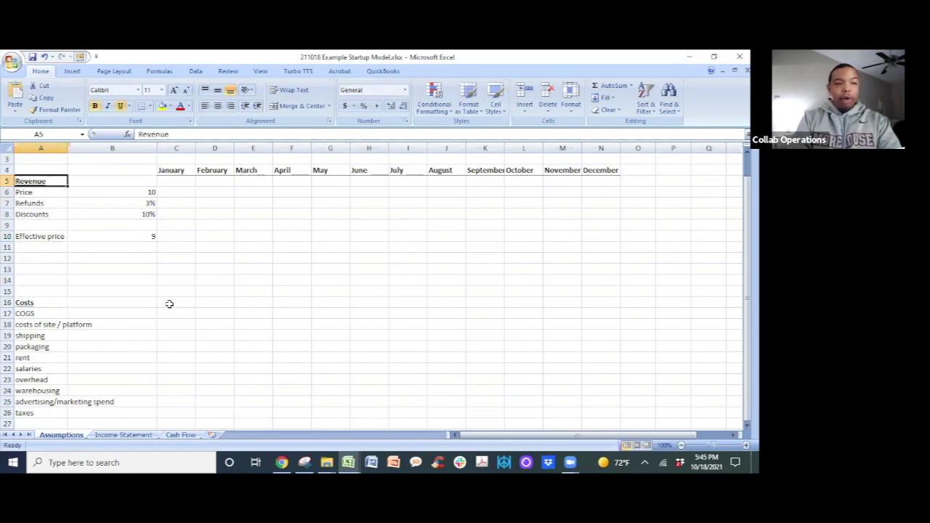
{"action": "key", "text": "Up"}
{"action": "key", "text": "Down"}
{"action": "key", "text": "Down"}
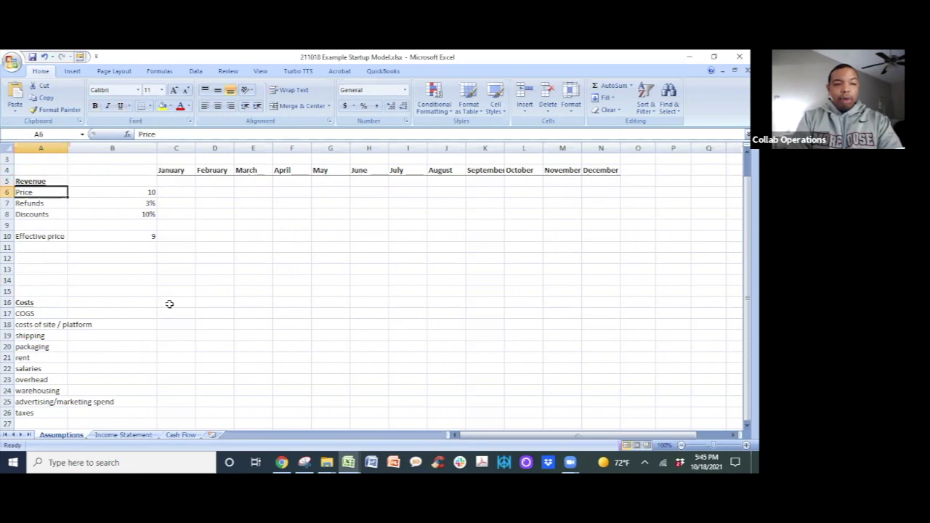
{"action": "key", "text": "Down"}
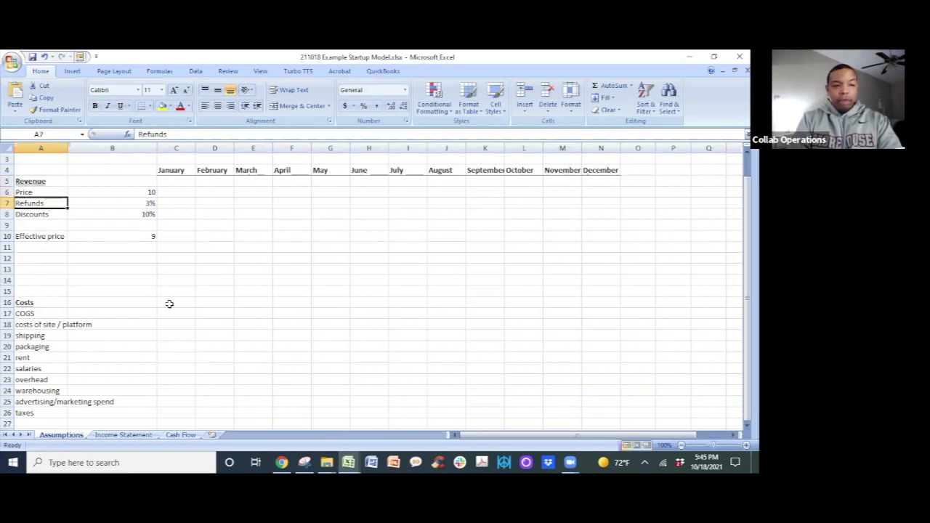
Review the Effective price row and go through the cost labels from COGS to advertising/marketing spend.
{"action": "key", "text": "Down"}
{"action": "key", "text": "Down"}
{"action": "key", "text": "Down"}
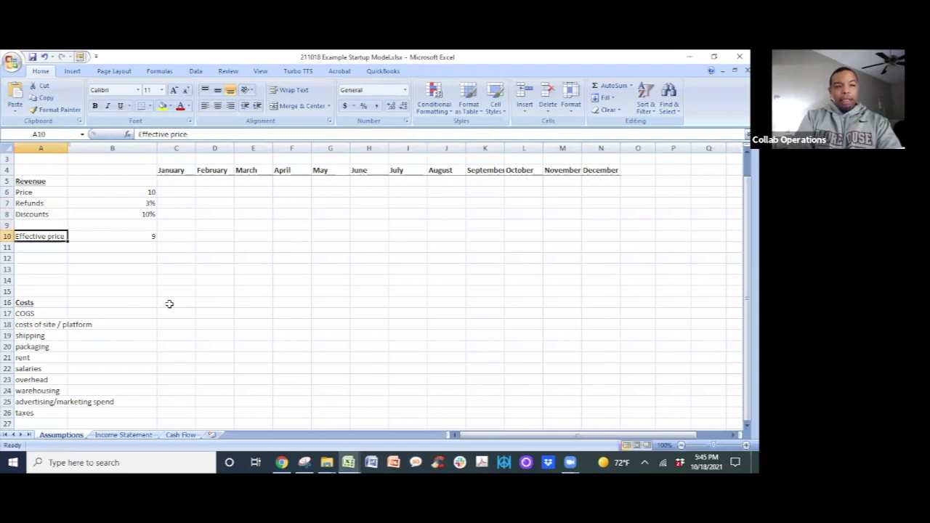
{"action": "key", "text": "Down"}
{"action": "key", "text": "Down"}
{"action": "key", "text": "Down"}
{"action": "key", "text": "Down"}
{"action": "key", "text": "Down"}
{"action": "key", "text": "Down"}
{"action": "key", "text": "Down"}
{"action": "key", "text": "Down"}
{"action": "key", "text": "Down"}
{"action": "key", "text": "Down"}
{"action": "key", "text": "Down"}
{"action": "key", "text": "Down"}
{"action": "key", "text": "Down"}
{"action": "key", "text": "Up"}
{"action": "key", "text": "Up"}
{"action": "key", "text": "Up"}
{"action": "key", "text": "Up"}
{"action": "key", "text": "Up"}
{"action": "key", "text": "Up"}
{"action": "key", "text": "Down"}
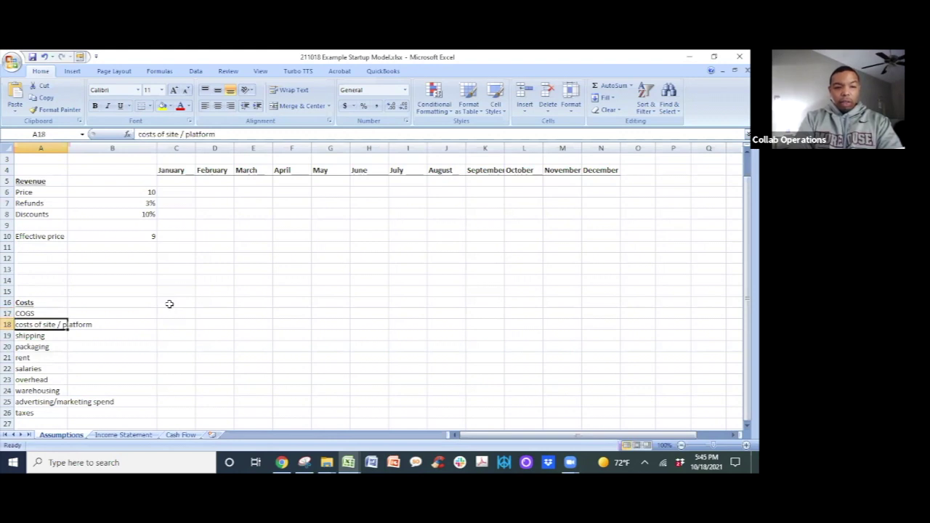
{"action": "key", "text": "Down"}
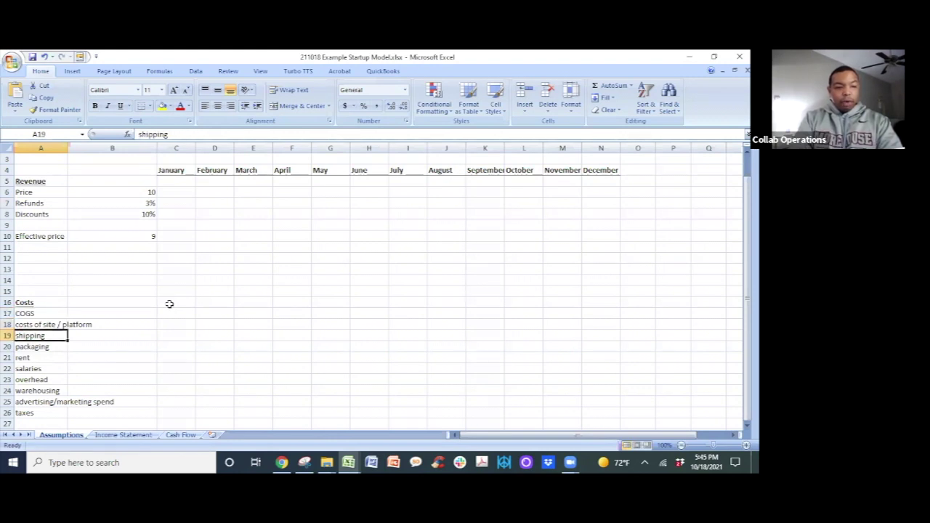
{"action": "key", "text": "Down"}
{"action": "key", "text": "Down"}
{"action": "key", "text": "Down"}
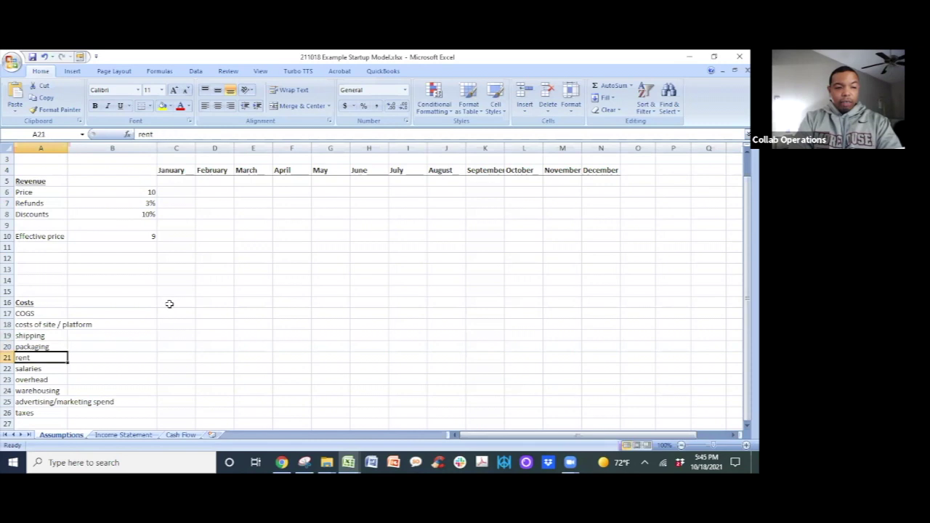
{"action": "key", "text": "Down"}
{"action": "key", "text": "Down"}
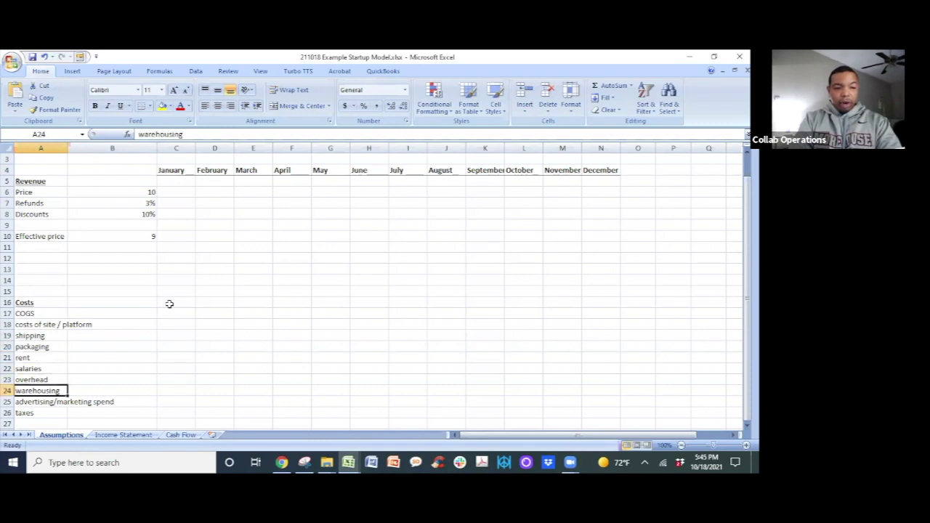
{"action": "key", "text": "Down"}
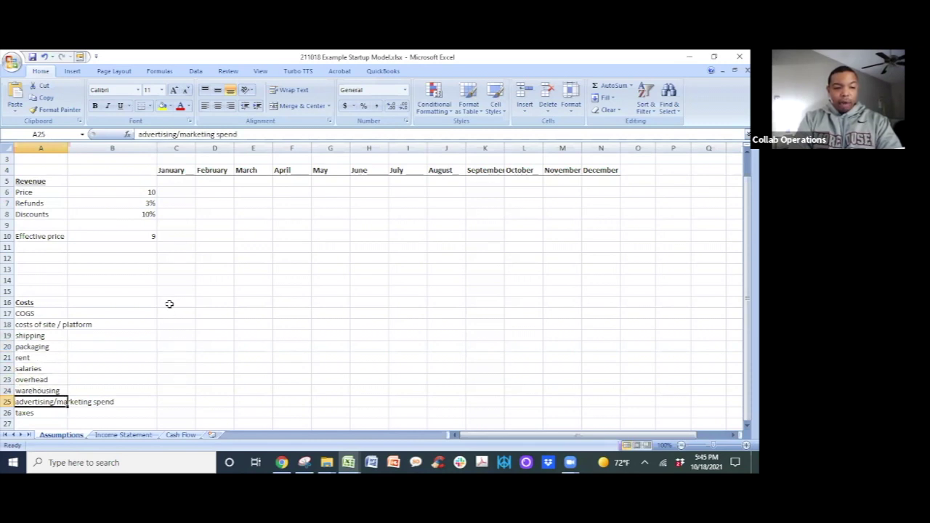
Add the cost label "Inflation (come back to this)" in A27, below taxes.
{"action": "key", "text": "Down"}
{"action": "key", "text": "Down"}
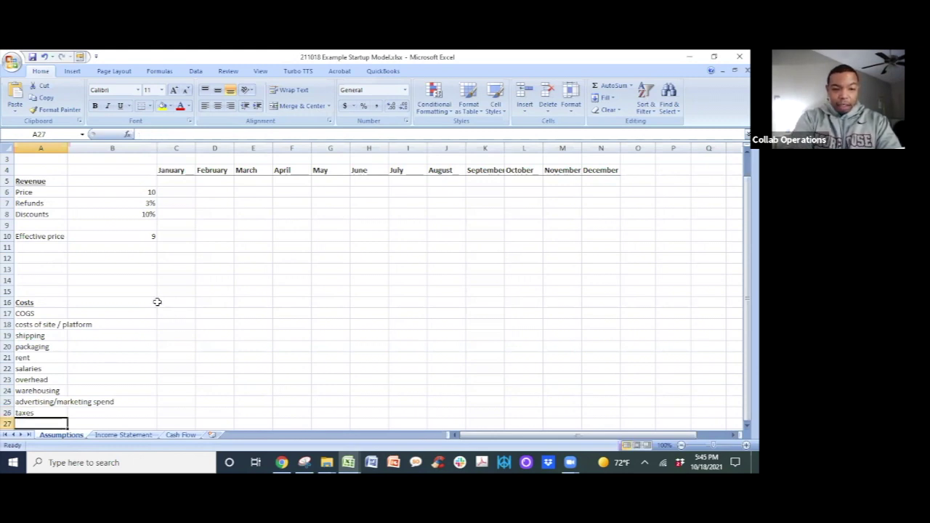
{"action": "type", "text": "Inf"}
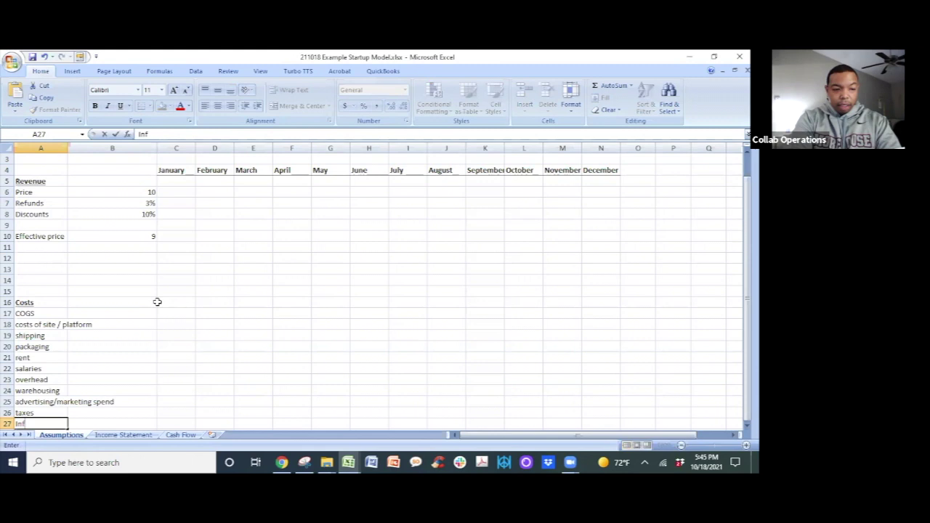
{"action": "type", "text": "lation"}
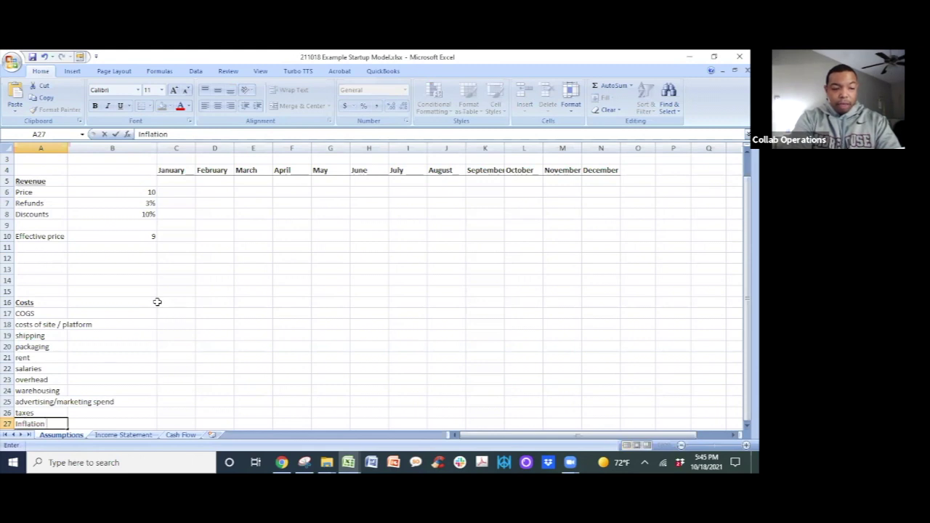
{"action": "type", "text": " (come"}
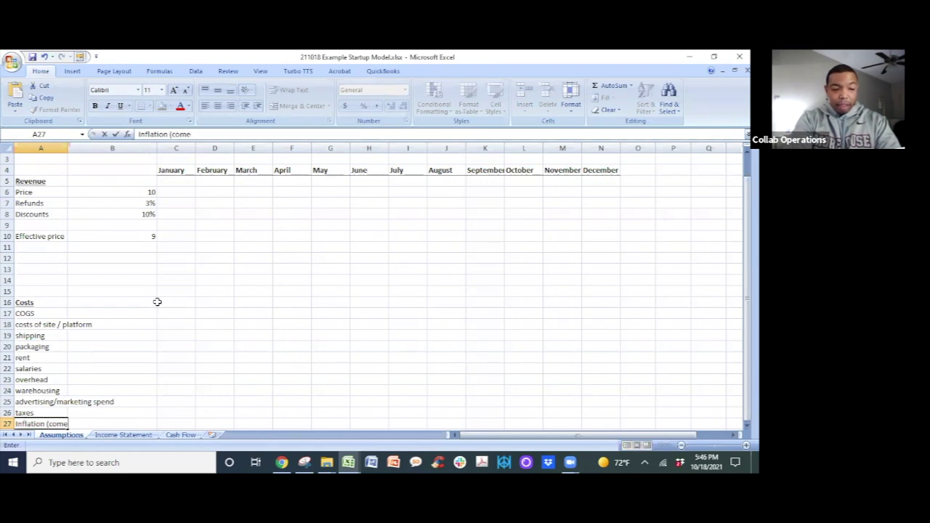
{"action": "type", "text": " back to this)"}
{"action": "key", "text": "Return"}
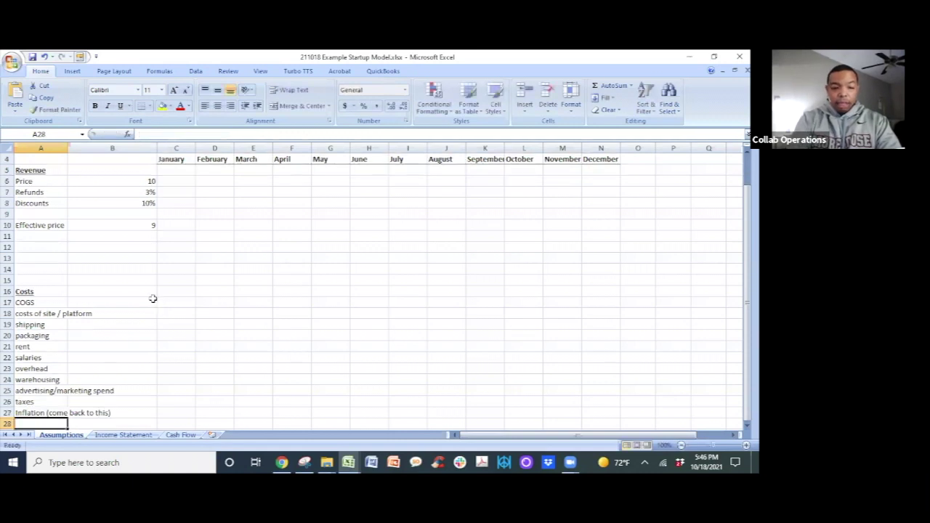
Add the cost labels "Insurance" in A28 and "Legal" in A29.
{"action": "type", "text": "Insuarnc"}
{"action": "key", "text": "BackSpace"}
{"action": "key", "text": "BackSpace"}
{"action": "key", "text": "BackSpace"}
{"action": "key", "text": "BackSpace"}
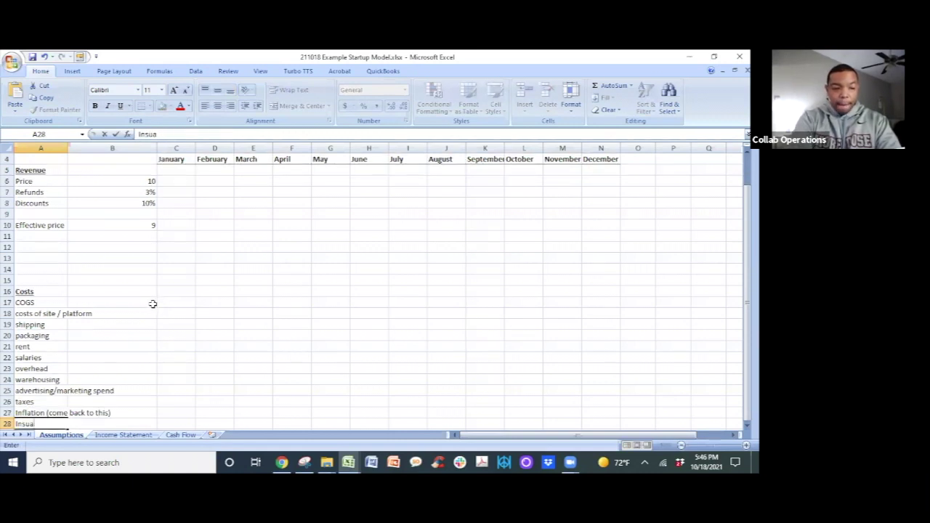
{"action": "type", "text": "ranc"}
{"action": "type", "text": "egal"}
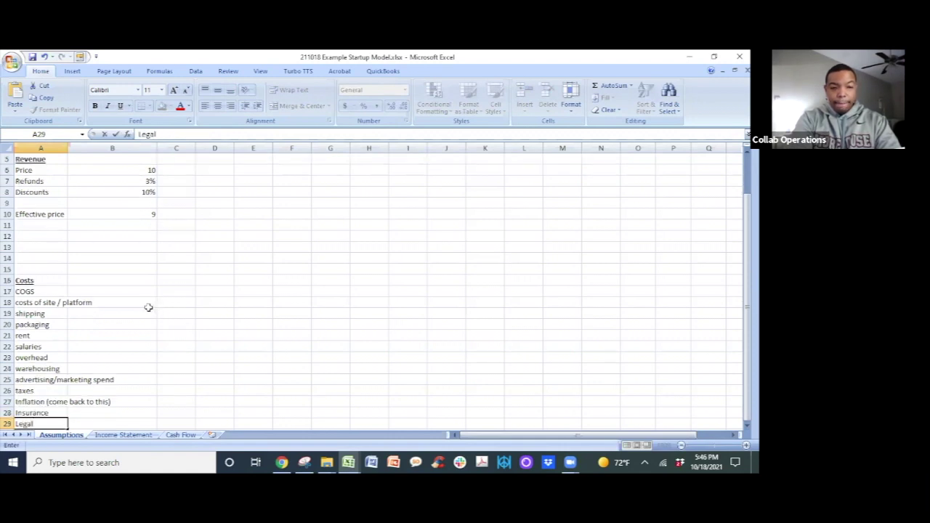
{"action": "key", "text": "Return"}
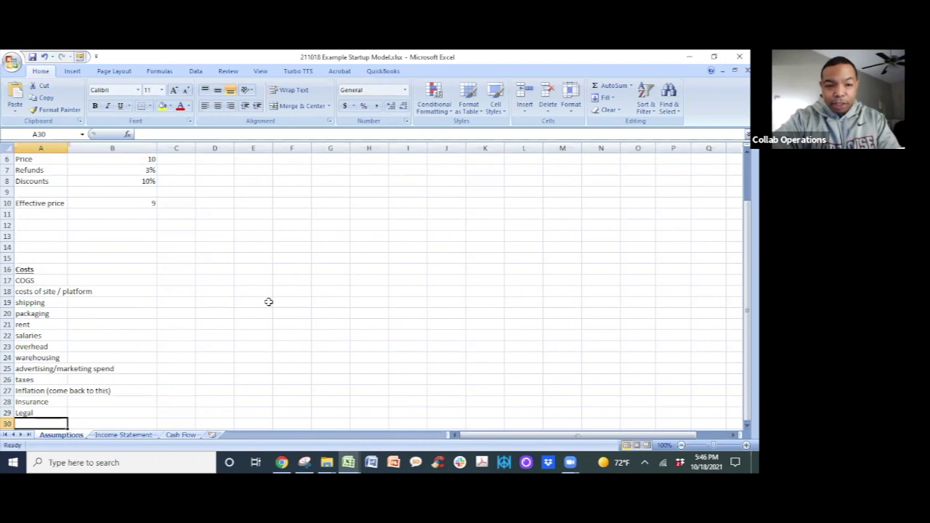
Add the cost label "accounting" in A30, below Legal.
{"action": "type", "text": "accounting"}
{"action": "key", "text": "Return"}
{"action": "scroll", "coordinate": [115, 378], "scroll_direction": "down", "scroll_amount": 1}
{"action": "key", "text": "Return"}
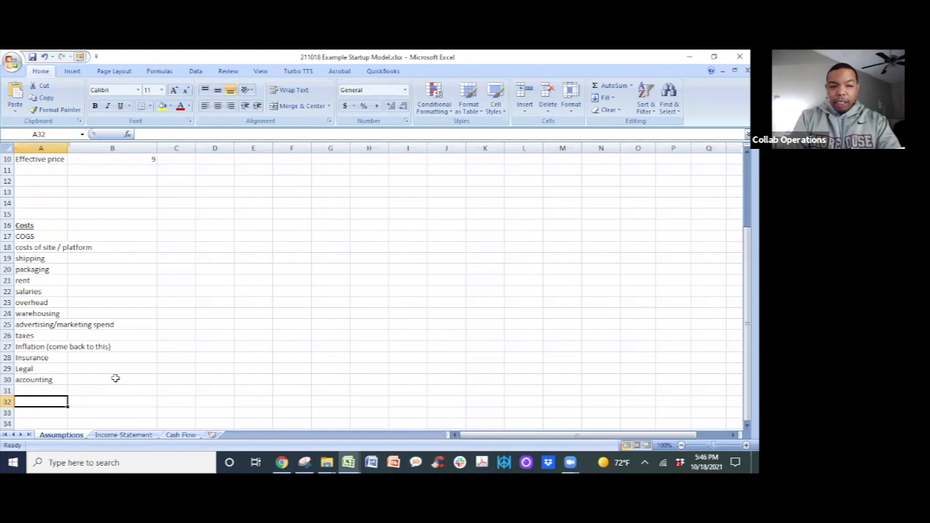
Review the completed cost list and go back up to the start of the Revenue section.
{"action": "key", "text": "Up"}
{"action": "key", "text": "Up"}
{"action": "key", "text": "Up"}
{"action": "key", "text": "Up"}
{"action": "key", "text": "Up"}
{"action": "key", "text": "Up"}
{"action": "key", "text": "Up"}
{"action": "key", "text": "Up"}
{"action": "key", "text": "Up"}
{"action": "key", "text": "Up"}
{"action": "key", "text": "Up"}
{"action": "key", "text": "Up"}
{"action": "key", "text": "Up"}
{"action": "key", "text": "Up"}
{"action": "key", "text": "Up"}
{"action": "key", "text": "Up"}
{"action": "key", "text": "Up"}
{"action": "key", "text": "Up"}
{"action": "key", "text": "Up"}
{"action": "key", "text": "Up"}
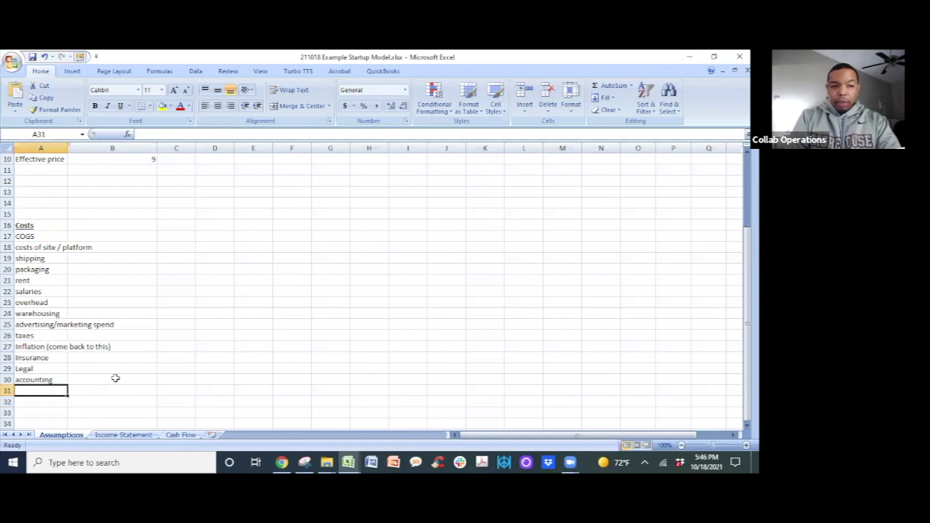
{"action": "key", "text": "Down"}
{"action": "key", "text": "Down"}
{"action": "key", "text": "Down"}
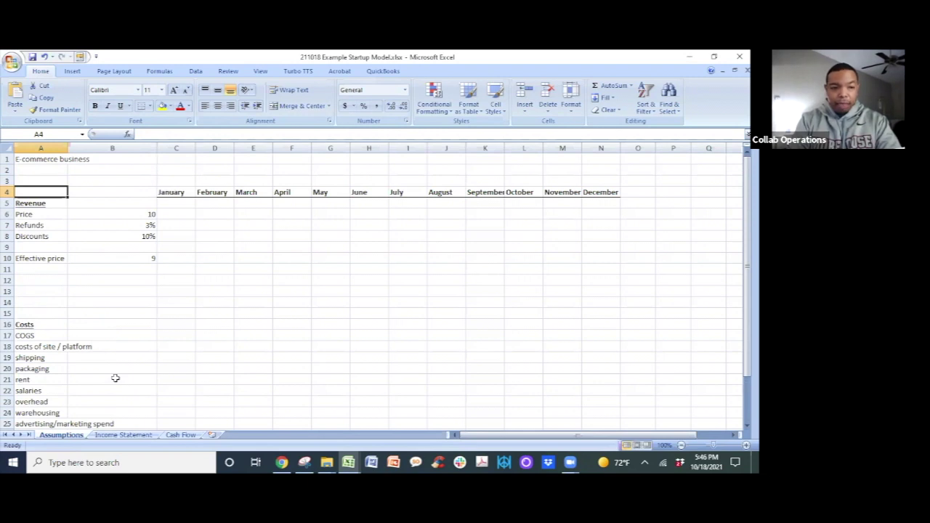
Add the note "(per unit)" in C6, beside the Price value.
{"action": "key", "text": "Down"}
{"action": "key", "text": "Down"}
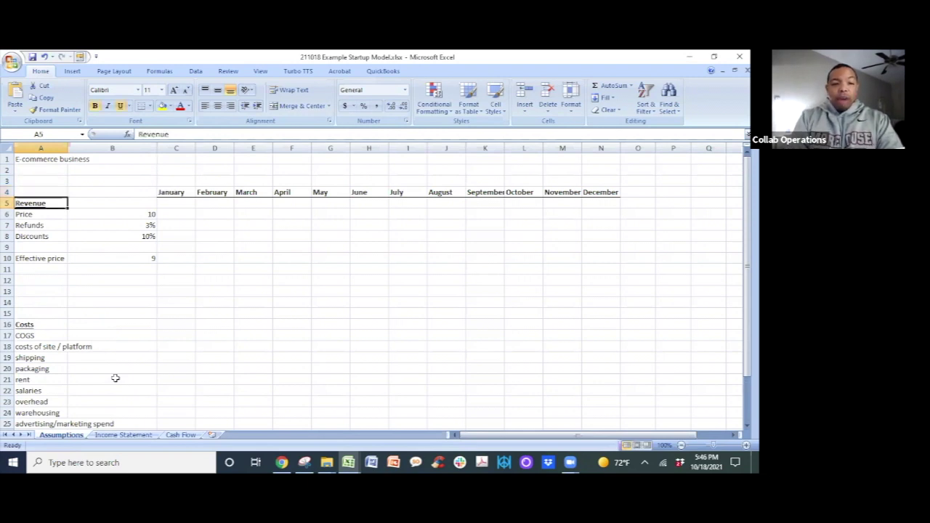
{"action": "key", "text": "Right"}
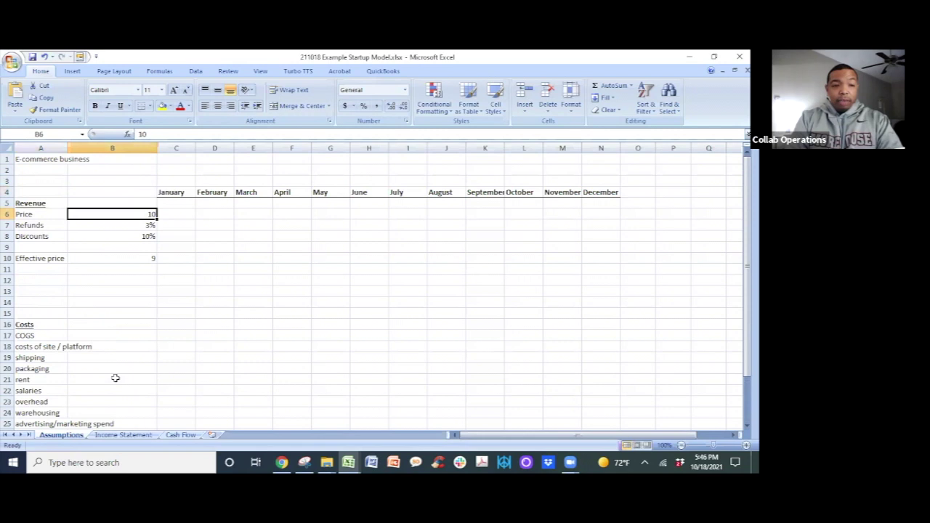
{"action": "key", "text": "Right"}
{"action": "type", "text": "(per"}
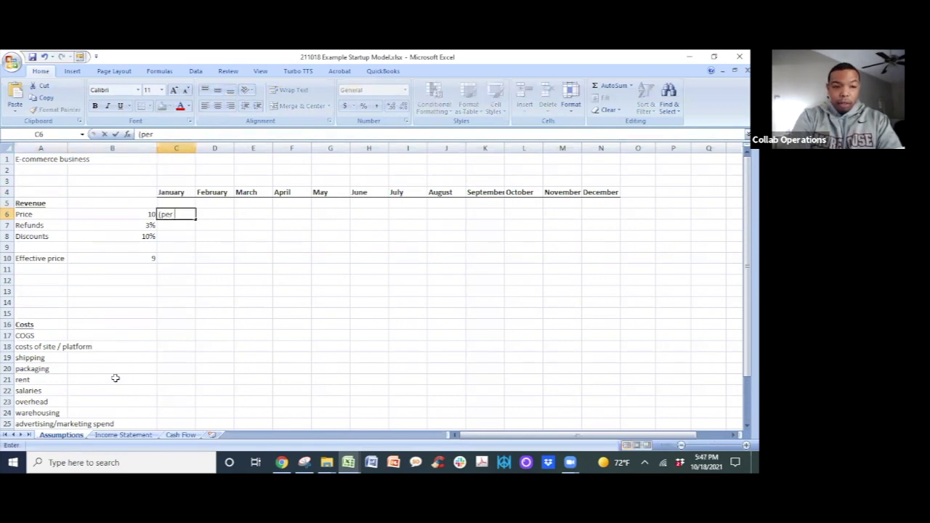
{"action": "type", "text": " unit)"}
{"action": "key", "text": "Return"}
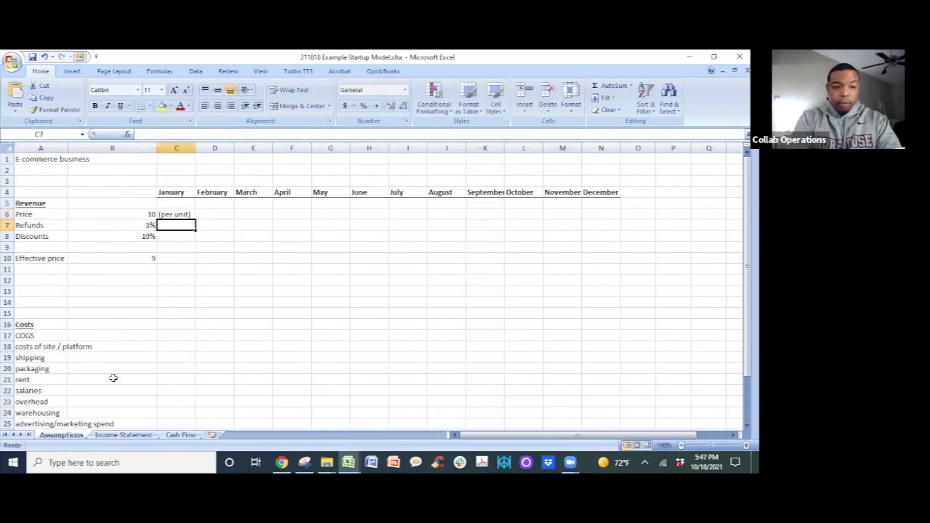
Add the label "Units sold" in A11, directly below Effective price.
{"action": "key", "text": "Left"}
{"action": "key", "text": "Right"}
{"action": "key", "text": "Down"}
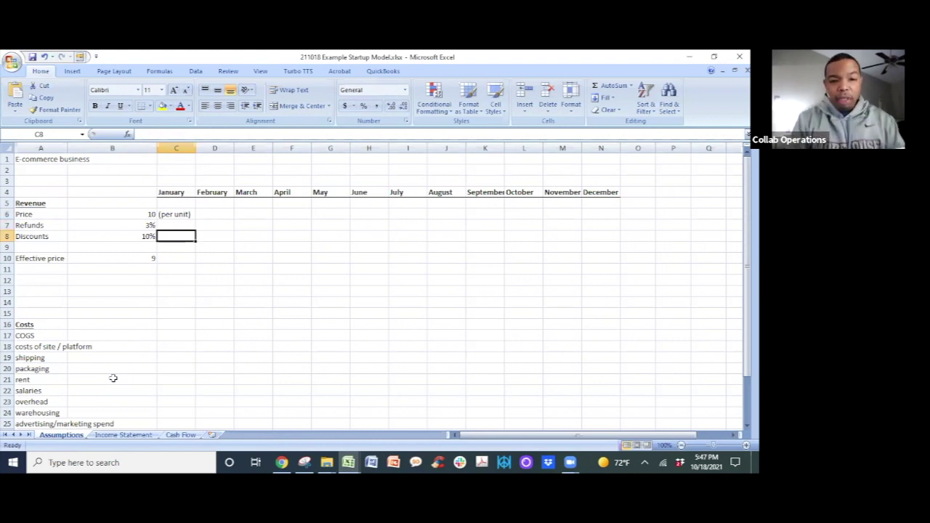
{"action": "key", "text": "Down"}
{"action": "key", "text": "Left"}
{"action": "key", "text": "Down"}
{"action": "key", "text": "Right"}
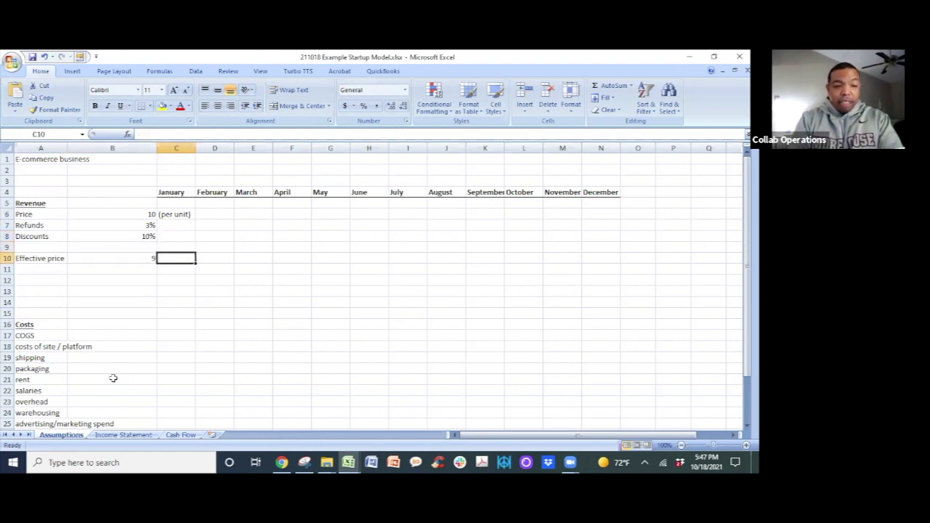
{"action": "key", "text": "Left"}
{"action": "key", "text": "Left"}
{"action": "key", "text": "Down"}
{"action": "type", "text": "Units sold"}
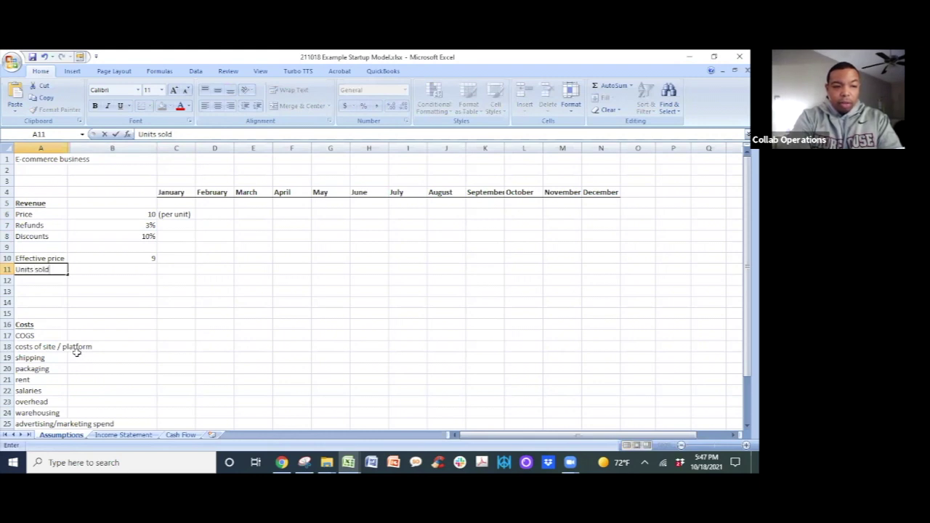
{"action": "key", "text": "Return"}
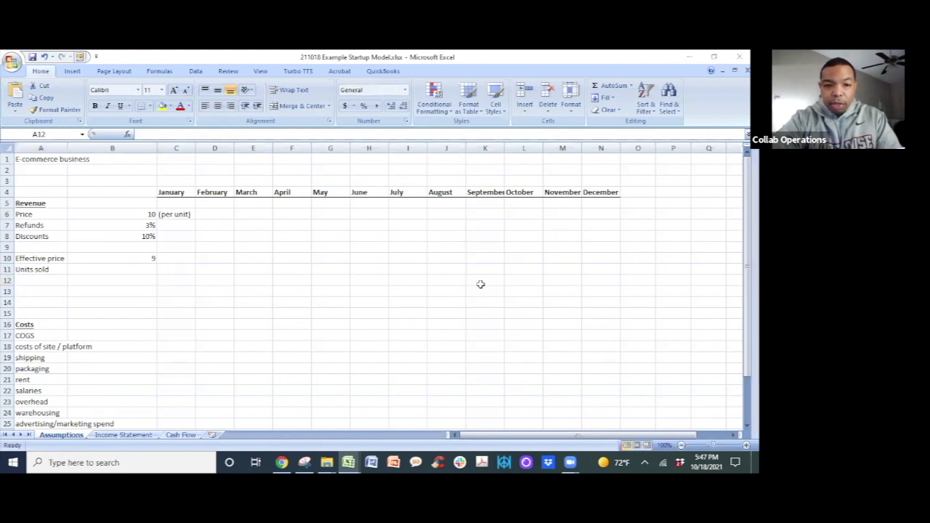
Move the January to December headers two columns over so that January starts in E4.
{"action": "key", "text": "Right"}
{"action": "key", "text": "Up"}
{"action": "key", "text": "Up"}
{"action": "key", "text": "Right"}
{"action": "key", "text": "Up"}
{"action": "key", "text": "Up"}
{"action": "key", "text": "Up"}
{"action": "key", "text": "Up"}
{"action": "key", "text": "Up"}
{"action": "key", "text": "Up"}
{"action": "key", "text": "shift+Right"}
{"action": "key", "text": "shift+Right"}
{"action": "key", "text": "shift+Right"}
{"action": "key", "text": "shift+Right"}
{"action": "key", "text": "shift+Right"}
{"action": "key", "text": "shift+Right"}
{"action": "key", "text": "shift+Right"}
{"action": "key", "text": "shift+Right"}
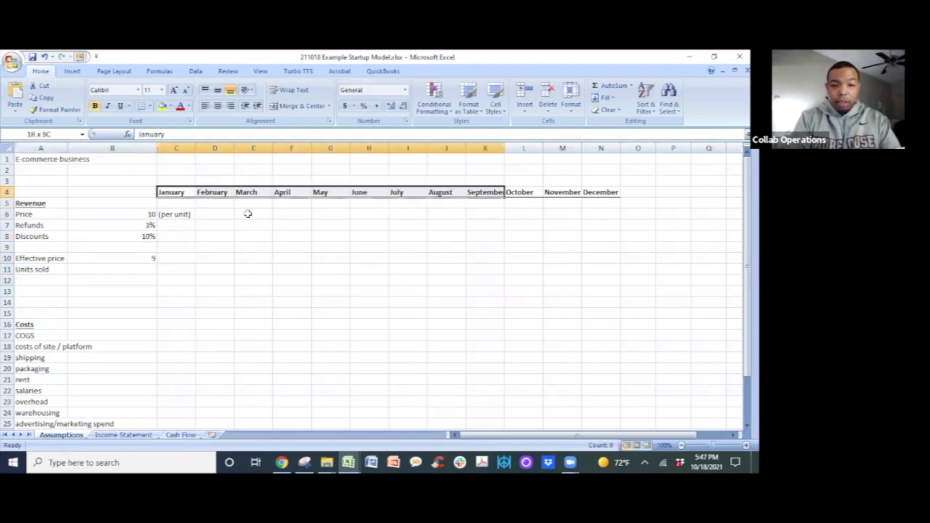
{"action": "key", "text": "shift+Right"}
{"action": "key", "text": "shift+Right"}
{"action": "key", "text": "shift+Right"}
{"action": "key", "text": "shift+Down"}
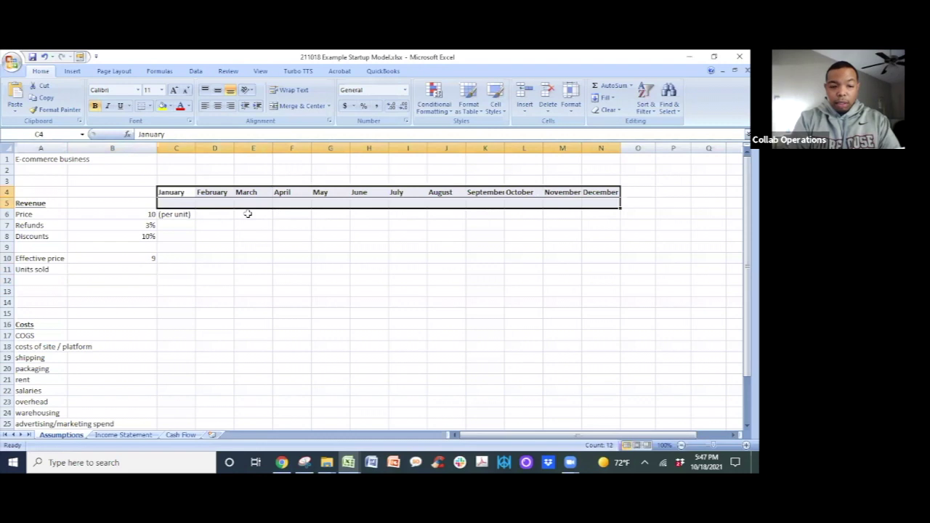
{"action": "key", "text": "ctrl+x"}
{"action": "key", "text": "Right"}
{"action": "key", "text": "Right"}
{"action": "key", "text": "ctrl+v"}
Shade the Units sold cells E11 through Q11 light yellow as input cells.
{"action": "key", "text": "Down"}
{"action": "key", "text": "Down"}
{"action": "key", "text": "Down"}
{"action": "key", "text": "Down"}
{"action": "key", "text": "Down"}
{"action": "key", "text": "Down"}
{"action": "key", "text": "Left"}
{"action": "key", "text": "Down"}
{"action": "key", "text": "Right"}
{"action": "key", "text": "shift+Right"}
{"action": "key", "text": "shift+Right"}
{"action": "key", "text": "shift+Right"}
{"action": "key", "text": "shift+Right"}
{"action": "key", "text": "shift+Right"}
{"action": "key", "text": "shift+Right"}
{"action": "key", "text": "shift+Right"}
{"action": "key", "text": "shift+Right"}
{"action": "key", "text": "shift+Right"}
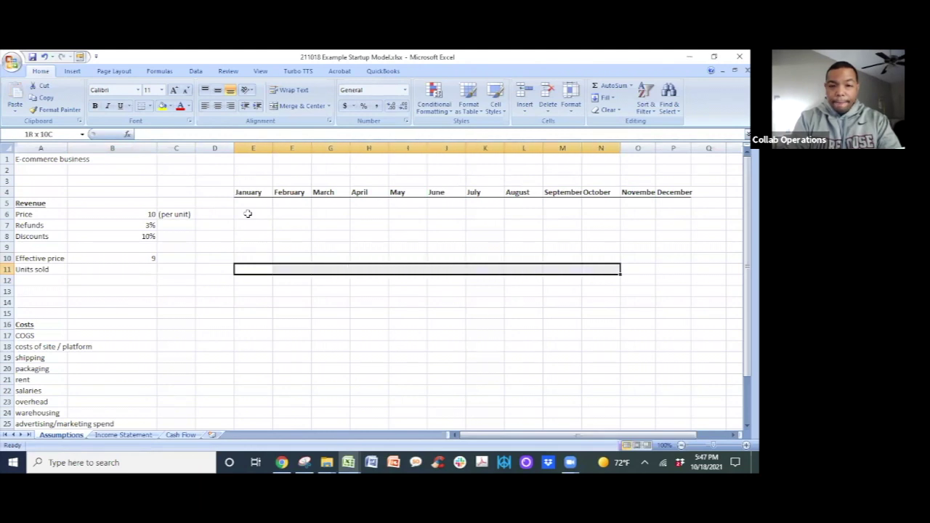
{"action": "key", "text": "shift+Right"}
{"action": "key", "text": "shift+Right"}
{"action": "key", "text": "shift+Right"}
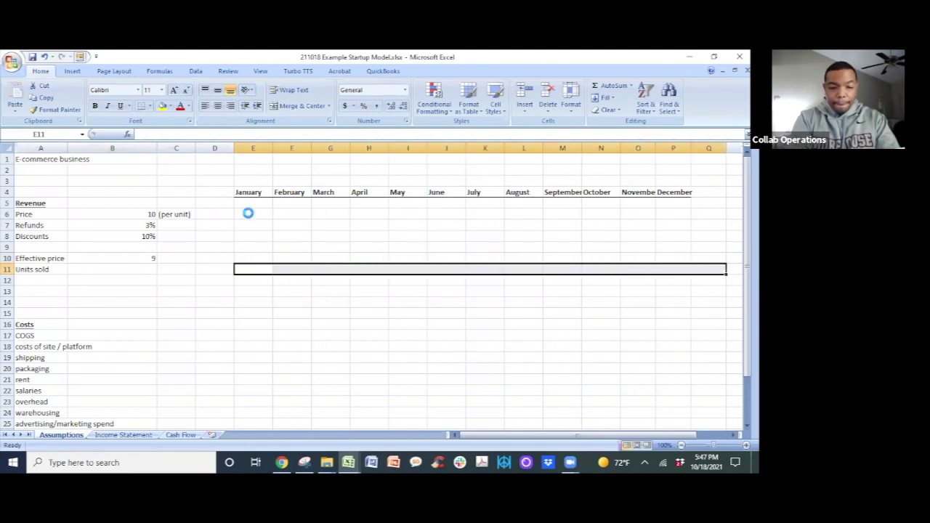
{"action": "key", "text": "ctrl+shift+i"}
{"action": "left_click_drag", "start_coordinate": [278, 337], "coordinate": [290, 324]}
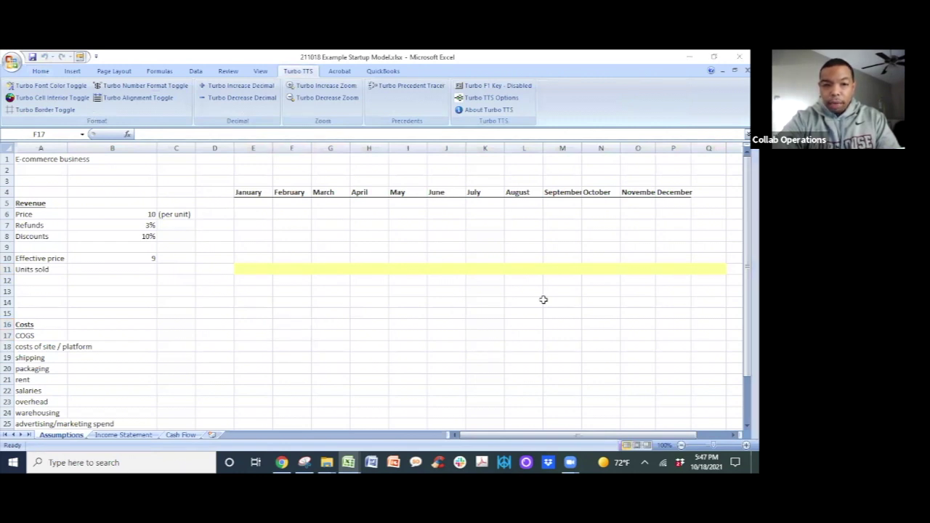
Remove the yellow shading from Q11, beyond the December column, by copying the blank cell Q12 over it.
{"action": "left_click", "coordinate": [712, 274]}
{"action": "left_click", "coordinate": [716, 279]}
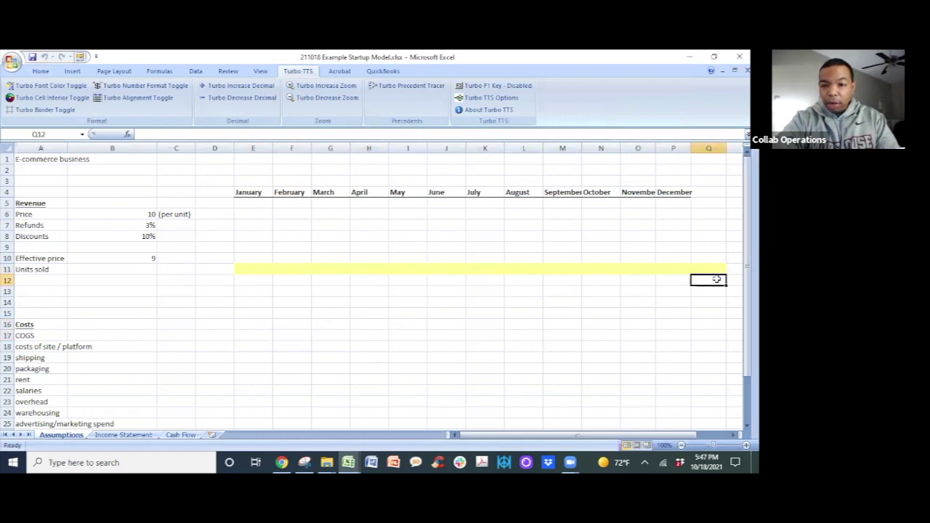
{"action": "key", "text": "ctrl+c"}
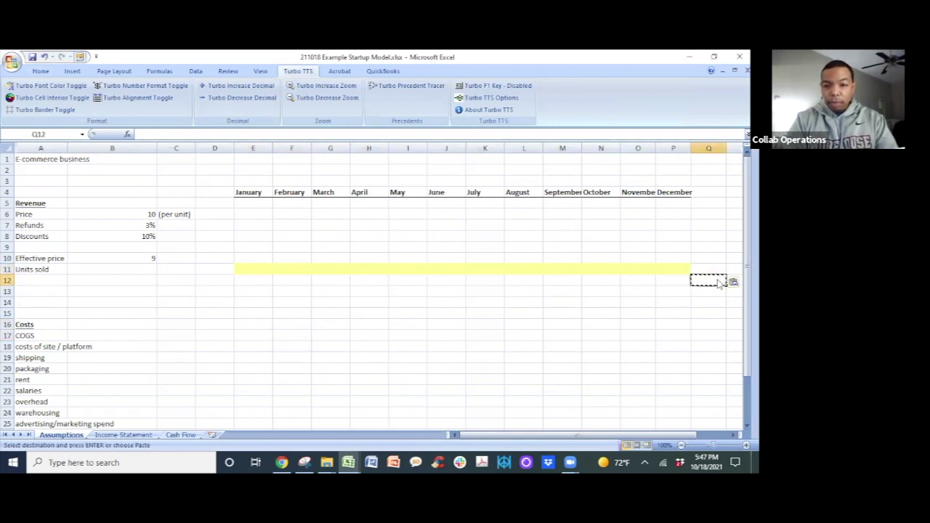
{"action": "key", "text": "Return"}
Review the price, refunds, discounts, effective price and units sold rows of the Revenue assumptions.
{"action": "key", "text": "Left"}
{"action": "key", "text": "Left"}
{"action": "key", "text": "Left"}
{"action": "key", "text": "Left"}
{"action": "key", "text": "Left"}
{"action": "key", "text": "Left"}
{"action": "key", "text": "Left"}
{"action": "key", "text": "Left"}
{"action": "key", "text": "Left"}
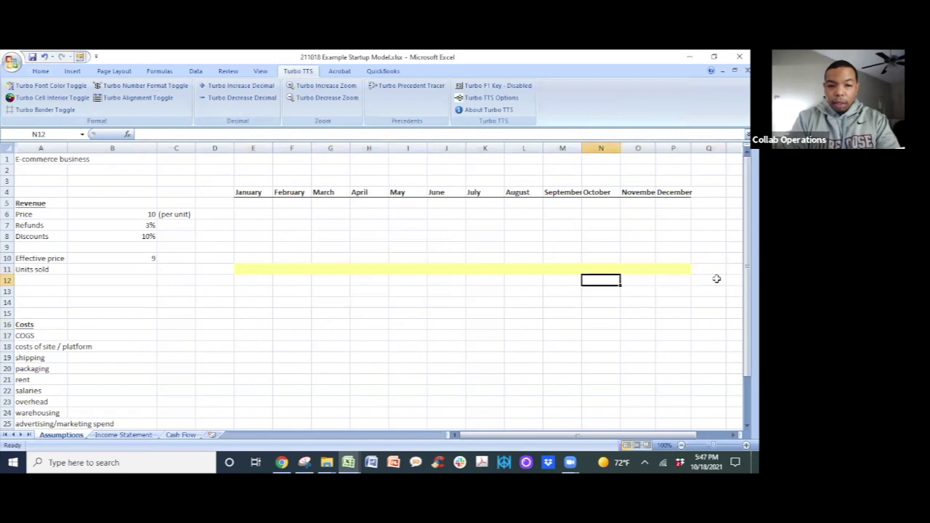
{"action": "key", "text": "Left"}
{"action": "key", "text": "Left"}
{"action": "key", "text": "Left"}
{"action": "key", "text": "Left"}
{"action": "key", "text": "Left"}
{"action": "key", "text": "Left"}
{"action": "key", "text": "Down"}
{"action": "key", "text": "Down"}
{"action": "key", "text": "Down"}
{"action": "key", "text": "Down"}
{"action": "key", "text": "Down"}
{"action": "key", "text": "Left"}
{"action": "key", "text": "Right"}
{"action": "key", "text": "Up"}
{"action": "key", "text": "Up"}
{"action": "key", "text": "Up"}
{"action": "key", "text": "Up"}
{"action": "key", "text": "Up"}
{"action": "key", "text": "Up"}
{"action": "key", "text": "Up"}
{"action": "key", "text": "Up"}
{"action": "key", "text": "Up"}
{"action": "key", "text": "Up"}
{"action": "key", "text": "Up"}
{"action": "key", "text": "Up"}
Enter a COGS value of 4 in B17, under the Costs heading.
{"action": "key", "text": "Down"}
{"action": "key", "text": "Down"}
{"action": "key", "text": "Down"}
{"action": "key", "text": "Down"}
{"action": "key", "text": "Down"}
{"action": "key", "text": "Down"}
{"action": "key", "text": "Down"}
{"action": "key", "text": "Down"}
{"action": "key", "text": "Down"}
{"action": "key", "text": "Down"}
{"action": "key", "text": "Down"}
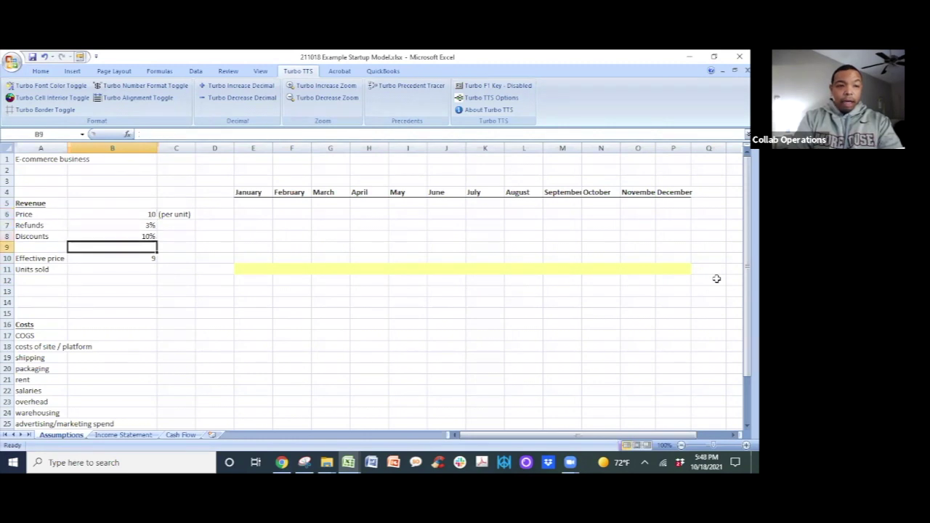
{"action": "key", "text": "Down"}
{"action": "key", "text": "Down"}
{"action": "key", "text": "Up"}
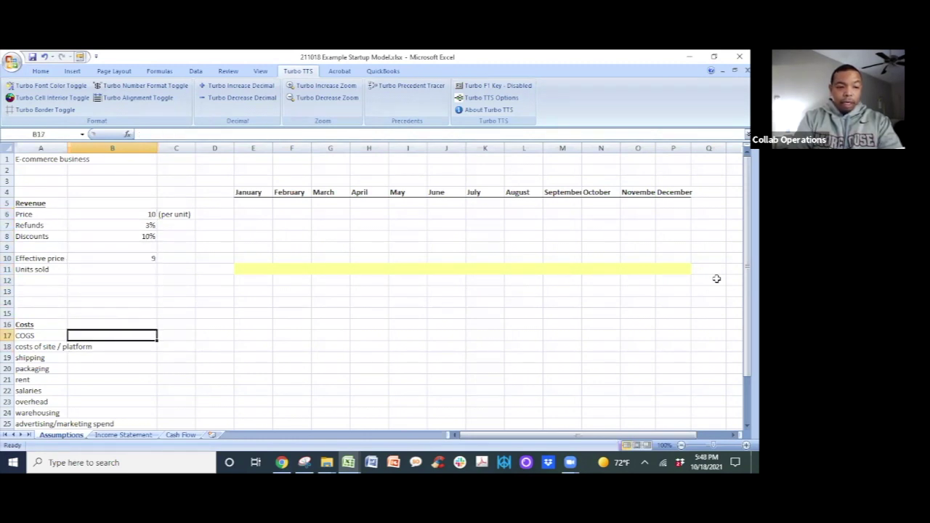
{"action": "type", "text": "4"}
{"action": "key", "text": "Return"}
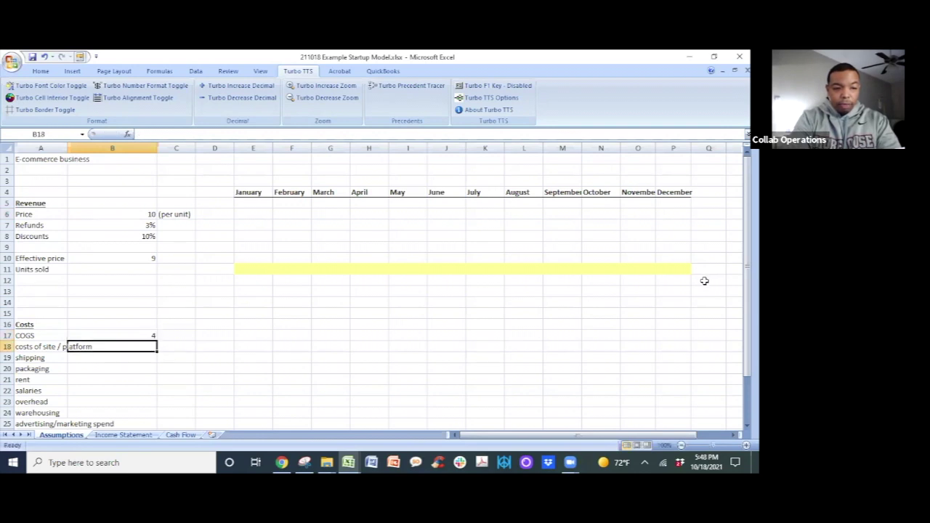
Widen column A so that it fits the "costs of site / platform" label in A18.
{"action": "key", "text": "Left"}
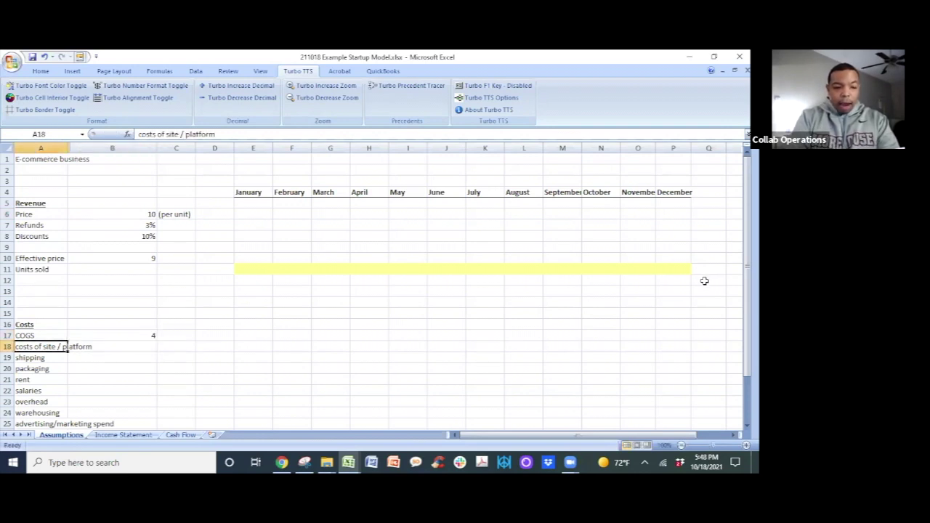
{"action": "key", "text": "alt+h"}
{"action": "key", "text": "o"}
{"action": "key", "text": "i"}
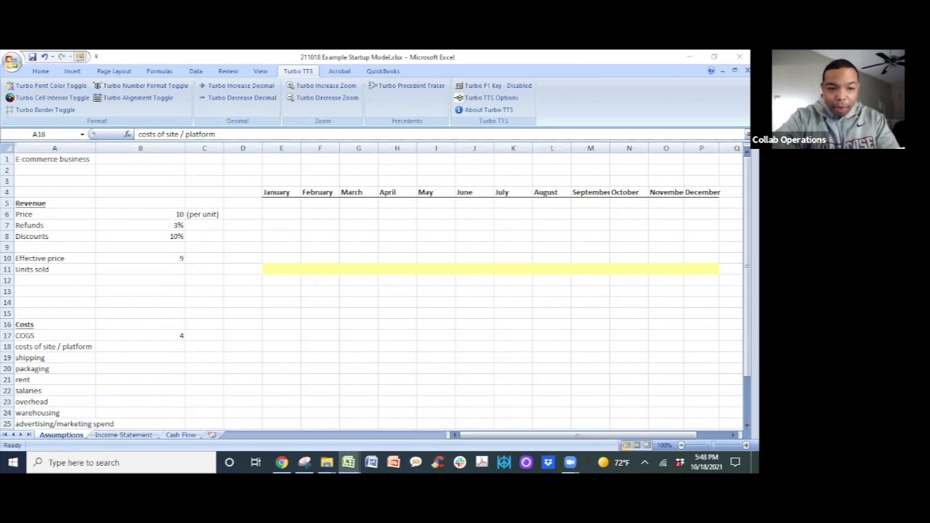
Enter 29.99 in B18 as the cost of the site / platform.
{"action": "left_click", "coordinate": [156, 346]}
{"action": "left_click", "coordinate": [157, 347]}
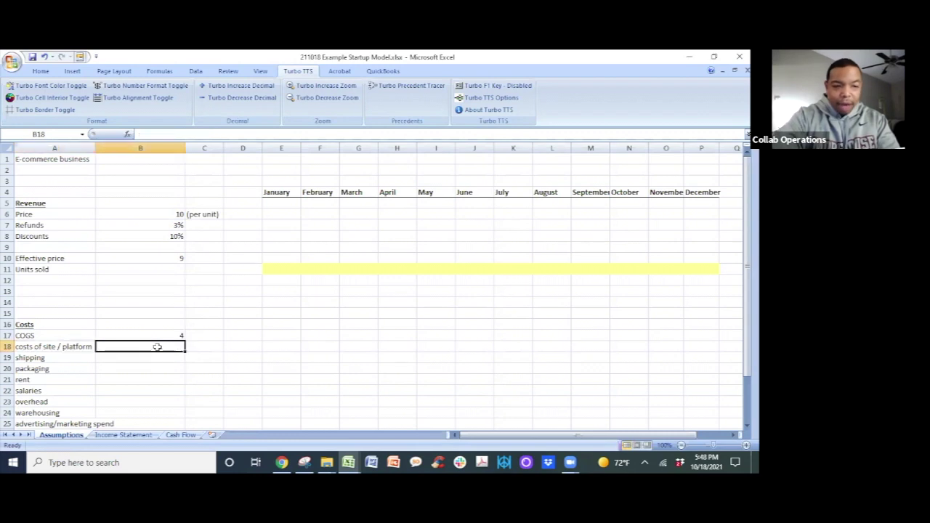
{"action": "type", "text": "29.9"}
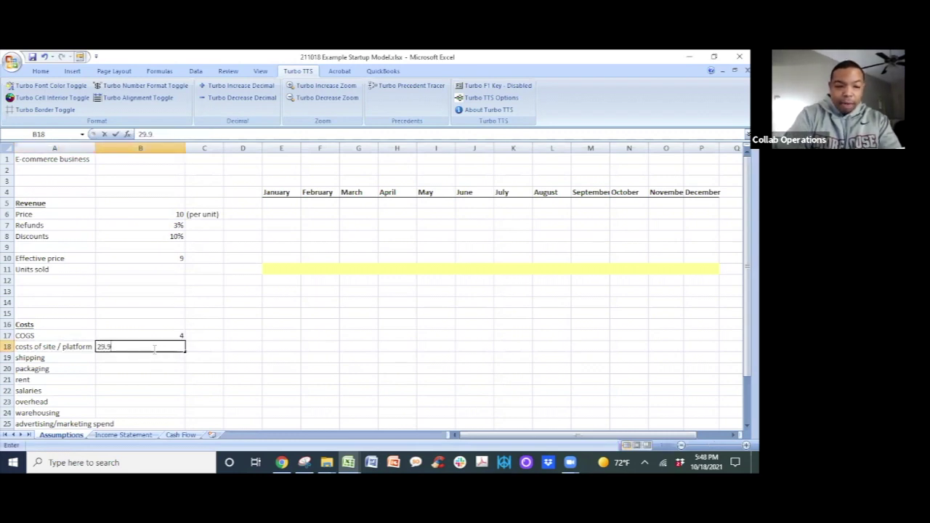
{"action": "type", "text": "9"}
{"action": "key", "text": "Return"}
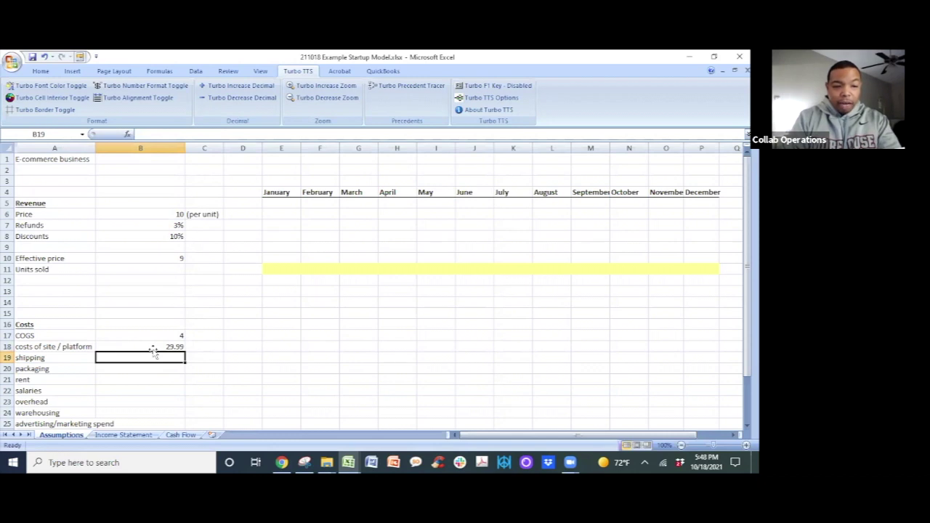
Enter a shipping cost of 1 in B19 and a packaging cost of 1 in B20.
{"action": "type", "text": "1"}
{"action": "key", "text": "Return"}
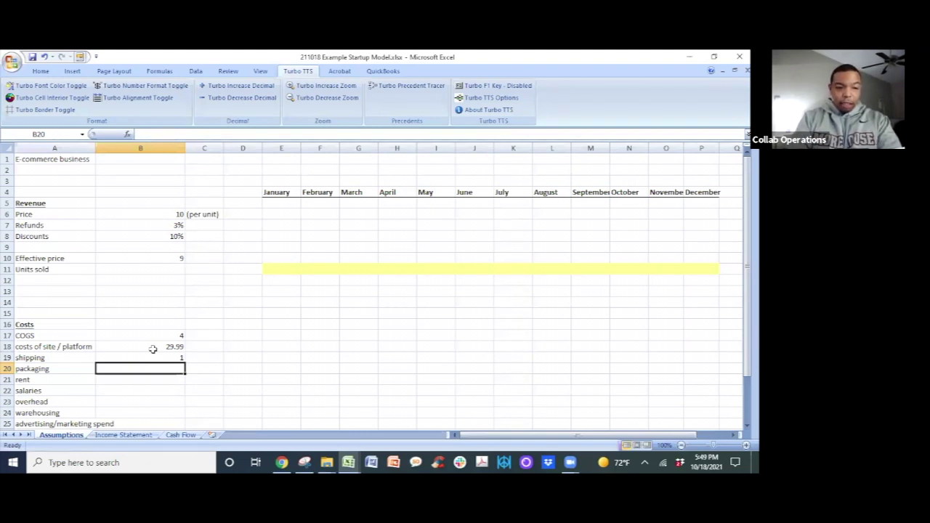
{"action": "type", "text": "1"}
{"action": "key", "text": "Return"}
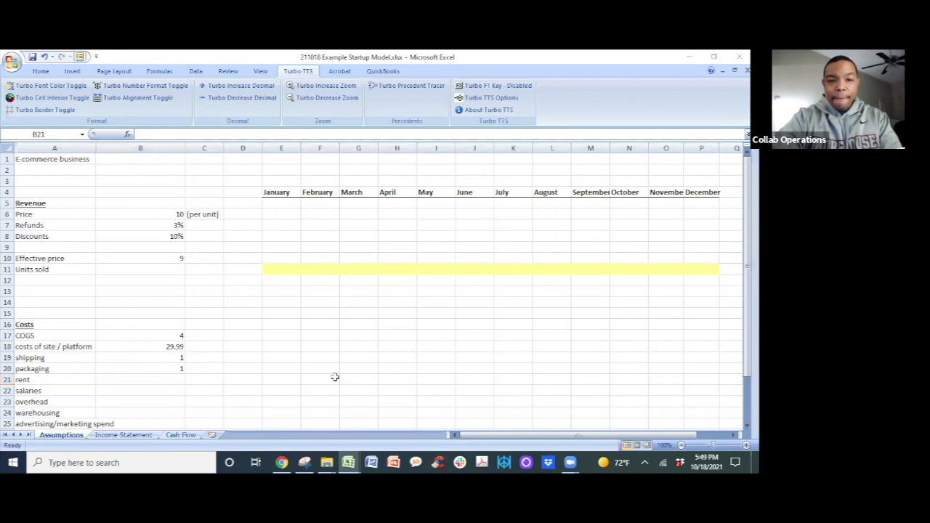
Look through the remaining cost items without values, from rent down to accounting.
{"action": "key", "text": "Left"}
{"action": "key", "text": "Right"}
{"action": "key", "text": "Down"}
{"action": "key", "text": "Down"}
{"action": "key", "text": "Down"}
{"action": "key", "text": "Down"}
{"action": "key", "text": "Down"}
{"action": "key", "text": "Down"}
{"action": "key", "text": "Down"}
{"action": "key", "text": "Down"}
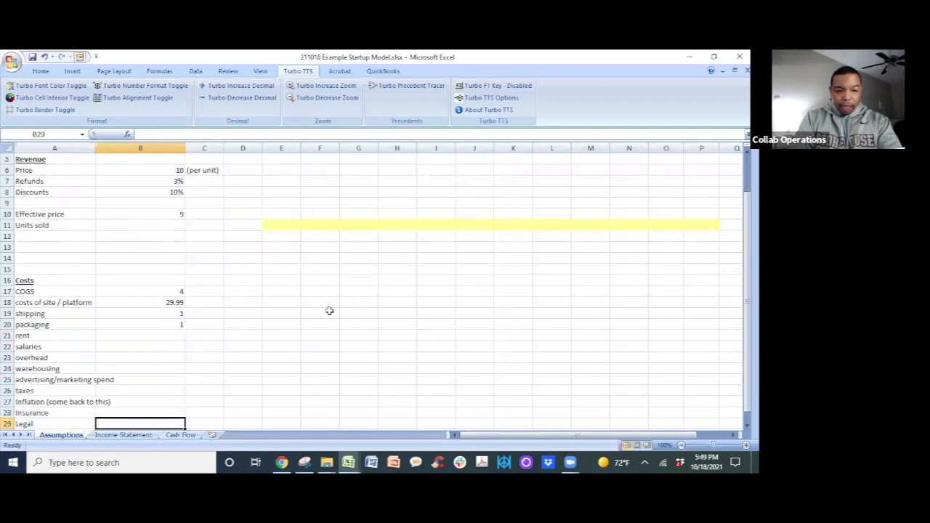
{"action": "key", "text": "Down"}
{"action": "key", "text": "Down"}
{"action": "key", "text": "Down"}
{"action": "key", "text": "Down"}
Insert a blank row at row 21 to separate packaging from rent in the cost list.
{"action": "key", "text": "Up"}
{"action": "key", "text": "Up"}
{"action": "key", "text": "Up"}
{"action": "key", "text": "Up"}
{"action": "key", "text": "Up"}
{"action": "key", "text": "Up"}
{"action": "key", "text": "Up"}
{"action": "key", "text": "Up"}
{"action": "key", "text": "Up"}
{"action": "key", "text": "Up"}
{"action": "key", "text": "Up"}
{"action": "key", "text": "Up"}
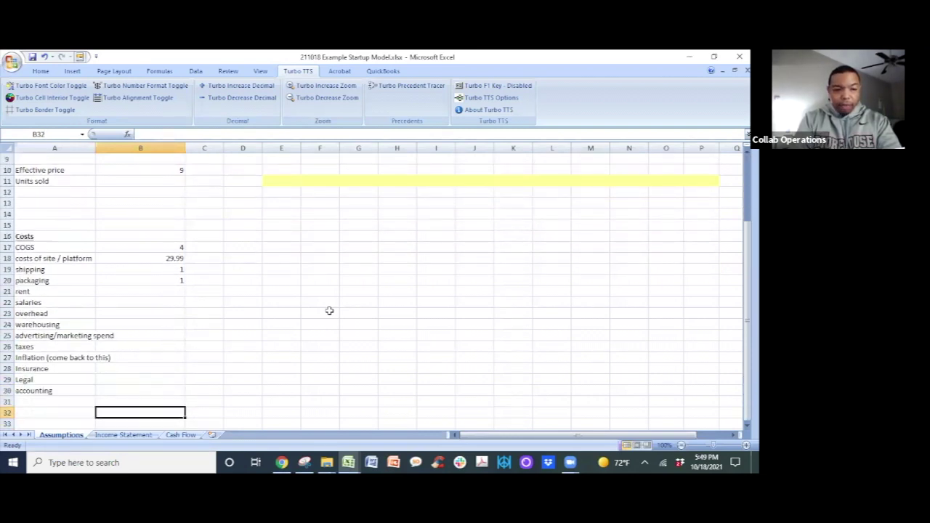
{"action": "key", "text": "Left"}
{"action": "key", "text": "shift+space"}
{"action": "key", "text": "ctrl+shift+plus"}
Enter a rent cost of 0 in B22.
{"action": "key", "text": "Down"}
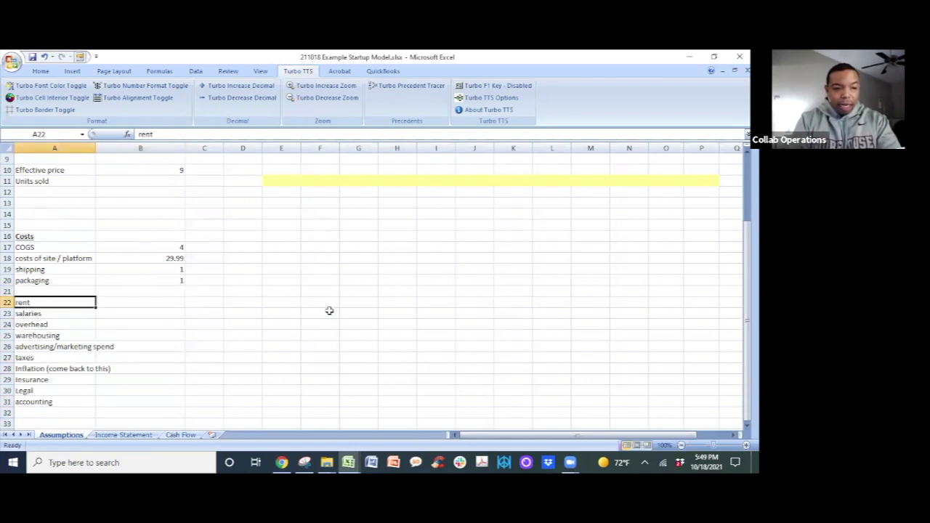
{"action": "key", "text": "Right"}
{"action": "type", "text": "0"}
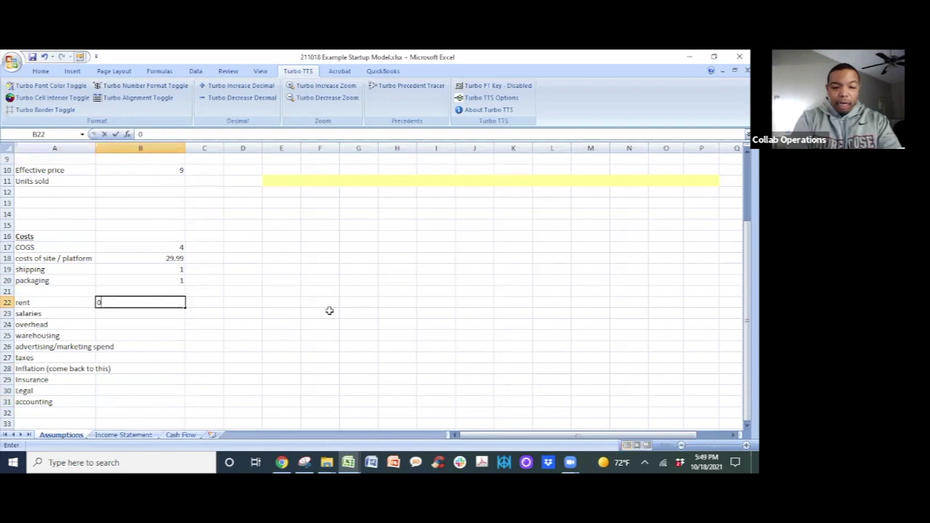
{"action": "key", "text": "Return"}
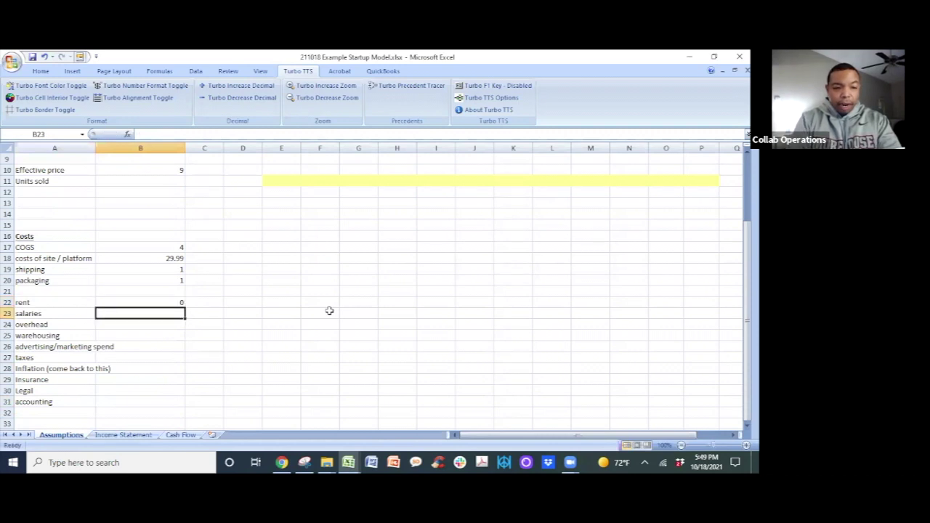
Review the cost values already entered, from rent up to COGS.
{"action": "key", "text": "Up"}
{"action": "key", "text": "Up"}
{"action": "key", "text": "Up"}
{"action": "key", "text": "Up"}
{"action": "key", "text": "Up"}
{"action": "key", "text": "Up"}
{"action": "key", "text": "Down"}
{"action": "key", "text": "Down"}
{"action": "key", "text": "Down"}
{"action": "key", "text": "Down"}
{"action": "key", "text": "Down"}
{"action": "key", "text": "Down"}
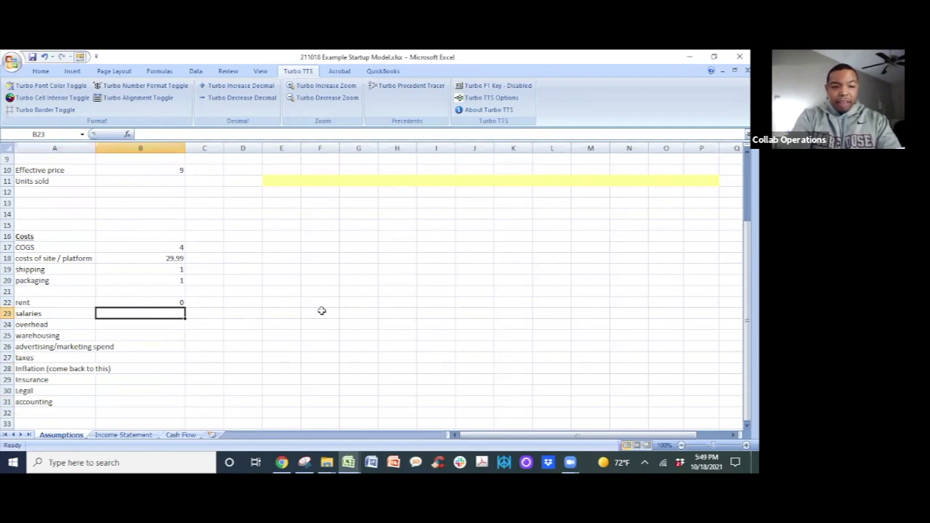
Enter salaries of 10,000 in B23 with the note "(per month, for two founders)" beside it in C23.
{"action": "type", "text": "1"}
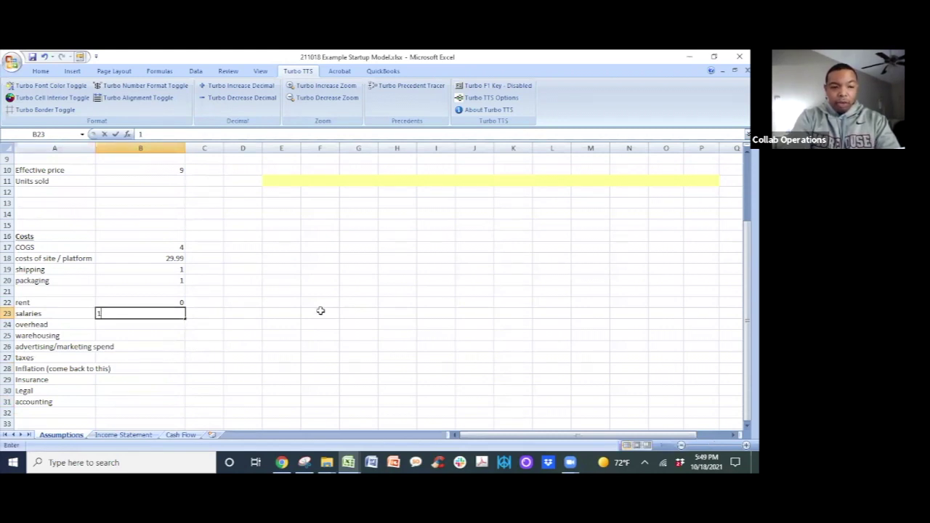
{"action": "type", "text": "0,000"}
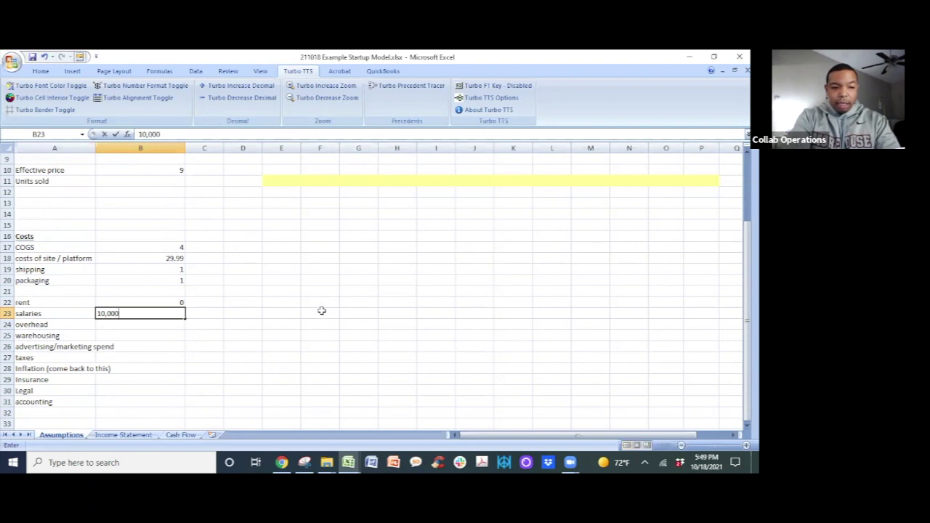
{"action": "key", "text": "Tab"}
{"action": "type", "text": "(per month"}
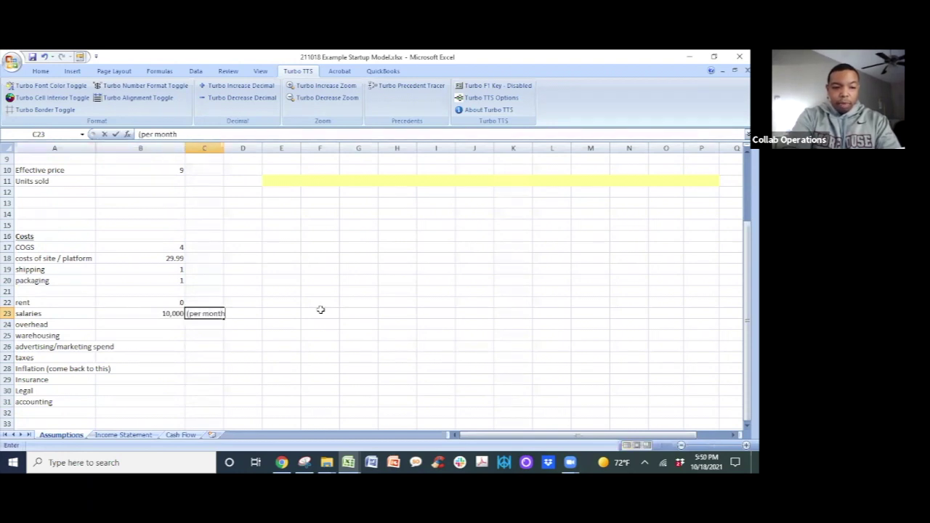
{"action": "type", "text": ", for two founders)"}
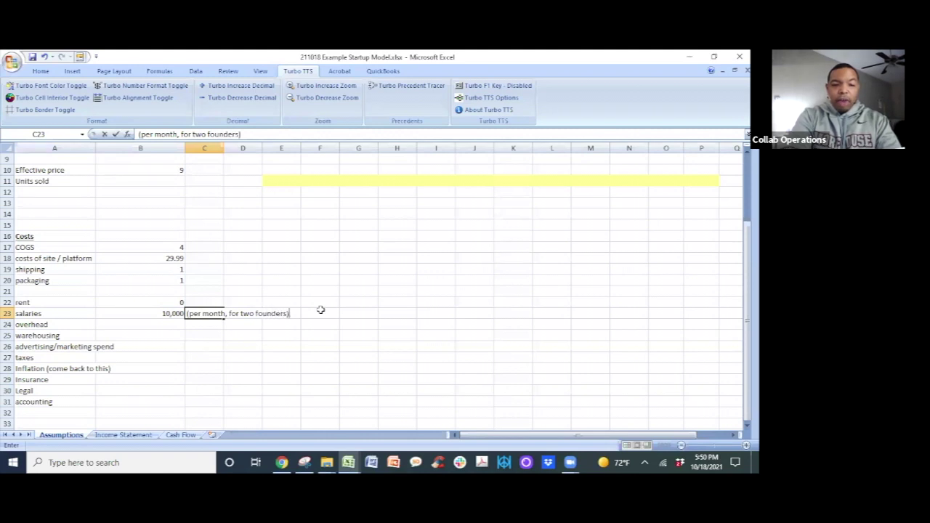
{"action": "key", "text": "Return"}
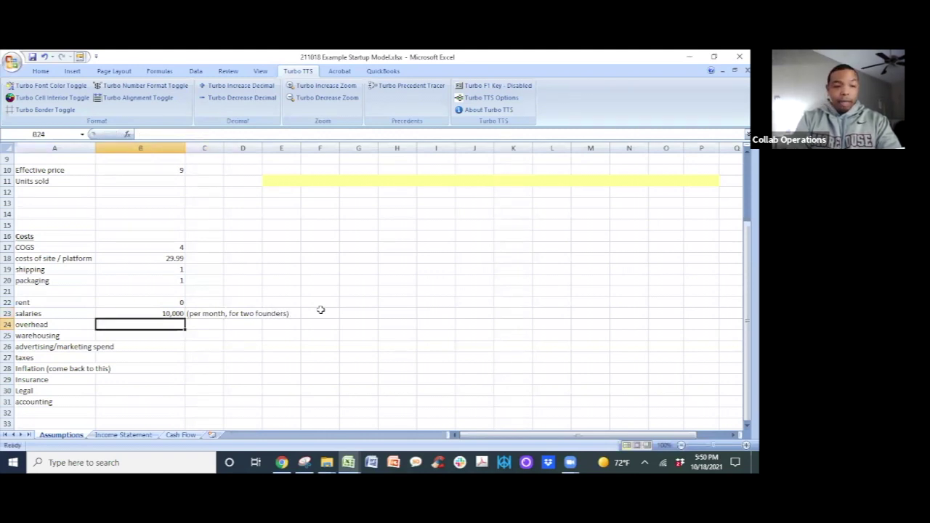
Add the note "(assume inside of salaries)" in B24 for overhead.
{"action": "key", "text": "Up"}
{"action": "key", "text": "Down"}
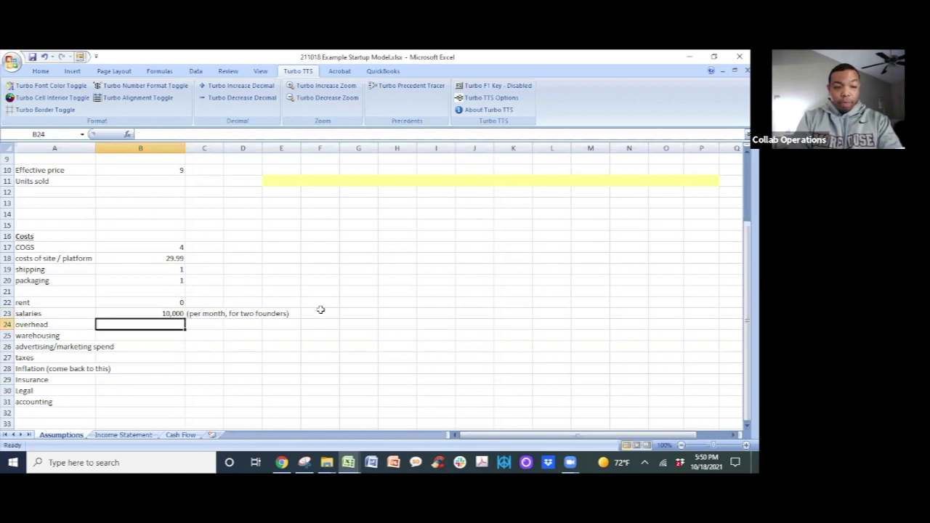
{"action": "key", "text": "Up"}
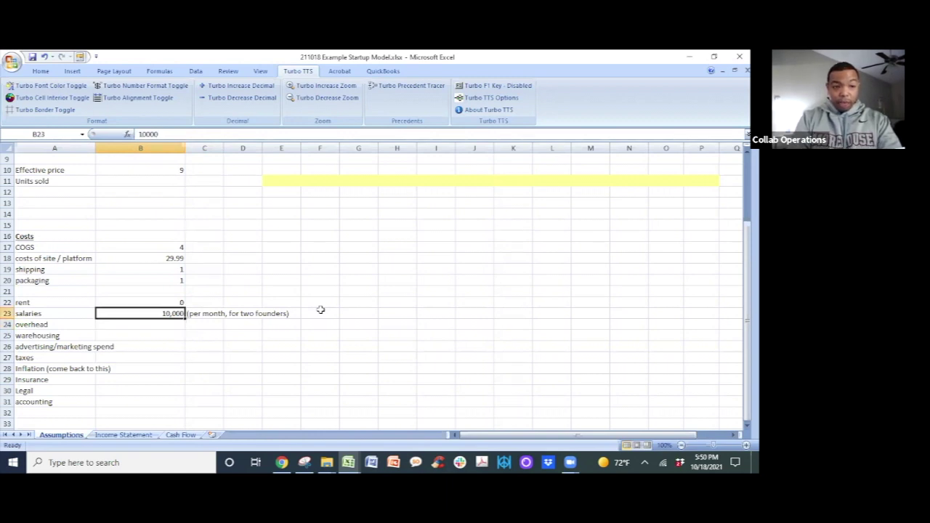
{"action": "key", "text": "Down"}
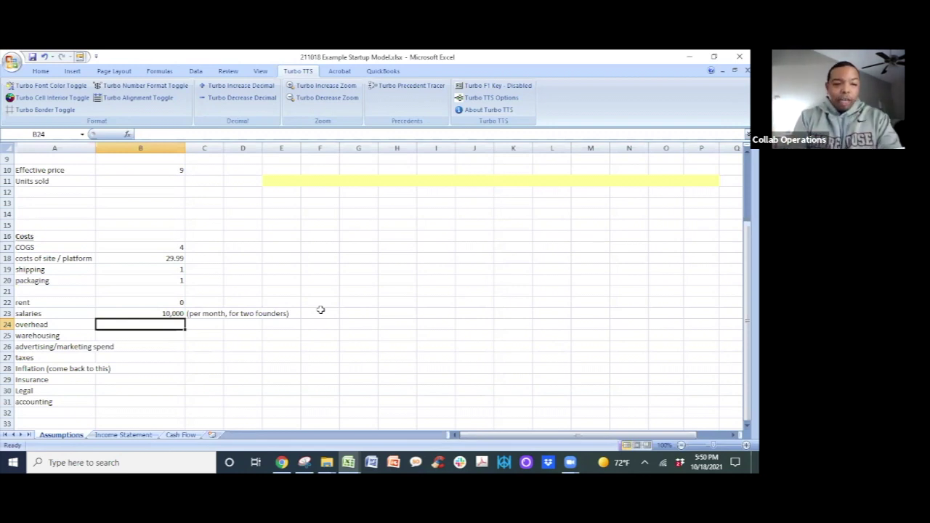
{"action": "type", "text": "(assume inside of salaries)"}
{"action": "key", "text": "ctrl+Return"}
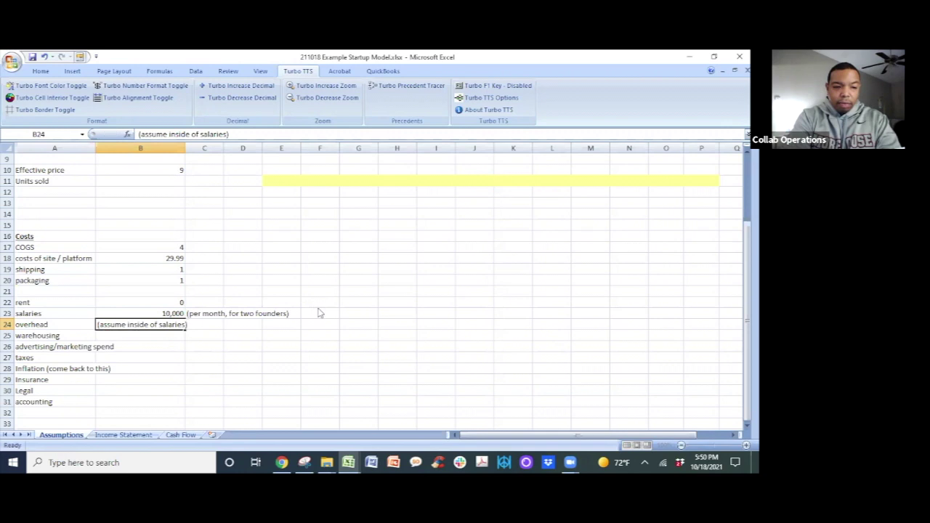
Add the note "(included in COGS)" in B25 for warehousing.
{"action": "key", "text": "Down"}
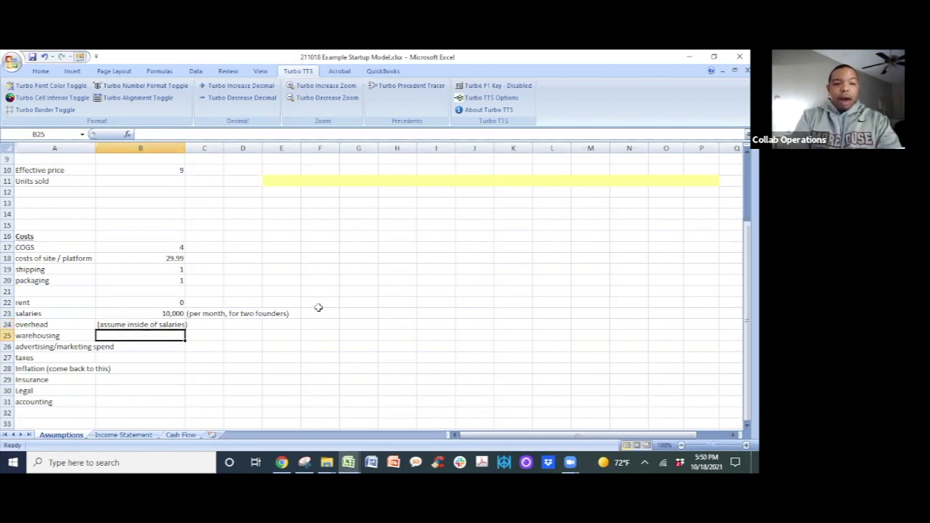
{"action": "type", "text": "("}
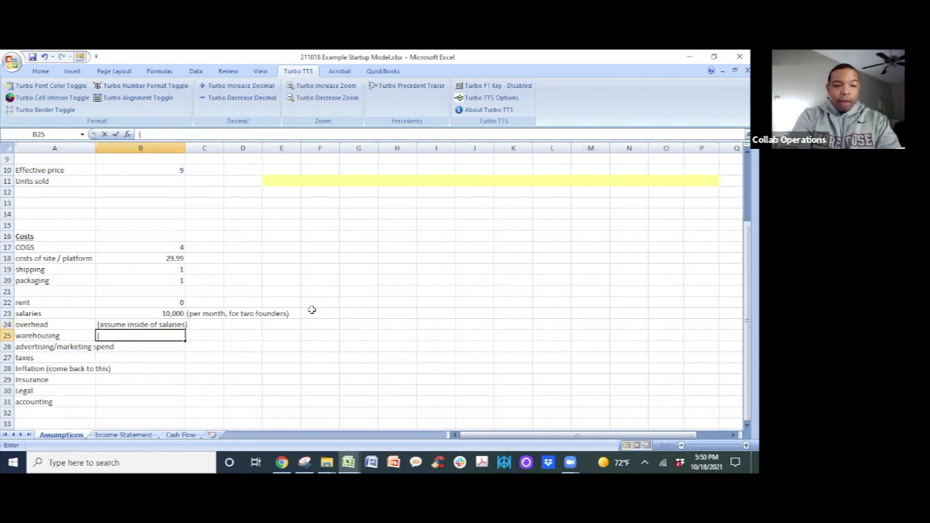
{"action": "type", "text": "included"}
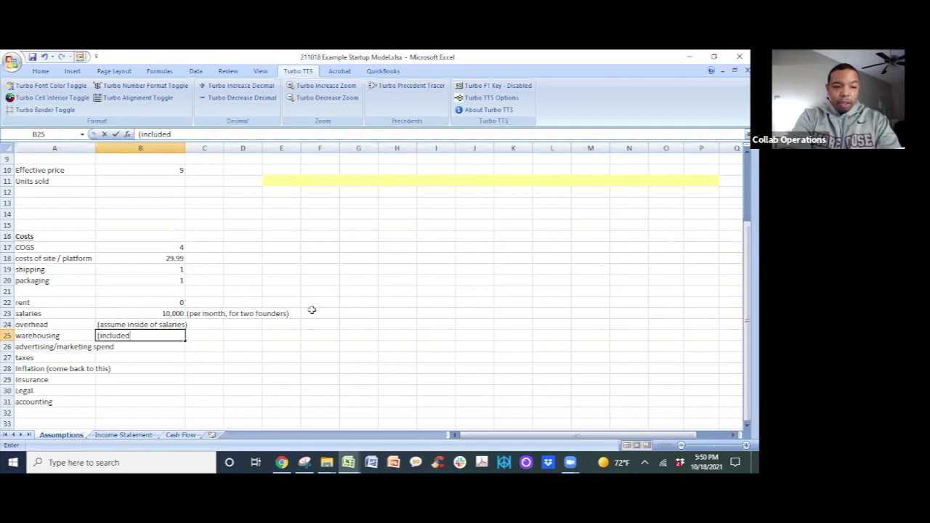
{"action": "type", "text": " in COGS)"}
{"action": "key", "text": "Return"}
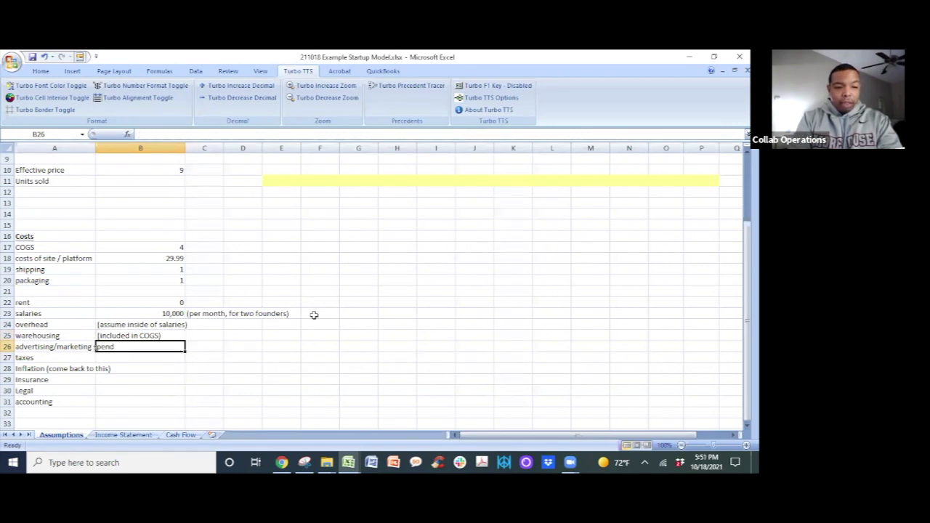
Widen column A so that it fits the "advertising/marketing spend" label in A26.
{"action": "key", "text": "Left"}
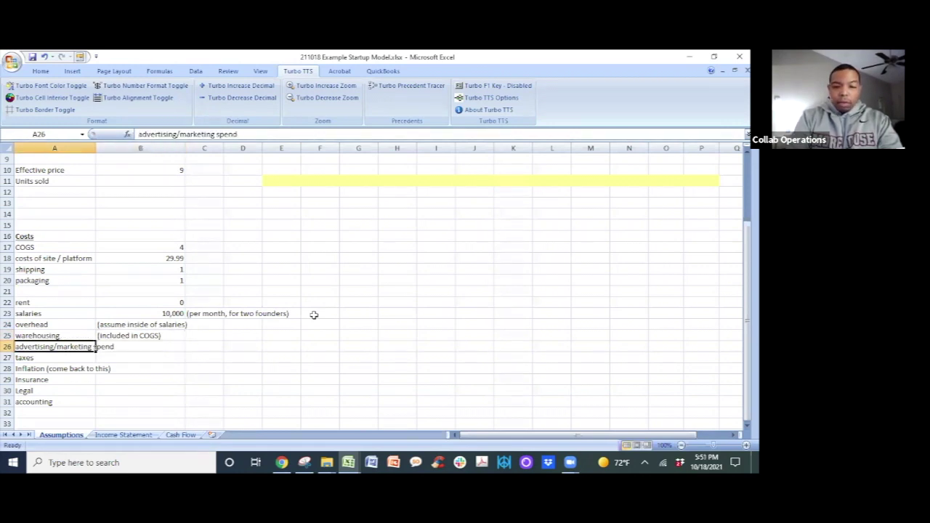
{"action": "key", "text": "alt+o"}
{"action": "key", "text": "c"}
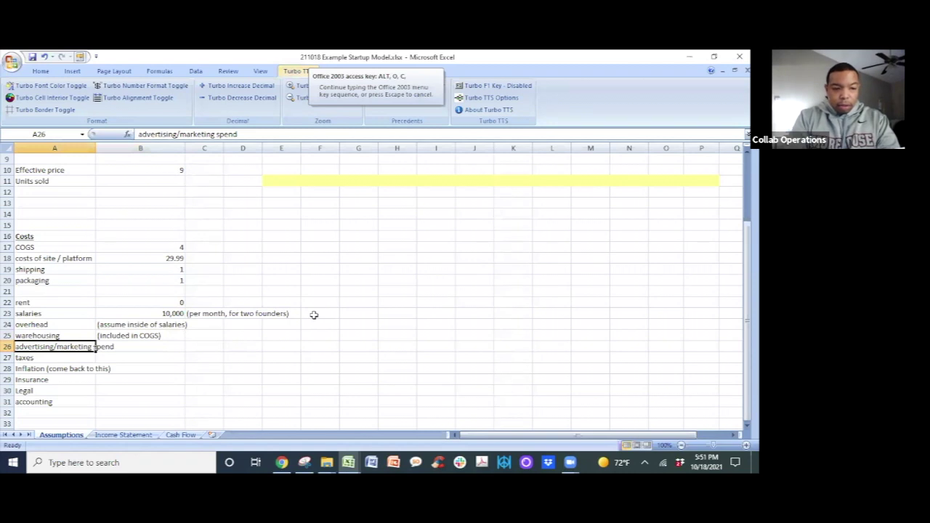
{"action": "key", "text": "a"}
Enter an advertising/marketing spend of 1 in B26.
{"action": "key", "text": "Right"}
{"action": "key", "text": "Right"}
{"action": "key", "text": "Left"}
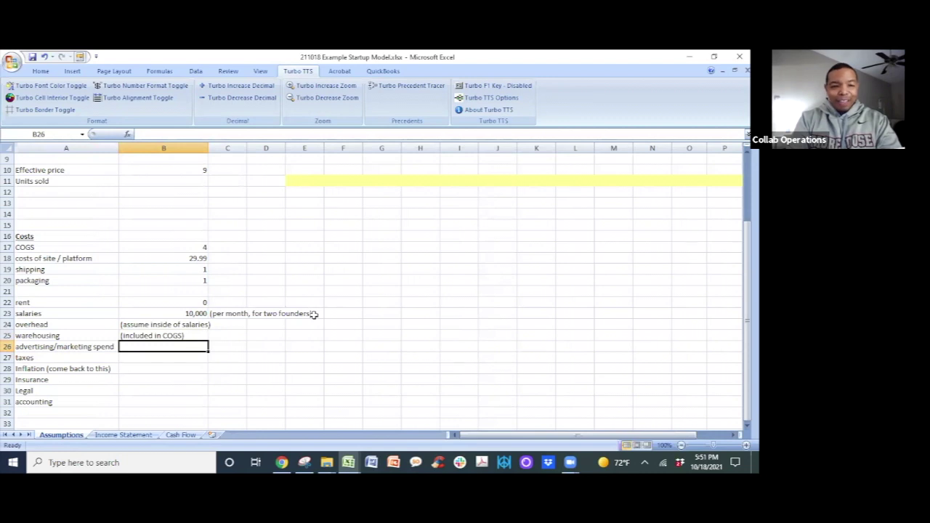
{"action": "type", "text": "1"}
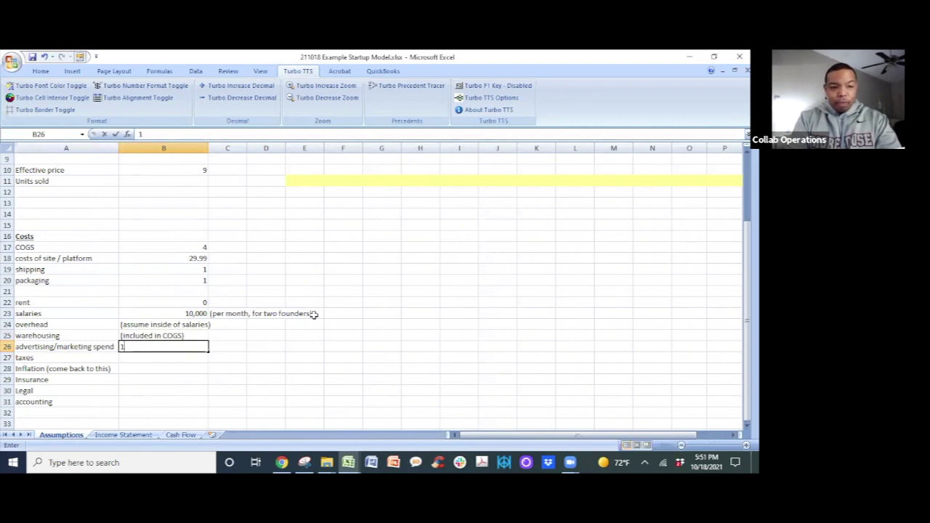
{"action": "key", "text": "Return"}
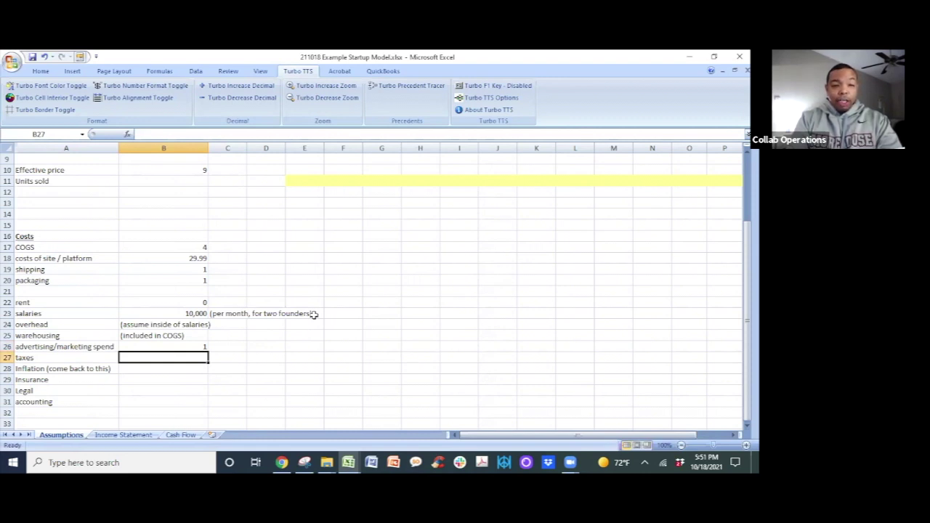
Add the note "(won't make a profit, so won't pay taxes - won't have much in profit)" in B27 for taxes.
{"action": "type", "text": "("}
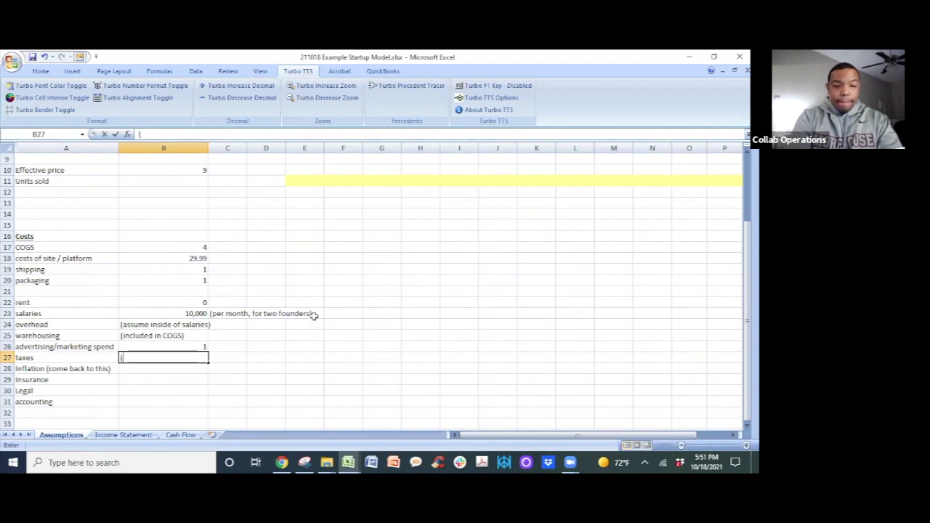
{"action": "type", "text": "won't make a pro"}
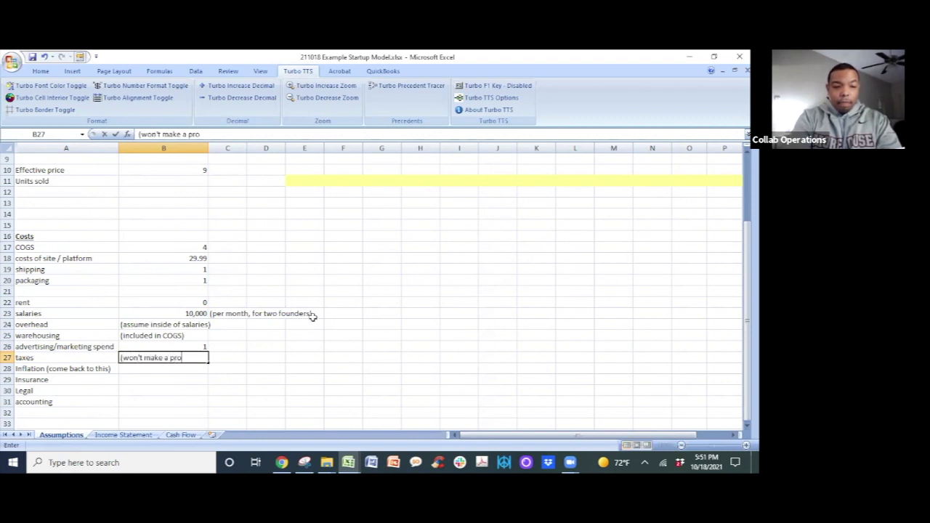
{"action": "type", "text": "fit, so won't pay"}
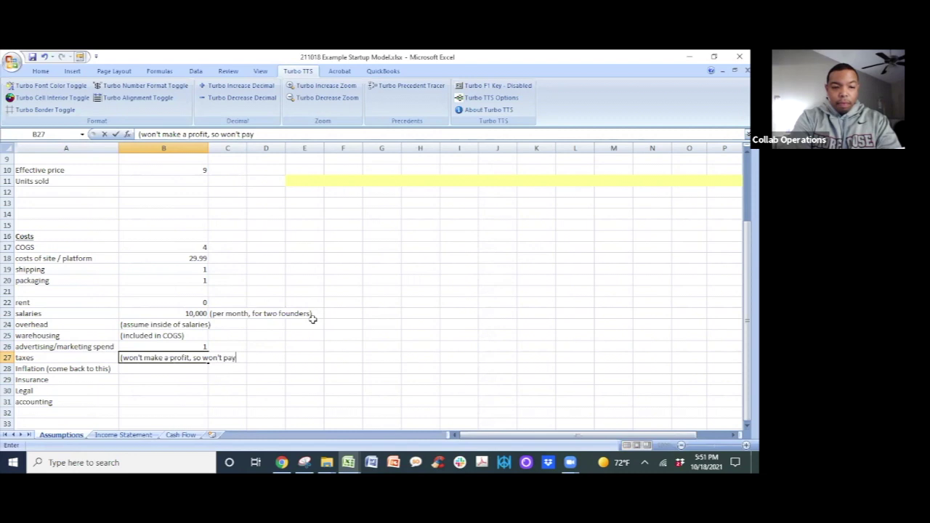
{"action": "type", "text": " taxes - a"}
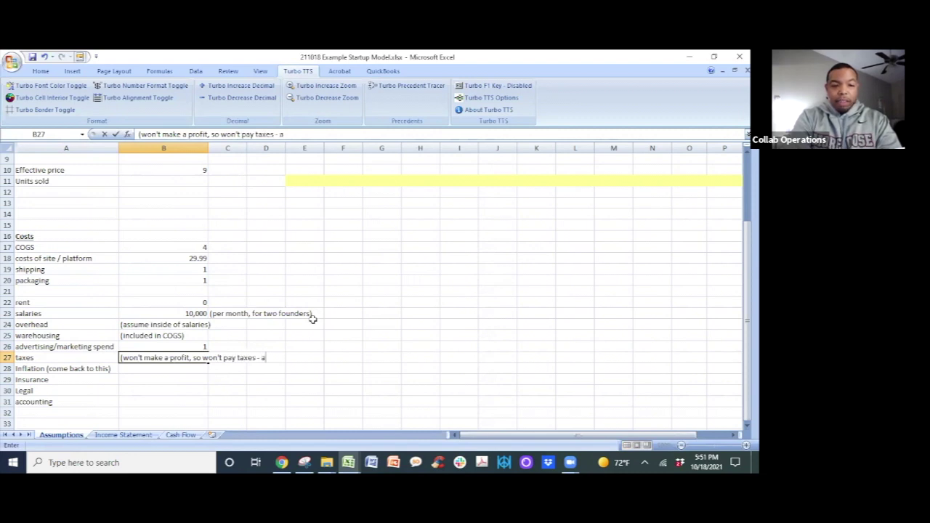
{"action": "key", "text": "BackSpace"}
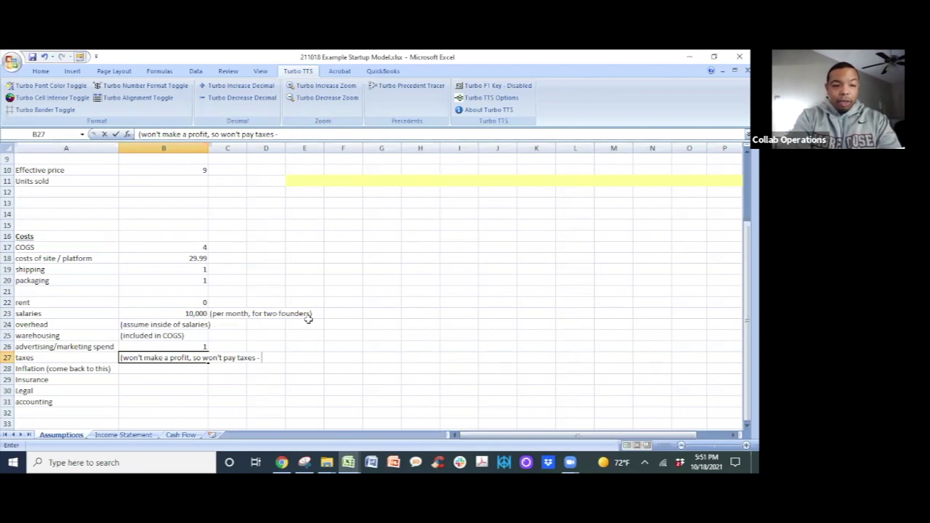
{"action": "type", "text": "won't have much in profit)"}
{"action": "key", "text": "Return"}
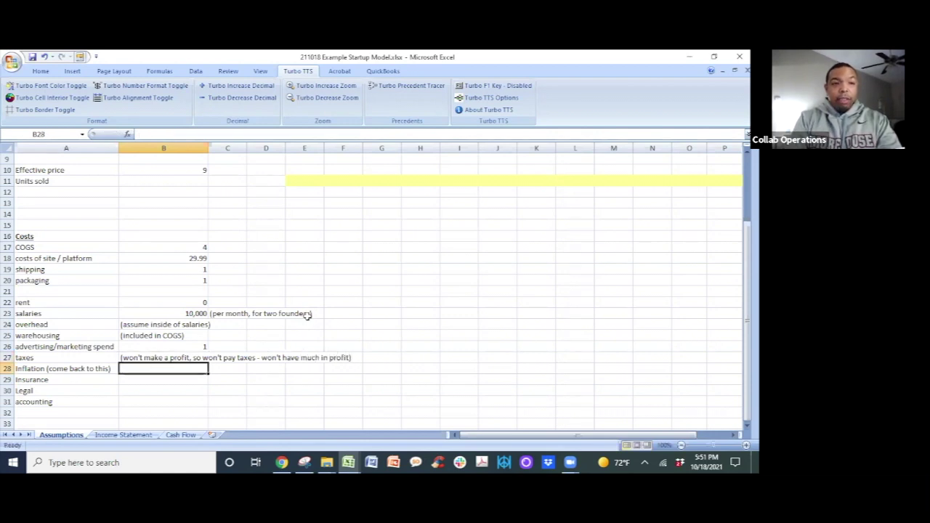
Add the note "(value of the dollar over time)" in B28 for inflation.
{"action": "type", "text": "(v"}
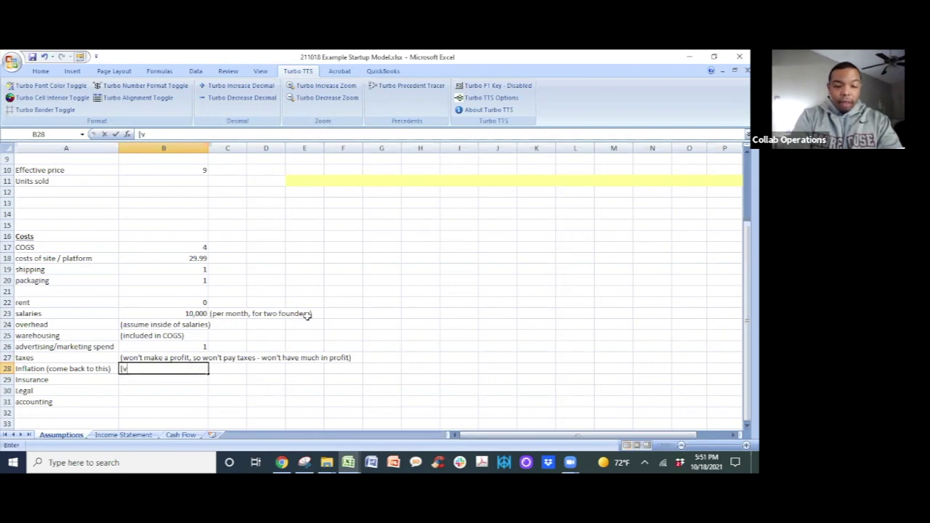
{"action": "type", "text": "alue of the dolalr ove"}
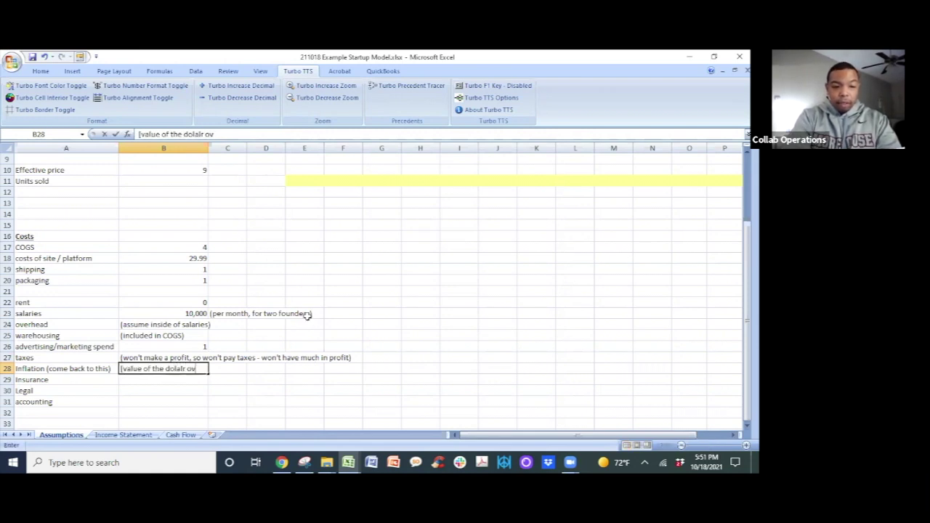
{"action": "key", "text": "BackSpace"}
{"action": "key", "text": "BackSpace"}
{"action": "key", "text": "BackSpace"}
{"action": "key", "text": "BackSpace"}
{"action": "key", "text": "BackSpace"}
{"action": "key", "text": "BackSpace"}
{"action": "key", "text": "BackSpace"}
{"action": "type", "text": "la"}
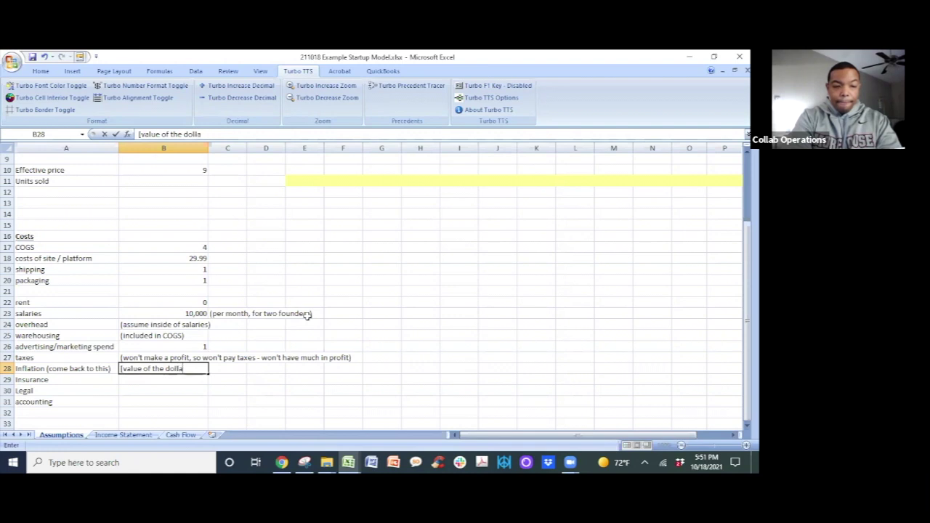
{"action": "type", "text": "r over time)"}
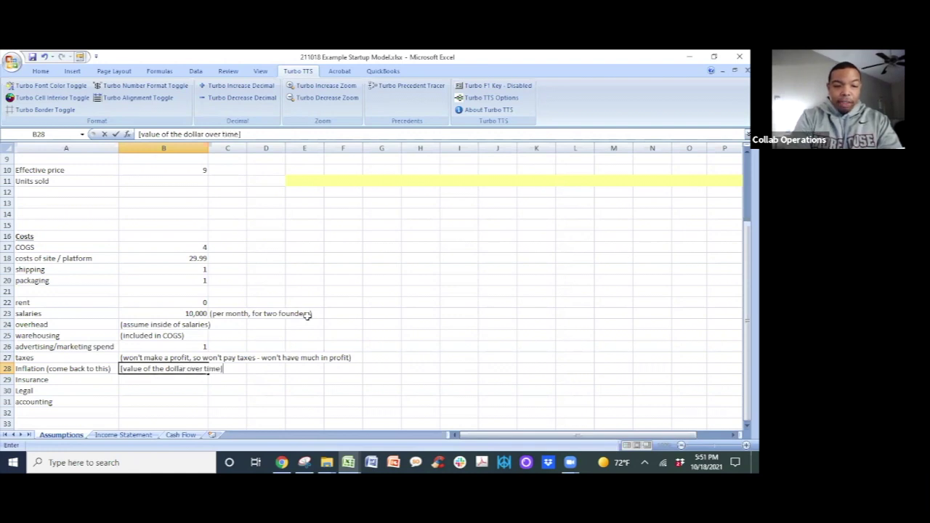
{"action": "key", "text": "Return"}
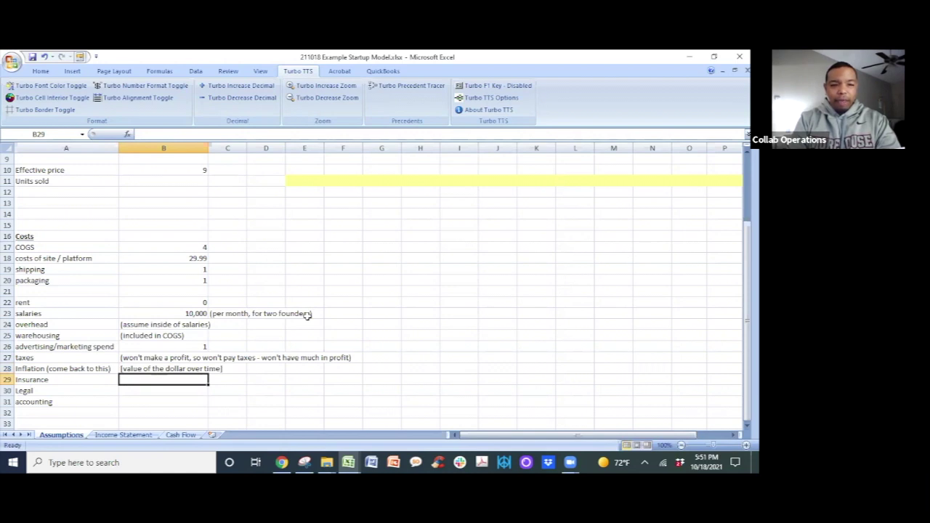
Enter 0 for insurance, legal and accounting in B29 through B31.
{"action": "key", "text": "Left"}
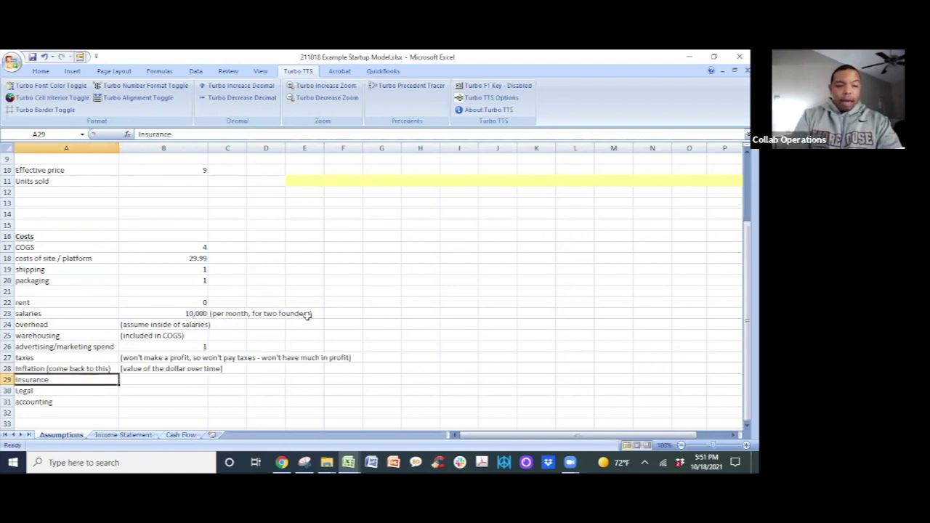
{"action": "key", "text": "Right"}
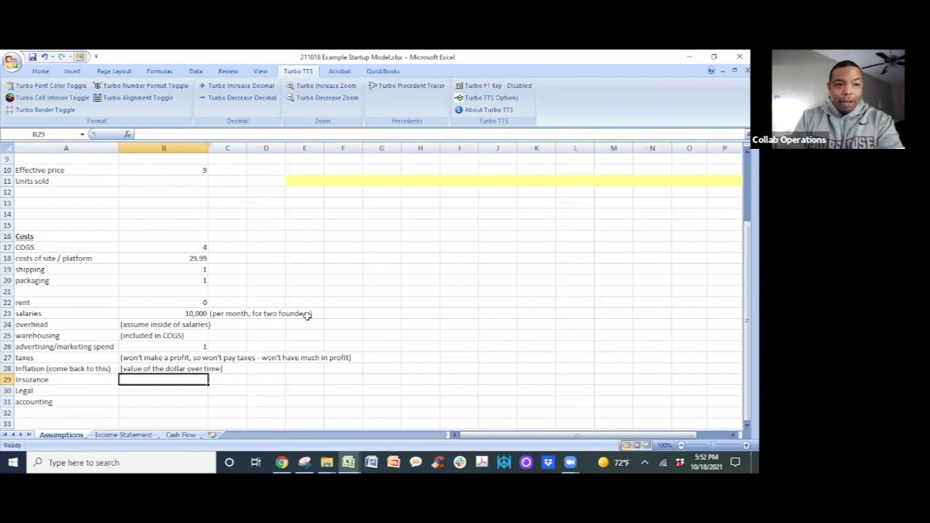
{"action": "type", "text": "0"}
{"action": "key", "text": "Return"}
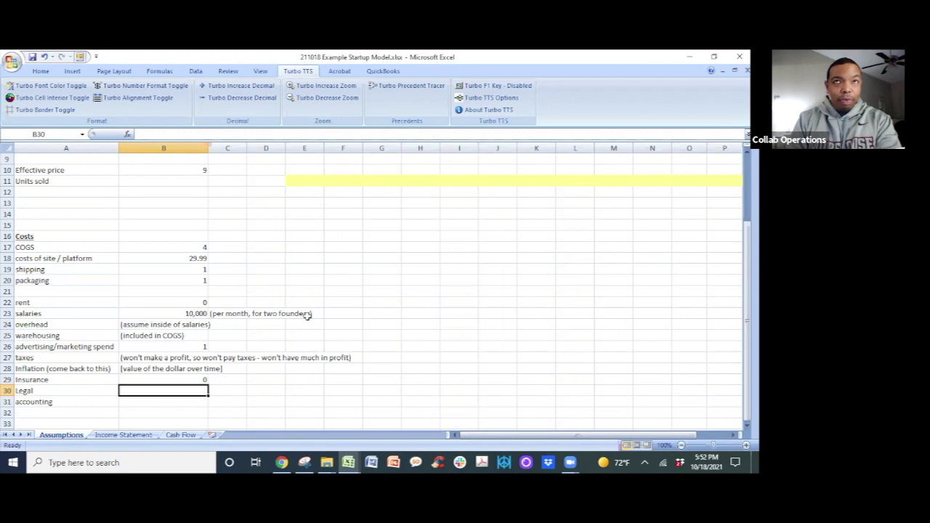
{"action": "type", "text": "0"}
{"action": "key", "text": "Return"}
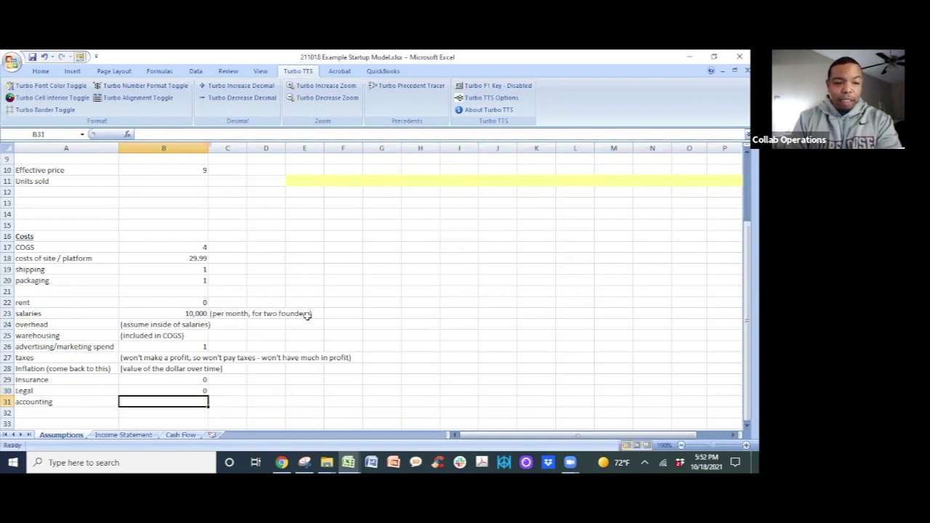
{"action": "type", "text": "0"}
{"action": "key", "text": "Return"}
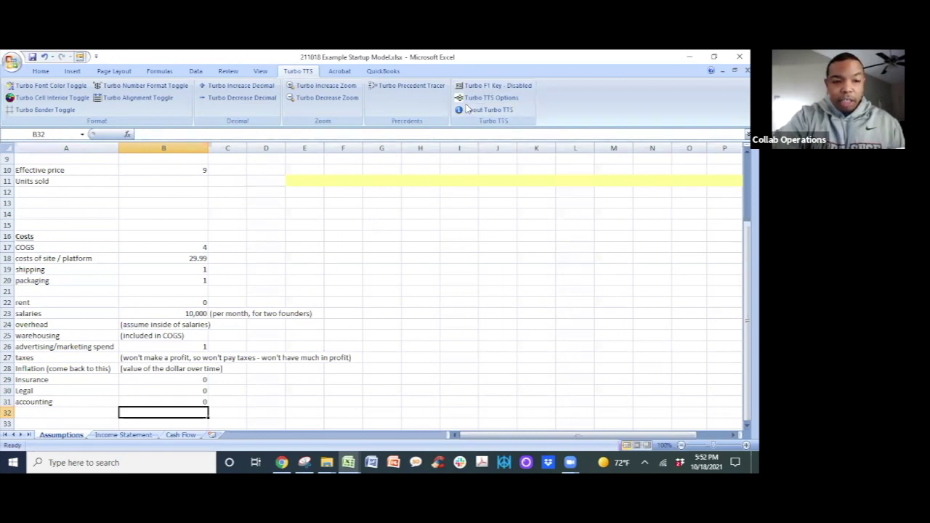
Add the note "(assume my price is net of sales tax)" in D6 beside the per-unit price.
{"action": "scroll", "coordinate": [475, 194], "scroll_direction": "down", "scroll_amount": 3}
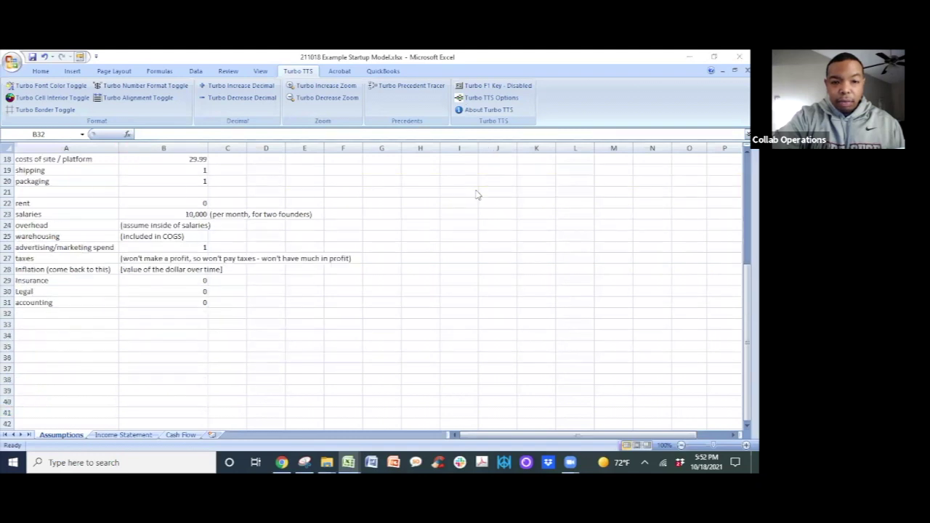
{"action": "scroll", "coordinate": [476, 193], "scroll_direction": "up", "scroll_amount": 1}
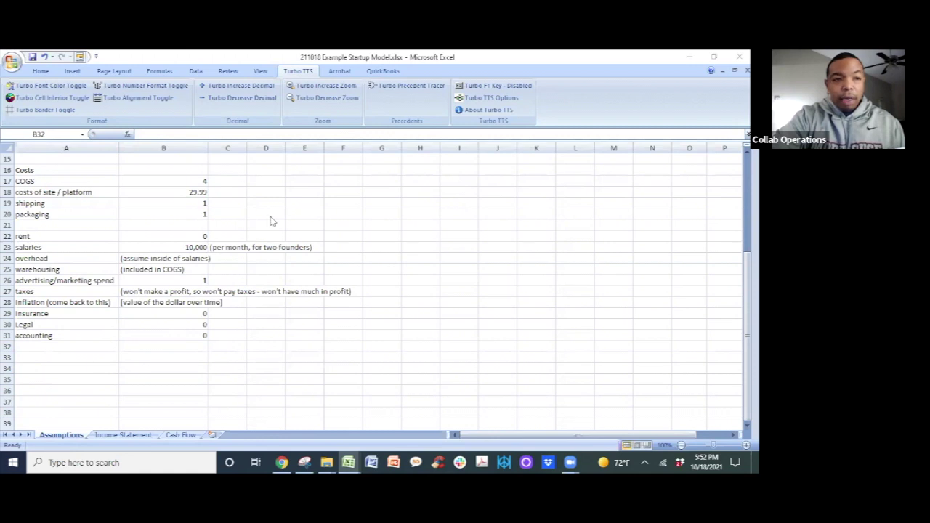
{"action": "scroll", "coordinate": [258, 225], "scroll_direction": "up", "scroll_amount": 4}
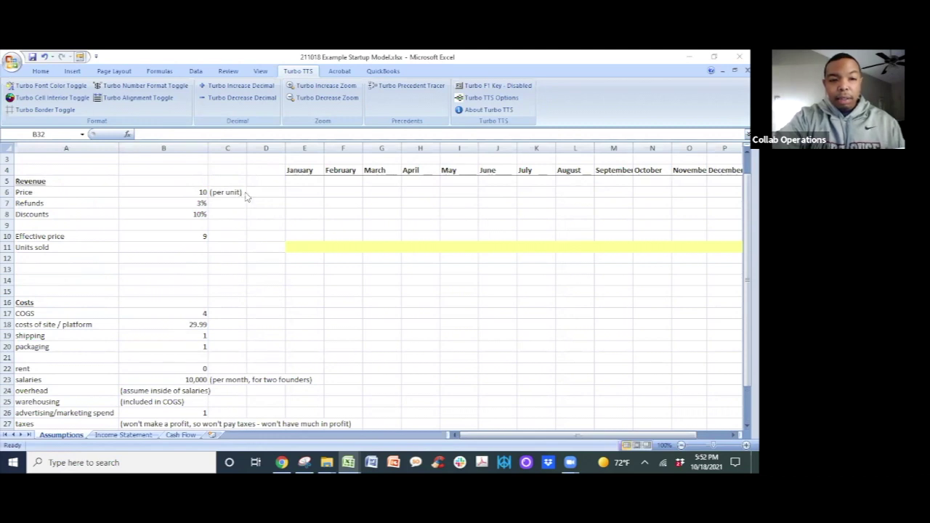
{"action": "left_click", "coordinate": [268, 191]}
{"action": "type", "text": "(as"}
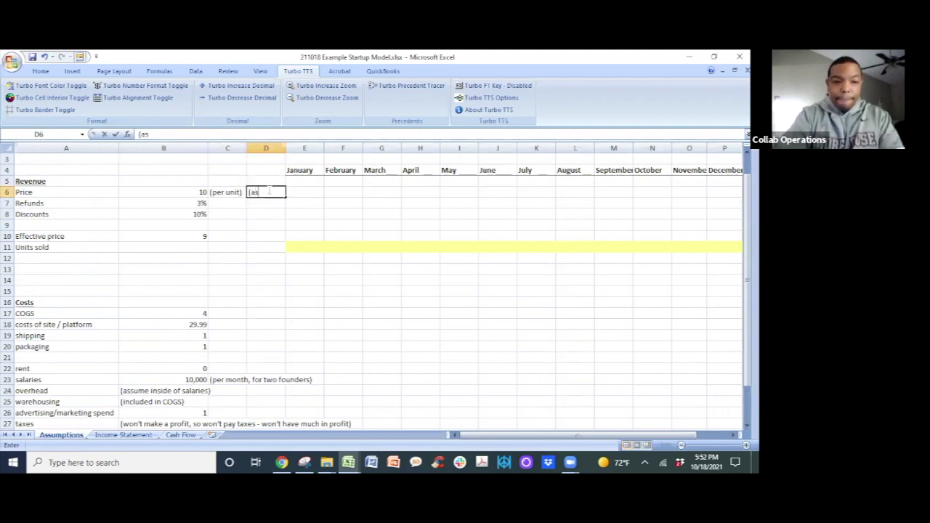
{"action": "type", "text": "sume my price is net of s"}
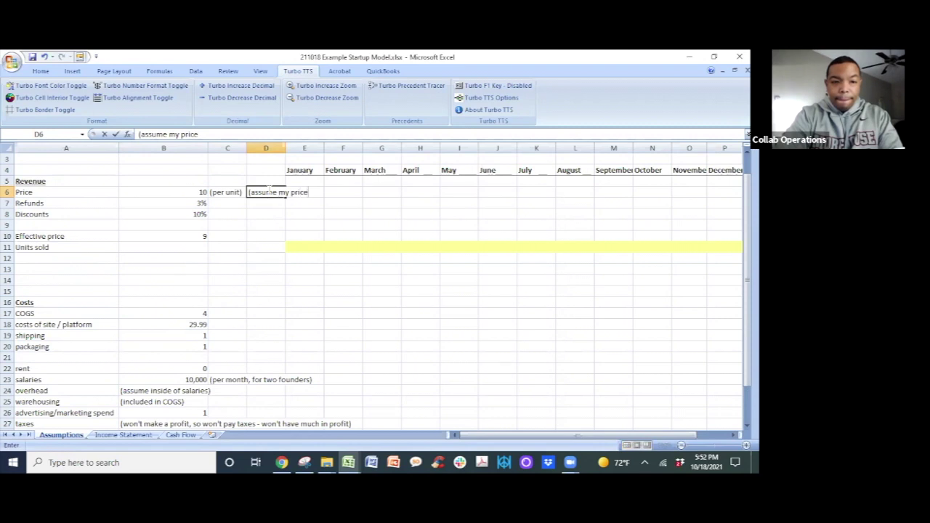
{"action": "type", "text": "tax)"}
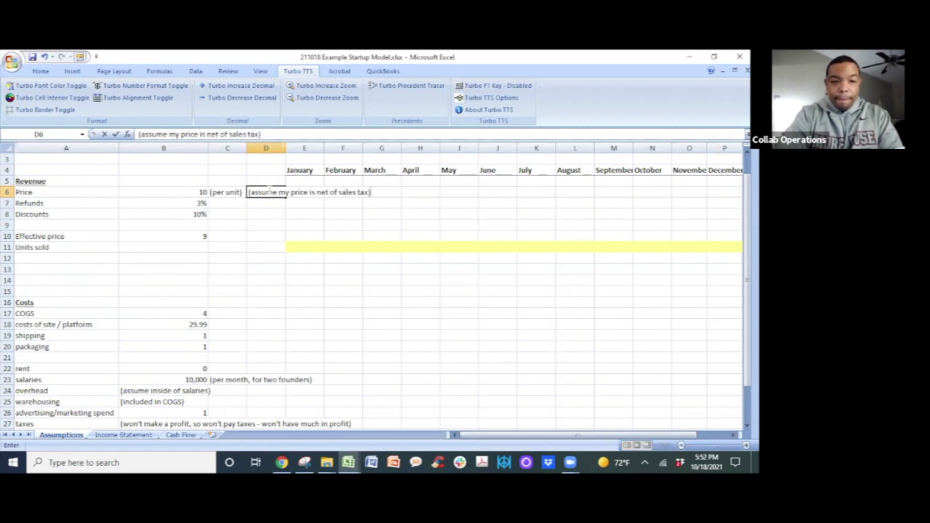
{"action": "key", "text": "Return"}
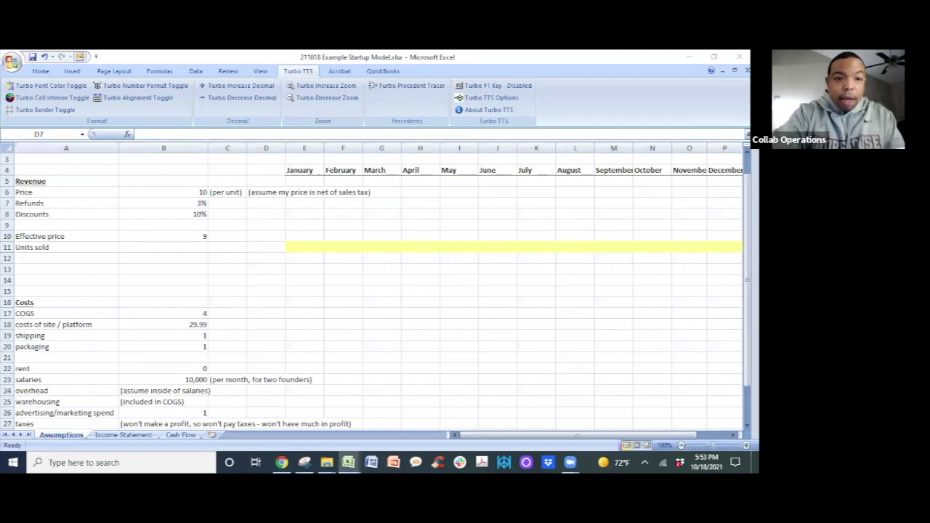
{"action": "left_click", "coordinate": [268, 192]}
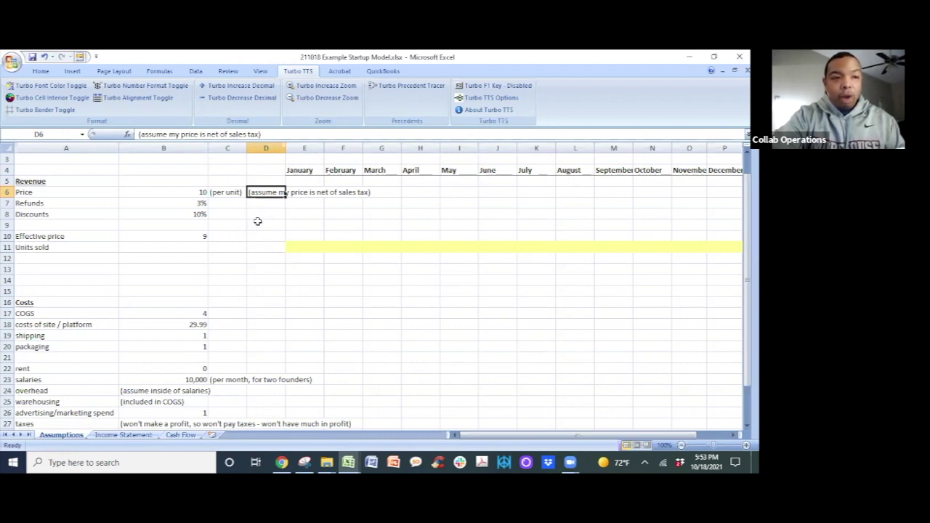
{"action": "left_click", "coordinate": [462, 109]}
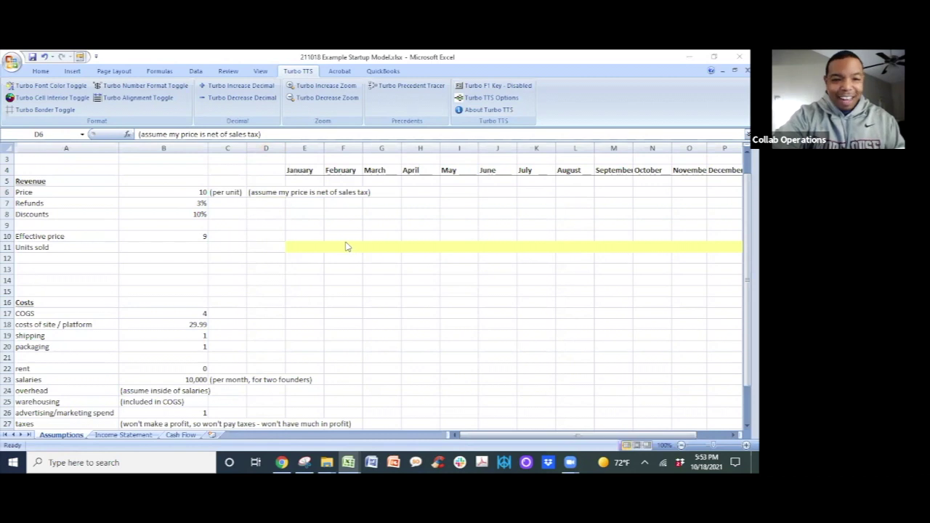
{"action": "scroll", "coordinate": [341, 250], "scroll_direction": "down", "scroll_amount": 4}
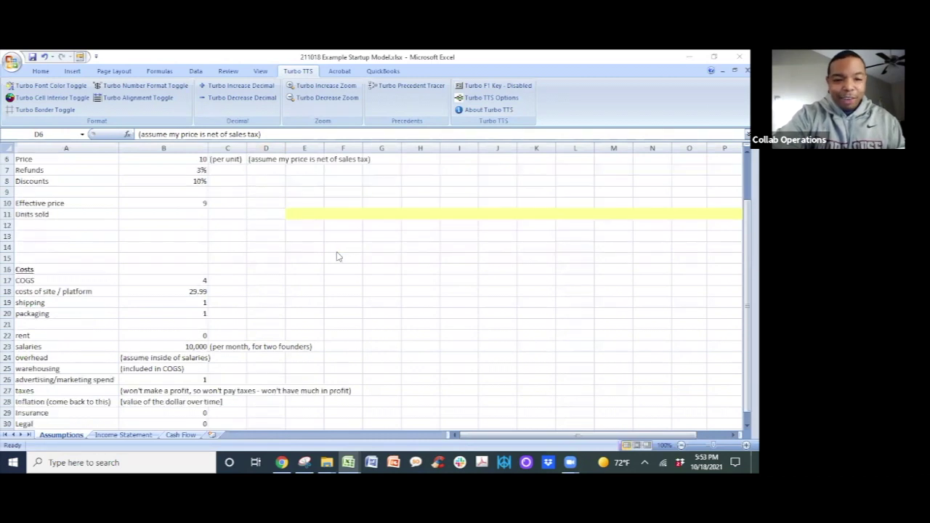
Add a "Revenue" label in A6 of the Income Statement sheet.
{"action": "left_click", "coordinate": [138, 436]}
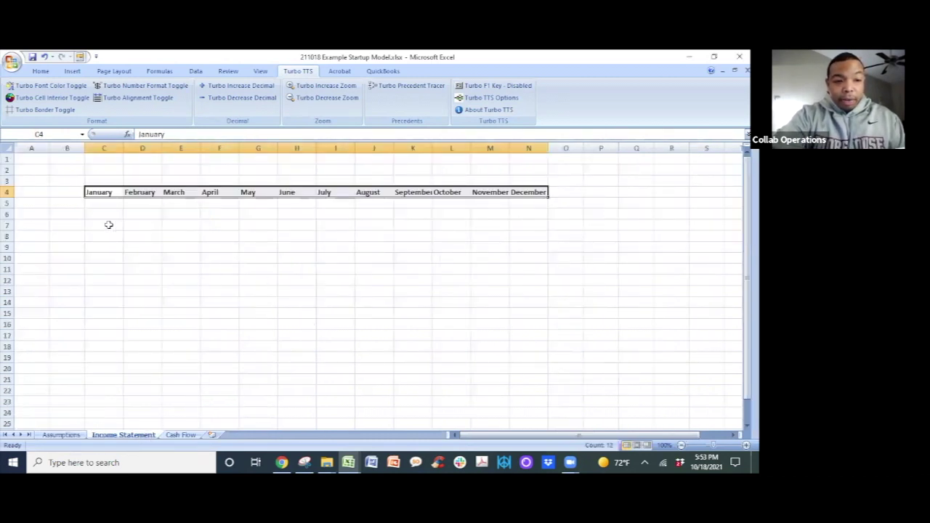
{"action": "left_click", "coordinate": [38, 212]}
{"action": "type", "text": "Revenue"}
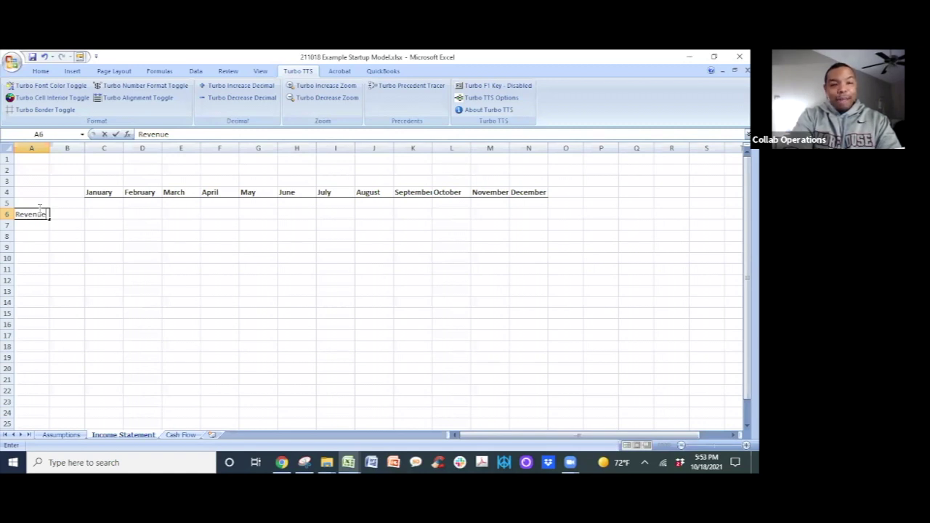
{"action": "key", "text": "Return"}
Add a "COGS" label in A13 and a "Gross Profit" label in A17 of the Income Statement sheet.
{"action": "key", "text": "Return"}
{"action": "key", "text": "Return"}
{"action": "key", "text": "Return"}
{"action": "key", "text": "Return"}
{"action": "key", "text": "Return"}
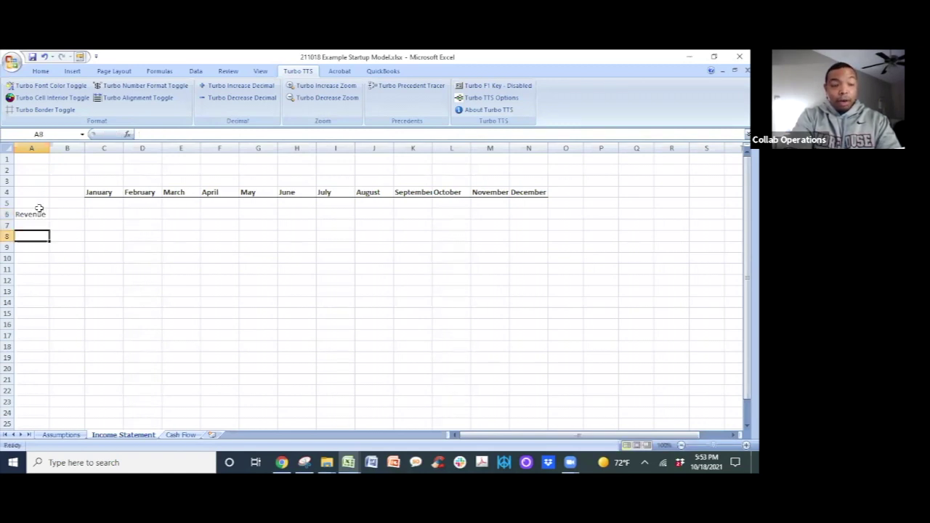
{"action": "key", "text": "Return"}
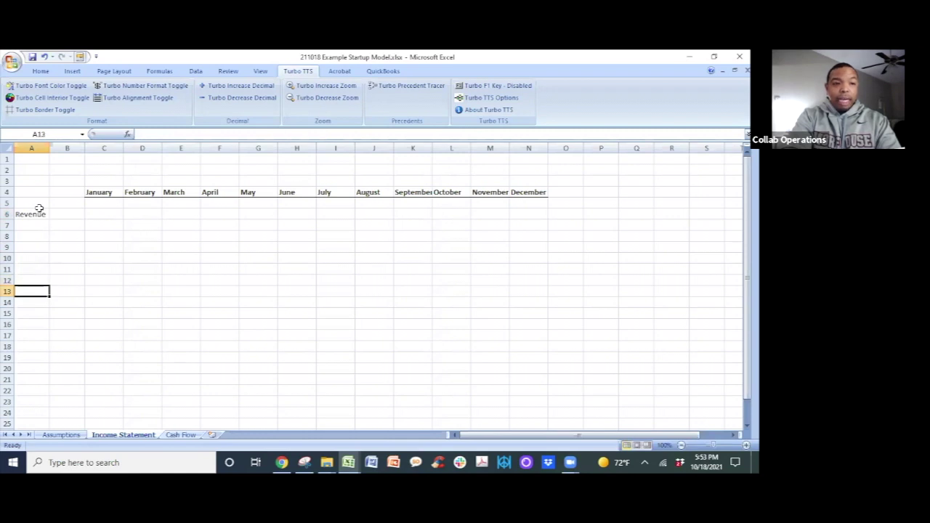
{"action": "type", "text": "COGS"}
{"action": "key", "text": "Return"}
{"action": "key", "text": "Return"}
{"action": "key", "text": "Return"}
{"action": "key", "text": "Return"}
{"action": "type", "text": "Gross Profit"}
{"action": "key", "text": "Return"}
Add an "Operating Expenses" label in A19 and a "Profit (EBIT, EBITDA)" label in A29.
{"action": "key", "text": "Return"}
{"action": "type", "text": "Op"}
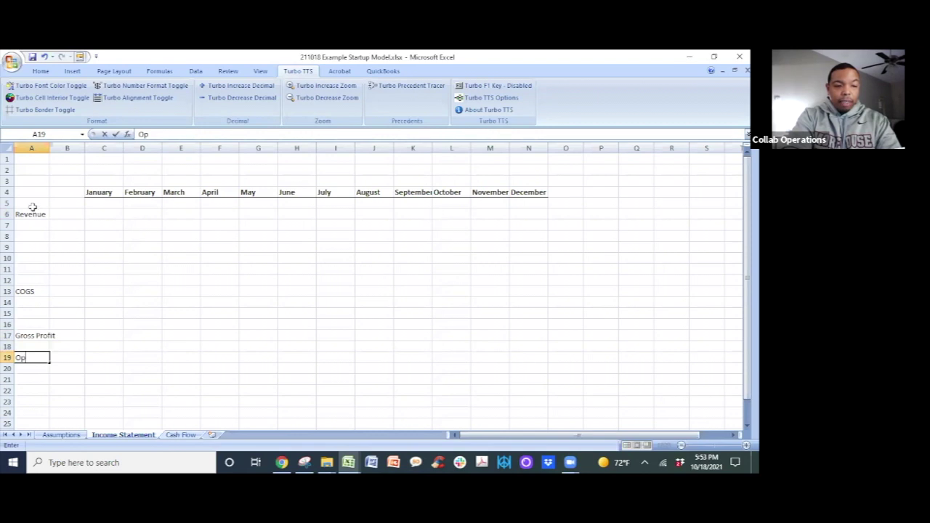
{"action": "type", "text": "erating Expenses"}
{"action": "key", "text": "Return"}
{"action": "key", "text": "Return"}
{"action": "key", "text": "Return"}
{"action": "key", "text": "Return"}
{"action": "key", "text": "Return"}
{"action": "key", "text": "Return"}
{"action": "key", "text": "Return"}
{"action": "key", "text": "Return"}
{"action": "key", "text": "Return"}
{"action": "key", "text": "Return"}
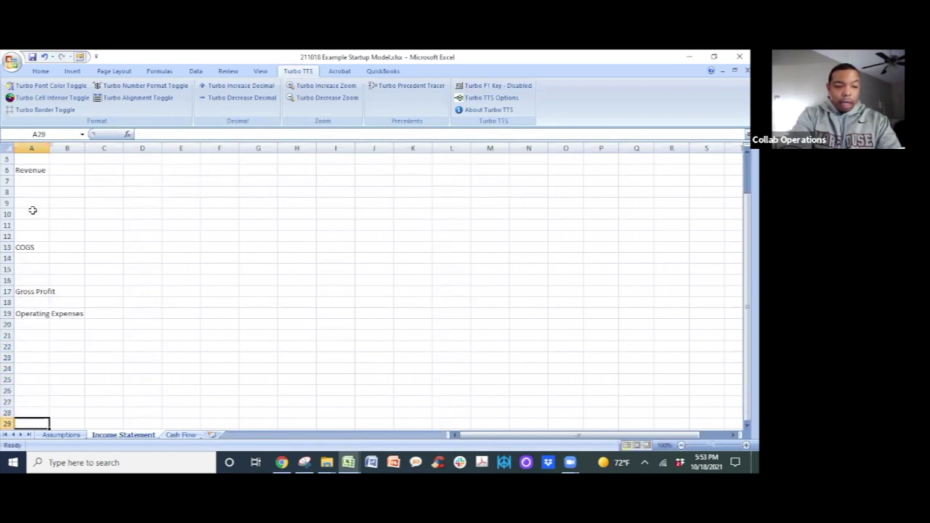
{"action": "type", "text": "Profit"}
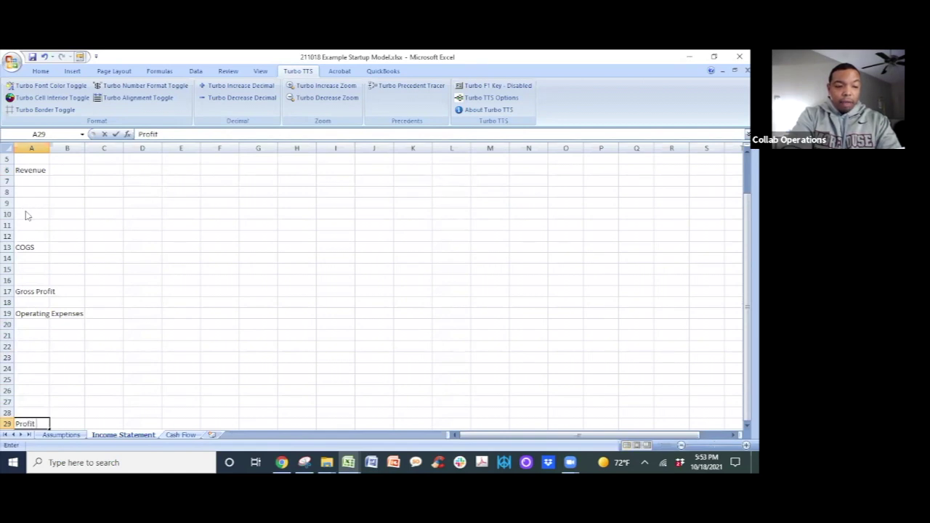
{"action": "type", "text": " (EBIT, EBITDA)"}
{"action": "key", "text": "Tab"}
{"action": "key", "text": "Up"}
{"action": "key", "text": "Up"}
{"action": "key", "text": "Up"}
{"action": "key", "text": "Up"}
{"action": "key", "text": "Up"}
{"action": "key", "text": "Up"}
{"action": "key", "text": "Up"}
{"action": "key", "text": "Up"}
{"action": "key", "text": "Up"}
{"action": "key", "text": "Up"}
{"action": "key", "text": "Up"}
{"action": "key", "text": "Up"}
{"action": "key", "text": "Up"}
{"action": "key", "text": "Up"}
{"action": "key", "text": "Up"}
{"action": "key", "text": "Up"}
{"action": "key", "text": "Up"}
{"action": "key", "text": "Up"}
{"action": "key", "text": "Up"}
{"action": "key", "text": "Up"}
{"action": "key", "text": "Right"}
{"action": "key", "text": "Down"}
{"action": "key", "text": "Down"}
{"action": "key", "text": "Down"}
{"action": "key", "text": "Down"}
On the Assumptions sheet, enter units sold of 5 for January, 20 for February and 50 for March in E11:G11.
{"action": "key", "text": "ctrl+Page_Up"}
{"action": "key", "text": "Up"}
{"action": "key", "text": "Up"}
{"action": "key", "text": "Right"}
{"action": "key", "text": "Up"}
{"action": "key", "text": "Up"}
{"action": "key", "text": "Home"}
{"action": "key", "text": "Down"}
{"action": "key", "text": "Down"}
{"action": "key", "text": "Right"}
{"action": "key", "text": "Down"}
{"action": "key", "text": "Right"}
{"action": "key", "text": "Down"}
{"action": "key", "text": "Down"}
{"action": "key", "text": "Right"}
{"action": "key", "text": "Down"}
{"action": "key", "text": "Down"}
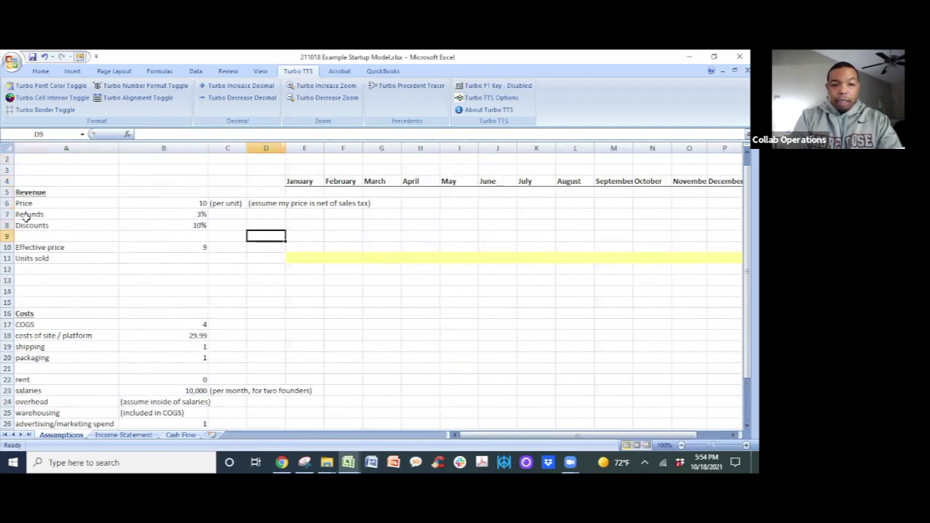
{"action": "key", "text": "Right"}
{"action": "key", "text": "Down"}
{"action": "key", "text": "Down"}
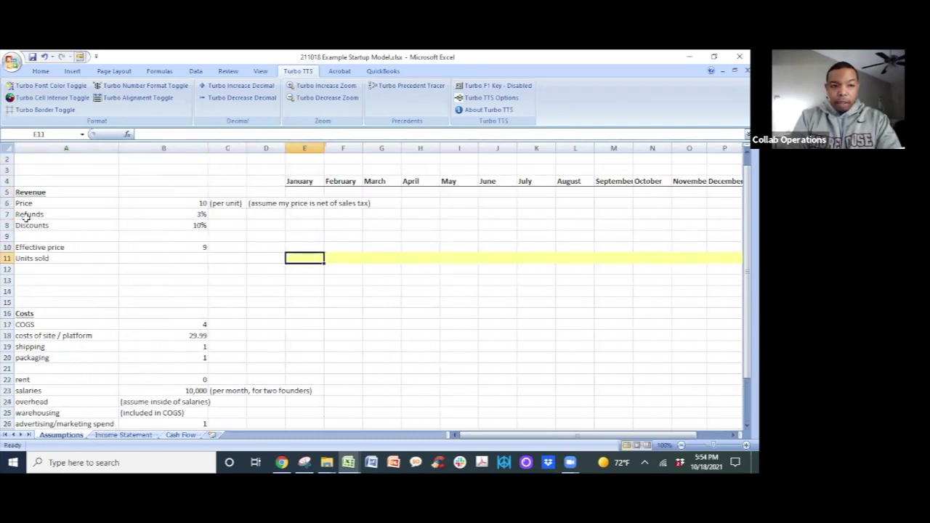
{"action": "type", "text": "5"}
{"action": "key", "text": "Right"}
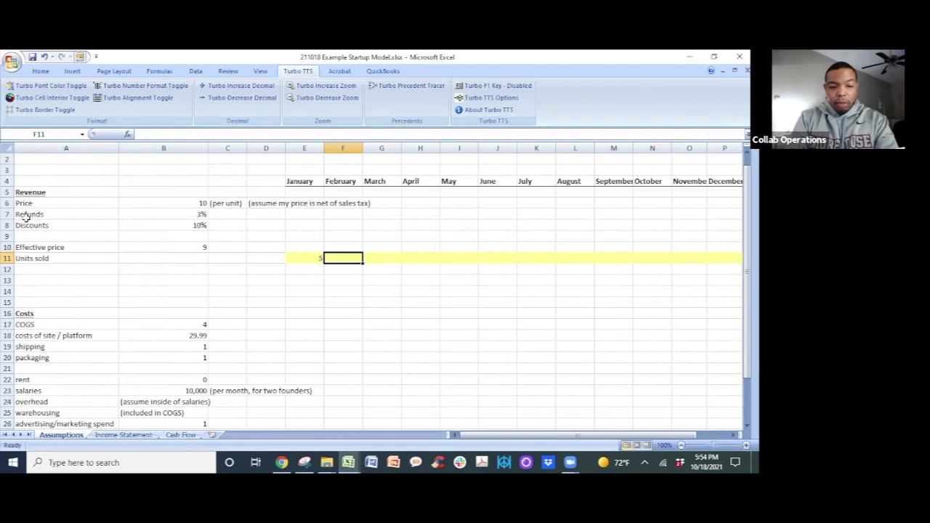
{"action": "type", "text": "20"}
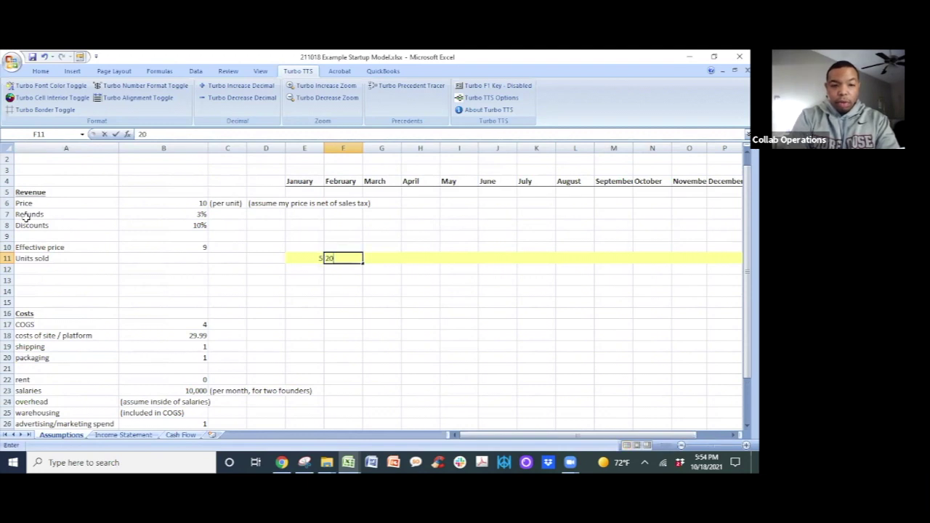
{"action": "key", "text": "Right"}
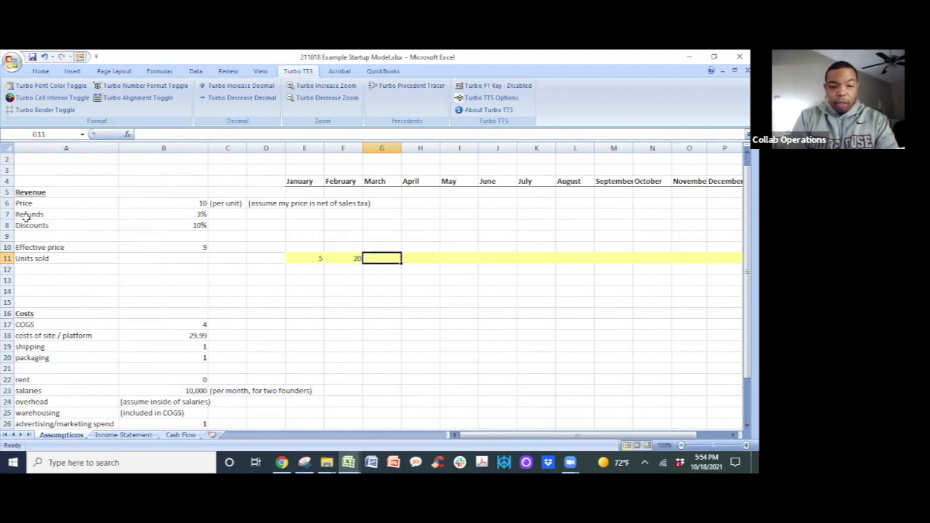
{"action": "type", "text": "50"}
{"action": "key", "text": "Right"}
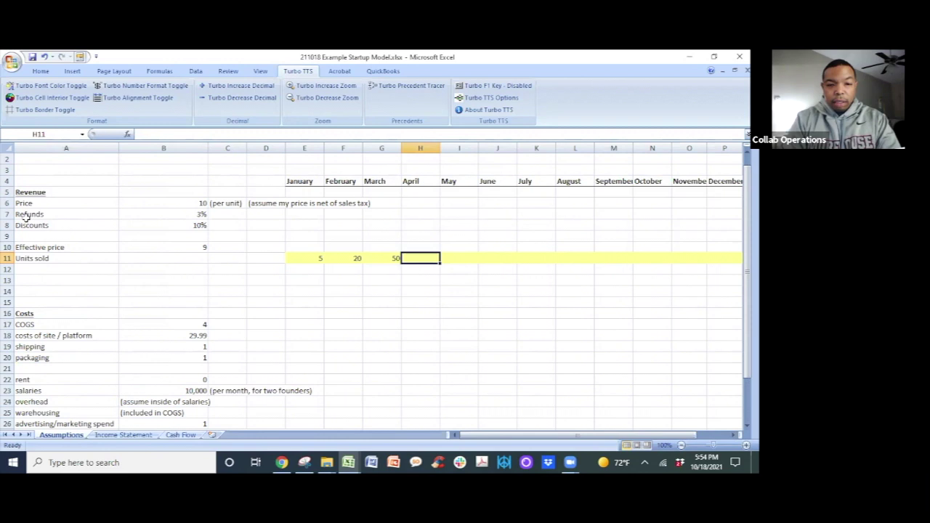
Select cell C11 in the Units sold row, beside the monthly inputs.
{"action": "key", "text": "Left"}
{"action": "key", "text": "Left"}
{"action": "key", "text": "Left"}
{"action": "key", "text": "Left"}
{"action": "key", "text": "Left"}
{"action": "key", "text": "Left"}
{"action": "key", "text": "Left"}
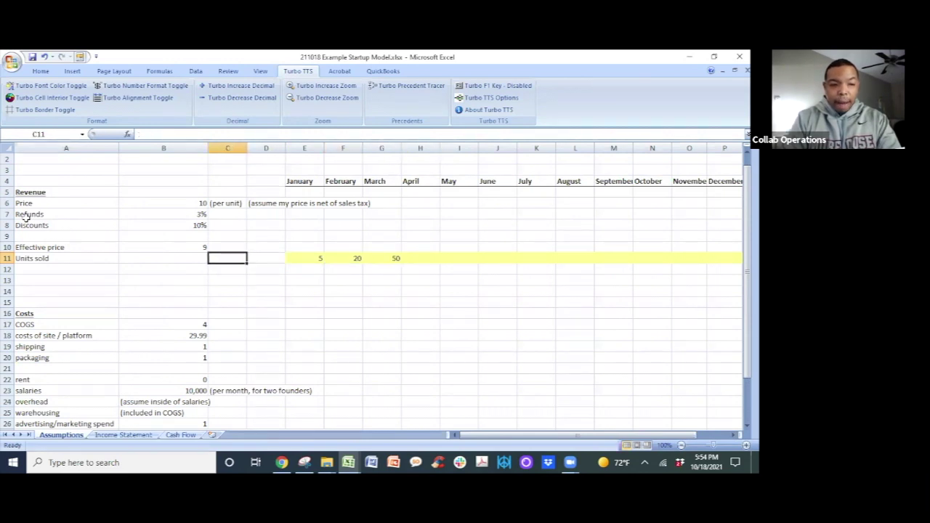
{"action": "key", "text": "Down"}
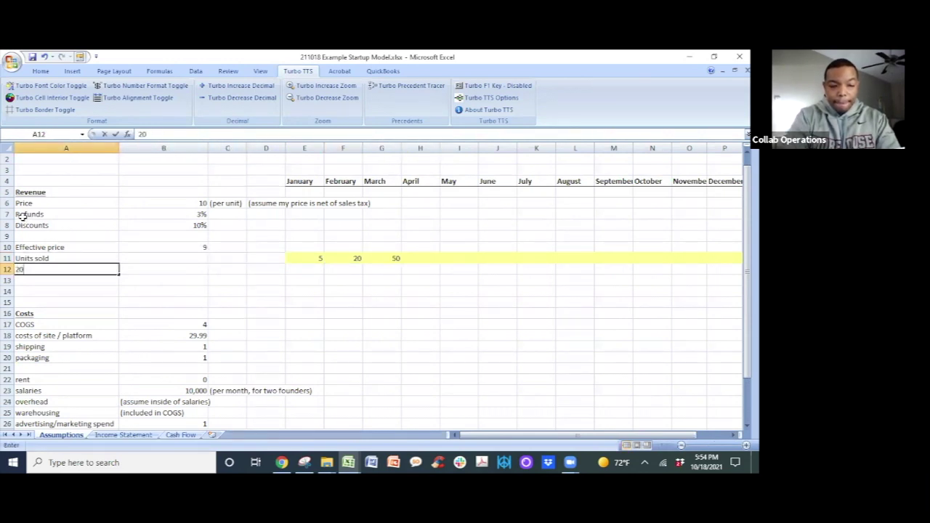
{"action": "type", "text": "Growth"}
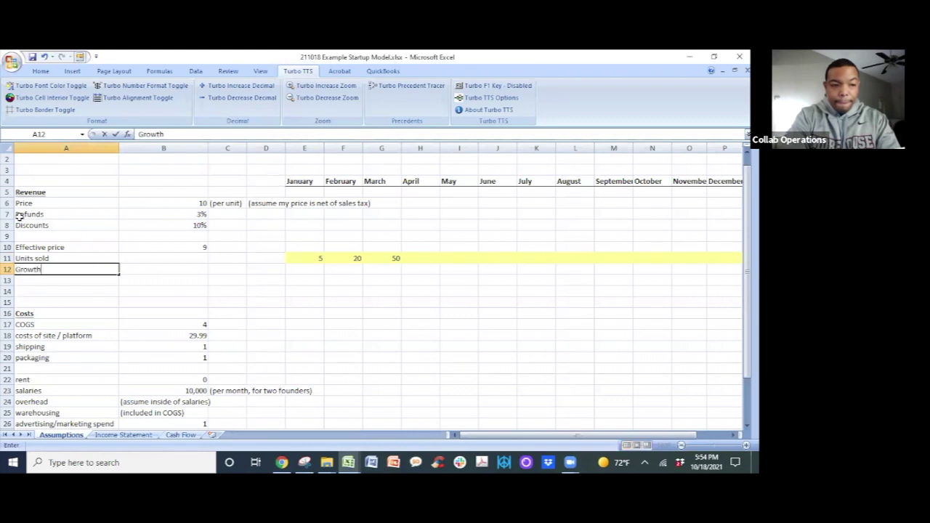
{"action": "key", "text": "Tab"}
{"action": "key", "text": "Left"}
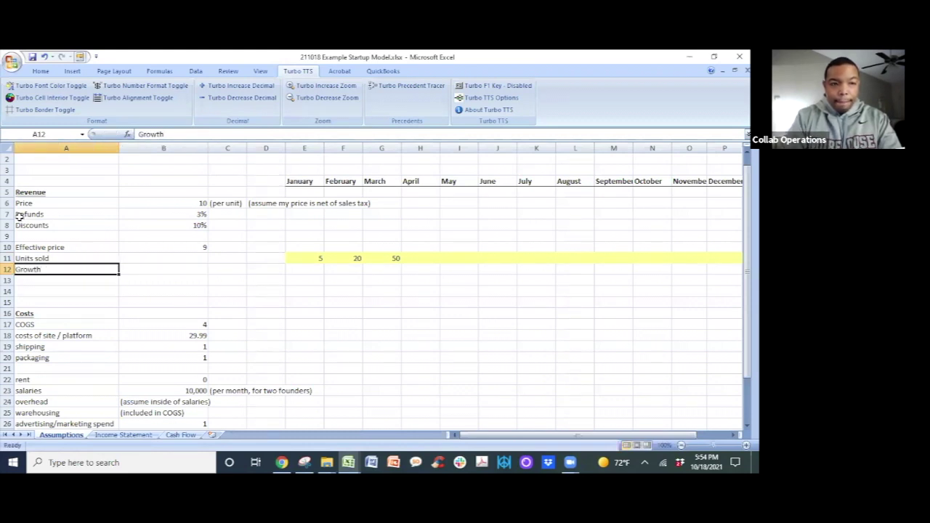
{"action": "key", "text": "Delete"}
{"action": "key", "text": "Right"}
{"action": "key", "text": "Right"}
{"action": "key", "text": "Right"}
{"action": "key", "text": "Right"}
{"action": "key", "text": "Right"}
{"action": "key", "text": "Right"}
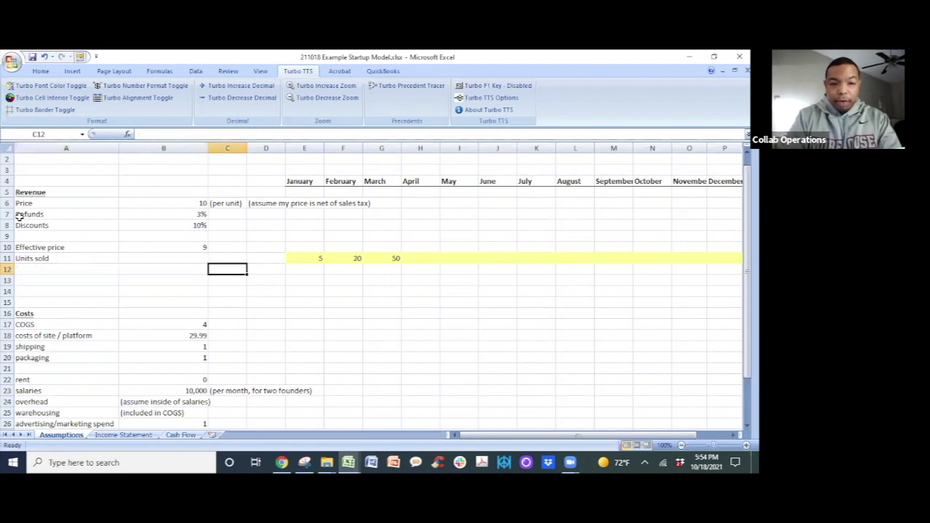
{"action": "key", "text": "Right"}
{"action": "key", "text": "Up"}
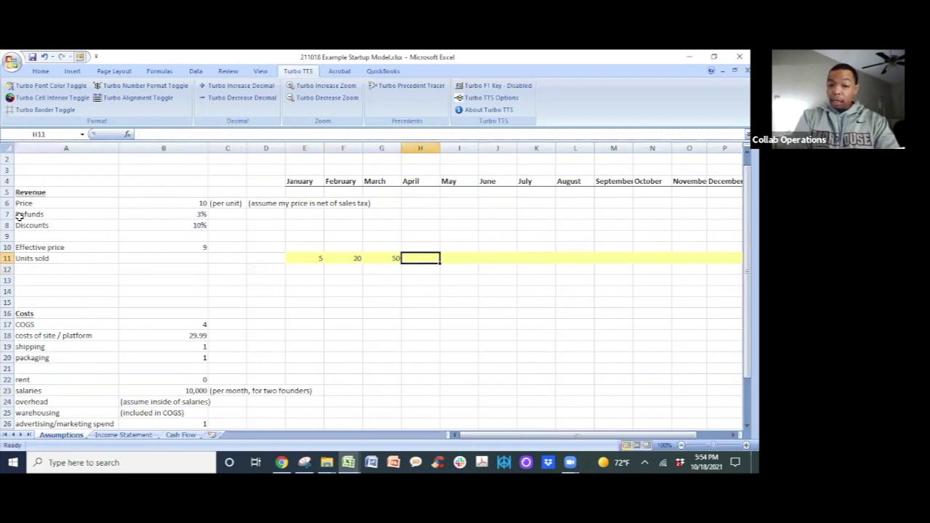
{"action": "key", "text": "Left"}
{"action": "key", "text": "Left"}
{"action": "key", "text": "Down"}
{"action": "key", "text": "Left"}
{"action": "key", "text": "Left"}
{"action": "key", "text": "Right"}
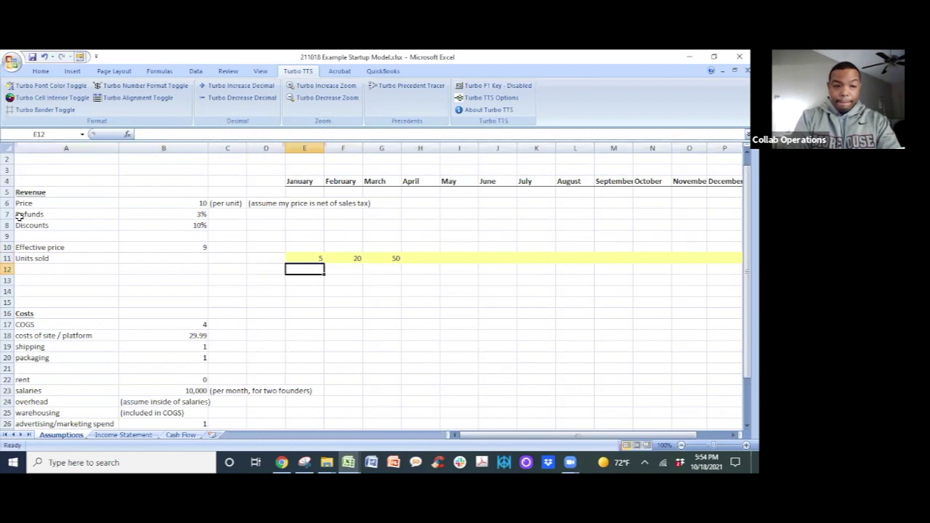
{"action": "key", "text": "Right"}
{"action": "key", "text": "Right"}
{"action": "key", "text": "Right"}
{"action": "key", "text": "Up"}
{"action": "key", "text": "Left"}
{"action": "key", "text": "Left"}
{"action": "key", "text": "Down"}
{"action": "key", "text": "Left"}
{"action": "key", "text": "Left"}
Add a "per month adder" assumption directly below Units sold in A12, with a value of 30 in B12.
{"action": "key", "text": "Home"}
{"action": "type", "text": "per month ad"}
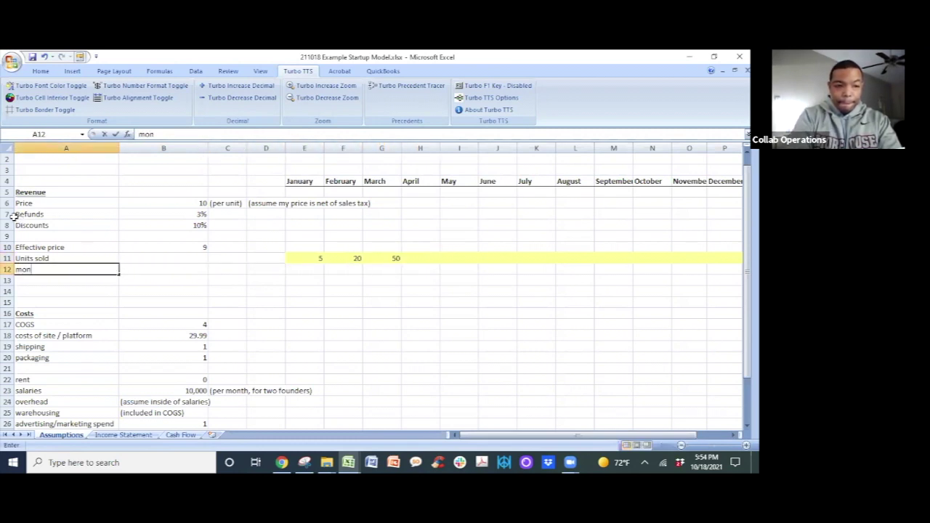
{"action": "type", "text": "der"}
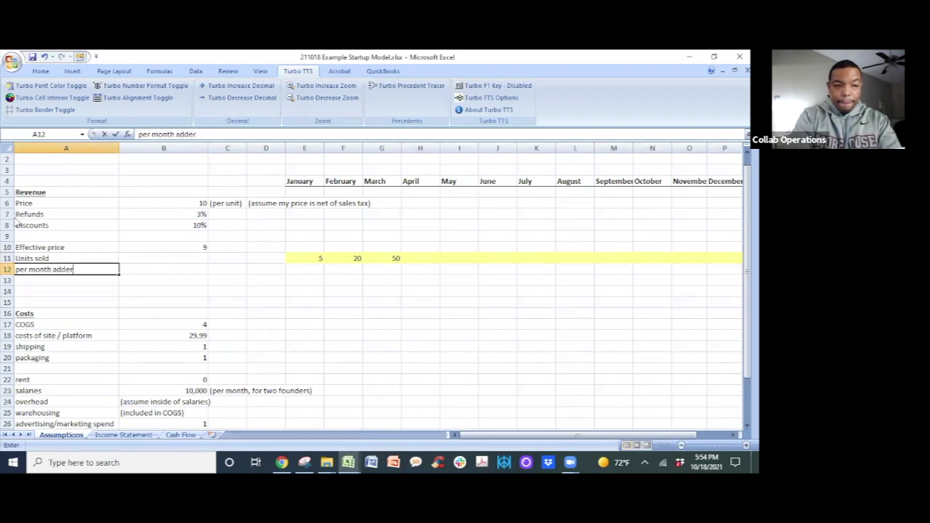
{"action": "key", "text": "Tab"}
{"action": "type", "text": "30"}
{"action": "key", "text": "Return"}
Calculate April units sold in H11 as March units plus the fixed monthly adder, using =G11+$B$12.
{"action": "key", "text": "Right"}
{"action": "key", "text": "Right"}
{"action": "key", "text": "Right"}
{"action": "key", "text": "Up"}
{"action": "key", "text": "Right"}
{"action": "key", "text": "Up"}
{"action": "key", "text": "Right"}
{"action": "key", "text": "Right"}
{"action": "key", "text": "Right"}
{"action": "type", "text": "="}
{"action": "key", "text": "Left"}
{"action": "type", "text": "+"}
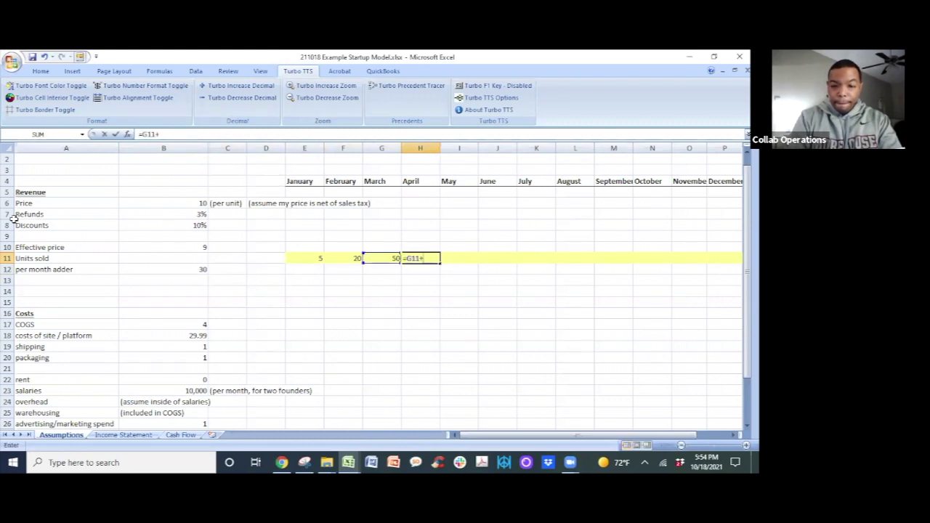
{"action": "key", "text": "Left"}
{"action": "key", "text": "Left"}
{"action": "key", "text": "Left"}
{"action": "key", "text": "Down"}
{"action": "key", "text": "Left"}
{"action": "key", "text": "Left"}
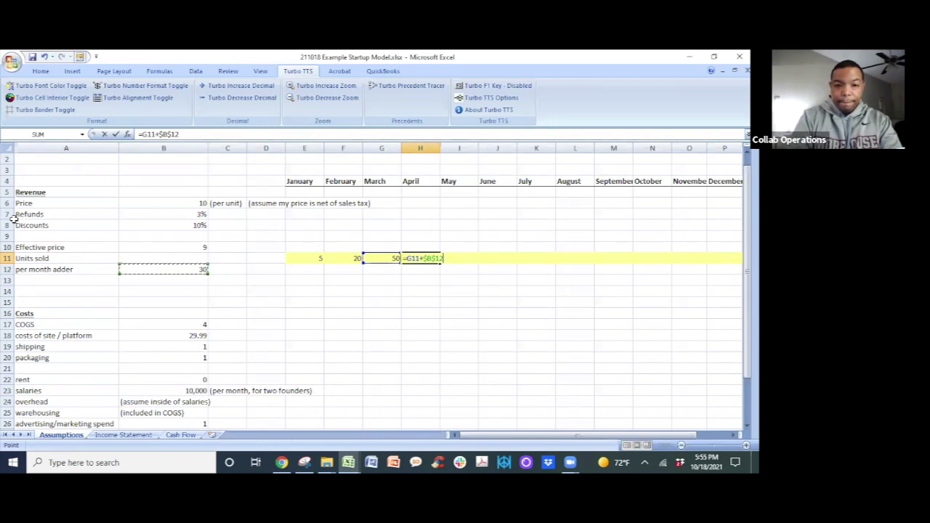
{"action": "key", "text": "Return"}
Fill the April units sold formula across row 11 through December.
{"action": "key", "text": "Up"}
{"action": "key", "text": "shift+Right"}
{"action": "key", "text": "shift+Right"}
{"action": "key", "text": "shift+Right"}
{"action": "key", "text": "shift+Right"}
{"action": "key", "text": "shift+Right"}
{"action": "key", "text": "shift+Right"}
{"action": "key", "text": "shift+Right"}
{"action": "key", "text": "shift+Right"}
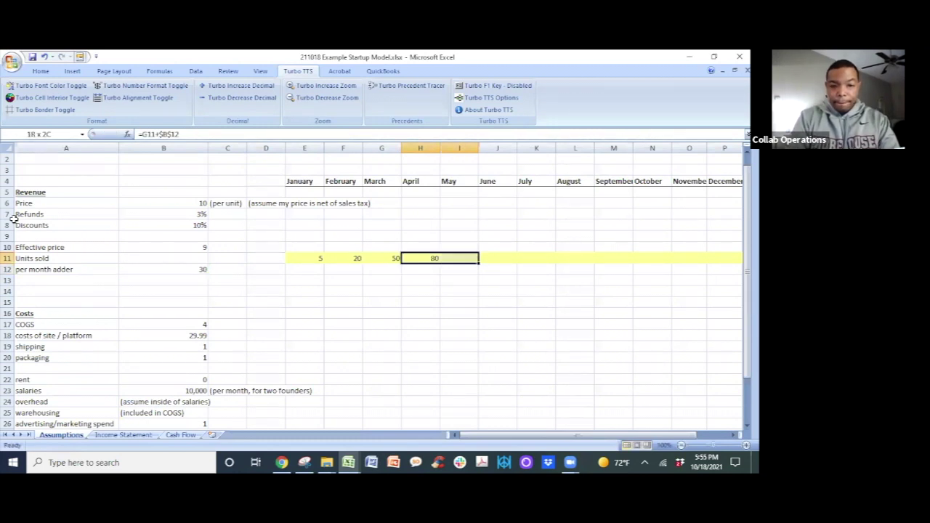
{"action": "key", "text": "ctrl+r"}
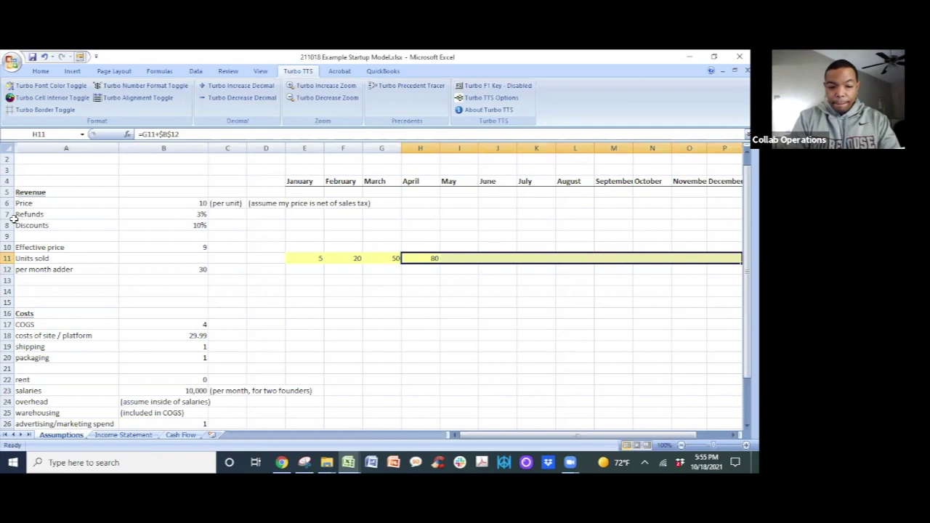
Review the monthly units sold and their formulas across row 11 from January to December.
{"action": "key", "text": "Right"}
{"action": "key", "text": "Right"}
{"action": "key", "text": "Right"}
{"action": "key", "text": "Right"}
{"action": "key", "text": "Left"}
{"action": "key", "text": "Left"}
{"action": "key", "text": "Left"}
{"action": "key", "text": "Left"}
{"action": "key", "text": "Left"}
{"action": "key", "text": "Left"}
{"action": "key", "text": "Left"}
{"action": "key", "text": "Right"}
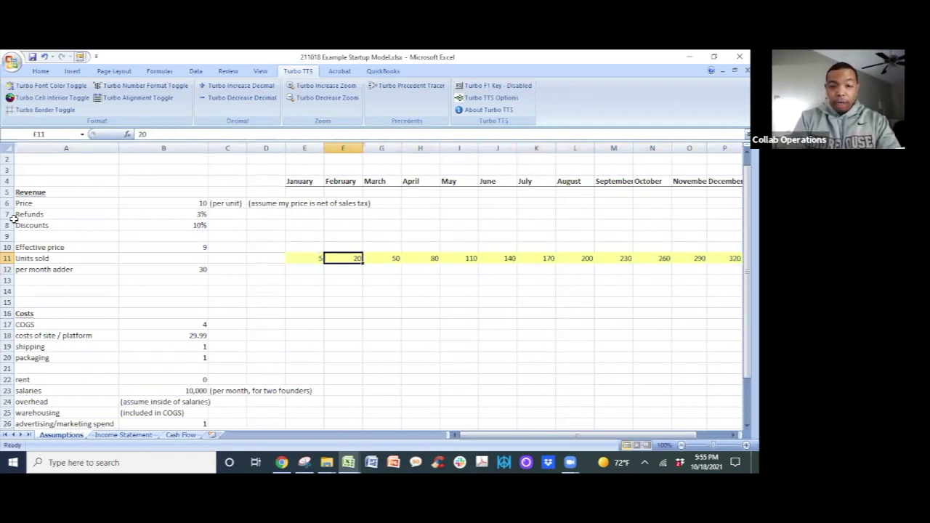
{"action": "key", "text": "Right"}
{"action": "key", "text": "Right"}
{"action": "key", "text": "Right"}
{"action": "key", "text": "Right"}
{"action": "key", "text": "Right"}
{"action": "key", "text": "Right"}
{"action": "key", "text": "Right"}
{"action": "key", "text": "Right"}
{"action": "key", "text": "Right"}
{"action": "key", "text": "Right"}
{"action": "key", "text": "Right"}
{"action": "key", "text": "Right"}
{"action": "key", "text": "Right"}
{"action": "key", "text": "Left"}
{"action": "key", "text": "Left"}
{"action": "key", "text": "Left"}
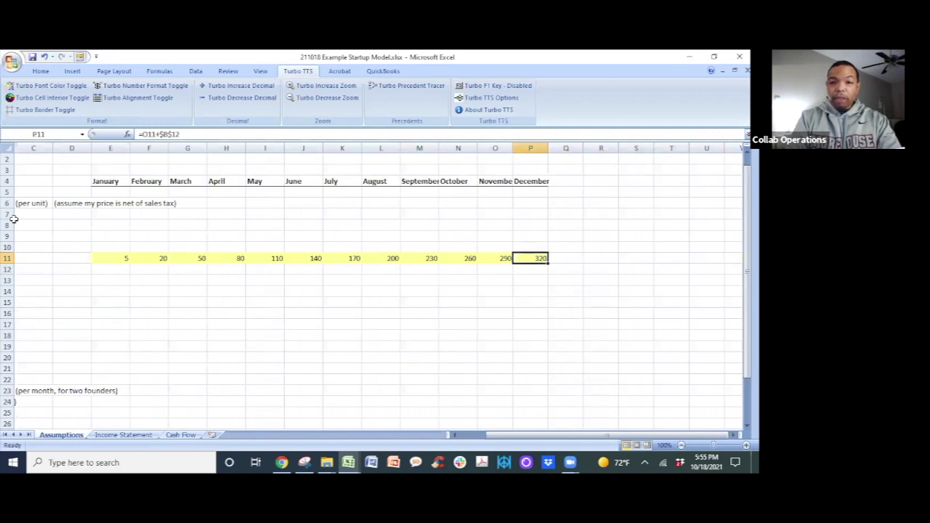
{"action": "key", "text": "Left"}
{"action": "key", "text": "Left"}
{"action": "key", "text": "Left"}
{"action": "key", "text": "Left"}
{"action": "key", "text": "Left"}
{"action": "key", "text": "Left"}
{"action": "key", "text": "Left"}
{"action": "key", "text": "Home"}
Calculate January revenue in C6 of the Income Statement sheet as effective price times units sold, using =Assumptions!$B$10*Assumptions!E11.
{"action": "key", "text": "Down"}
{"action": "key", "text": "Right"}
{"action": "key", "text": "Right"}
{"action": "key", "text": "Down"}
{"action": "key", "text": "ctrl+Page_Down"}
{"action": "key", "text": "Right"}
{"action": "key", "text": "Down"}
{"action": "key", "text": "Left"}
{"action": "type", "text": "="}
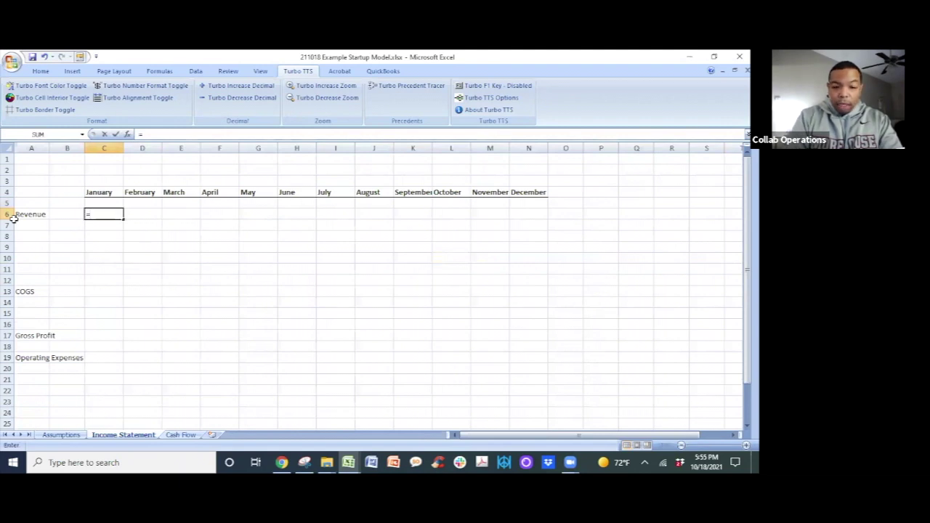
{"action": "key", "text": "ctrl+Page_Up"}
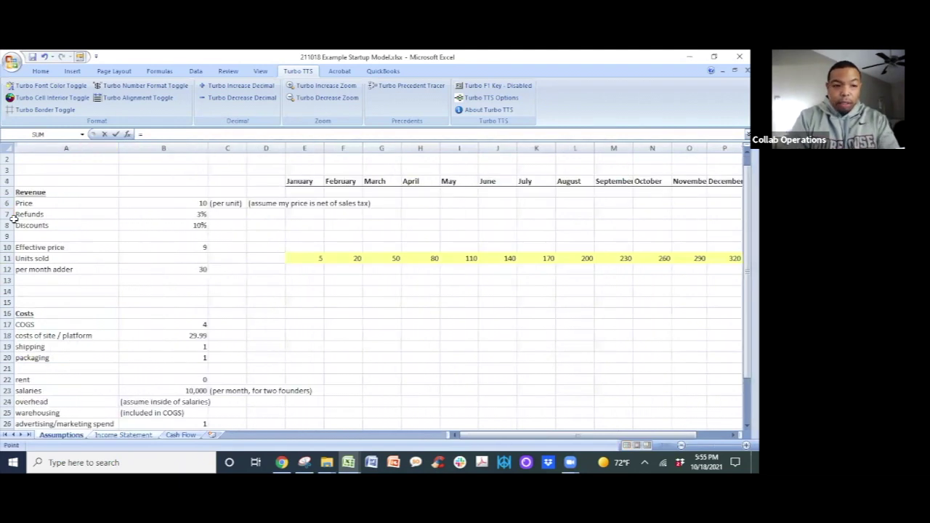
{"action": "left_click", "coordinate": [196, 248]}
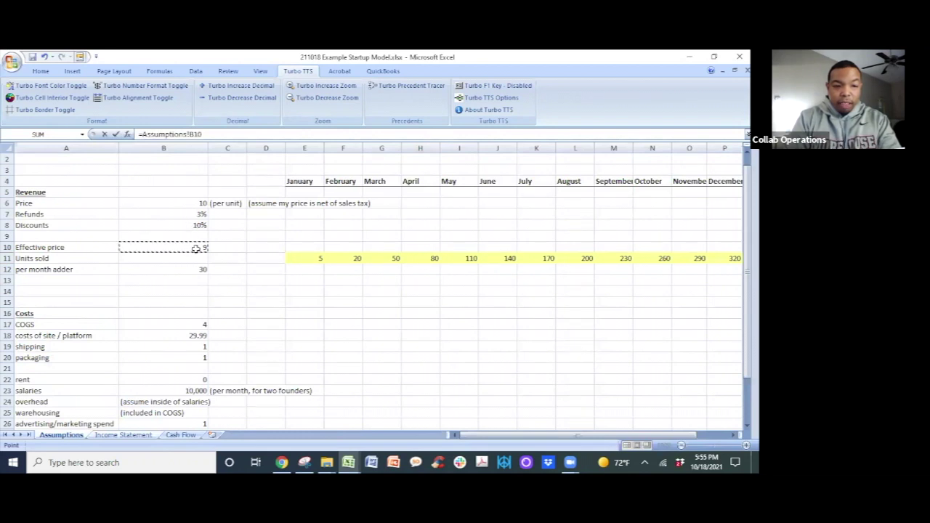
{"action": "key", "text": "F4"}
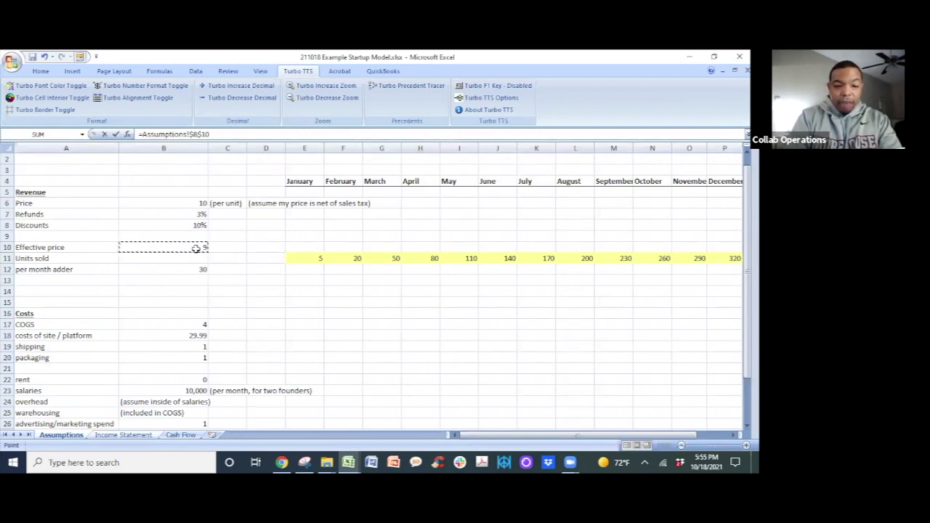
{"action": "type", "text": "*"}
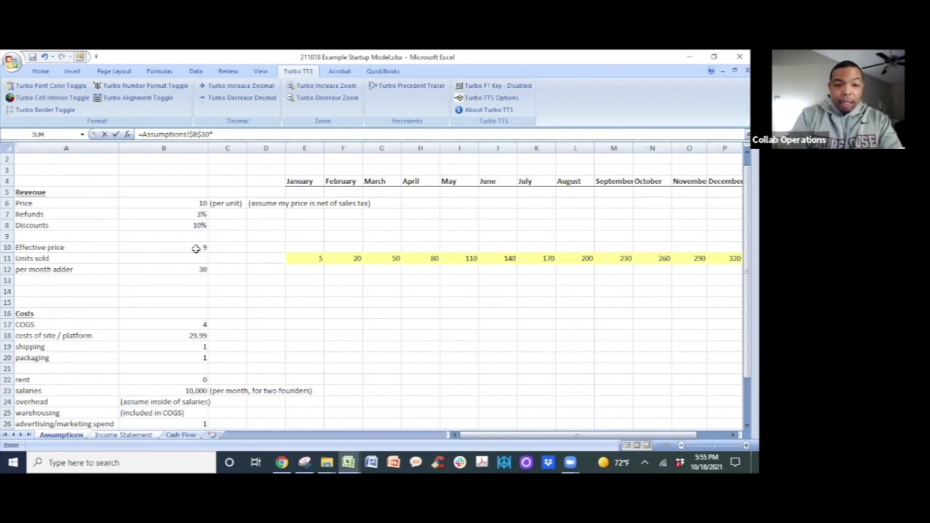
{"action": "left_click", "coordinate": [307, 258]}
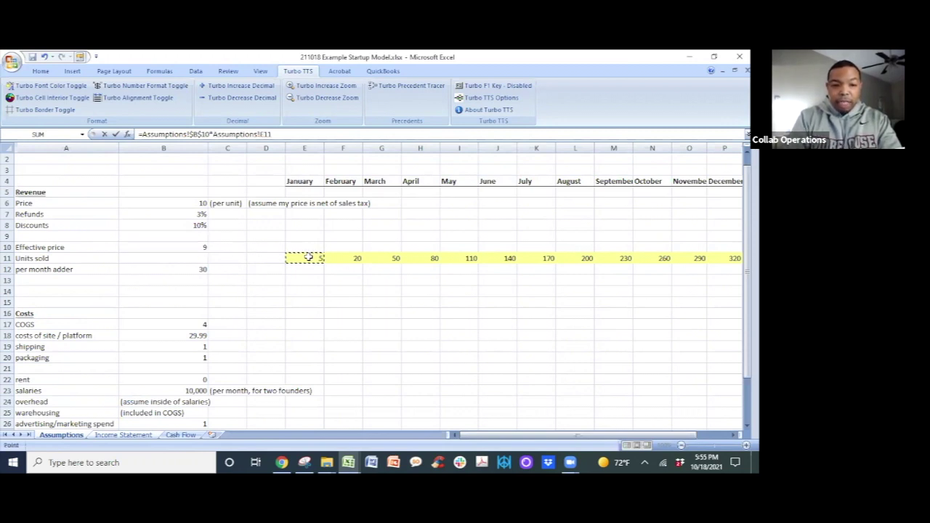
{"action": "key", "text": "Return"}
Fill the January revenue formula across row 6 of the Income Statement through December.
{"action": "key", "text": "Up"}
{"action": "key", "text": "shift+Right"}
{"action": "key", "text": "shift+Right"}
{"action": "key", "text": "shift+Right"}
{"action": "key", "text": "shift+Right"}
{"action": "key", "text": "shift+Right"}
{"action": "key", "text": "shift+Right"}
{"action": "key", "text": "shift+Right"}
{"action": "key", "text": "shift+Right"}
{"action": "key", "text": "shift+Right"}
{"action": "key", "text": "shift+Right"}
{"action": "key", "text": "shift+Right"}
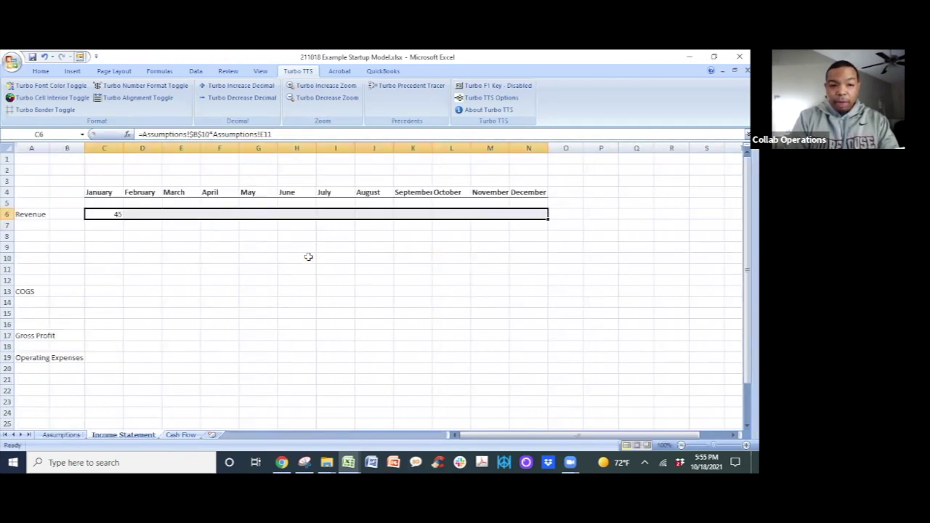
{"action": "left_click", "coordinate": [308, 257]}
{"action": "left_click", "coordinate": [117, 214]}
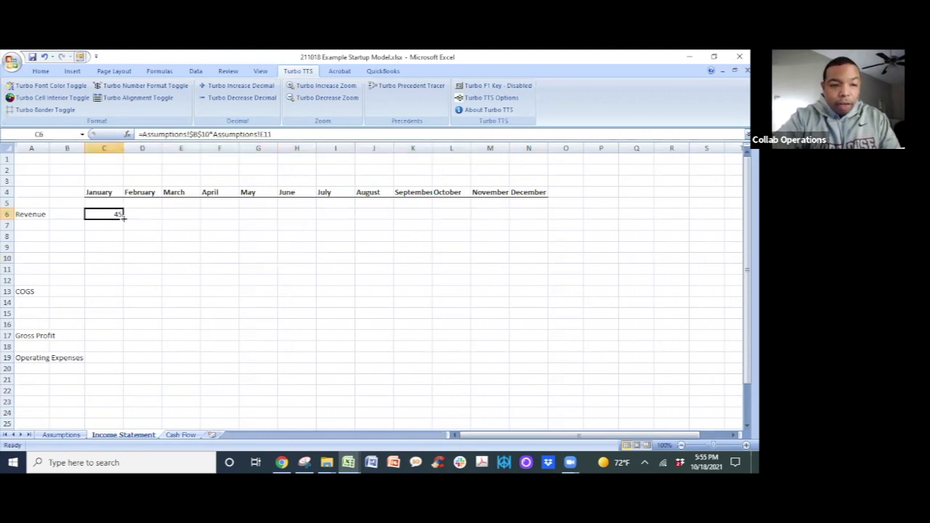
{"action": "left_click_drag", "start_coordinate": [124, 219], "coordinate": [534, 213]}
Add a "Year" column header in P4, leaving one blank column after December, and go to its Revenue cell.
{"action": "key", "text": "Right"}
{"action": "key", "text": "Right"}
{"action": "key", "text": "Right"}
{"action": "key", "text": "Right"}
{"action": "key", "text": "Right"}
{"action": "key", "text": "Right"}
{"action": "key", "text": "Right"}
{"action": "key", "text": "Right"}
{"action": "key", "text": "Right"}
{"action": "key", "text": "Right"}
{"action": "key", "text": "Right"}
{"action": "key", "text": "Right"}
{"action": "key", "text": "Right"}
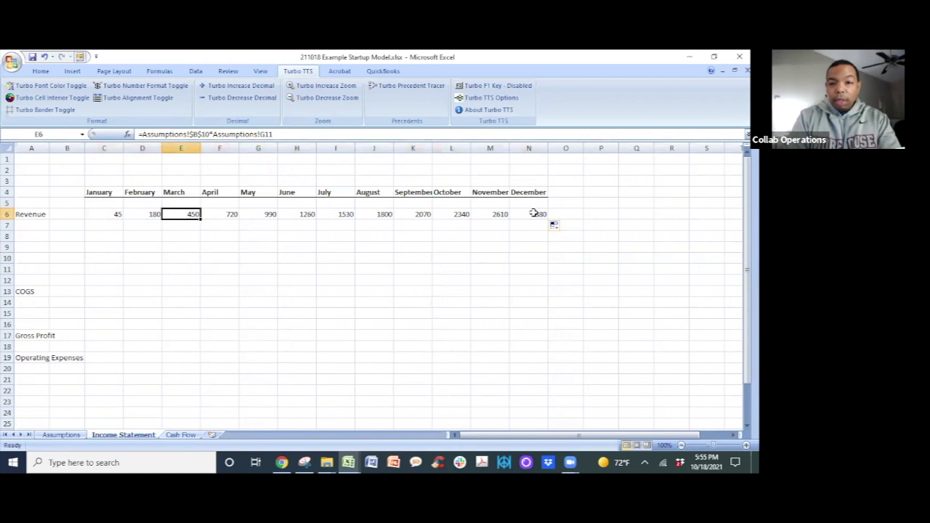
{"action": "key", "text": "Up"}
{"action": "key", "text": "Up"}
{"action": "type", "text": "Year"}
{"action": "key", "text": "Return"}
{"action": "key", "text": "Down"}
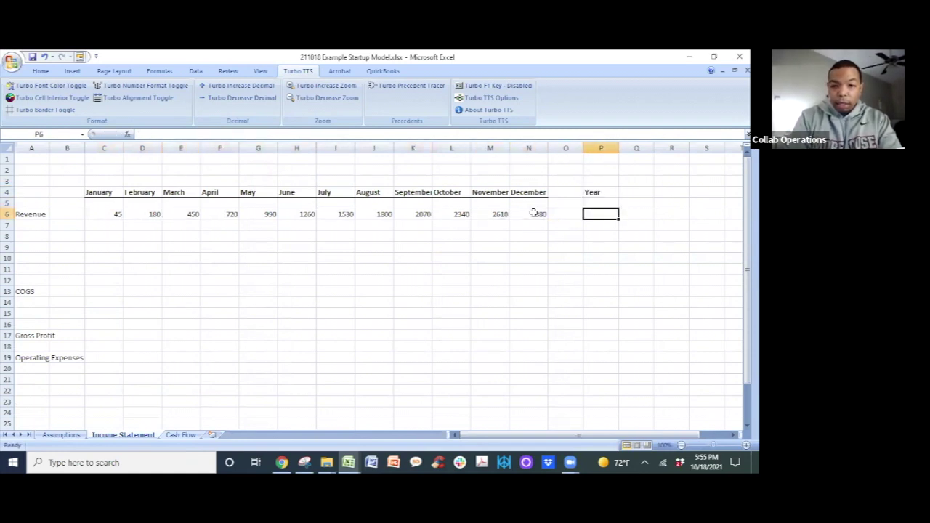
Total January through December revenue in P6 with =SUM(C6:N6) and format it with a thousands separator and one decimal.
{"action": "type", "text": "=sum("}
{"action": "key", "text": "Left"}
{"action": "key", "text": "Left"}
{"action": "key", "text": "Left"}
{"action": "key", "text": "Left"}
{"action": "key", "text": "Left"}
{"action": "key", "text": "Left"}
{"action": "key", "text": "Left"}
{"action": "key", "text": "Left"}
{"action": "key", "text": "Left"}
{"action": "key", "text": "Left"}
{"action": "key", "text": "Left"}
{"action": "key", "text": "Left"}
{"action": "key", "text": "Left"}
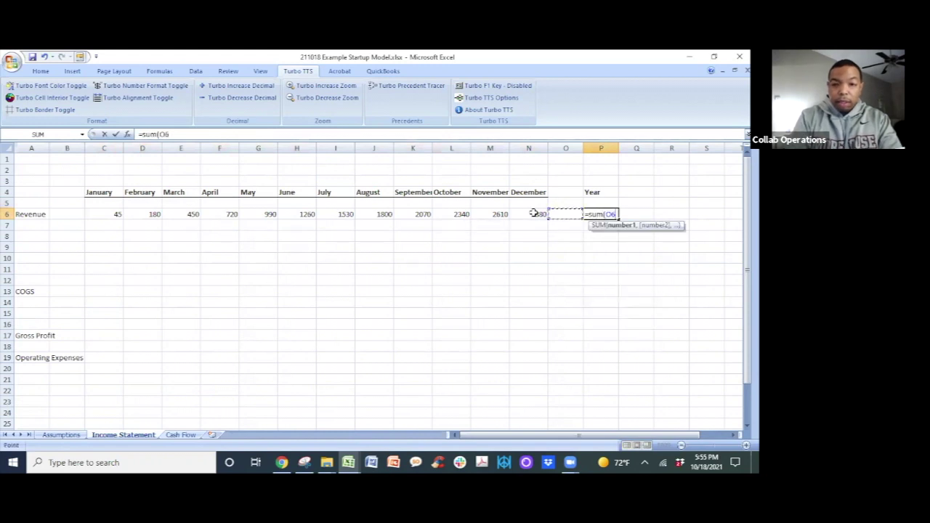
{"action": "key", "text": "shift+Right"}
{"action": "key", "text": "shift+Right"}
{"action": "key", "text": "shift+Right"}
{"action": "key", "text": "shift+Right"}
{"action": "key", "text": "shift+Right"}
{"action": "key", "text": "shift+Right"}
{"action": "key", "text": "shift+Right"}
{"action": "key", "text": "shift+Right"}
{"action": "key", "text": "shift+Right"}
{"action": "key", "text": "shift+Right"}
{"action": "key", "text": "shift+Right"}
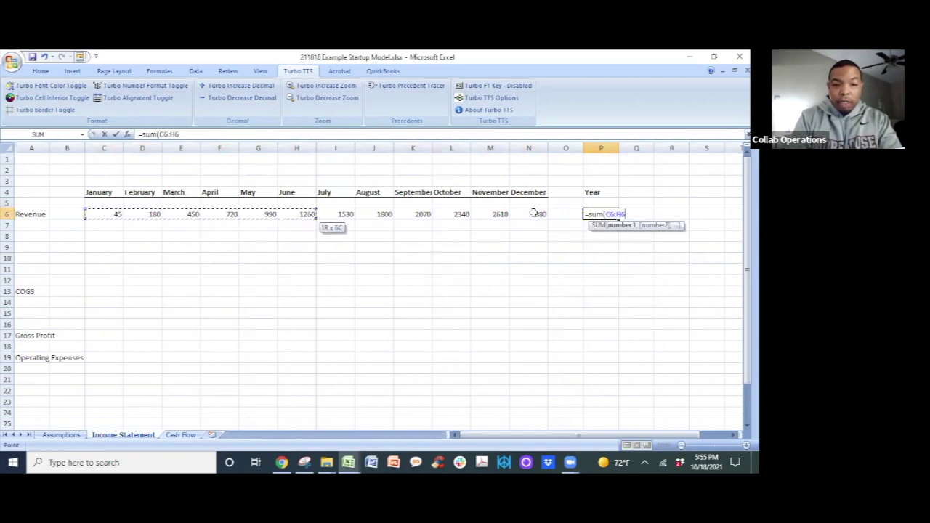
{"action": "key", "text": "Return"}
{"action": "key", "text": "Up"}
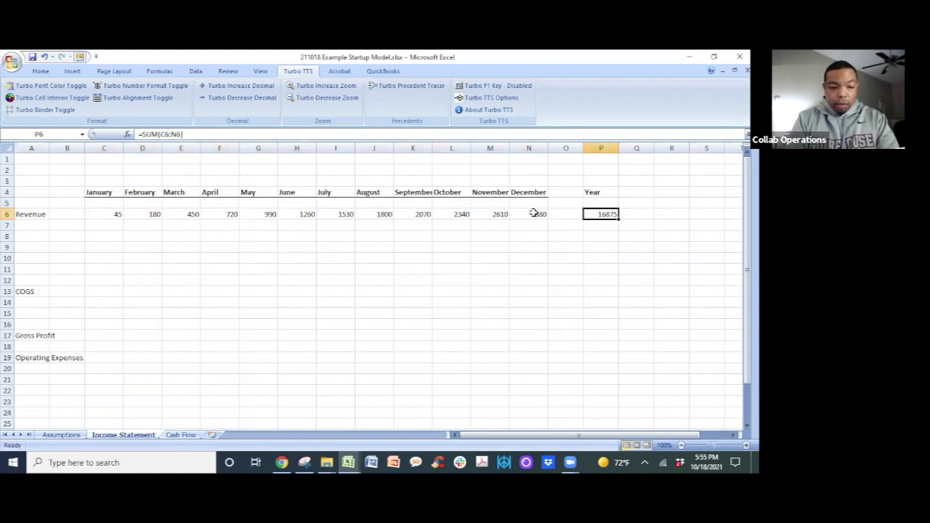
{"action": "key", "text": "ctrl+shift+1"}
{"action": "key", "text": "Down"}
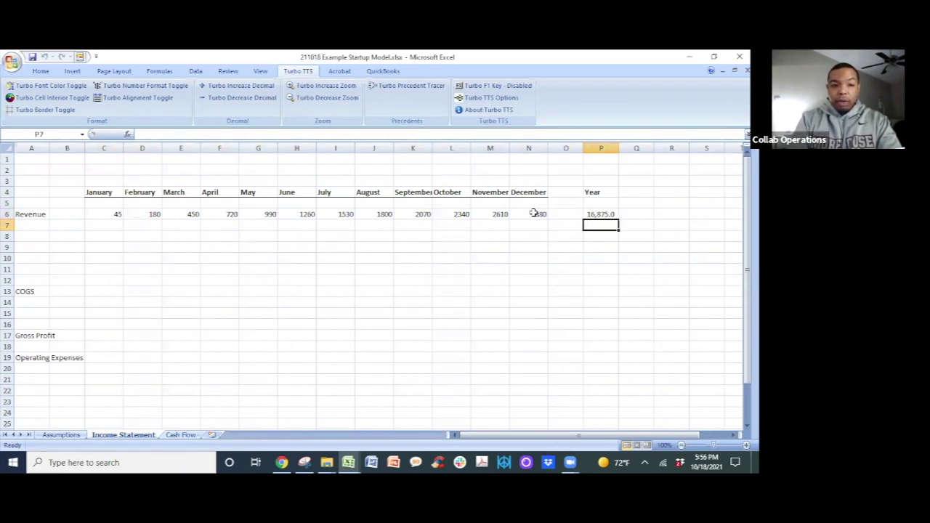
Go to the January COGS cell, C13, on the Income Statement sheet.
{"action": "key", "text": "Left"}
{"action": "key", "text": "Left"}
{"action": "key", "text": "Left"}
{"action": "key", "text": "Left"}
{"action": "key", "text": "Down"}
{"action": "key", "text": "Left"}
{"action": "key", "text": "Down"}
{"action": "key", "text": "Left"}
{"action": "key", "text": "Down"}
{"action": "key", "text": "Left"}
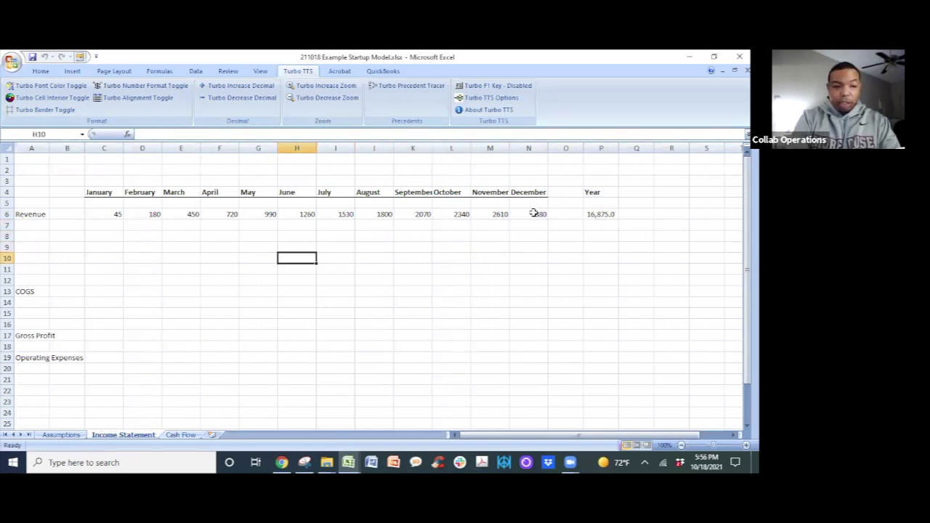
{"action": "key", "text": "Left"}
{"action": "key", "text": "Left"}
{"action": "key", "text": "Down"}
{"action": "key", "text": "Left"}
{"action": "key", "text": "Down"}
{"action": "key", "text": "Left"}
{"action": "key", "text": "Down"}
{"action": "key", "text": "Left"}
{"action": "key", "text": "Left"}
{"action": "key", "text": "Right"}
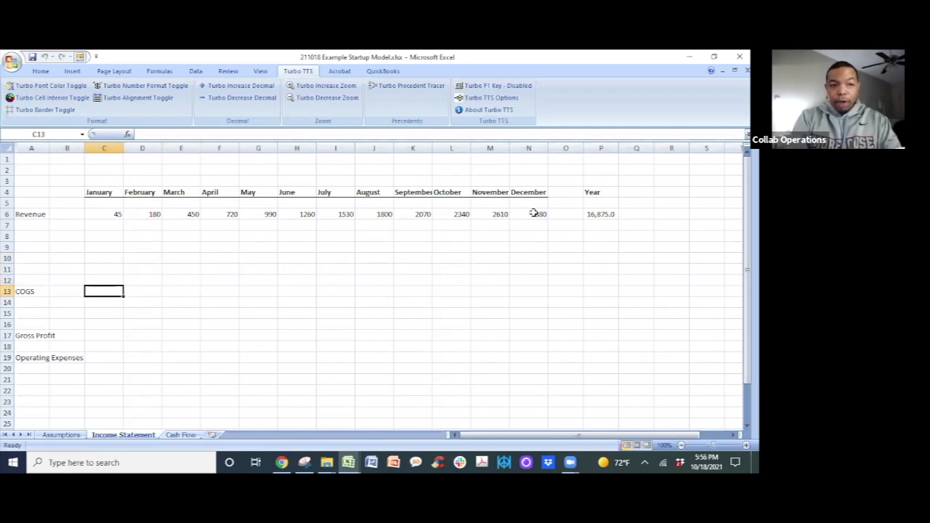
Review the COGS, site, shipping and packaging costs in the Costs section of the Assumptions sheet to identify the per-unit costs.
{"action": "key", "text": "ctrl+Page_Up"}
{"action": "key", "text": "Left"}
{"action": "key", "text": "Down"}
{"action": "key", "text": "Down"}
{"action": "key", "text": "Down"}
{"action": "key", "text": "Down"}
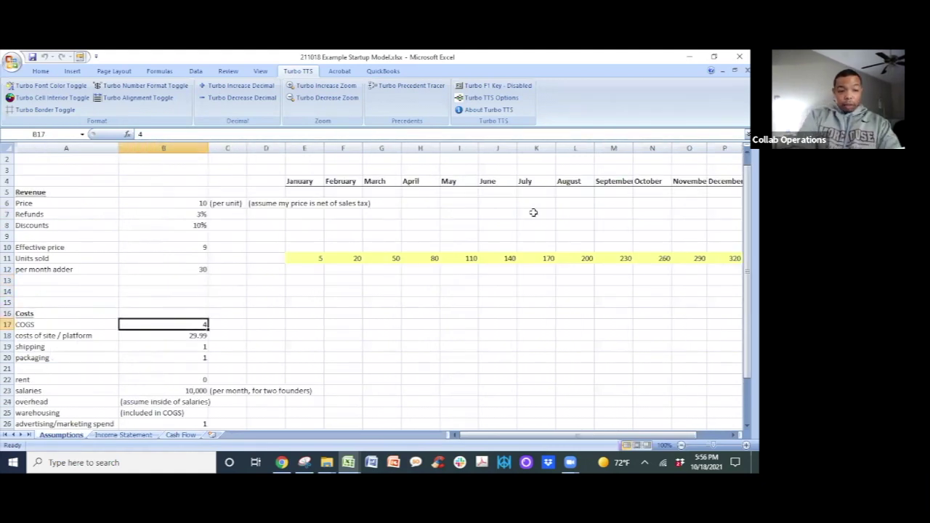
{"action": "key", "text": "Down"}
{"action": "key", "text": "Down"}
{"action": "key", "text": "Down"}
{"action": "key", "text": "Down"}
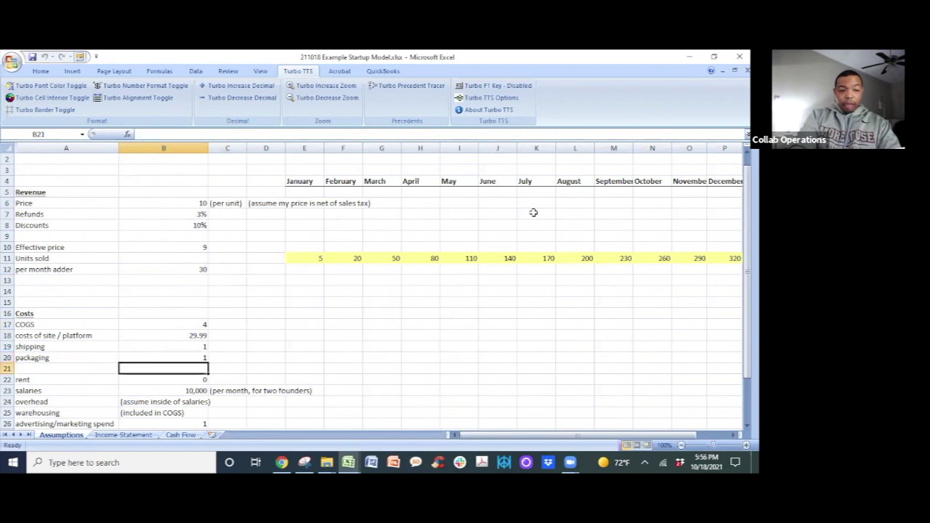
{"action": "key", "text": "Up"}
{"action": "key", "text": "Up"}
{"action": "key", "text": "Up"}
{"action": "key", "text": "Up"}
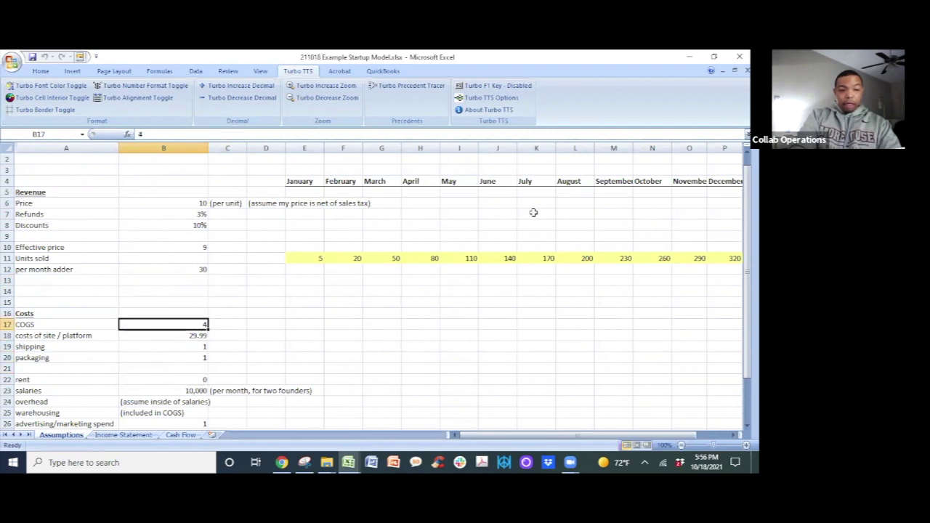
{"action": "key", "text": "Down"}
{"action": "key", "text": "Down"}
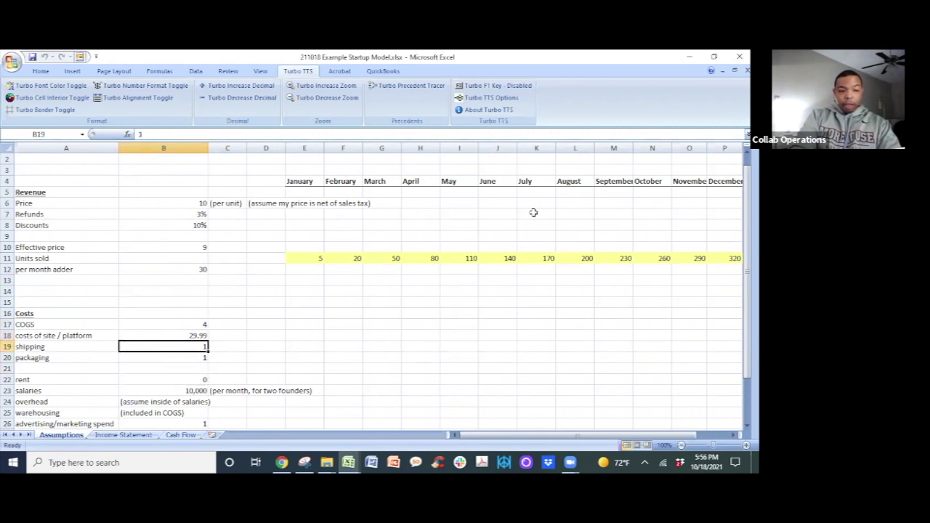
{"action": "key", "text": "Down"}
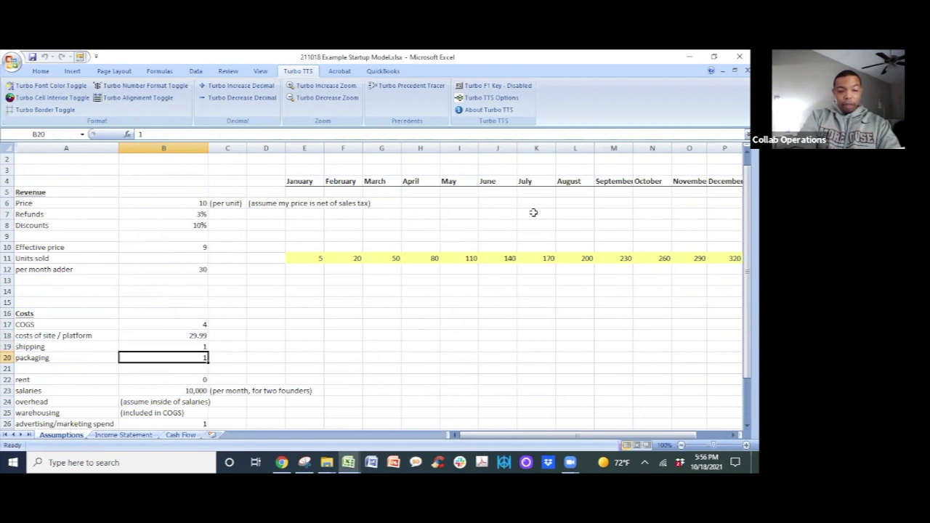
{"action": "key", "text": "Down"}
{"action": "key", "text": "Down"}
{"action": "key", "text": "Down"}
{"action": "key", "text": "Up"}
{"action": "key", "text": "Up"}
{"action": "key", "text": "Up"}
{"action": "key", "text": "Down"}
{"action": "key", "text": "Down"}
{"action": "key", "text": "Down"}
{"action": "key", "text": "Up"}
{"action": "key", "text": "Up"}
{"action": "key", "text": "Up"}
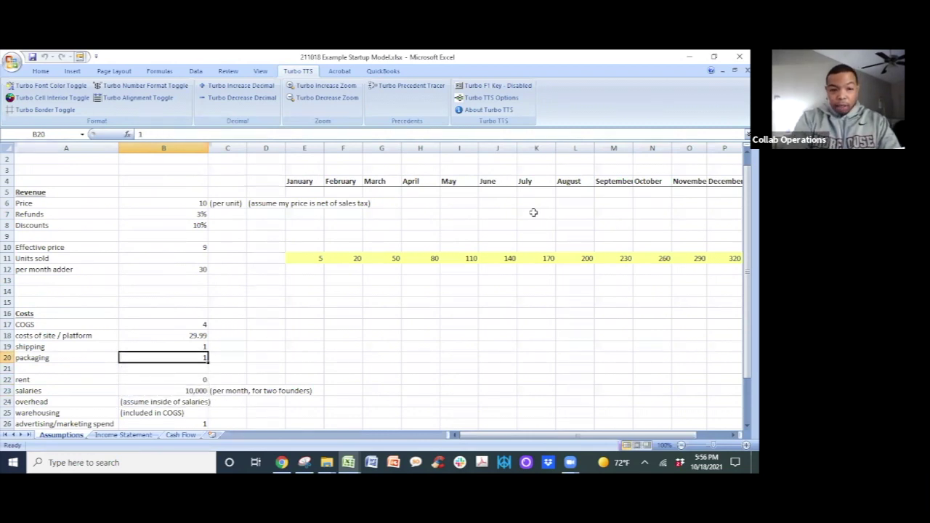
Calculate January COGS in Income Statement C13 as units sold times per-unit costs, using =Assumptions!E11*(Assumptions!B17+Assumptions!B19+Assumptions!B20).
{"action": "key", "text": "ctrl+Page_Down"}
{"action": "type", "text": "="}
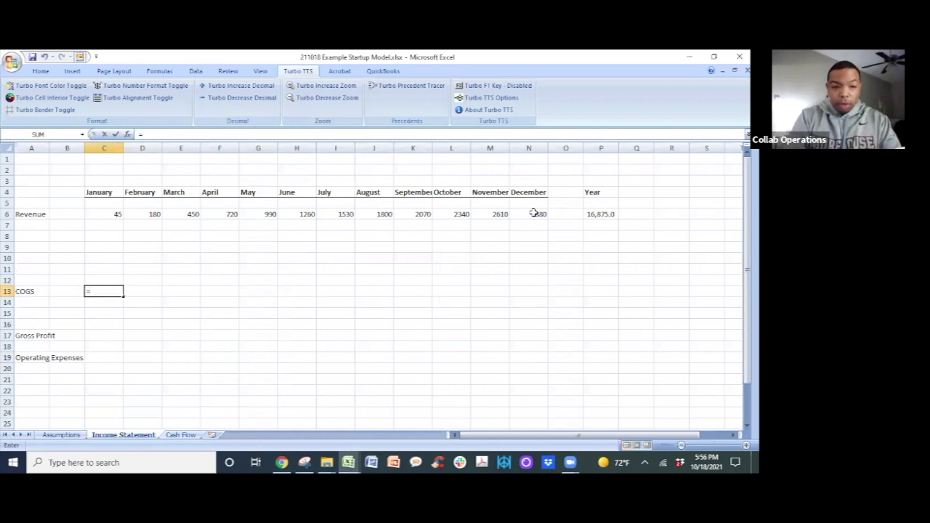
{"action": "key", "text": "ctrl+Page_Up"}
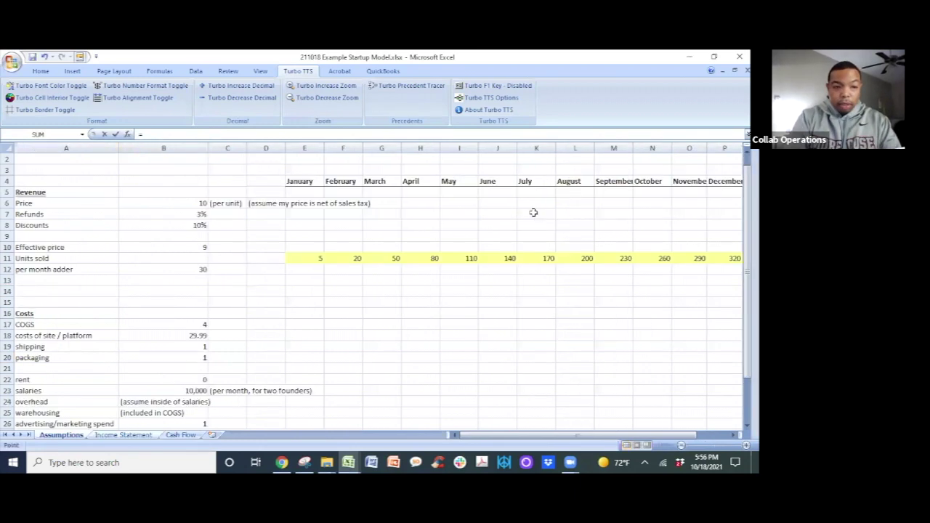
{"action": "left_click", "coordinate": [310, 259]}
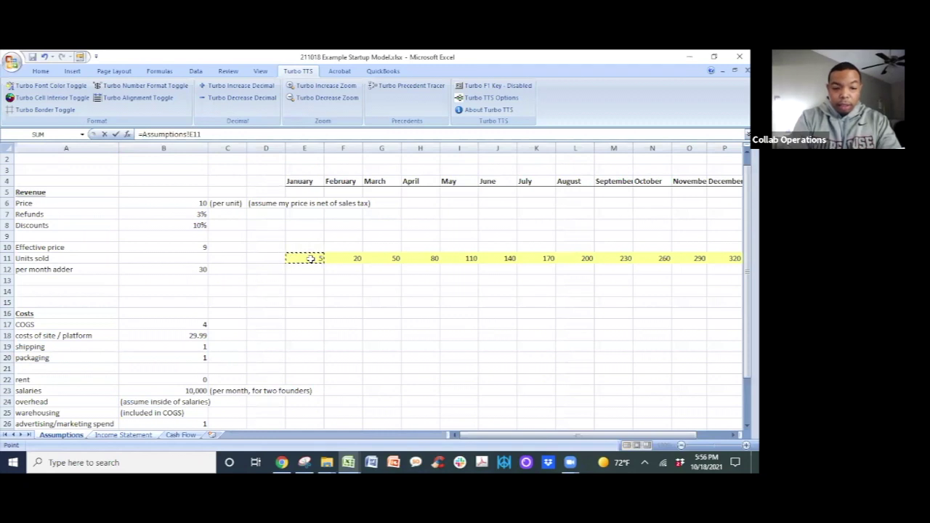
{"action": "type", "text": "*"}
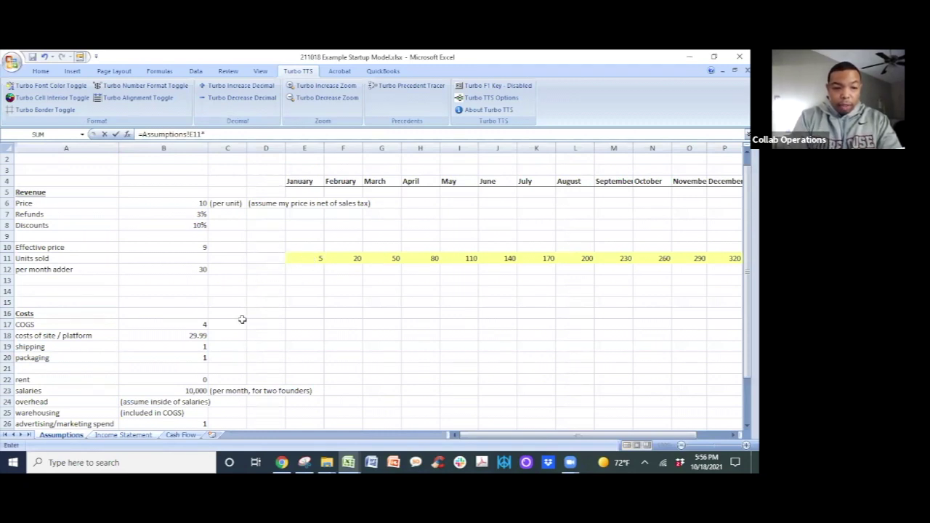
{"action": "type", "text": "("}
{"action": "left_click", "coordinate": [203, 324]}
{"action": "type", "text": "+"}
{"action": "left_click", "coordinate": [199, 347]}
{"action": "type", "text": "+"}
{"action": "left_click", "coordinate": [198, 357]}
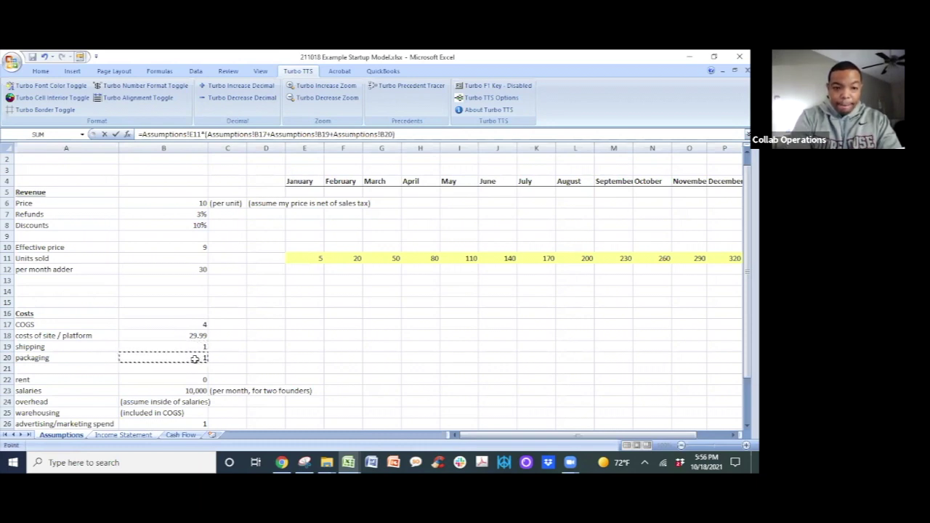
{"action": "key", "text": "Return"}
{"action": "key", "text": "Up"}
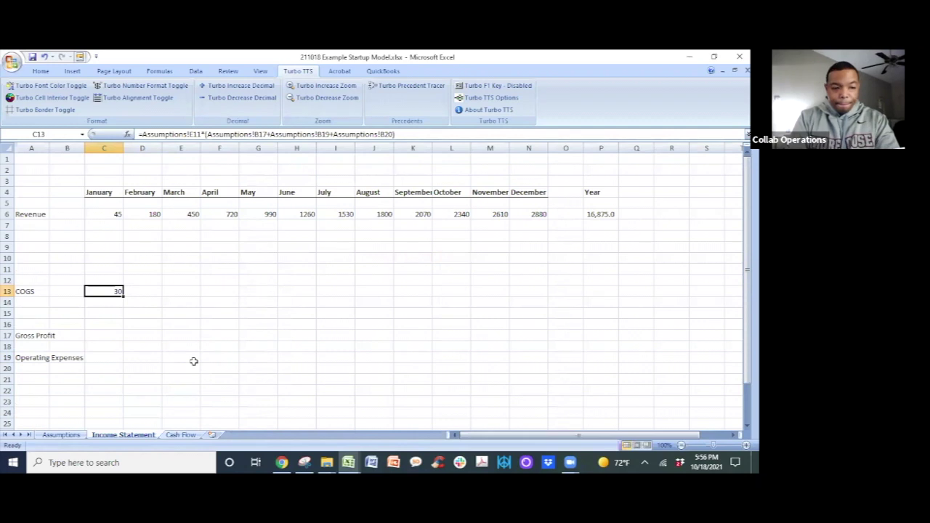
Make the three cost references in the C13 COGS formula absolute as $B$17, $B$19 and $B$20, keeping E11 relative.
{"action": "key", "text": "F2"}
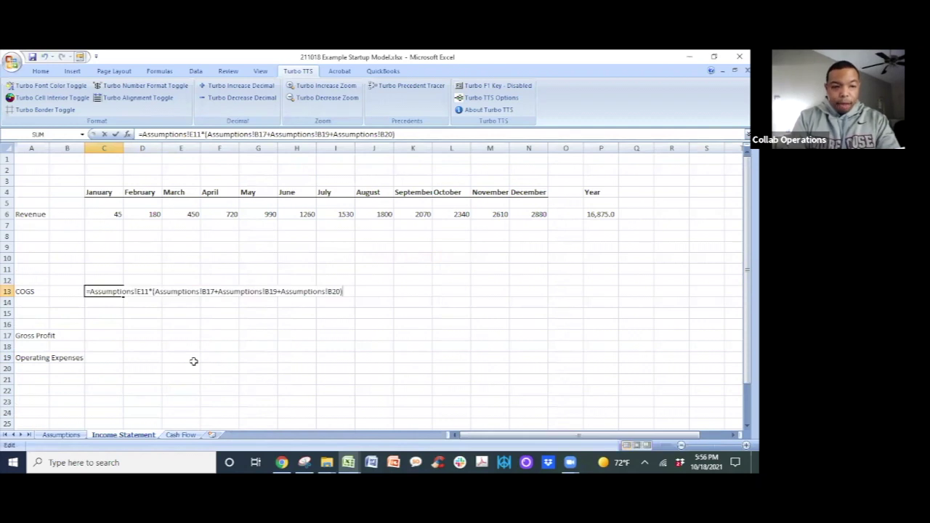
{"action": "left_click", "coordinate": [207, 292]}
{"action": "key", "text": "F4"}
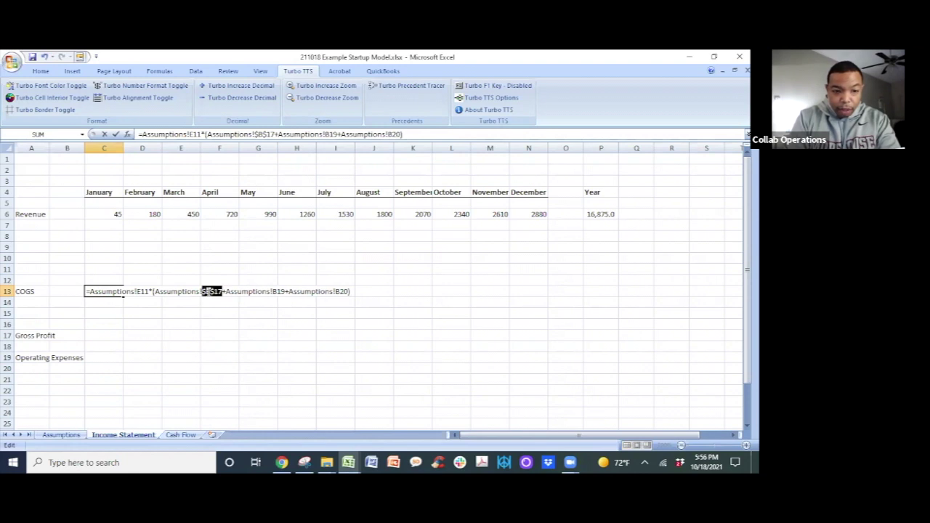
{"action": "left_click", "coordinate": [280, 291]}
{"action": "key", "text": "F4"}
{"action": "left_click", "coordinate": [347, 292]}
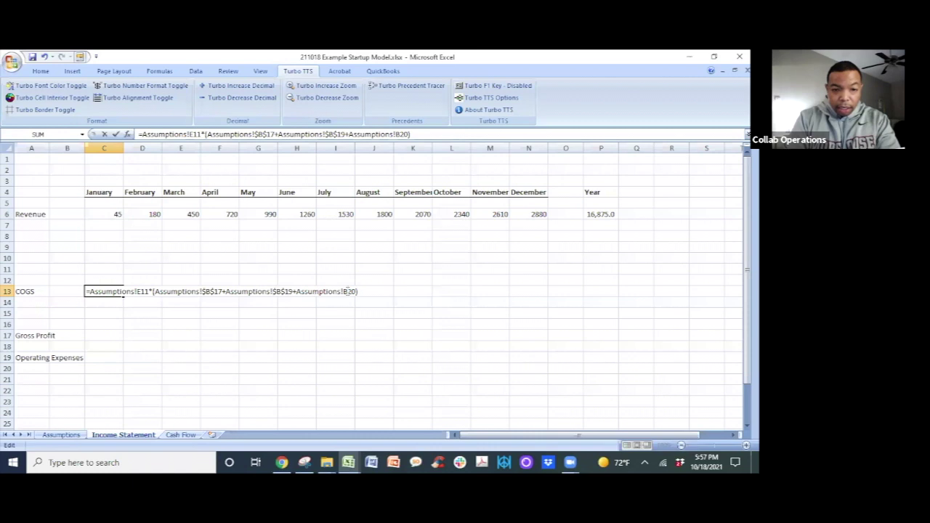
{"action": "key", "text": "F4"}
{"action": "key", "text": "Return"}
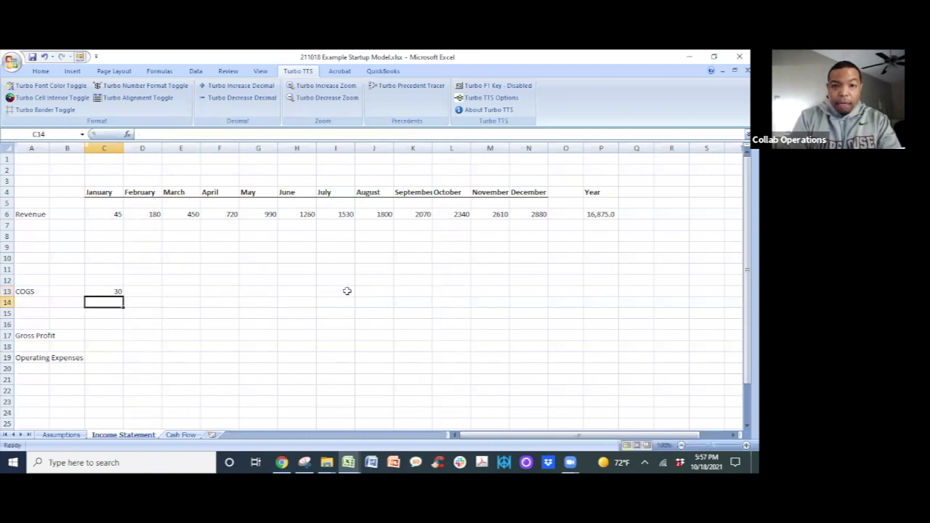
Fill the January COGS formula across row 13 of the Income Statement through December.
{"action": "key", "text": "shift+Right"}
{"action": "key", "text": "shift+Right"}
{"action": "key", "text": "shift+Right"}
{"action": "key", "text": "shift+Right"}
{"action": "key", "text": "shift+Right"}
{"action": "key", "text": "shift+Right"}
{"action": "key", "text": "shift+Right"}
{"action": "key", "text": "shift+Right"}
{"action": "key", "text": "shift+Right"}
{"action": "key", "text": "shift+Right"}
{"action": "key", "text": "shift+Right"}
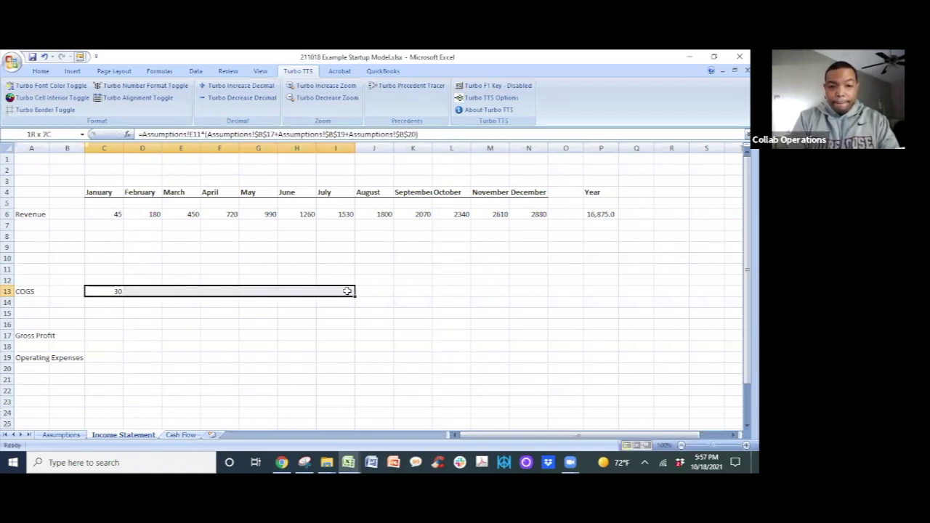
{"action": "key", "text": "ctrl+r"}
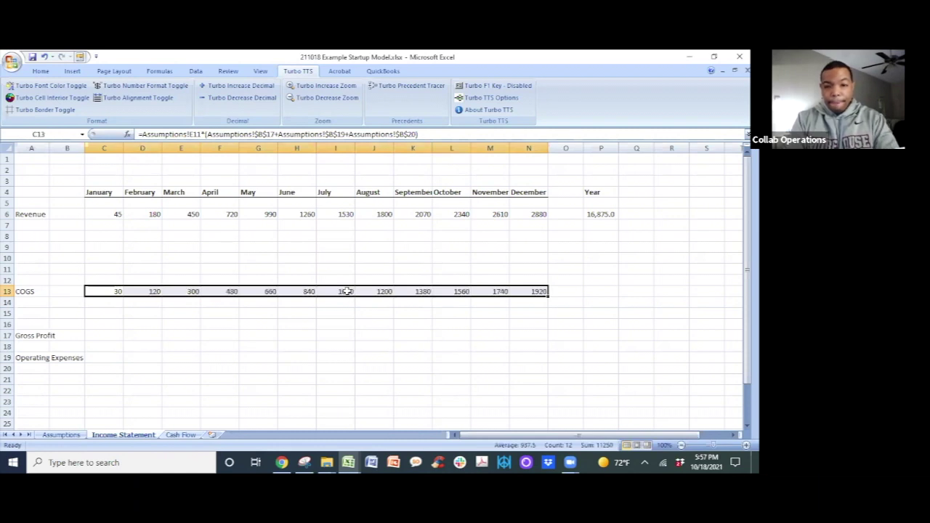
Paste only the formula of the yearly Revenue total in P6 into P13:P30 and format the COGS total with a thousands separator and one decimal.
{"action": "key", "text": "Right"}
{"action": "key", "text": "Right"}
{"action": "key", "text": "Right"}
{"action": "key", "text": "Right"}
{"action": "key", "text": "Right"}
{"action": "key", "text": "Right"}
{"action": "key", "text": "Right"}
{"action": "key", "text": "Right"}
{"action": "key", "text": "Right"}
{"action": "key", "text": "Right"}
{"action": "key", "text": "Right"}
{"action": "key", "text": "Right"}
{"action": "key", "text": "Right"}
{"action": "key", "text": "Right"}
{"action": "key", "text": "Up"}
{"action": "key", "text": "Left"}
{"action": "key", "text": "Up"}
{"action": "key", "text": "Up"}
{"action": "key", "text": "Up"}
{"action": "key", "text": "Up"}
{"action": "key", "text": "Up"}
{"action": "key", "text": "Up"}
{"action": "key", "text": "ctrl+c"}
{"action": "key", "text": "Down"}
{"action": "key", "text": "Down"}
{"action": "key", "text": "Down"}
{"action": "key", "text": "Down"}
{"action": "key", "text": "Down"}
{"action": "key", "text": "Down"}
{"action": "key", "text": "Down"}
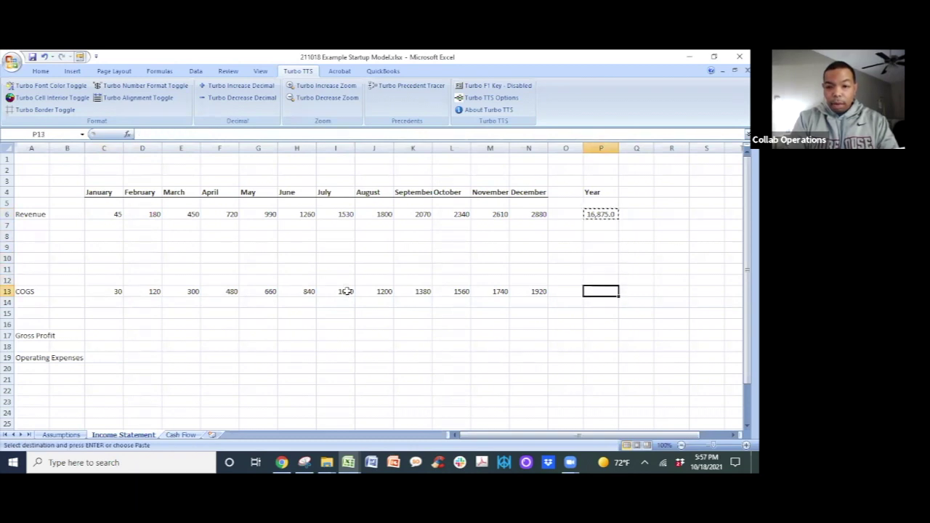
{"action": "key", "text": "shift+Down"}
{"action": "key", "text": "shift+Down"}
{"action": "key", "text": "shift+Down"}
{"action": "key", "text": "shift+Down"}
{"action": "key", "text": "shift+Down"}
{"action": "key", "text": "shift+Down"}
{"action": "key", "text": "shift+Down"}
{"action": "key", "text": "shift+Down"}
{"action": "key", "text": "shift+Down"}
{"action": "key", "text": "shift+Down"}
{"action": "key", "text": "shift+Down"}
{"action": "key", "text": "shift+Down"}
{"action": "key", "text": "shift+Down"}
{"action": "key", "text": "shift+Down"}
{"action": "key", "text": "shift+Down"}
{"action": "key", "text": "shift+Down"}
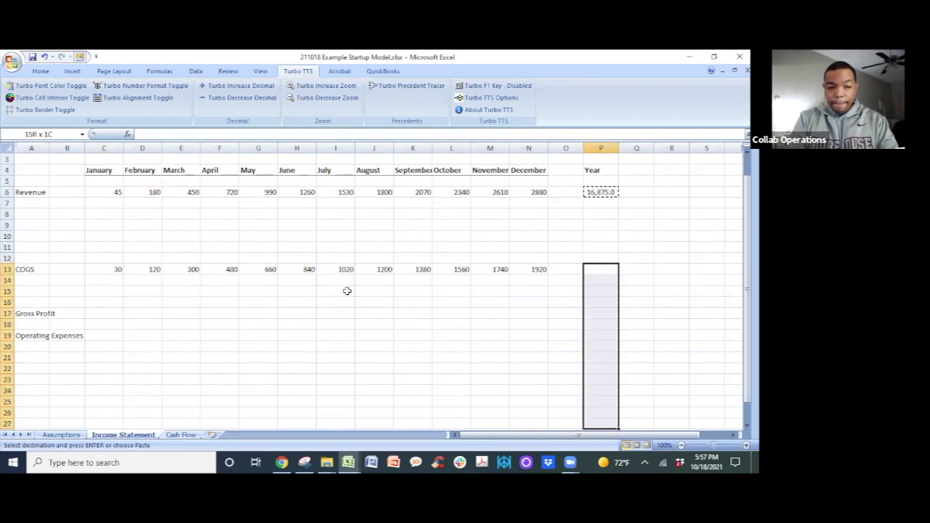
{"action": "key", "text": "shift+Down"}
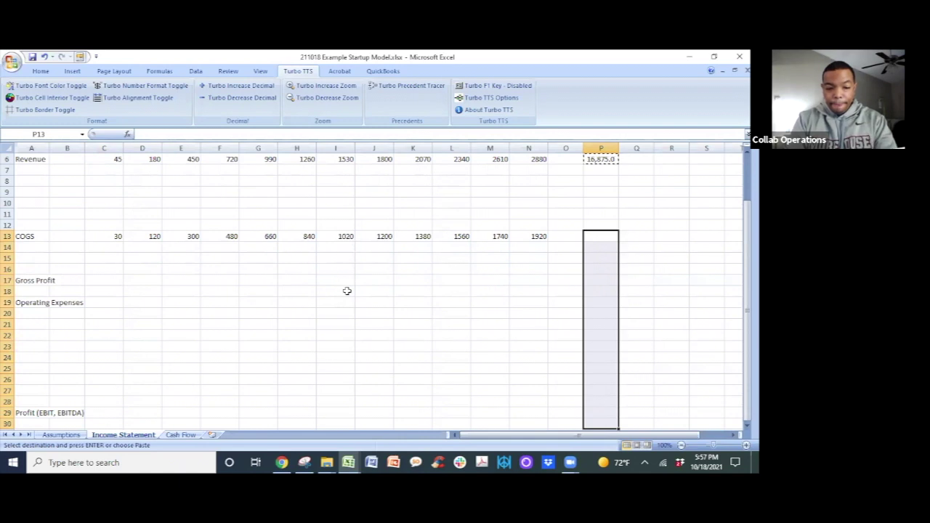
{"action": "key", "text": "alt+e"}
{"action": "key", "text": "s"}
{"action": "key", "text": "f"}
{"action": "key", "text": "Return"}
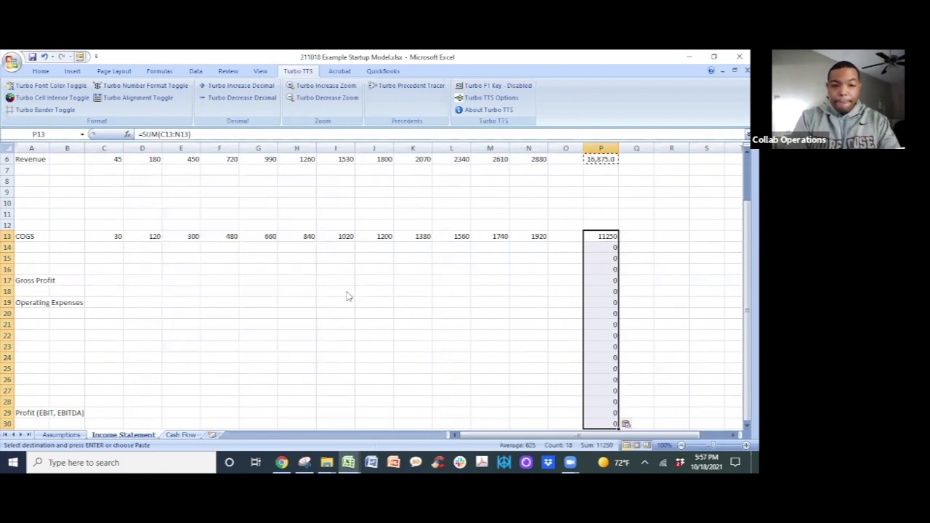
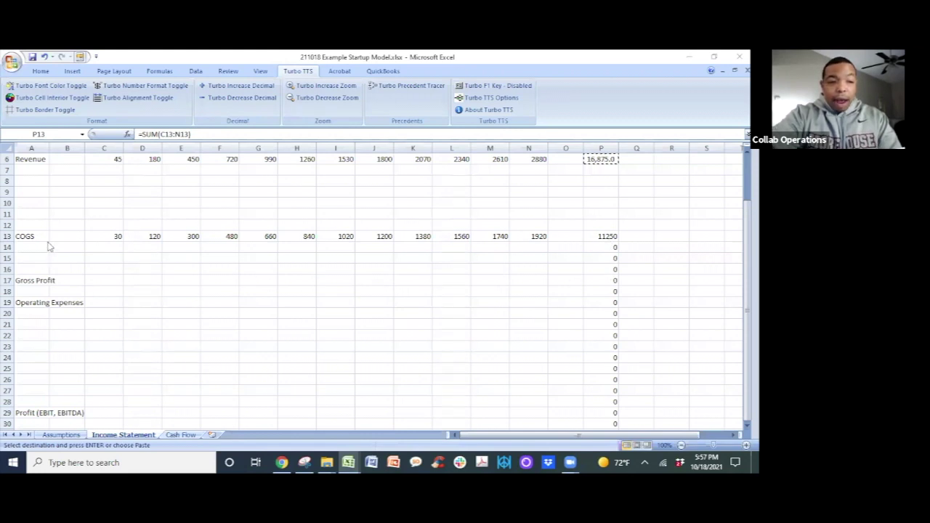
{"action": "key", "text": "Return"}
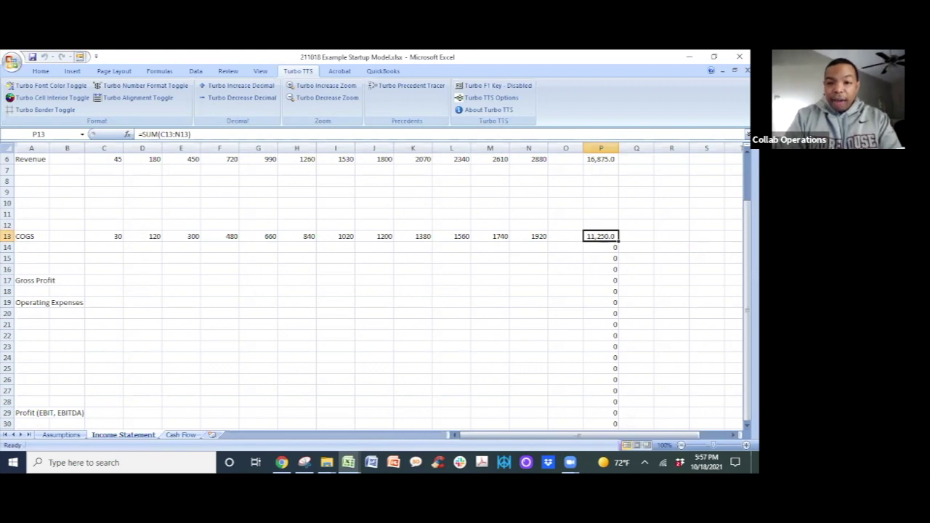
Calculate the yearly gross profit in P17 as total Revenue minus total COGS, using =P6-P13.
{"action": "key", "text": "Down"}
{"action": "key", "text": "Left"}
{"action": "key", "text": "Left"}
{"action": "key", "text": "Left"}
{"action": "key", "text": "Down"}
{"action": "key", "text": "Down"}
{"action": "key", "text": "Left"}
{"action": "key", "text": "Left"}
{"action": "key", "text": "Left"}
{"action": "key", "text": "Left"}
{"action": "key", "text": "Left"}
{"action": "key", "text": "Left"}
{"action": "key", "text": "Down"}
{"action": "key", "text": "Left"}
{"action": "key", "text": "Left"}
{"action": "key", "text": "Left"}
{"action": "key", "text": "Left"}
{"action": "key", "text": "Left"}
{"action": "key", "text": "Right"}
{"action": "key", "text": "Right"}
{"action": "key", "text": "Right"}
{"action": "key", "text": "Right"}
{"action": "key", "text": "Right"}
{"action": "key", "text": "Right"}
{"action": "key", "text": "Right"}
{"action": "key", "text": "Right"}
{"action": "key", "text": "Right"}
{"action": "key", "text": "Right"}
{"action": "key", "text": "Right"}
{"action": "key", "text": "Right"}
{"action": "key", "text": "Right"}
{"action": "key", "text": "Right"}
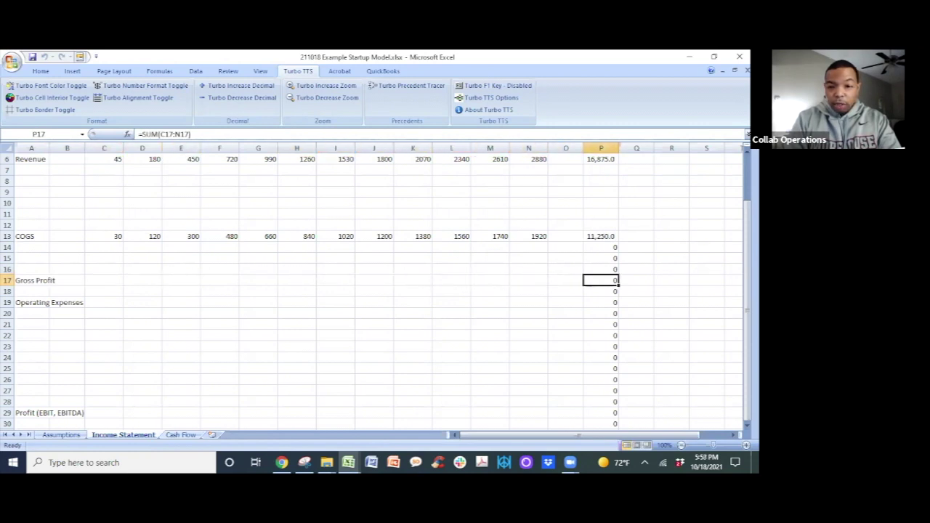
{"action": "type", "text": "="}
{"action": "key", "text": "Up"}
{"action": "key", "text": "Up"}
{"action": "key", "text": "Up"}
{"action": "key", "text": "Up"}
{"action": "key", "text": "Up"}
{"action": "key", "text": "Up"}
{"action": "key", "text": "Up"}
{"action": "key", "text": "Up"}
{"action": "key", "text": "Up"}
{"action": "key", "text": "Up"}
{"action": "key", "text": "Up"}
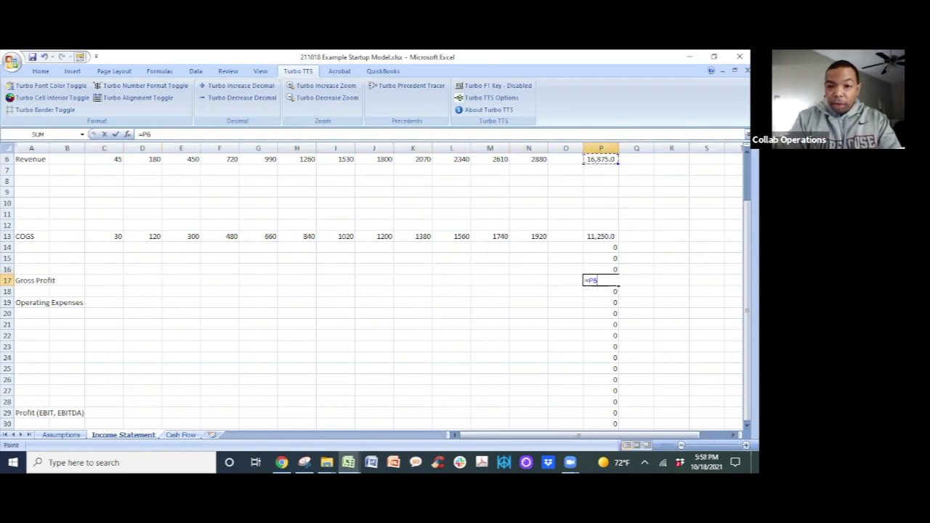
{"action": "type", "text": "-"}
{"action": "key", "text": "Up"}
{"action": "key", "text": "Up"}
{"action": "key", "text": "Up"}
{"action": "key", "text": "Up"}
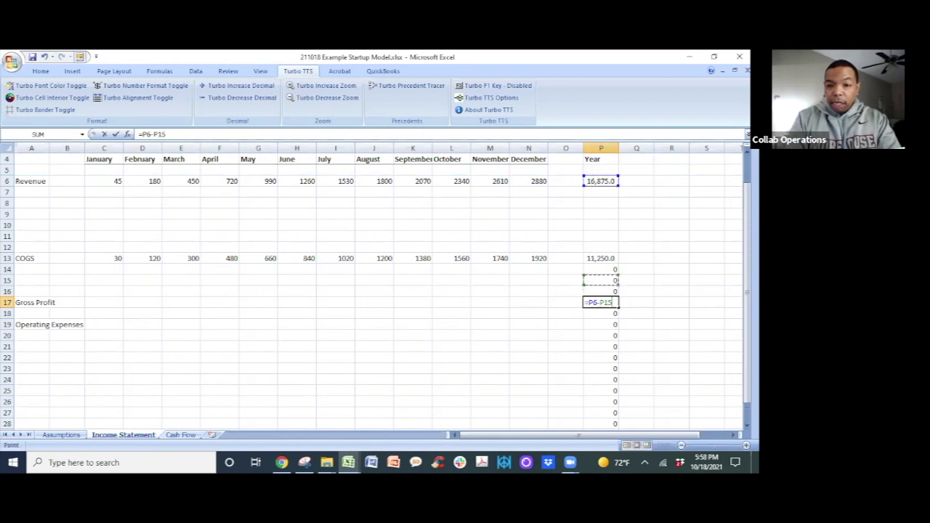
{"action": "key", "text": "Return"}
Clear the unneeded sum formulas from P14:P16 between the yearly COGS and Gross Profit.
{"action": "key", "text": "Up"}
{"action": "key", "text": "Up"}
{"action": "key", "text": "Up"}
{"action": "key", "text": "Up"}
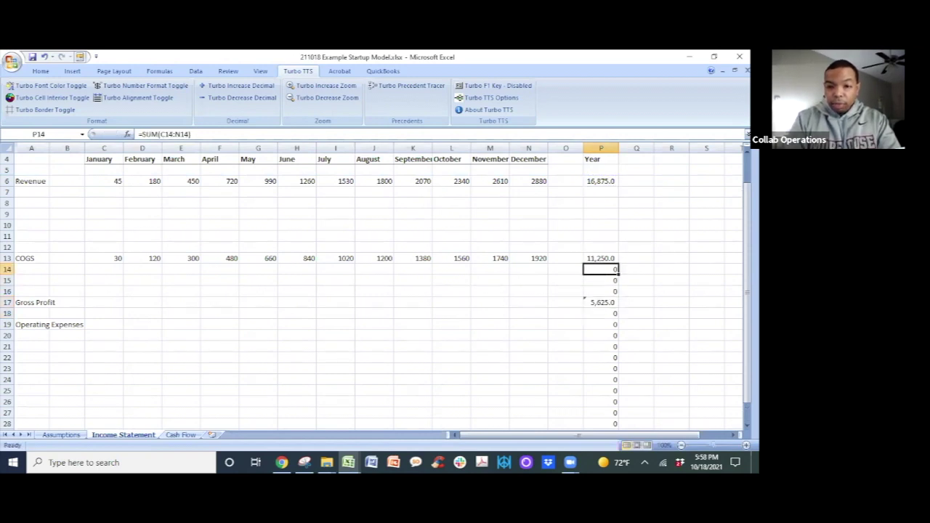
{"action": "key", "text": "shift+Down"}
{"action": "key", "text": "shift+Down"}
{"action": "key", "text": "Delete"}
Calculate the yearly gross margin in Q17 with =P17/P6 and format it as a percentage with one decimal.
{"action": "key", "text": "Left"}
{"action": "key", "text": "Down"}
{"action": "key", "text": "Down"}
{"action": "key", "text": "Down"}
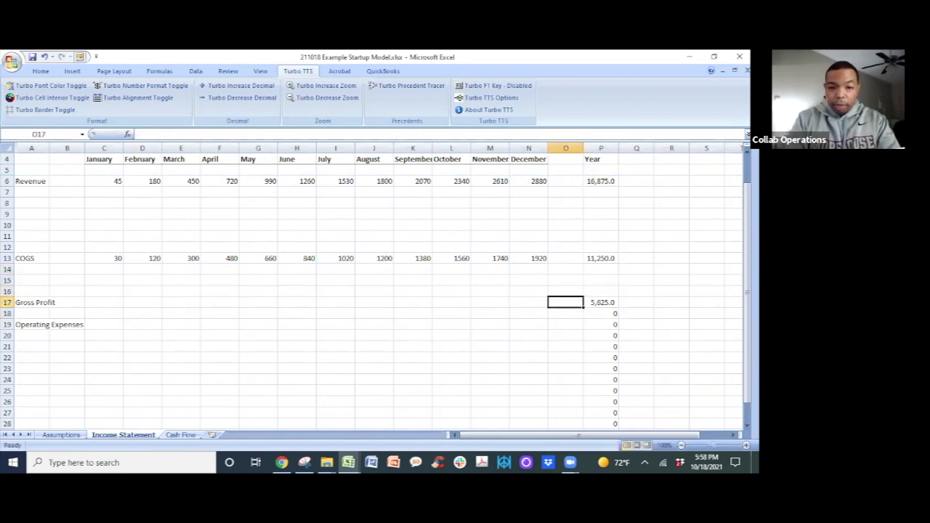
{"action": "key", "text": "Right"}
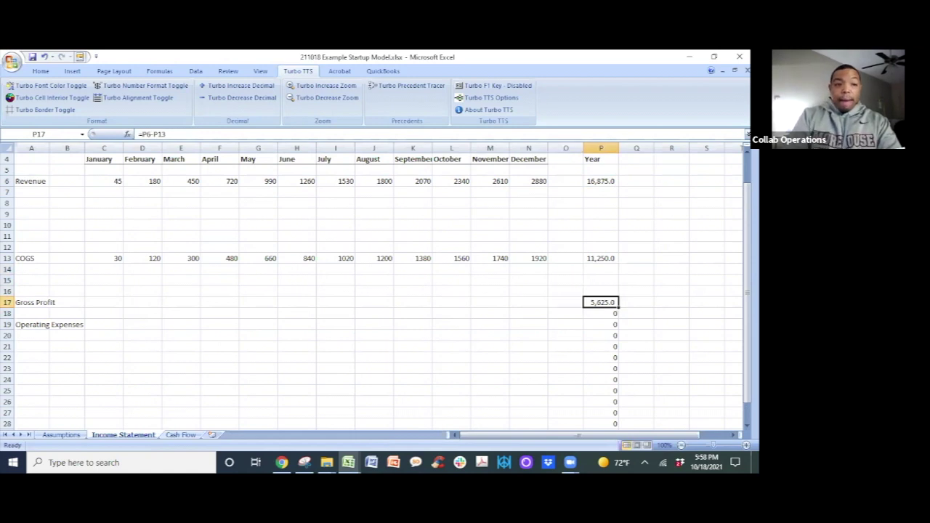
{"action": "key", "text": "Right"}
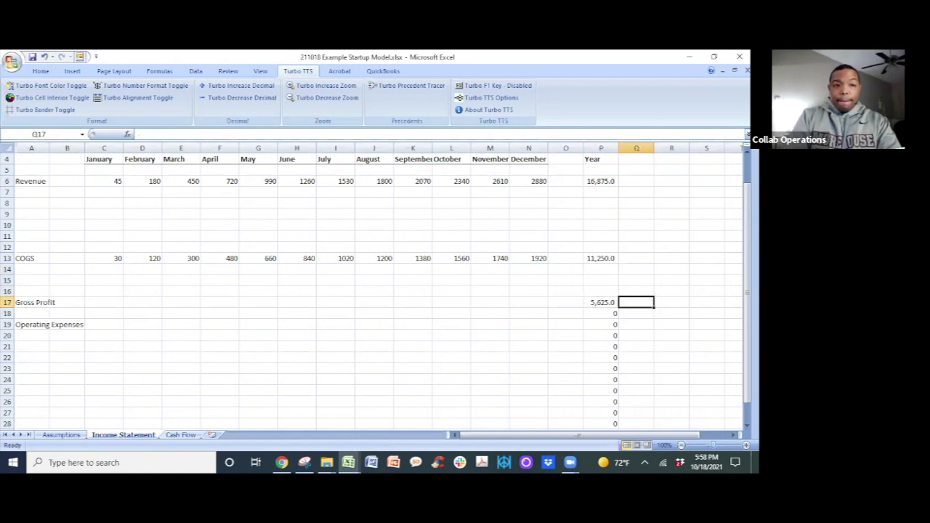
{"action": "type", "text": "="}
{"action": "key", "text": "Left"}
{"action": "type", "text": "/"}
{"action": "key", "text": "Left"}
{"action": "key", "text": "Up"}
{"action": "key", "text": "Up"}
{"action": "key", "text": "Up"}
{"action": "key", "text": "Up"}
{"action": "key", "text": "Up"}
{"action": "key", "text": "Up"}
{"action": "key", "text": "Up"}
{"action": "key", "text": "Up"}
{"action": "key", "text": "Up"}
{"action": "key", "text": "Up"}
{"action": "key", "text": "Up"}
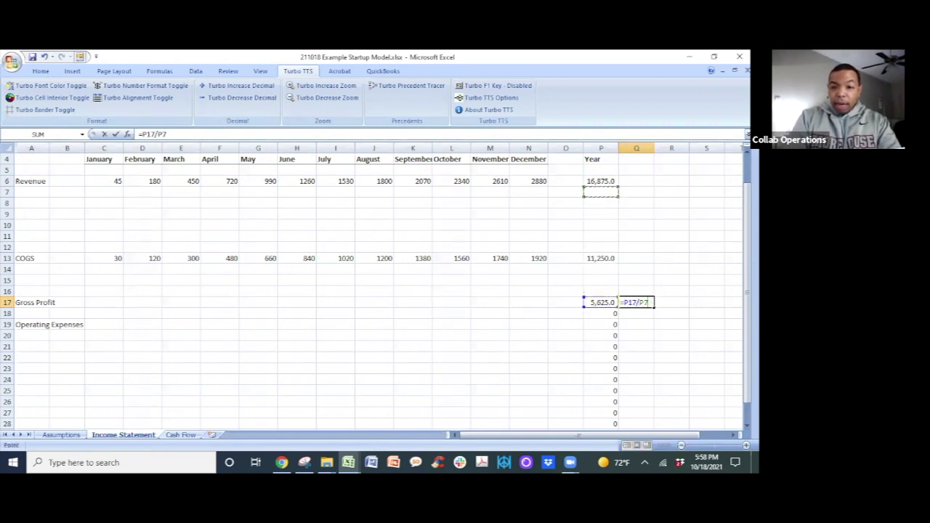
{"action": "key", "text": "Return"}
{"action": "key", "text": "Up"}
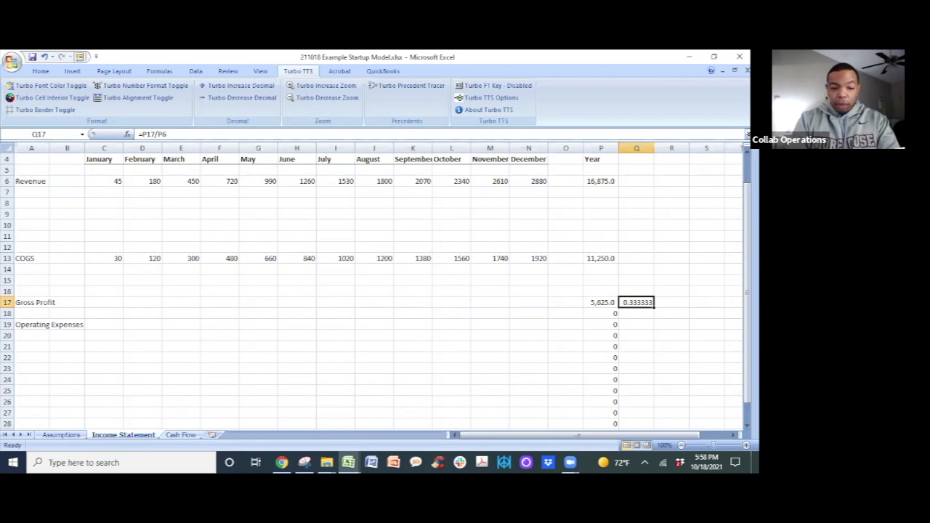
{"action": "key", "text": "ctrl+shift+1"}
{"action": "key", "text": "ctrl+shift+1"}
{"action": "left_click", "coordinate": [636, 313]}
{"action": "left_click", "coordinate": [636, 324]}
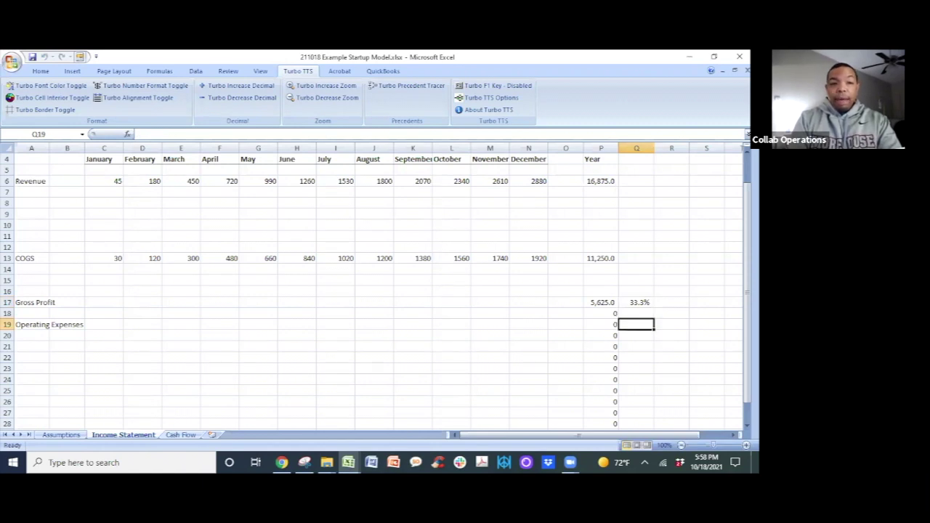
{"action": "key", "text": "Up"}
{"action": "key", "text": "Up"}
{"action": "key", "text": "Up"}
{"action": "key", "text": "Up"}
{"action": "key", "text": "Up"}
{"action": "key", "text": "Up"}
{"action": "key", "text": "Up"}
{"action": "key", "text": "Up"}
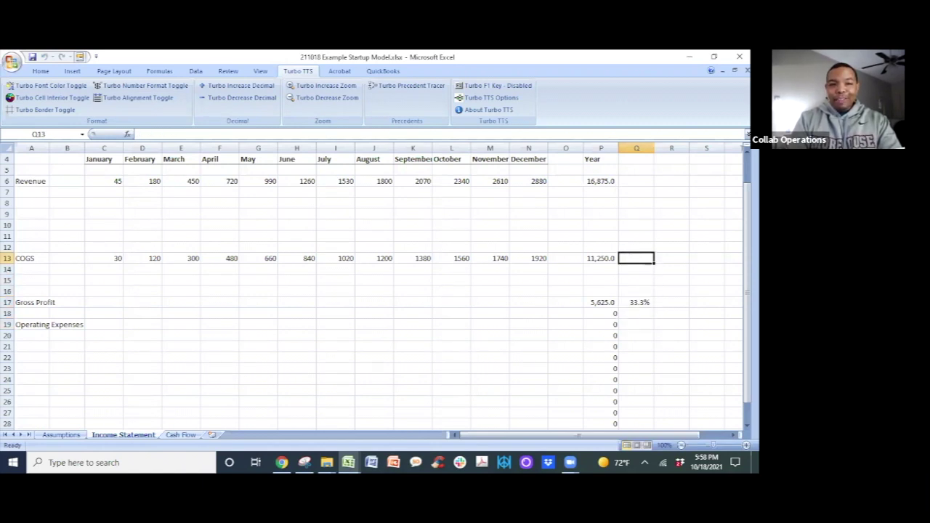
{"action": "key", "text": "Left"}
{"action": "key", "text": "Down"}
{"action": "key", "text": "Down"}
{"action": "key", "text": "Down"}
{"action": "key", "text": "Down"}
{"action": "key", "text": "Down"}
{"action": "key", "text": "Down"}
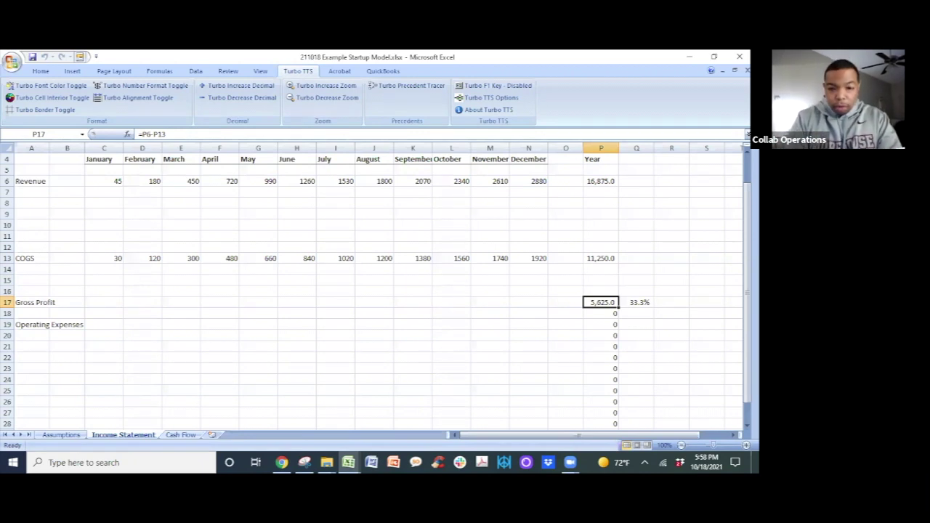
Add the operating expense labels Platform fee in A21 and Advertising / marketing in A22 of the income statement.
{"action": "key", "text": "Down"}
{"action": "key", "text": "Left"}
{"action": "key", "text": "Left"}
{"action": "key", "text": "Left"}
{"action": "key", "text": "Left"}
{"action": "key", "text": "Left"}
{"action": "key", "text": "Left"}
{"action": "key", "text": "Left"}
{"action": "key", "text": "Home"}
{"action": "key", "text": "Down"}
{"action": "key", "text": "Down"}
{"action": "key", "text": "Down"}
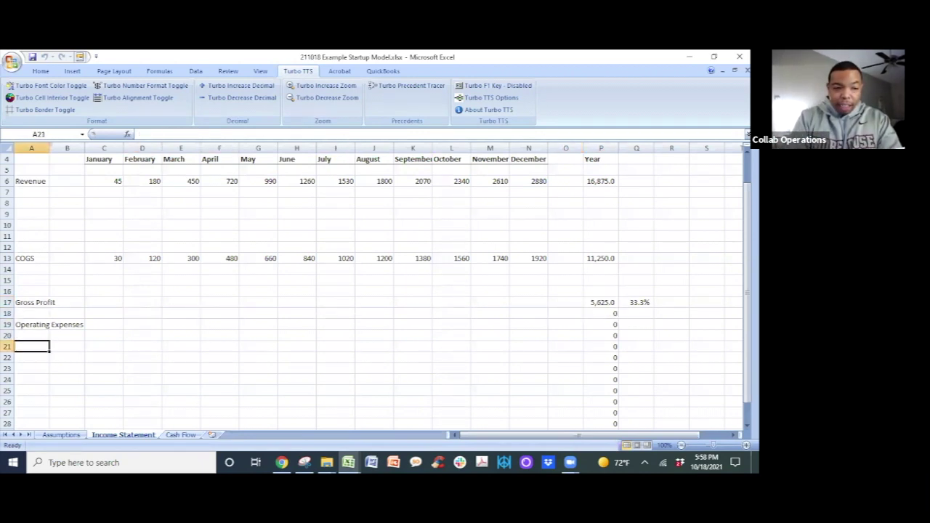
{"action": "type", "text": "Platform fee"}
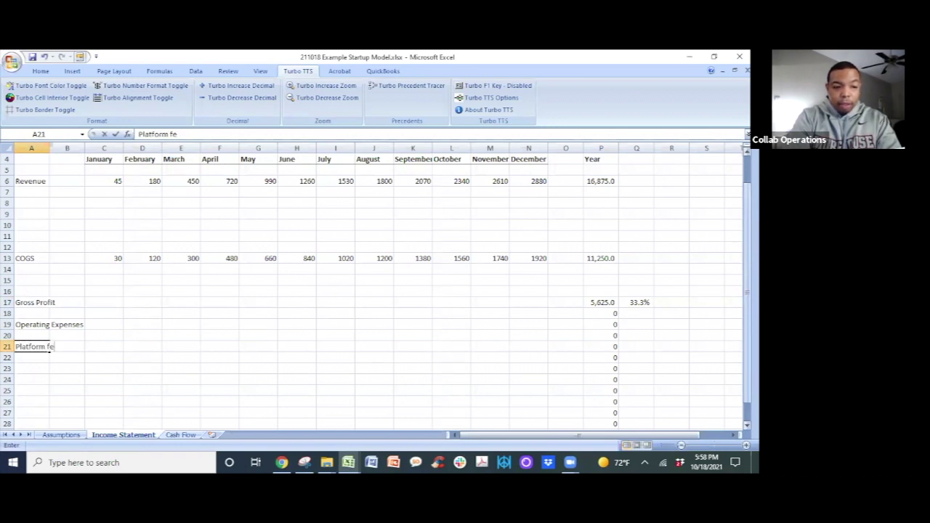
{"action": "key", "text": "Return"}
{"action": "type", "text": "Advertising"}
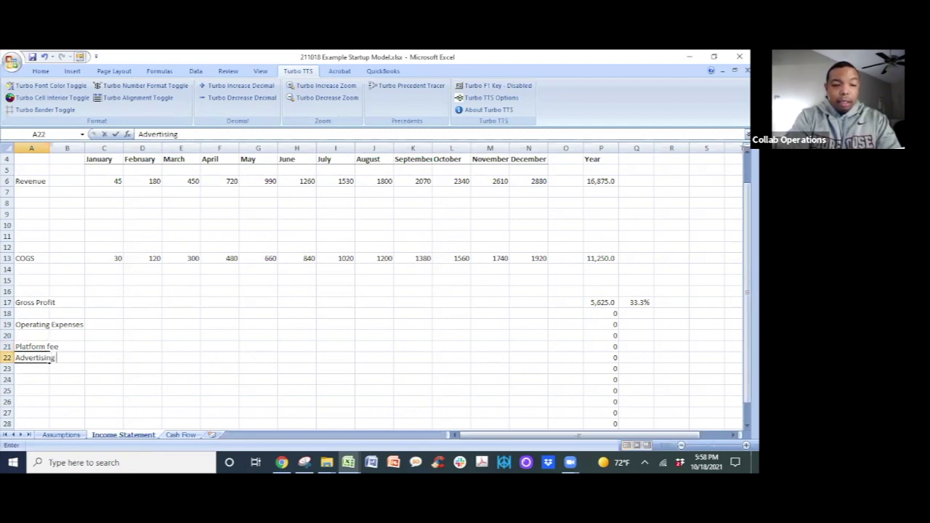
{"action": "type", "text": " / marketing"}
{"action": "key", "text": "Return"}
On the Assumptions sheet, bold the site/platform cost, salaries and advertising/marketing spend values in B18, B23 and B26.
{"action": "key", "text": "ctrl+Page_Up"}
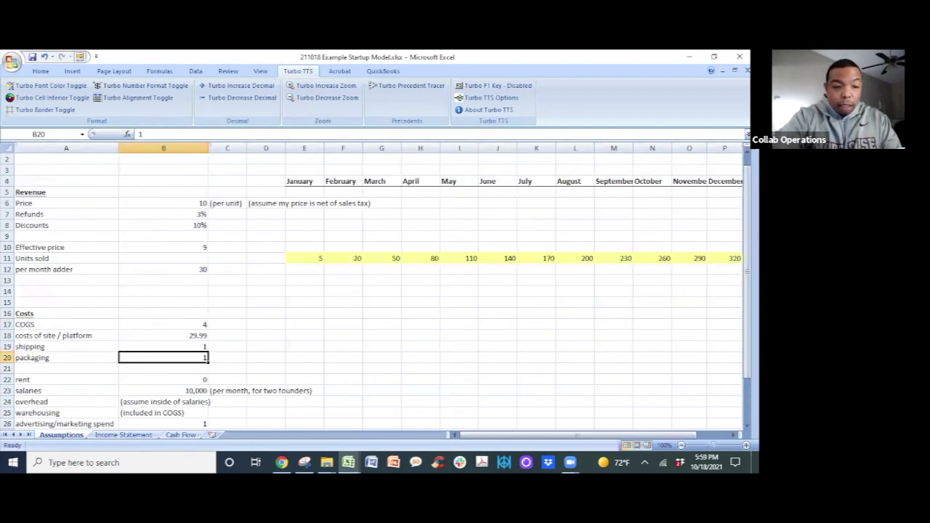
{"action": "scroll", "coordinate": [293, 256], "scroll_direction": "down", "scroll_amount": 3}
{"action": "left_click", "coordinate": [194, 235]}
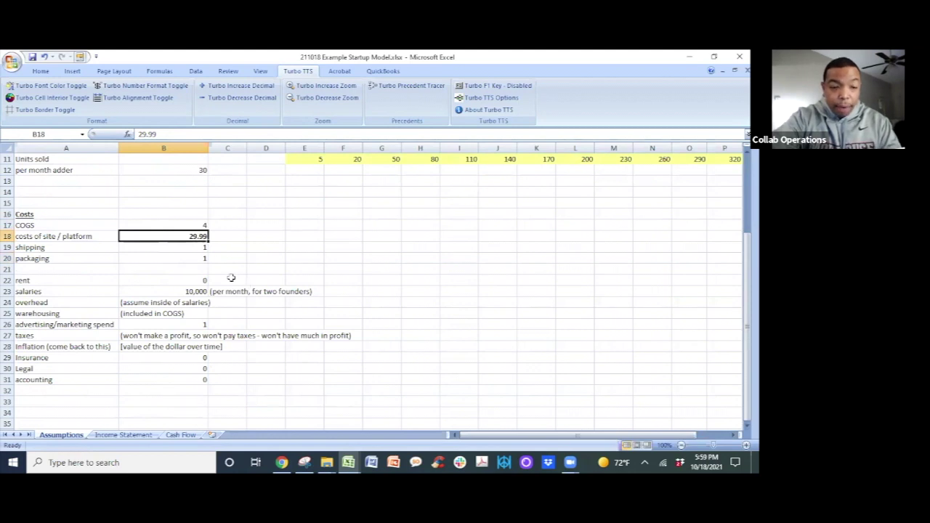
{"action": "left_click", "coordinate": [197, 291]}
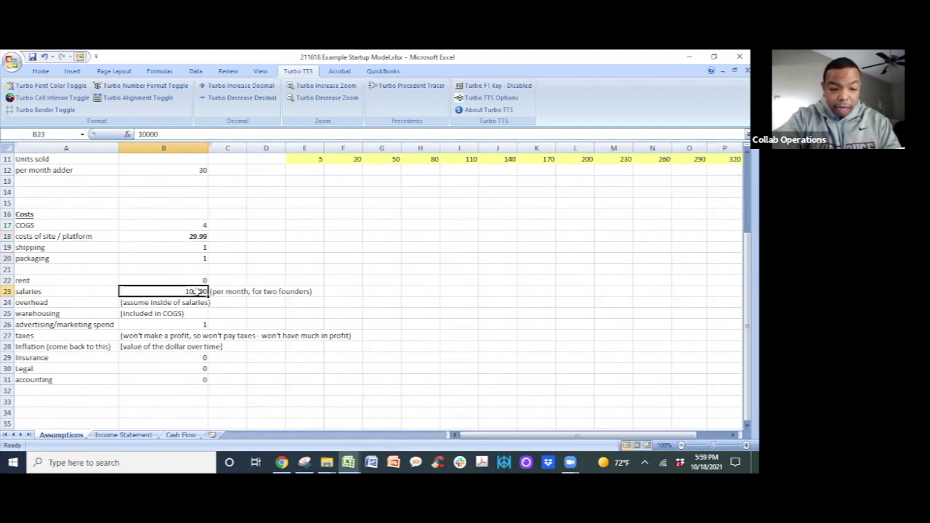
{"action": "left_click", "coordinate": [201, 327]}
{"action": "left_click_drag", "start_coordinate": [207, 358], "coordinate": [202, 377]}
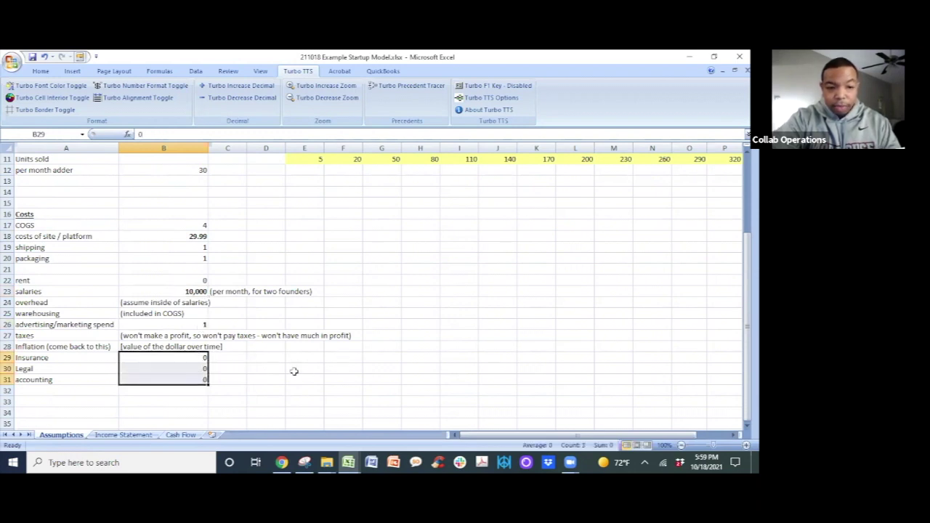
Add the expense label Salaries in A23 of the income statement.
{"action": "key", "text": "ctrl+Page_Down"}
{"action": "type", "text": "Salaries"}
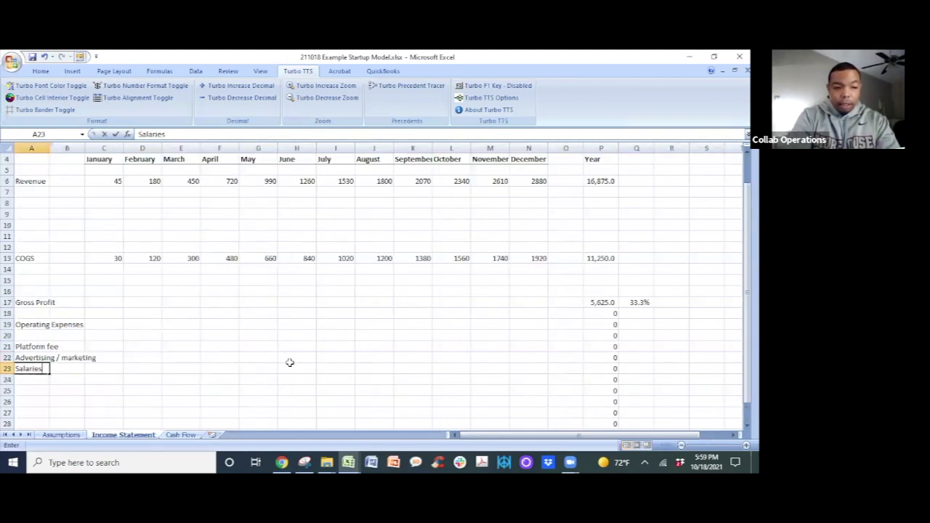
{"action": "key", "text": "Return"}
Link the January platform fee in C21 to the site/platform cost assumption with =Assumptions!$B$18.
{"action": "key", "text": "Right"}
{"action": "key", "text": "Up"}
{"action": "key", "text": "Up"}
{"action": "key", "text": "Up"}
{"action": "key", "text": "Right"}
{"action": "key", "text": "Left"}
{"action": "key", "text": "Right"}
{"action": "type", "text": "="}
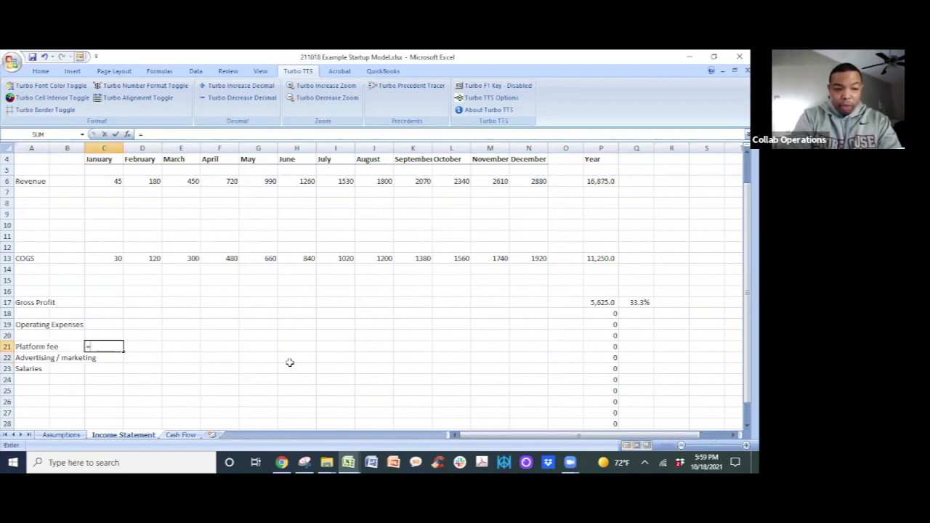
{"action": "key", "text": "ctrl+Page_Up"}
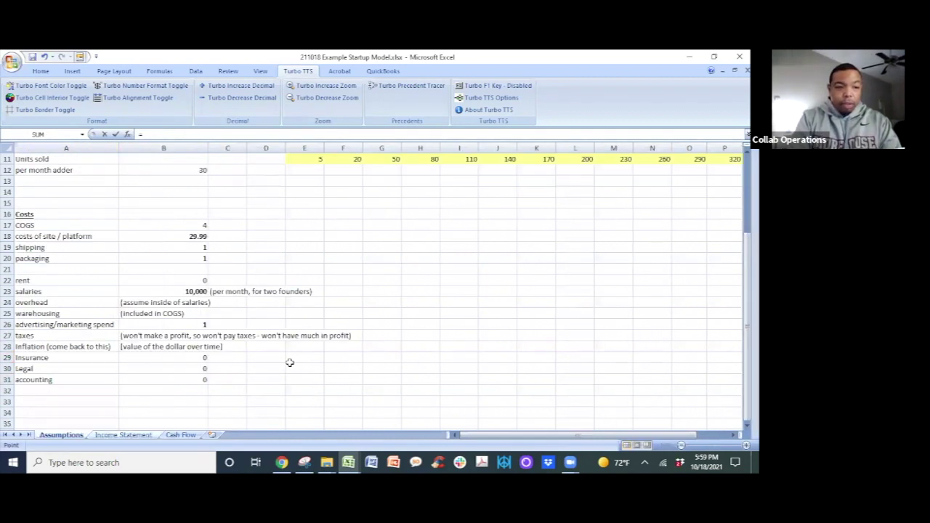
{"action": "left_click", "coordinate": [189, 236]}
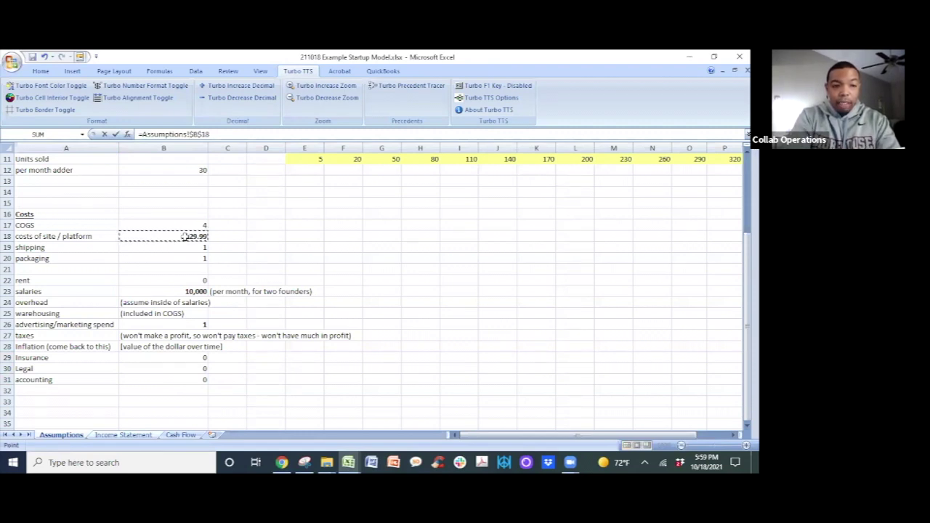
{"action": "key", "text": "Return"}
Fill the January platform fee formula across through December in row 21.
{"action": "key", "text": "Up"}
{"action": "key", "text": "shift+Right"}
{"action": "key", "text": "shift+Right"}
{"action": "key", "text": "shift+Right"}
{"action": "key", "text": "shift+Right"}
{"action": "key", "text": "shift+Right"}
{"action": "key", "text": "shift+Right"}
{"action": "key", "text": "shift+Right"}
{"action": "key", "text": "shift+Right"}
{"action": "key", "text": "shift+Right"}
{"action": "key", "text": "shift+Right"}
{"action": "key", "text": "shift+Right"}
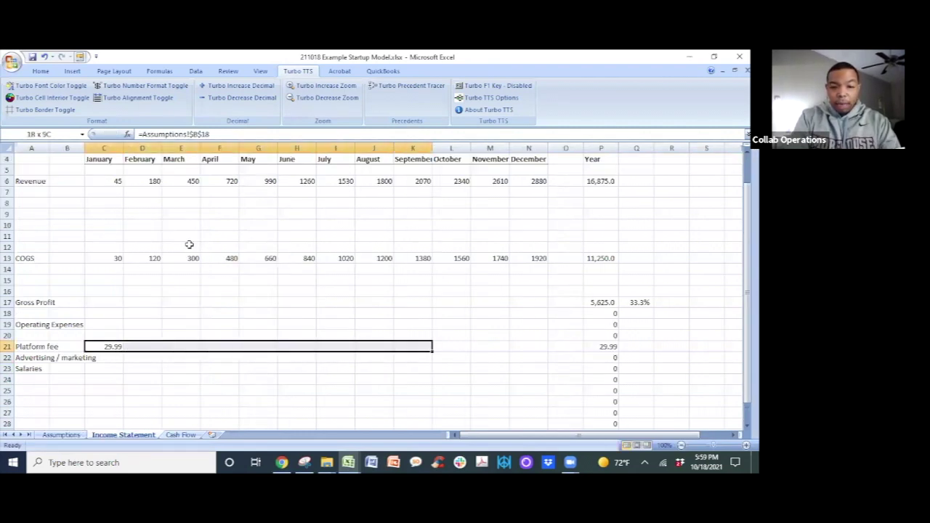
{"action": "key", "text": "ctrl+r"}
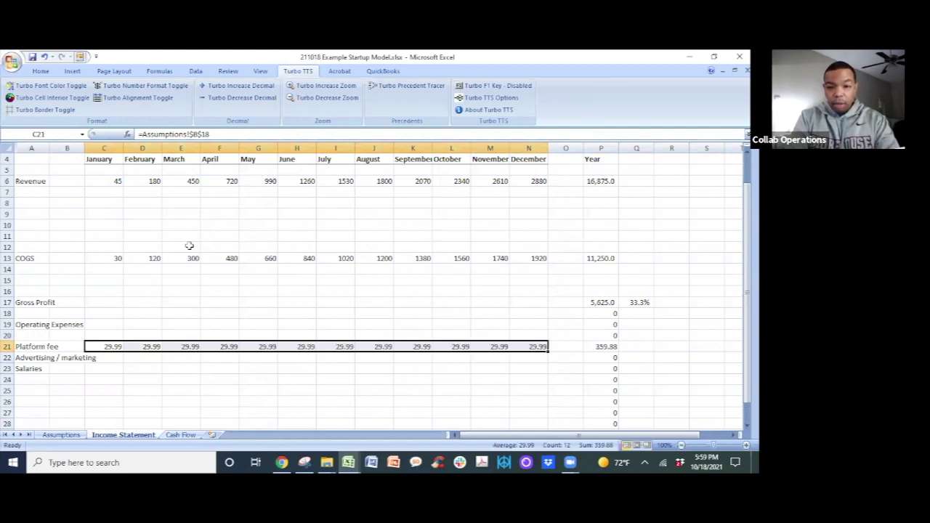
Add the note (per unit) in C26 beside the advertising/marketing spend value on the Assumptions sheet.
{"action": "key", "text": "Down"}
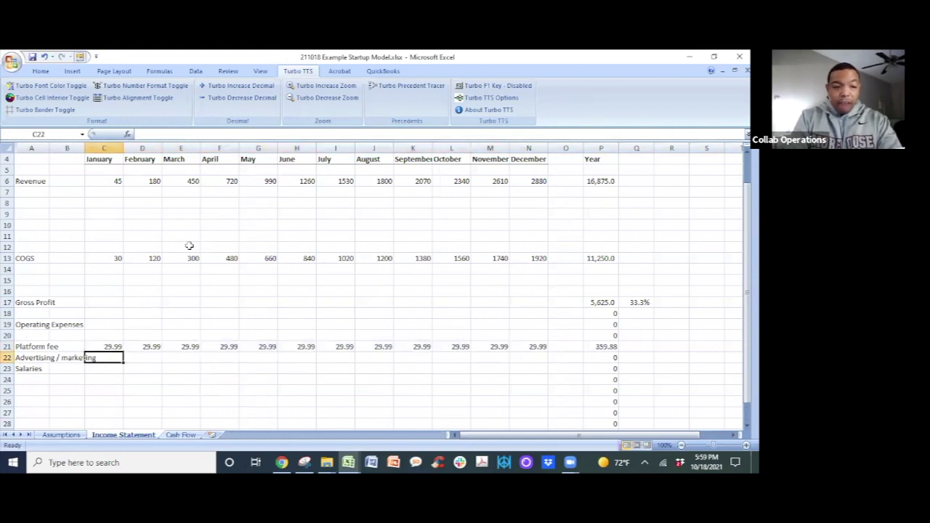
{"action": "key", "text": "ctrl+Page_Up"}
{"action": "key", "text": "Up"}
{"action": "key", "text": "Up"}
{"action": "key", "text": "Up"}
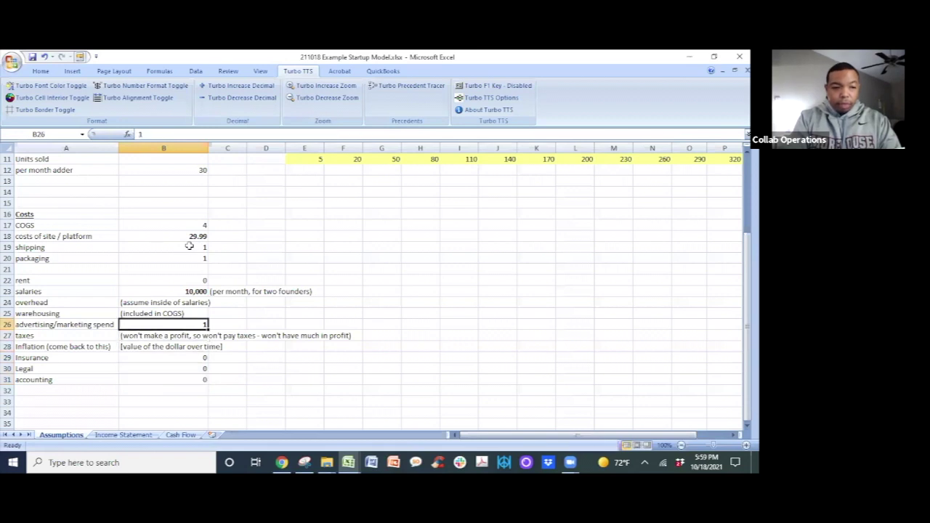
{"action": "key", "text": "Right"}
{"action": "type", "text": "(per unit)"}
{"action": "key", "text": "Return"}
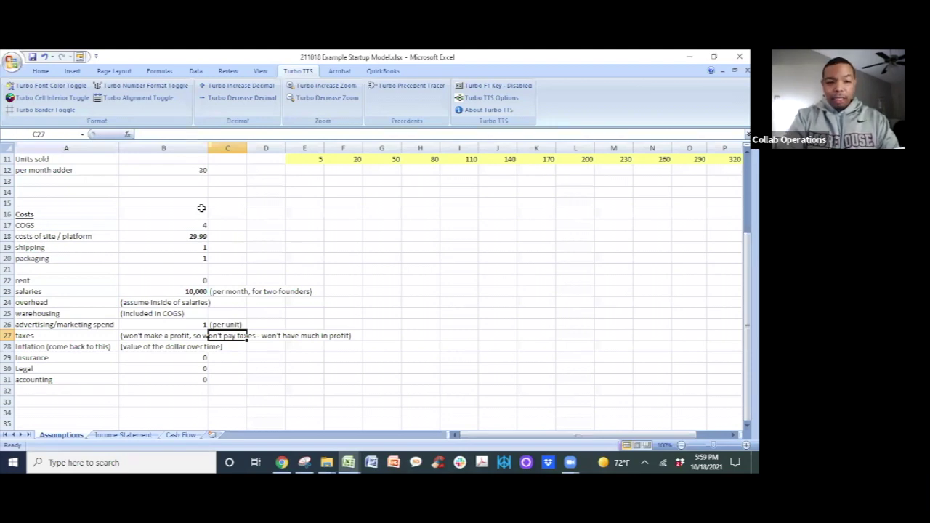
Calculate January advertising / marketing in C22 of the income statement as units sold times spend per unit, using =Assumptions!E11*Assumptions!$B$26.
{"action": "key", "text": "ctrl+Page_Down"}
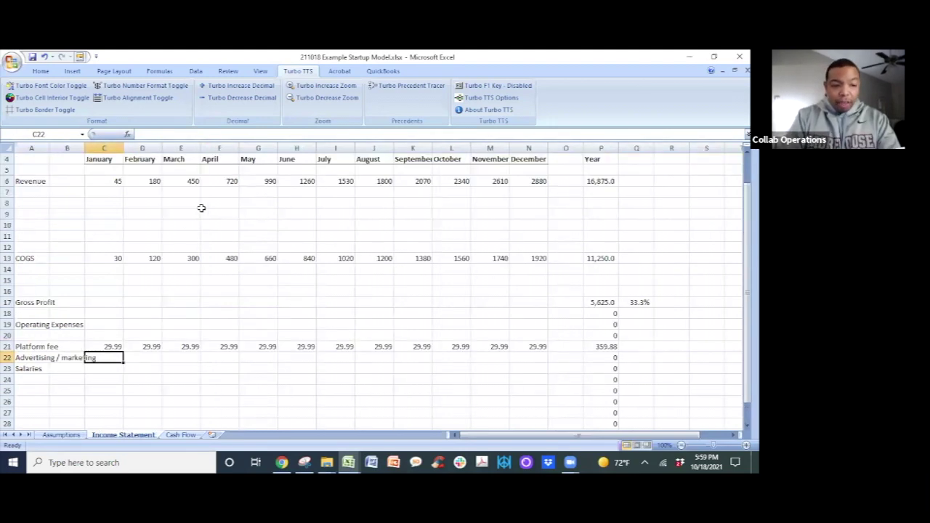
{"action": "key", "text": "Left"}
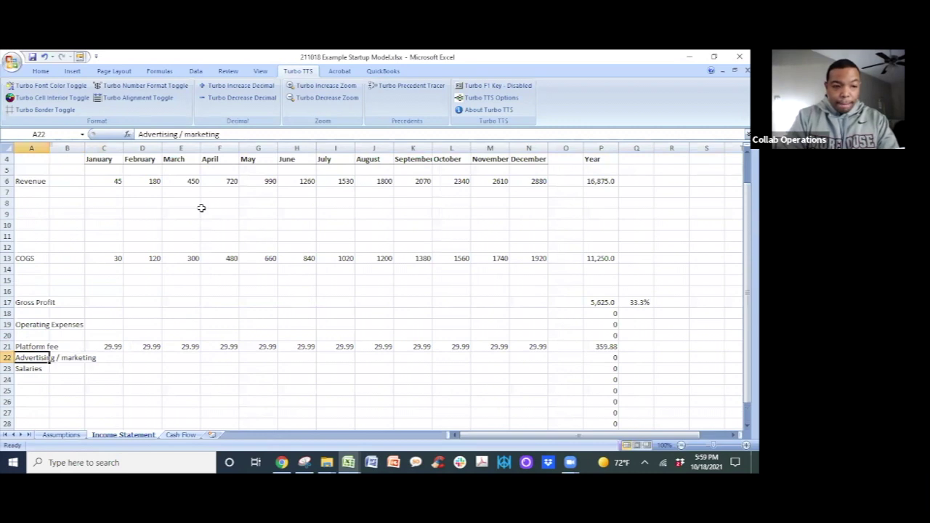
{"action": "key", "text": "Right"}
{"action": "key", "text": "Right"}
{"action": "type", "text": "="}
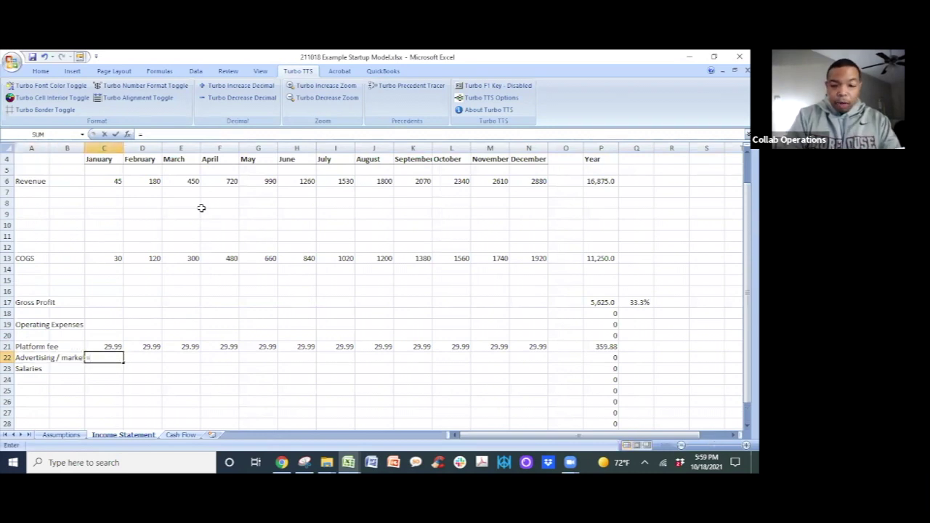
{"action": "key", "text": "ctrl+Page_Up"}
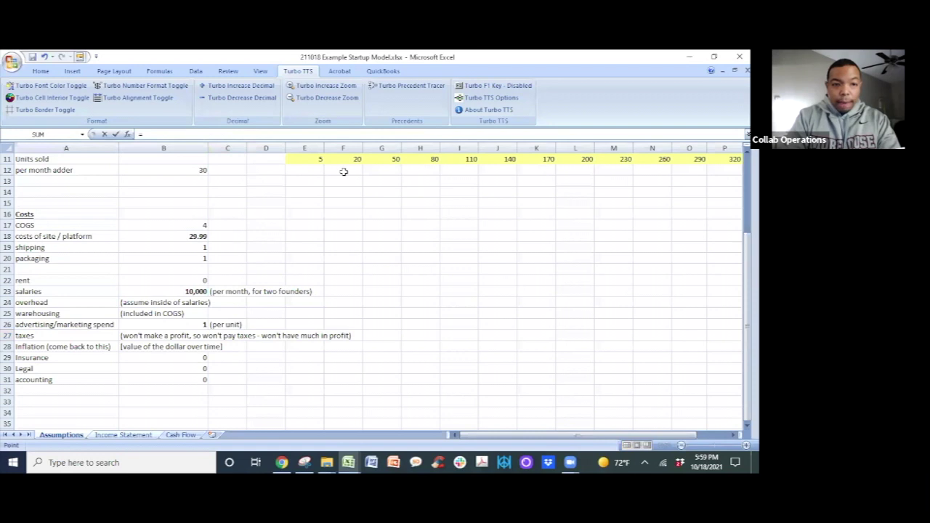
{"action": "left_click", "coordinate": [313, 159]}
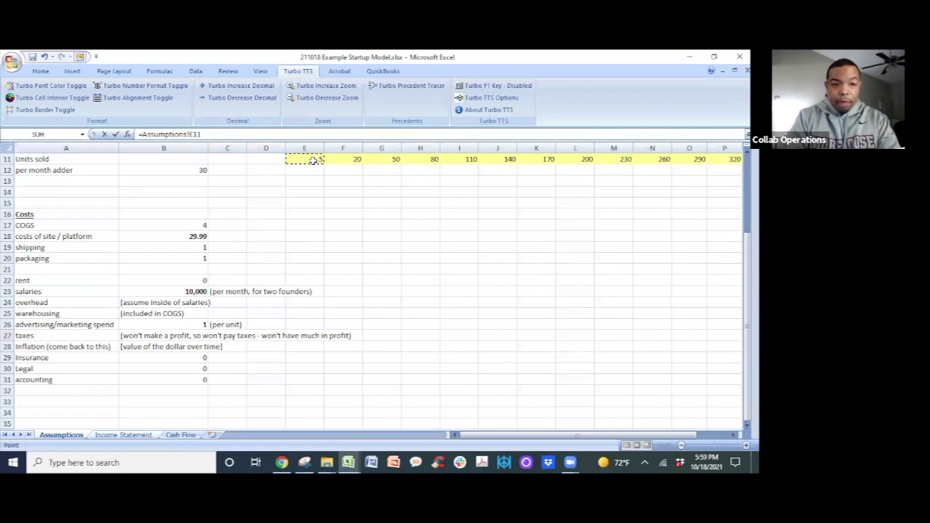
{"action": "type", "text": "*"}
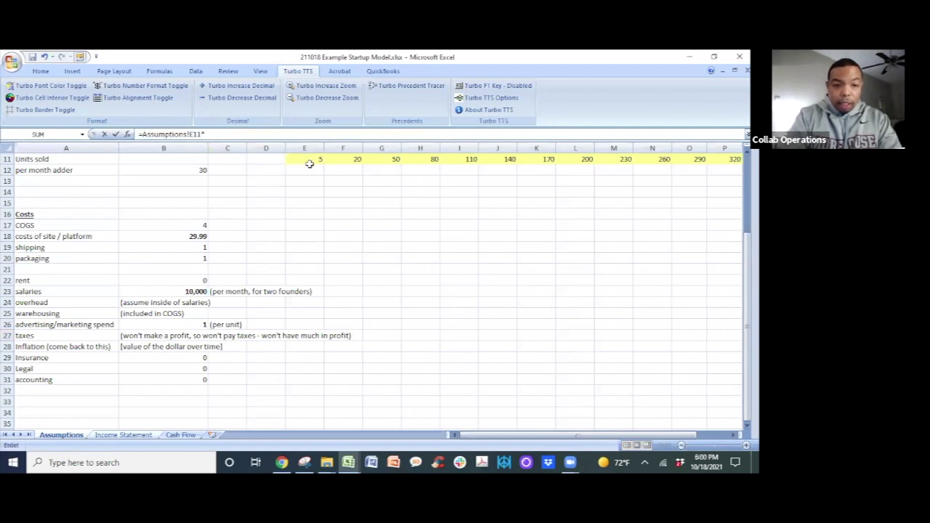
{"action": "left_click", "coordinate": [202, 324]}
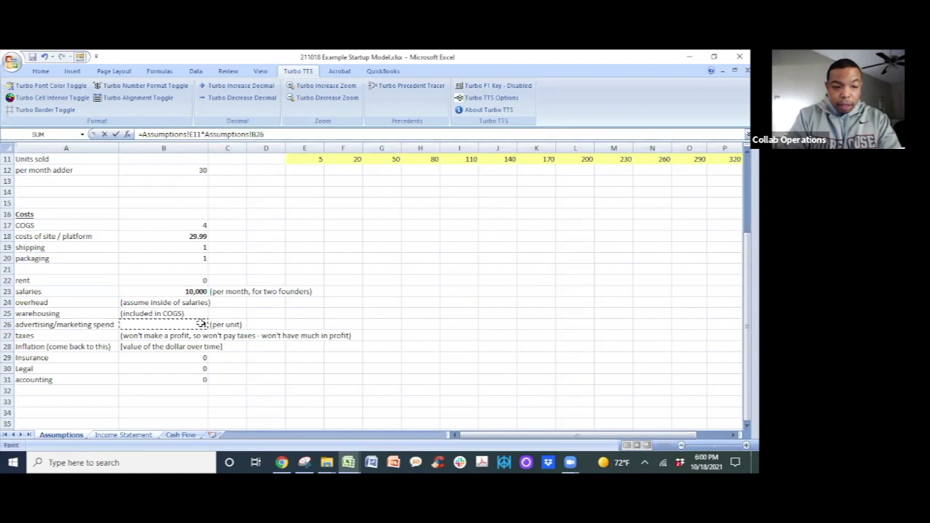
{"action": "key", "text": "F4"}
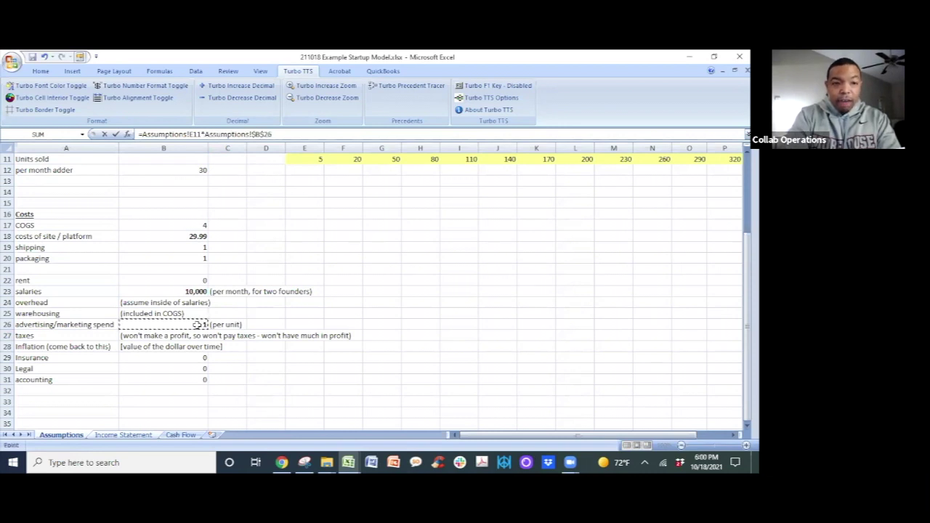
{"action": "key", "text": "Return"}
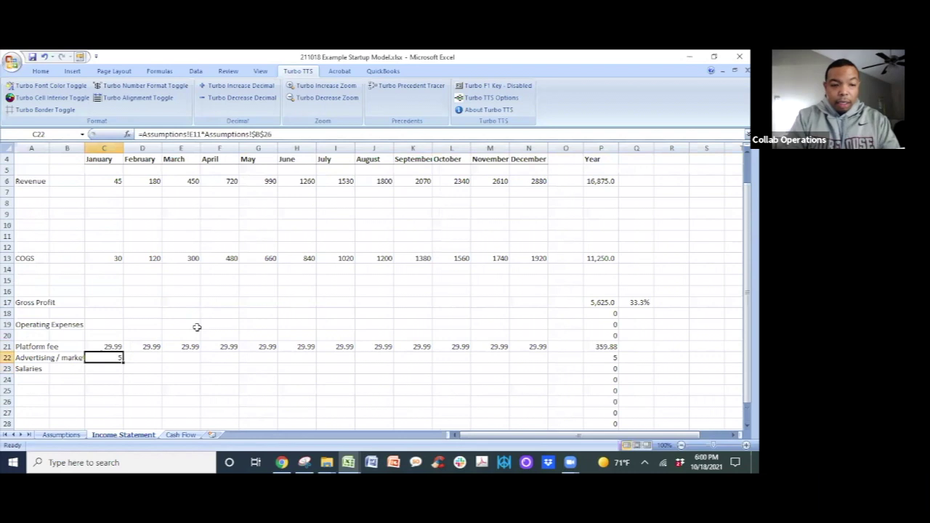
Fill the January advertising / marketing formula across through December in row 22.
{"action": "key", "text": "shift+Right"}
{"action": "key", "text": "shift+Right"}
{"action": "key", "text": "shift+Right"}
{"action": "key", "text": "shift+Right"}
{"action": "key", "text": "shift+Right"}
{"action": "key", "text": "shift+Right"}
{"action": "key", "text": "shift+Right"}
{"action": "key", "text": "shift+Right"}
{"action": "key", "text": "shift+Right"}
{"action": "key", "text": "shift+Right"}
{"action": "key", "text": "shift+Right"}
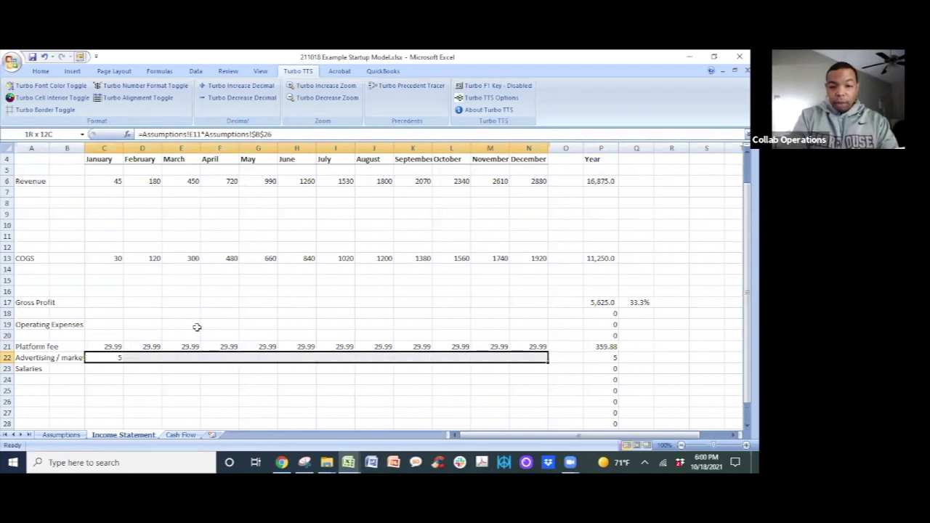
{"action": "key", "text": "ctrl+r"}
{"action": "key", "text": "Right"}
{"action": "key", "text": "Right"}
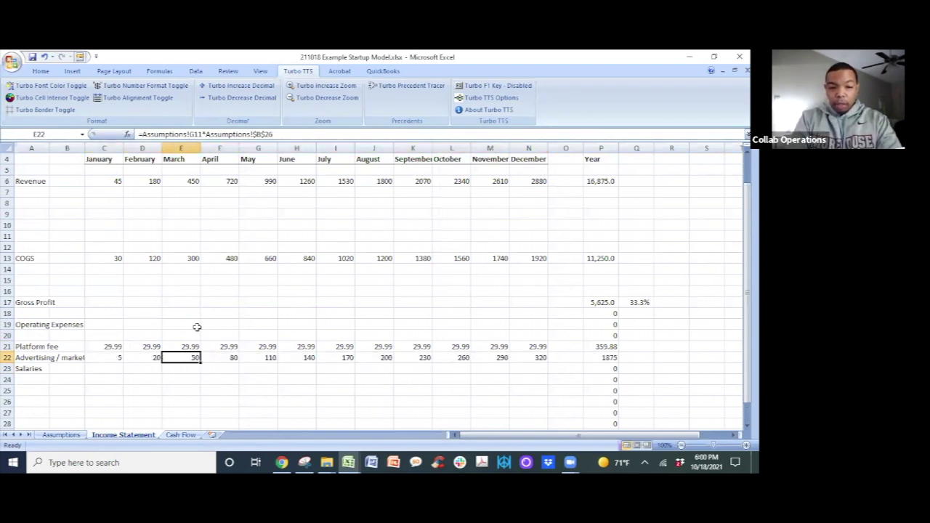
Link January salaries in C23 to the monthly salaries assumption with =Assumptions!$B$23.
{"action": "key", "text": "Down"}
{"action": "key", "text": "Left"}
{"action": "key", "text": "Left"}
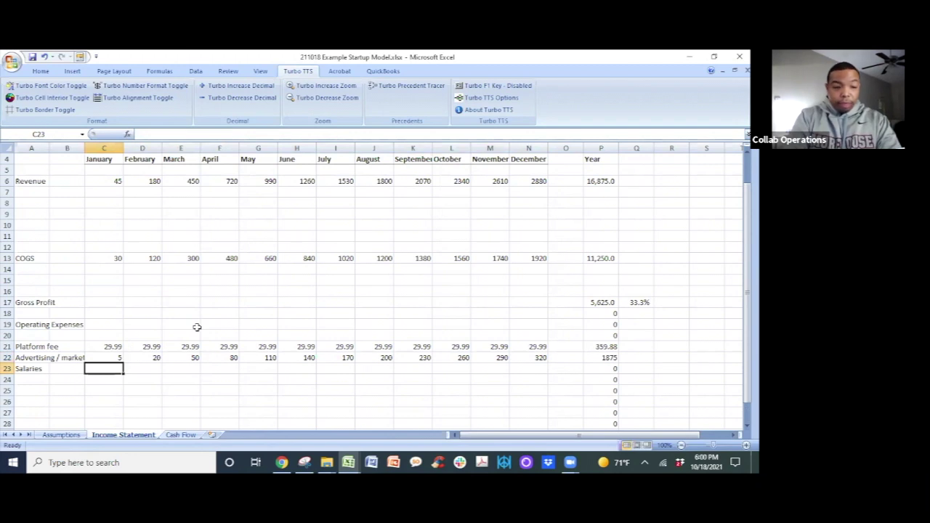
{"action": "type", "text": "="}
{"action": "key", "text": "ctrl+Page_Up"}
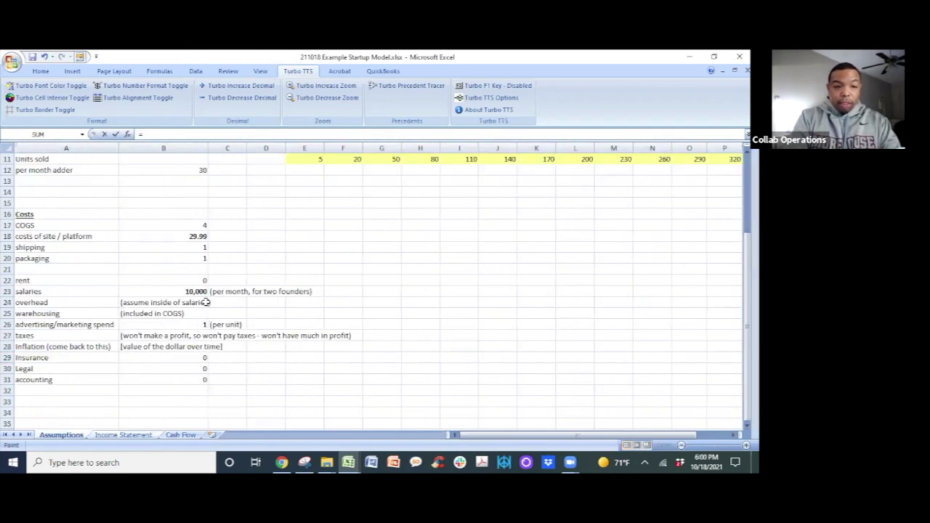
{"action": "left_click", "coordinate": [196, 291]}
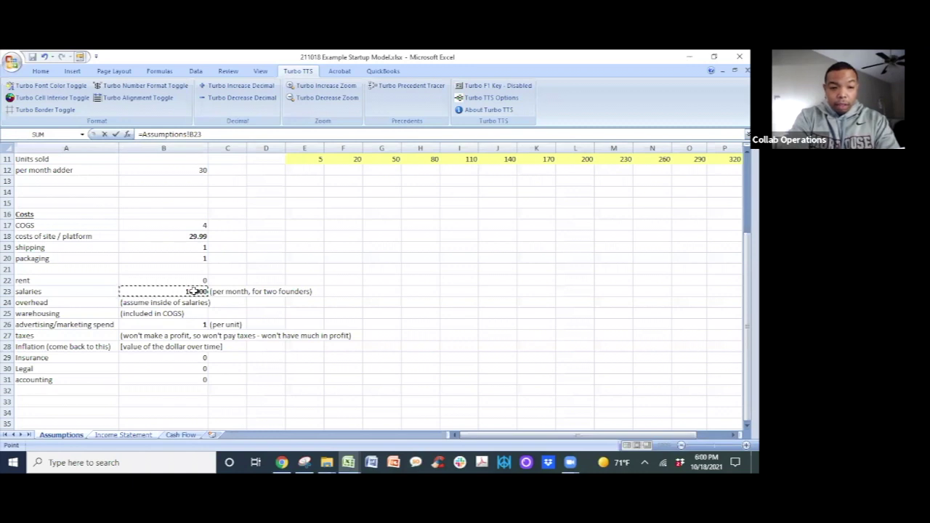
{"action": "key", "text": "Return"}
Fill the January salaries formula across through December in row 23.
{"action": "key", "text": "Up"}
{"action": "key", "text": "shift+Right"}
{"action": "key", "text": "shift+Right"}
{"action": "key", "text": "shift+Right"}
{"action": "key", "text": "shift+Right"}
{"action": "key", "text": "shift+Right"}
{"action": "key", "text": "shift+Right"}
{"action": "key", "text": "shift+Right"}
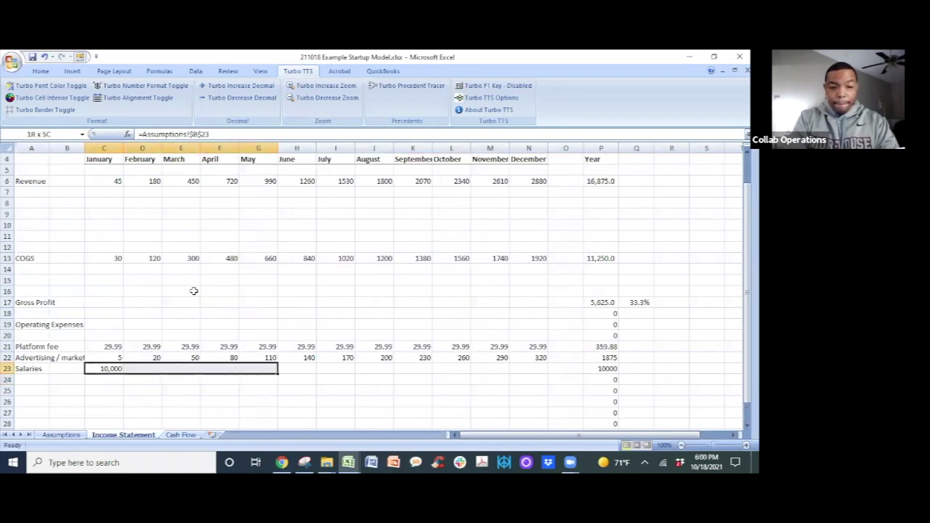
{"action": "key", "text": "shift+Right"}
{"action": "key", "text": "shift+Right"}
{"action": "key", "text": "shift+Right"}
{"action": "key", "text": "shift+Right"}
{"action": "key", "text": "ctrl+r"}
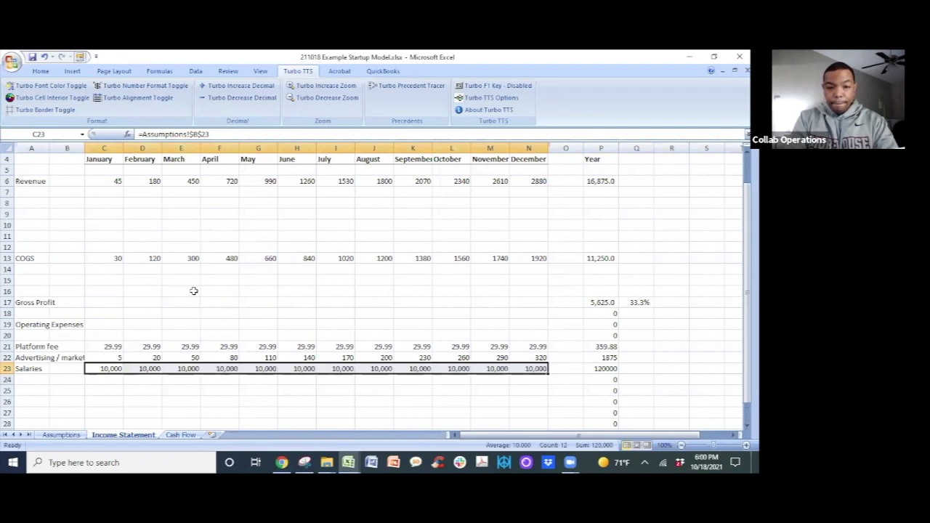
Delete the four empty rows 8 to 11 between Revenue and COGS on the income statement.
{"action": "key", "text": "Right"}
{"action": "key", "text": "Right"}
{"action": "key", "text": "Right"}
{"action": "key", "text": "Right"}
{"action": "key", "text": "Left"}
{"action": "key", "text": "Left"}
{"action": "key", "text": "Left"}
{"action": "key", "text": "Left"}
{"action": "key", "text": "Left"}
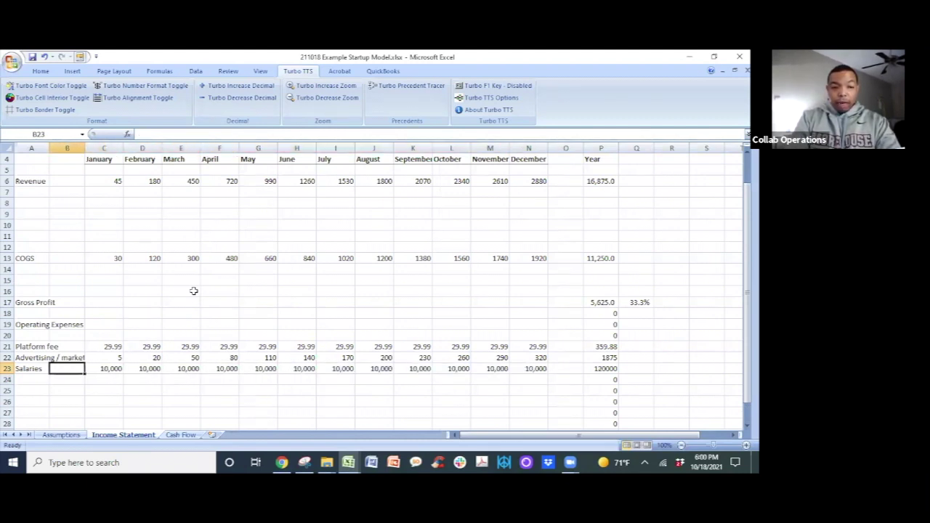
{"action": "key", "text": "Up"}
{"action": "key", "text": "Up"}
{"action": "key", "text": "Up"}
{"action": "key", "text": "Up"}
{"action": "key", "text": "Up"}
{"action": "key", "text": "Up"}
{"action": "key", "text": "Up"}
{"action": "key", "text": "Up"}
{"action": "key", "text": "Up"}
{"action": "key", "text": "Up"}
{"action": "key", "text": "Up"}
{"action": "key", "text": "Up"}
{"action": "key", "text": "Up"}
{"action": "key", "text": "Up"}
{"action": "key", "text": "Up"}
{"action": "key", "text": "Up"}
{"action": "key", "text": "Up"}
{"action": "key", "text": "Left"}
{"action": "key", "text": "Down"}
{"action": "key", "text": "Down"}
{"action": "key", "text": "shift+space"}
{"action": "key", "text": "shift+Down"}
{"action": "key", "text": "shift+Down"}
{"action": "key", "text": "shift+Down"}
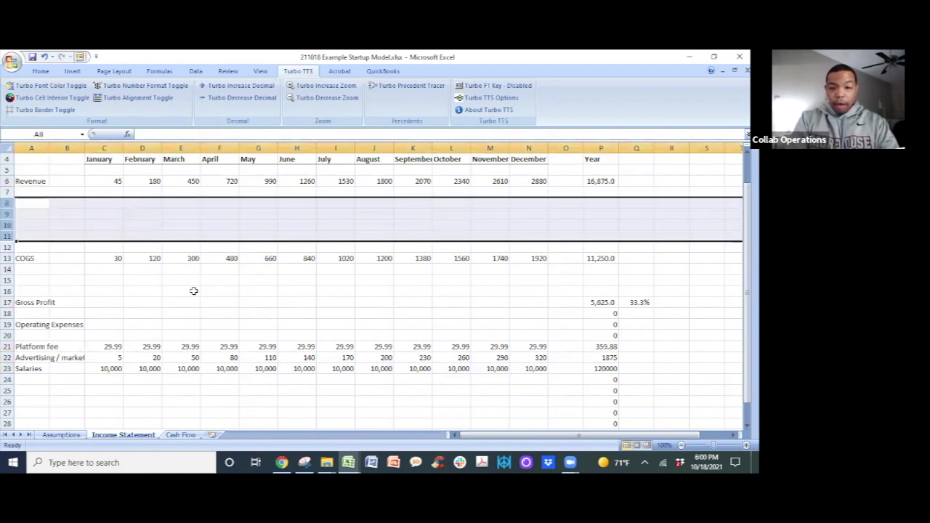
{"action": "right_click", "coordinate": [9, 226]}
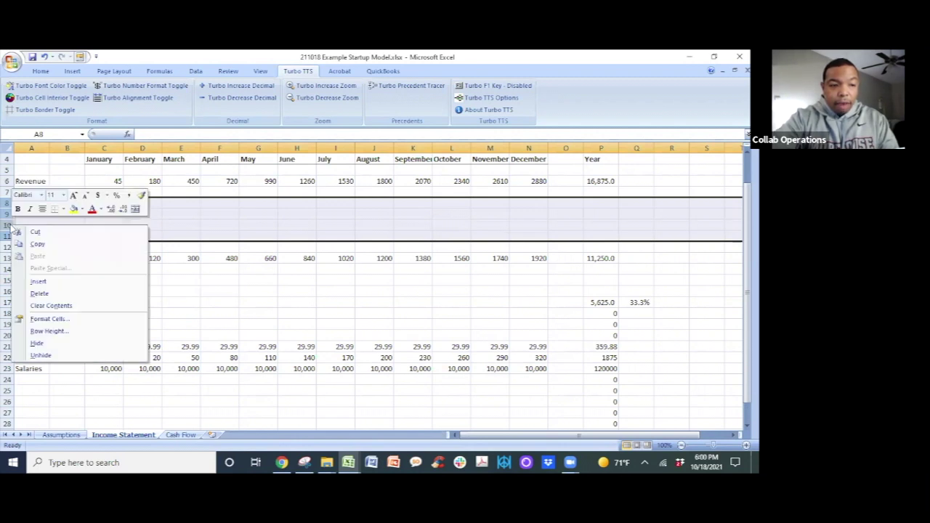
{"action": "left_click", "coordinate": [50, 294]}
{"action": "left_click", "coordinate": [45, 236]}
Delete the three empty rows 10 to 12 between COGS and Gross Profit.
{"action": "left_click_drag", "start_coordinate": [8, 225], "coordinate": [7, 240]}
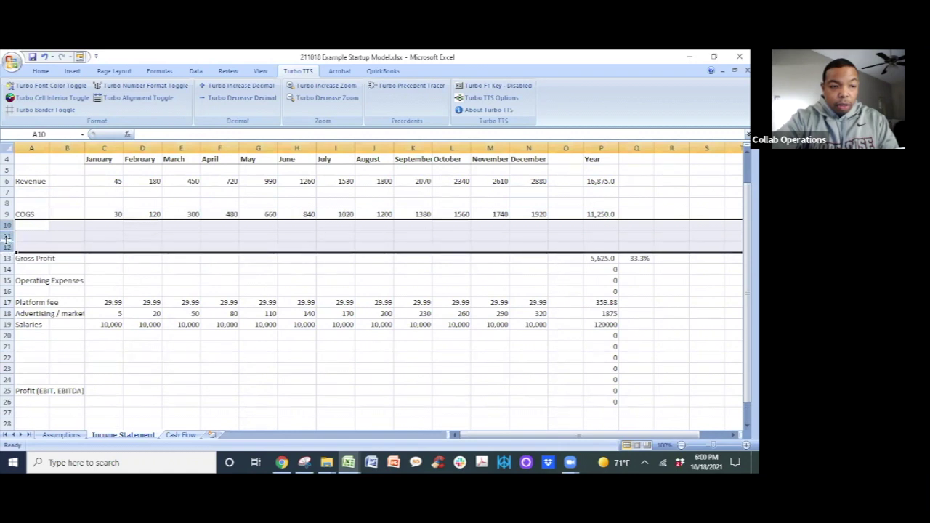
{"action": "right_click", "coordinate": [7, 242]}
{"action": "left_click", "coordinate": [36, 309]}
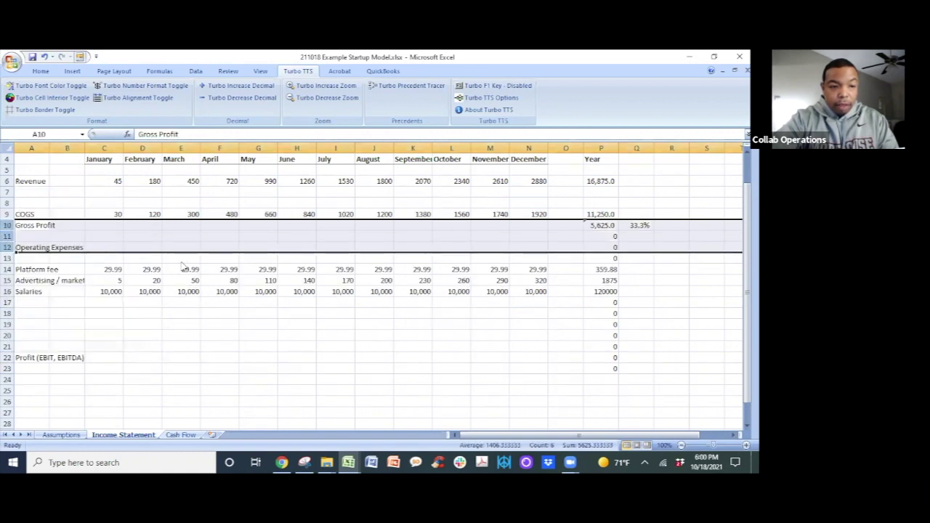
{"action": "left_click", "coordinate": [183, 261]}
Make the Gross Profit label in A10 and the Operating Expenses label in A12 bold.
{"action": "left_click", "coordinate": [33, 225]}
{"action": "key", "text": "ctrl+b"}
{"action": "left_click", "coordinate": [34, 251]}
{"action": "key", "text": "ctrl+b"}
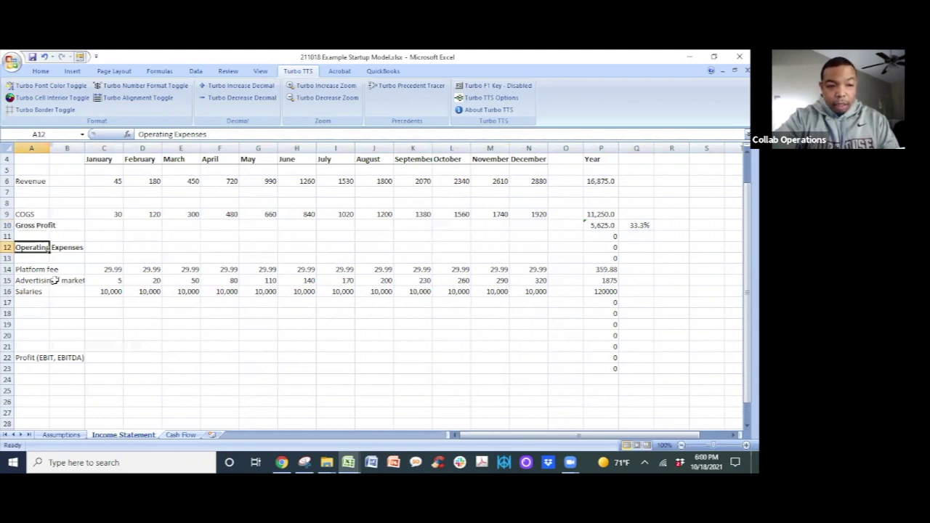
Delete the surplus rows 18 to 20 between Salaries and Profit (EBIT, EBITDA).
{"action": "left_click_drag", "start_coordinate": [8, 314], "coordinate": [7, 336]}
{"action": "right_click", "coordinate": [7, 331]}
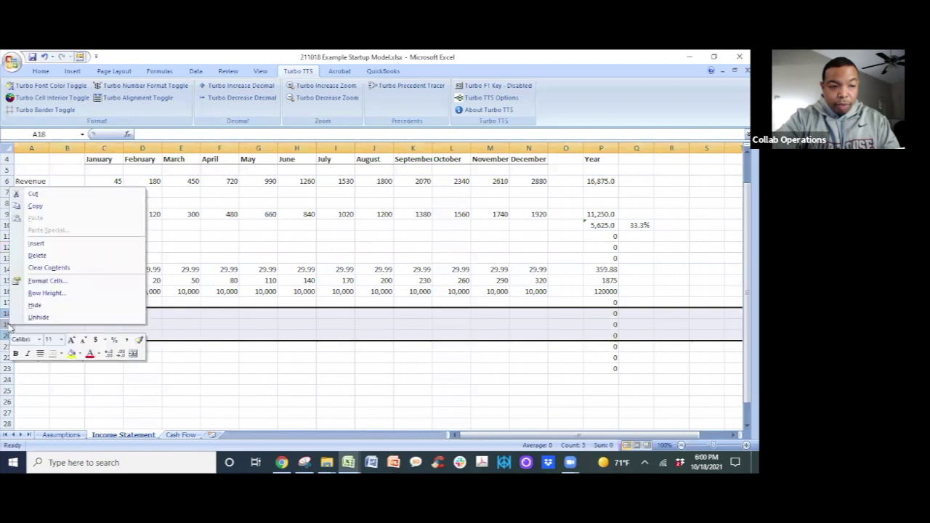
{"action": "left_click", "coordinate": [37, 256]}
{"action": "left_click", "coordinate": [67, 356]}
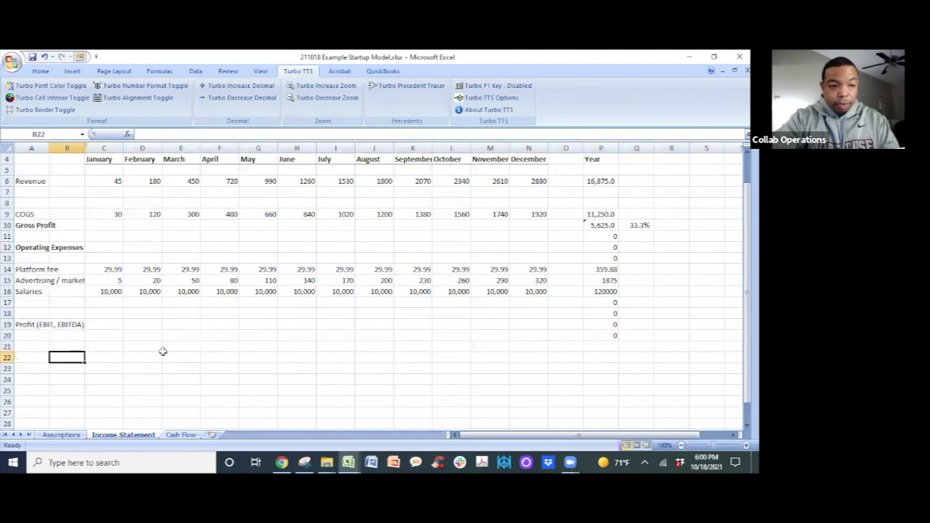
Clear the unneeded yearly totals in P17:P20 below the salaries total.
{"action": "left_click_drag", "start_coordinate": [608, 304], "coordinate": [612, 329]}
{"action": "key", "text": "Delete"}
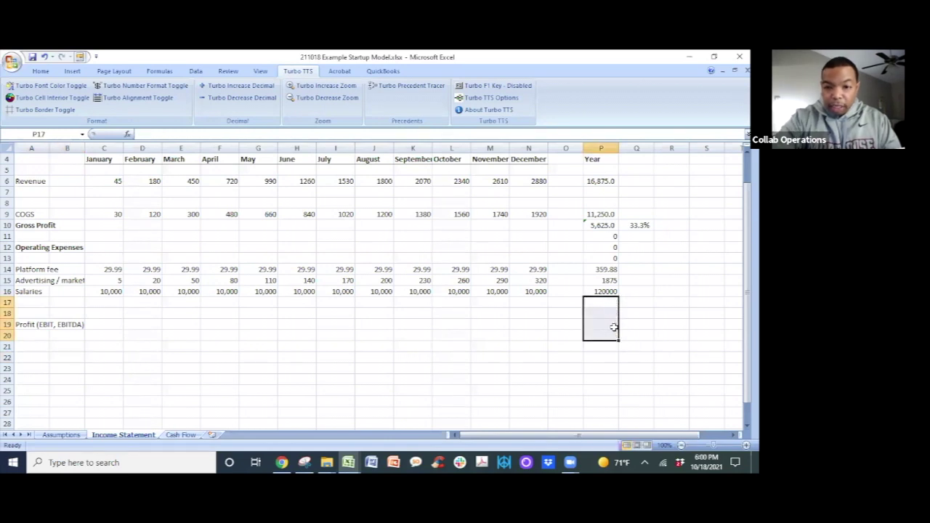
{"action": "left_click", "coordinate": [668, 282]}
Format the yearly operating expense totals in P14:P16 with thousands separators and one decimal place.
{"action": "left_click", "coordinate": [645, 226]}
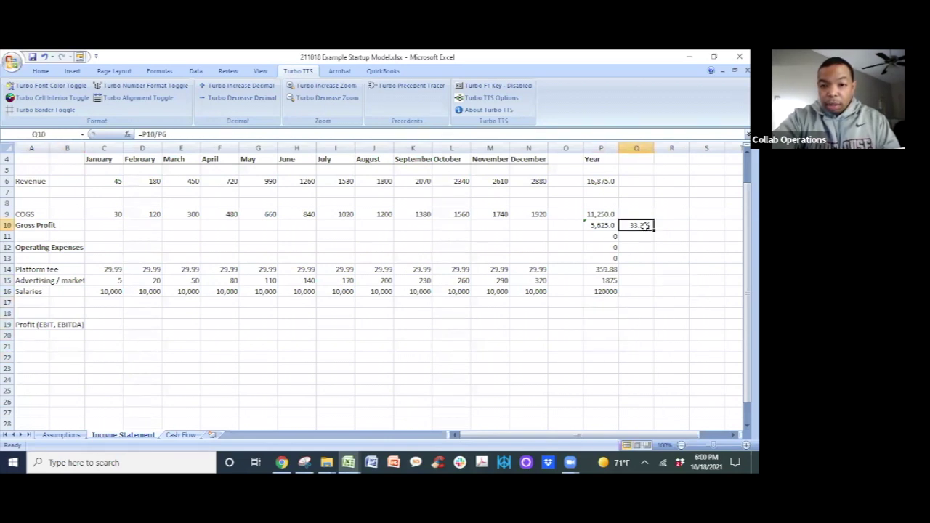
{"action": "scroll", "coordinate": [658, 225], "scroll_direction": "up", "scroll_amount": 1}
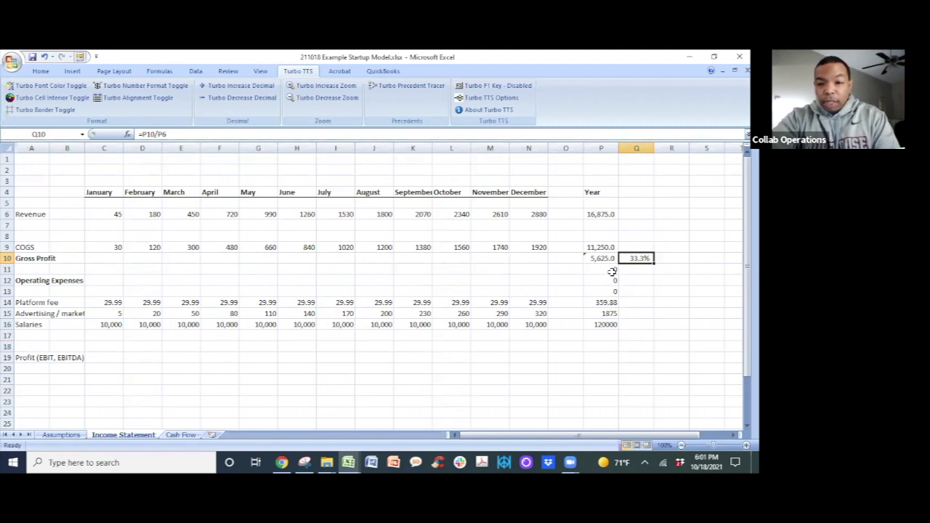
{"action": "left_click_drag", "start_coordinate": [600, 300], "coordinate": [599, 325]}
{"action": "key", "text": "ctrl+shift+1"}
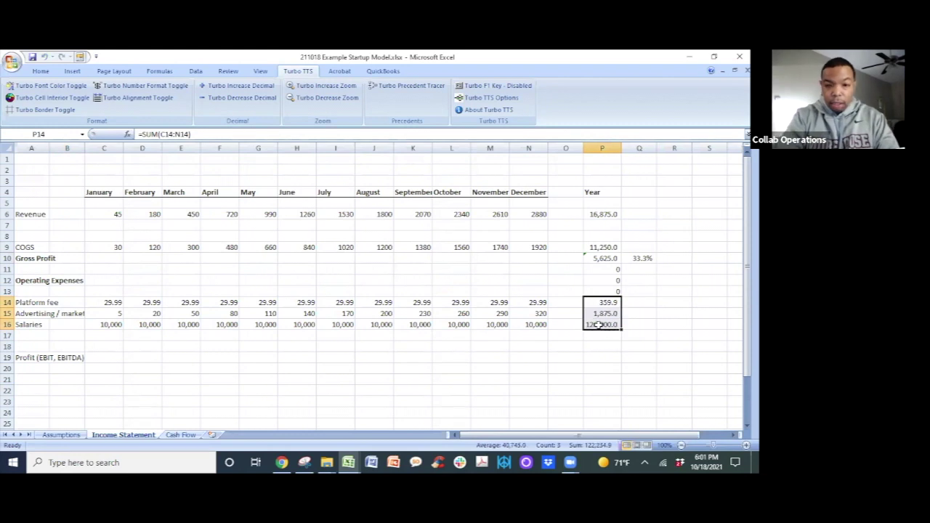
Calculate January gross profit in C10 as revenue minus COGS with =C6-C9.
{"action": "key", "text": "Down"}
{"action": "key", "text": "Down"}
{"action": "key", "text": "Down"}
{"action": "key", "text": "Left"}
{"action": "key", "text": "Left"}
{"action": "key", "text": "Left"}
{"action": "key", "text": "Left"}
{"action": "key", "text": "Left"}
{"action": "key", "text": "Left"}
{"action": "key", "text": "Left"}
{"action": "key", "text": "Left"}
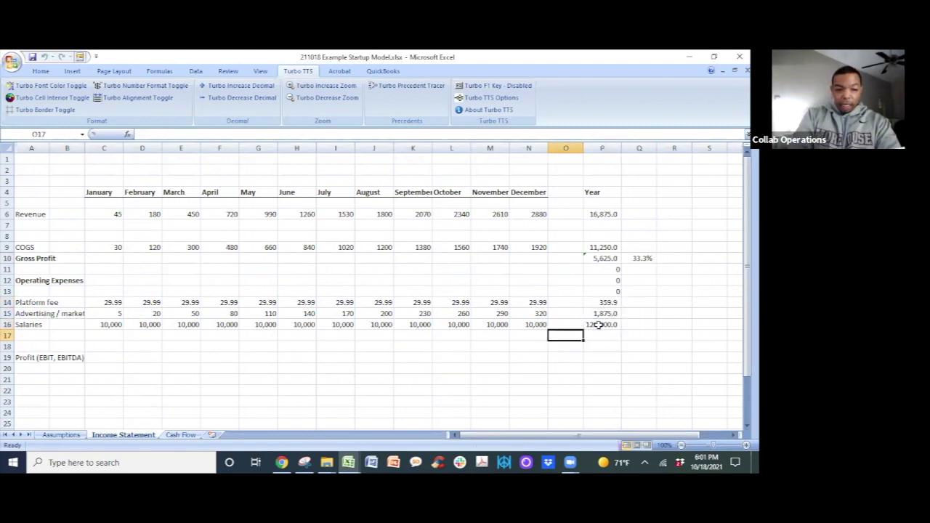
{"action": "key", "text": "Left"}
{"action": "key", "text": "Left"}
{"action": "key", "text": "Left"}
{"action": "key", "text": "Left"}
{"action": "key", "text": "Left"}
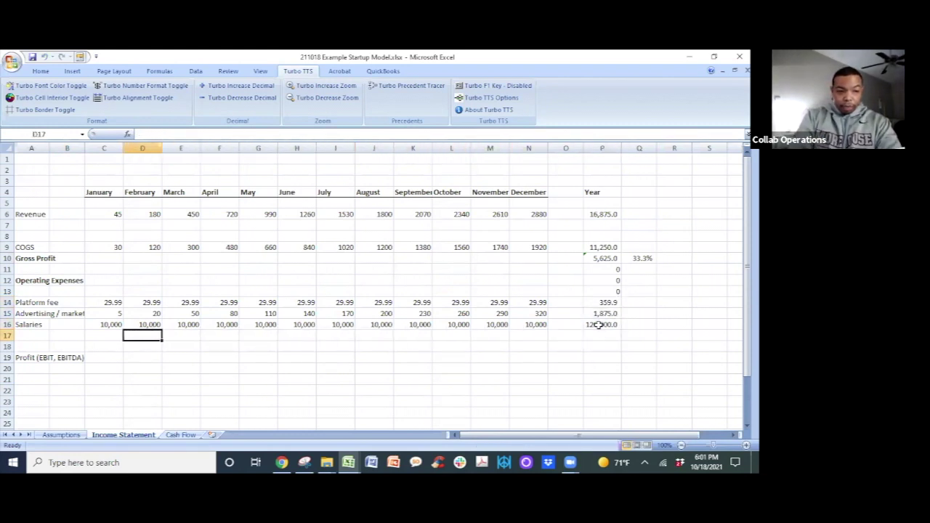
{"action": "key", "text": "Right"}
{"action": "key", "text": "Up"}
{"action": "key", "text": "Up"}
{"action": "key", "text": "Up"}
{"action": "key", "text": "Up"}
{"action": "key", "text": "Up"}
{"action": "key", "text": "Up"}
{"action": "key", "text": "Up"}
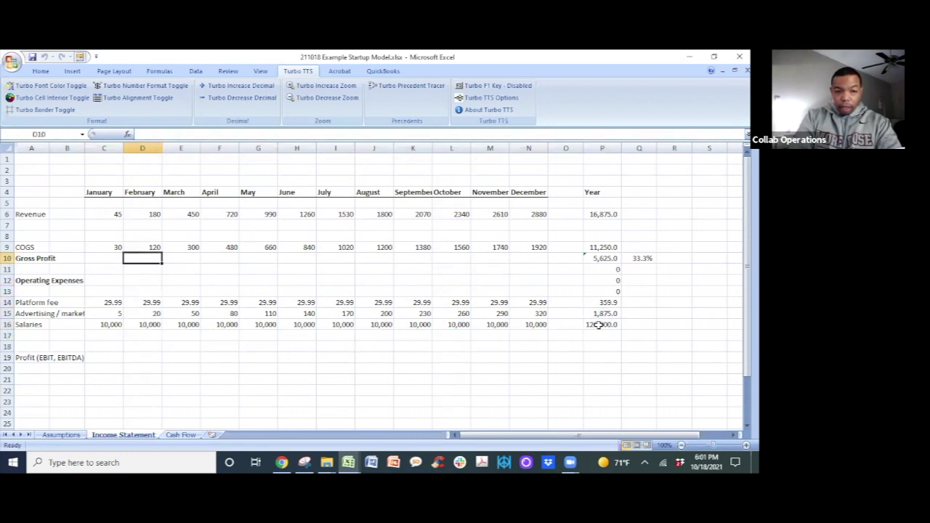
{"action": "key", "text": "Left"}
{"action": "type", "text": "="}
{"action": "key", "text": "Up"}
{"action": "key", "text": "Up"}
{"action": "key", "text": "Up"}
{"action": "key", "text": "Up"}
{"action": "type", "text": "-"}
{"action": "key", "text": "Up"}
{"action": "key", "text": "Return"}
{"action": "key", "text": "Up"}
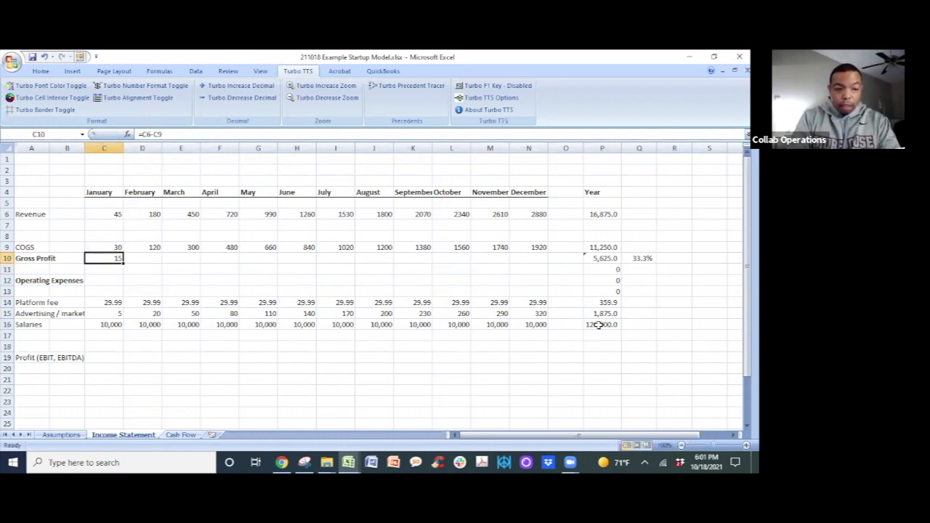
Fill the January gross profit formula across through December in row 10.
{"action": "key", "text": "shift+Right"}
{"action": "key", "text": "shift+Right"}
{"action": "key", "text": "shift+Right"}
{"action": "key", "text": "shift+Right"}
{"action": "key", "text": "shift+Right"}
{"action": "key", "text": "shift+Right"}
{"action": "key", "text": "shift+Right"}
{"action": "key", "text": "shift+Right"}
{"action": "key", "text": "shift+Right"}
{"action": "key", "text": "shift+Right"}
{"action": "key", "text": "shift+Right"}
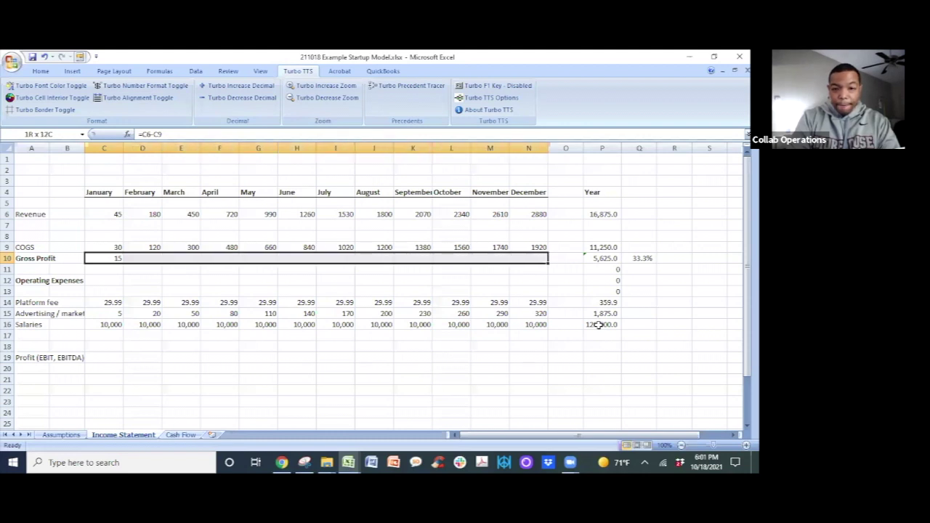
{"action": "key", "text": "ctrl+r"}
{"action": "key", "text": "Right"}
{"action": "key", "text": "Right"}
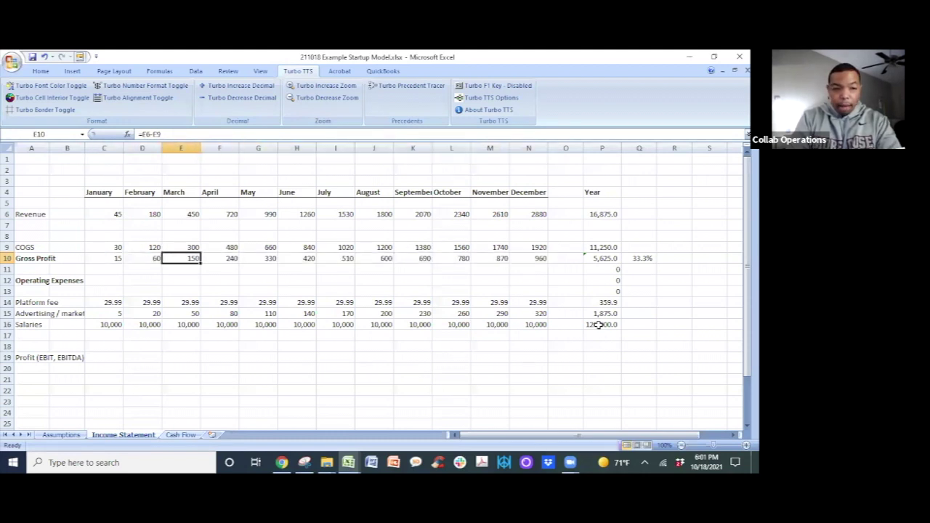
Calculate January profit in C19 with =C10-SUM(C14:C16) and format it with thousands separators and one decimal place.
{"action": "key", "text": "Left"}
{"action": "key", "text": "Down"}
{"action": "key", "text": "Down"}
{"action": "key", "text": "Left"}
{"action": "key", "text": "Down"}
{"action": "key", "text": "Down"}
{"action": "key", "text": "Down"}
{"action": "key", "text": "Down"}
{"action": "key", "text": "Down"}
{"action": "key", "text": "Down"}
{"action": "key", "text": "Down"}
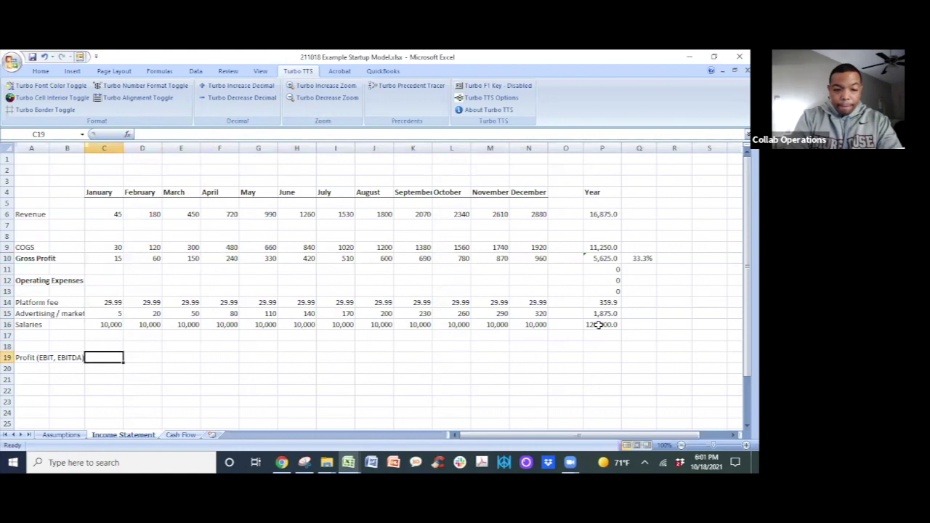
{"action": "type", "text": "="}
{"action": "key", "text": "Up"}
{"action": "key", "text": "Up"}
{"action": "key", "text": "Up"}
{"action": "key", "text": "Up"}
{"action": "key", "text": "Up"}
{"action": "key", "text": "Up"}
{"action": "key", "text": "Up"}
{"action": "key", "text": "Up"}
{"action": "key", "text": "Up"}
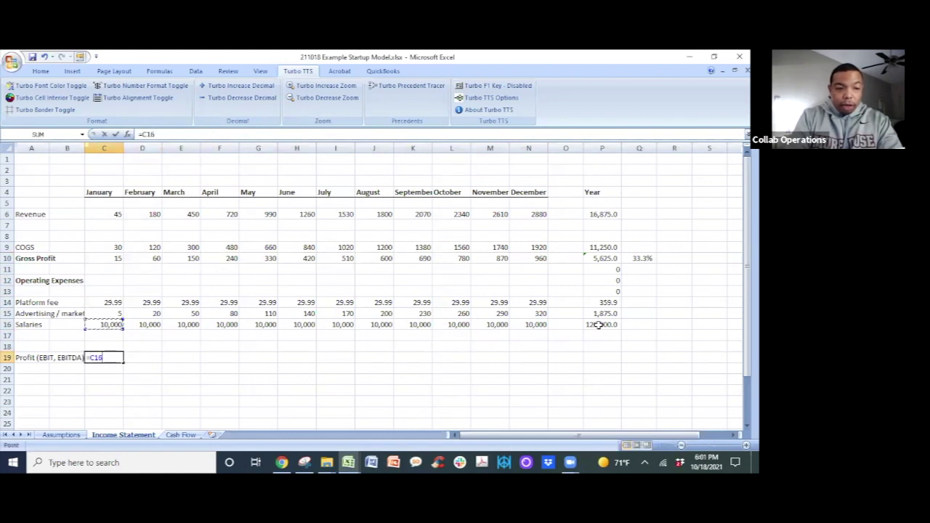
{"action": "type", "text": "-sum("}
{"action": "key", "text": "Up"}
{"action": "key", "text": "Up"}
{"action": "key", "text": "Up"}
{"action": "key", "text": "Up"}
{"action": "key", "text": "Up"}
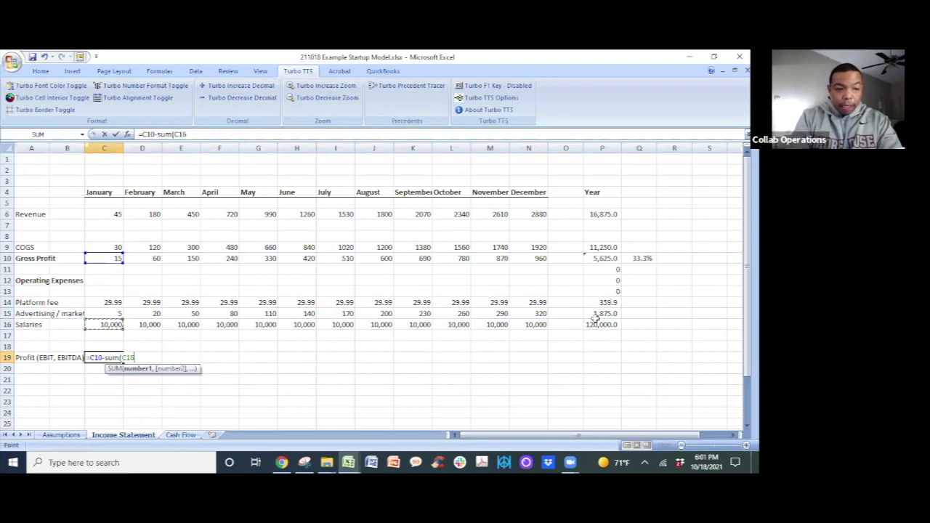
{"action": "key", "text": "shift+Down"}
{"action": "key", "text": "shift+Down"}
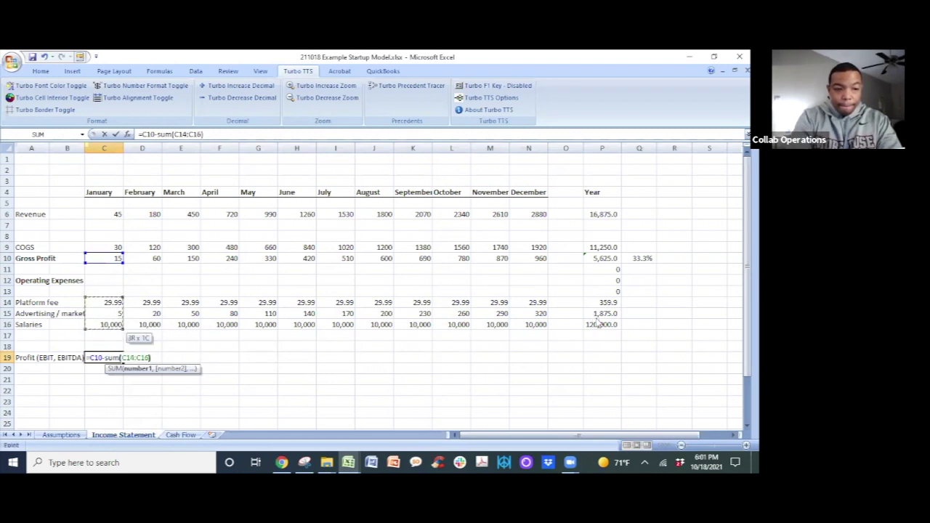
{"action": "key", "text": "ctrl+Return"}
{"action": "key", "text": "ctrl+shift+1"}
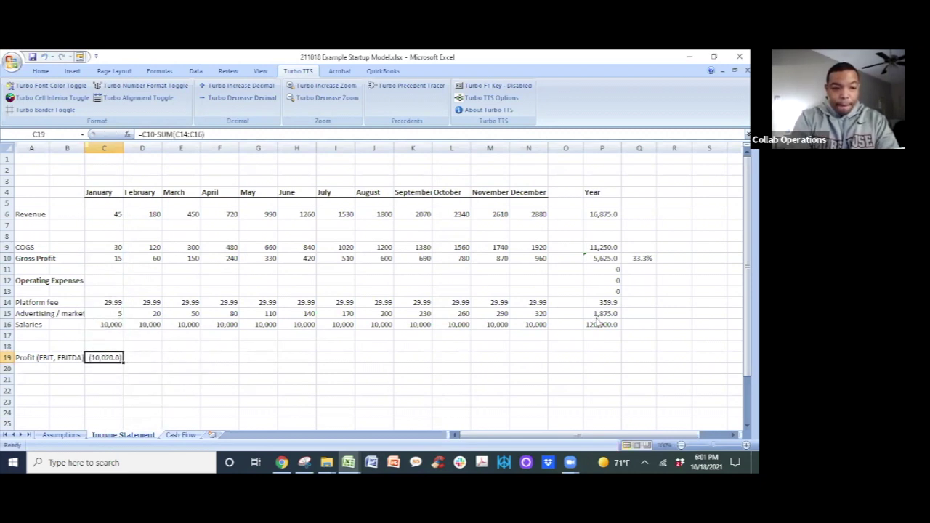
Fill the January profit (EBIT, EBITDA) formula across through December in row 19.
{"action": "key", "text": "Down"}
{"action": "key", "text": "Up"}
{"action": "key", "text": "shift+Right"}
{"action": "key", "text": "shift+Right"}
{"action": "key", "text": "shift+Right"}
{"action": "key", "text": "shift+Right"}
{"action": "key", "text": "shift+Right"}
{"action": "key", "text": "shift+Right"}
{"action": "key", "text": "shift+Right"}
{"action": "key", "text": "shift+Right"}
{"action": "key", "text": "shift+Right"}
{"action": "key", "text": "shift+Right"}
{"action": "key", "text": "shift+Right"}
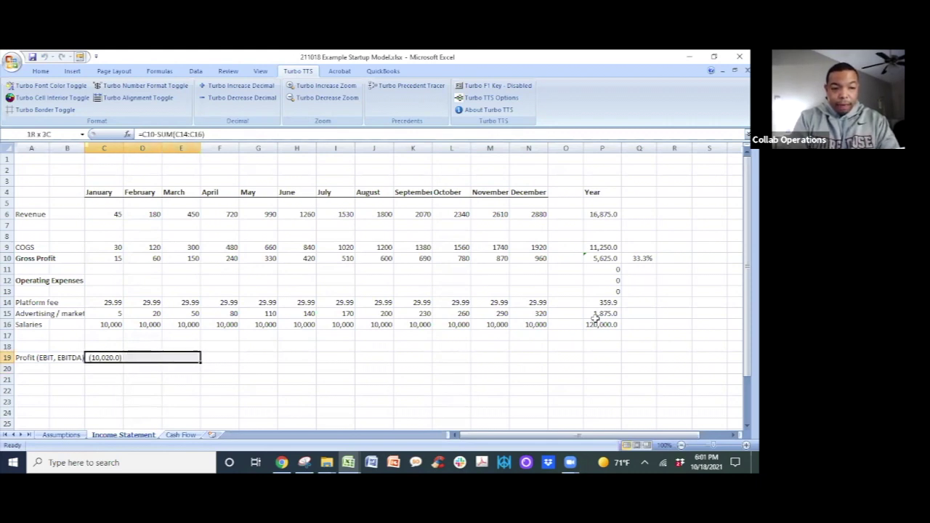
{"action": "key", "text": "ctrl+r"}
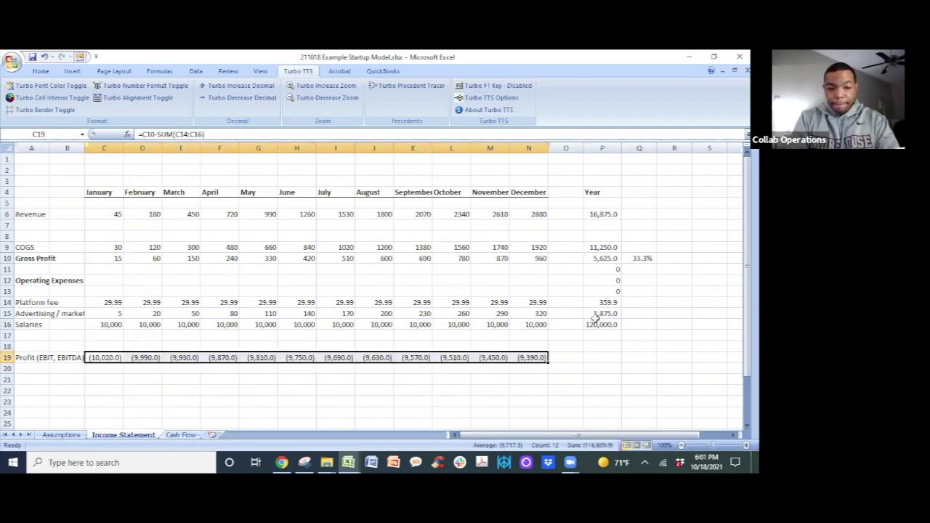
Copy the Salaries year-total formula from P16 into P19 to total the year's profit.
{"action": "key", "text": "Right"}
{"action": "key", "text": "Right"}
{"action": "key", "text": "Right"}
{"action": "key", "text": "Right"}
{"action": "key", "text": "Right"}
{"action": "key", "text": "Right"}
{"action": "key", "text": "Right"}
{"action": "key", "text": "Right"}
{"action": "key", "text": "Right"}
{"action": "key", "text": "Right"}
{"action": "key", "text": "Right"}
{"action": "key", "text": "Right"}
{"action": "key", "text": "Right"}
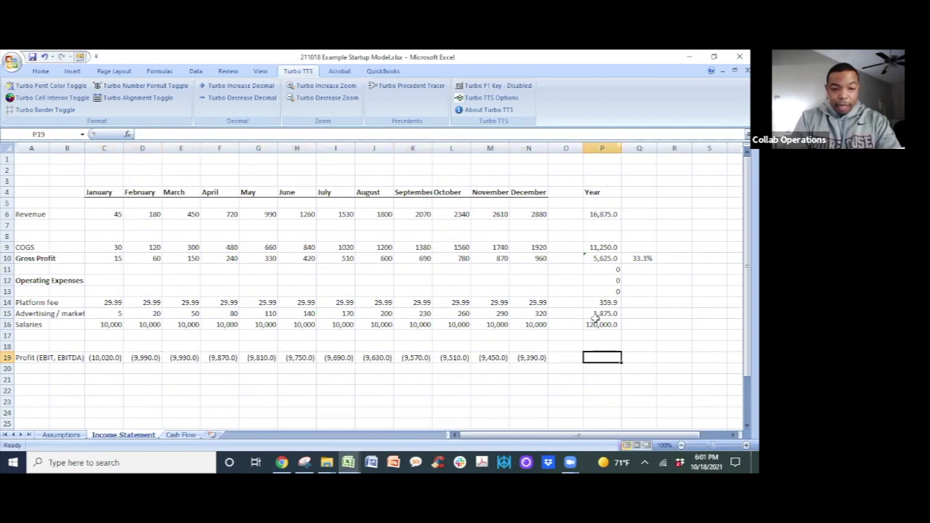
{"action": "key", "text": "Left"}
{"action": "key", "text": "Up"}
{"action": "left_click", "coordinate": [596, 324]}
{"action": "key", "text": "Right"}
{"action": "key", "text": "Left"}
{"action": "key", "text": "ctrl+c"}
{"action": "key", "text": "Down"}
{"action": "key", "text": "Down"}
{"action": "key", "text": "Down"}
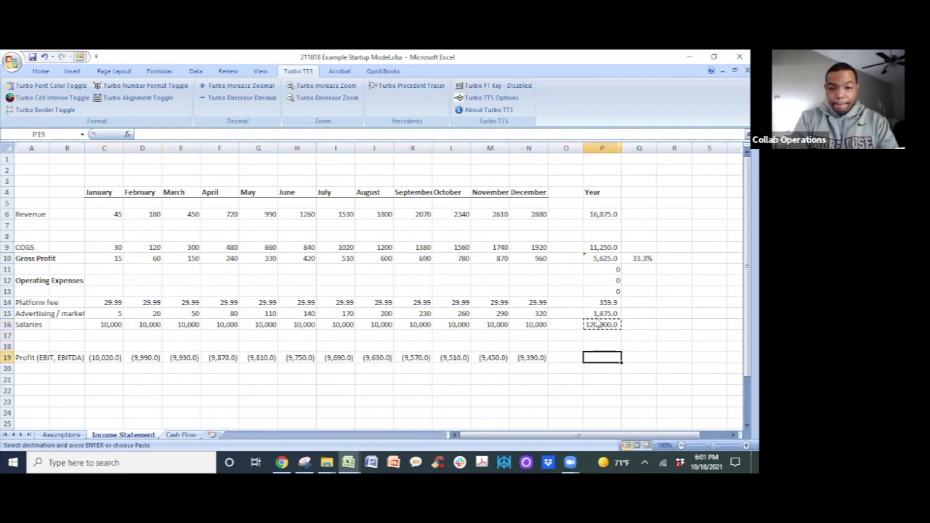
{"action": "key", "text": "ctrl+v"}
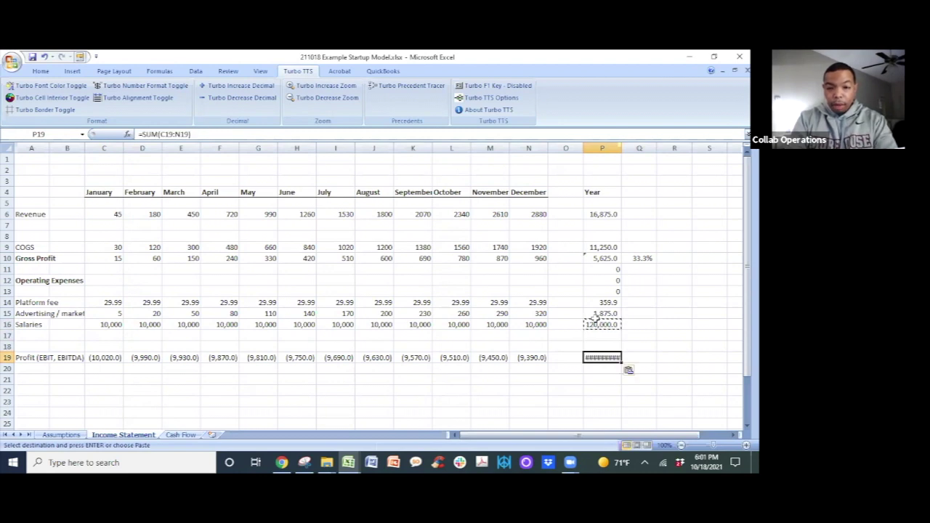
{"action": "key", "text": "Return"}
{"action": "key", "text": "Right"}
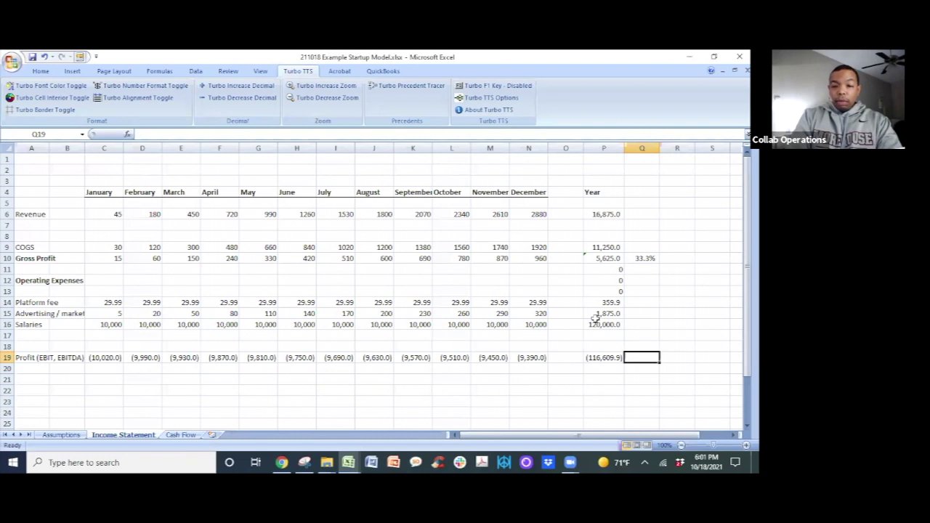
Review the monthly profit figures along row 19 of the income statement.
{"action": "key", "text": "Left"}
{"action": "key", "text": "Left"}
{"action": "key", "text": "Left"}
{"action": "key", "text": "Left"}
{"action": "key", "text": "Left"}
{"action": "key", "text": "Left"}
{"action": "key", "text": "Left"}
{"action": "key", "text": "Left"}
{"action": "key", "text": "Left"}
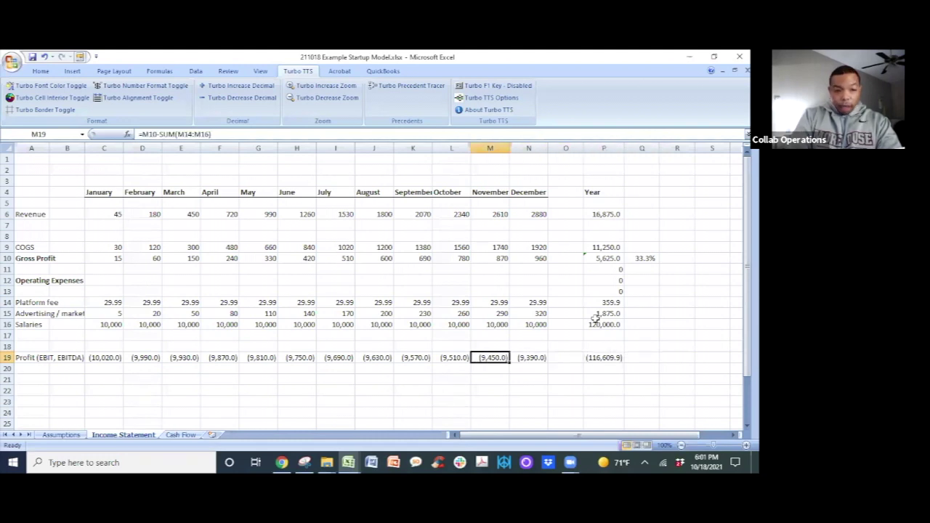
{"action": "key", "text": "Left"}
{"action": "key", "text": "Left"}
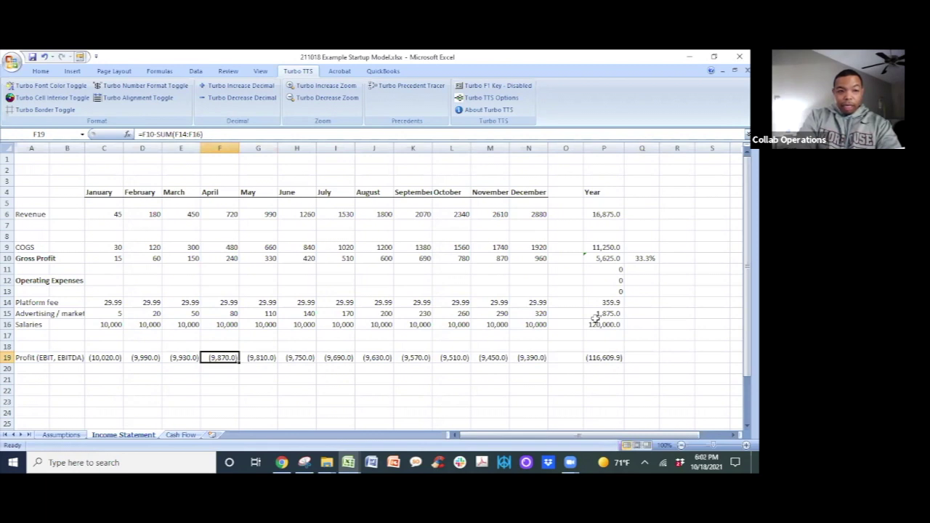
Examine the Year column totals from revenue through COGS, gross profit and each operating expense down to profit.
{"action": "key", "text": "Up"}
{"action": "key", "text": "Up"}
{"action": "key", "text": "Right"}
{"action": "key", "text": "Up"}
{"action": "key", "text": "Up"}
{"action": "key", "text": "Right"}
{"action": "key", "text": "Right"}
{"action": "key", "text": "Right"}
{"action": "key", "text": "Right"}
{"action": "key", "text": "Right"}
{"action": "key", "text": "Right"}
{"action": "key", "text": "Right"}
{"action": "key", "text": "Right"}
{"action": "key", "text": "Right"}
{"action": "key", "text": "Right"}
{"action": "key", "text": "Up"}
{"action": "key", "text": "Up"}
{"action": "key", "text": "Up"}
{"action": "key", "text": "Up"}
{"action": "key", "text": "Up"}
{"action": "key", "text": "Up"}
{"action": "key", "text": "Up"}
{"action": "key", "text": "Up"}
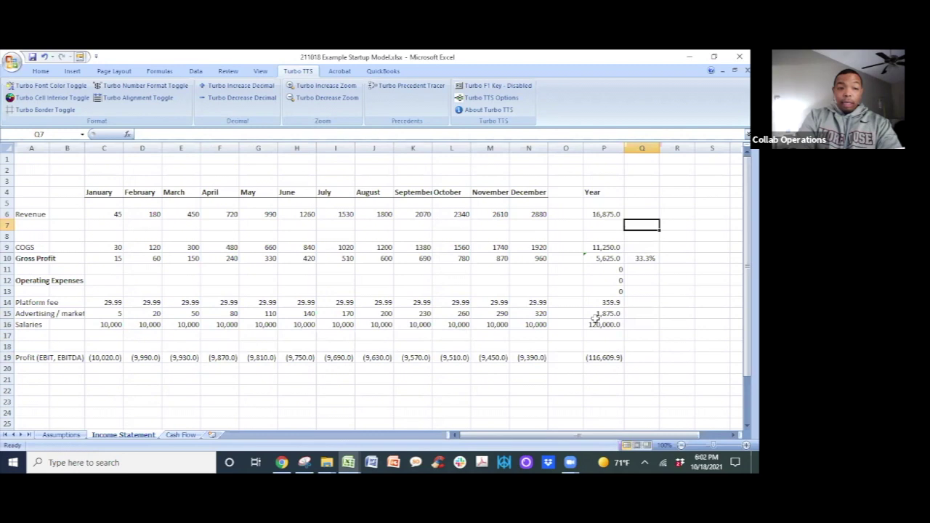
{"action": "key", "text": "Up"}
{"action": "key", "text": "Left"}
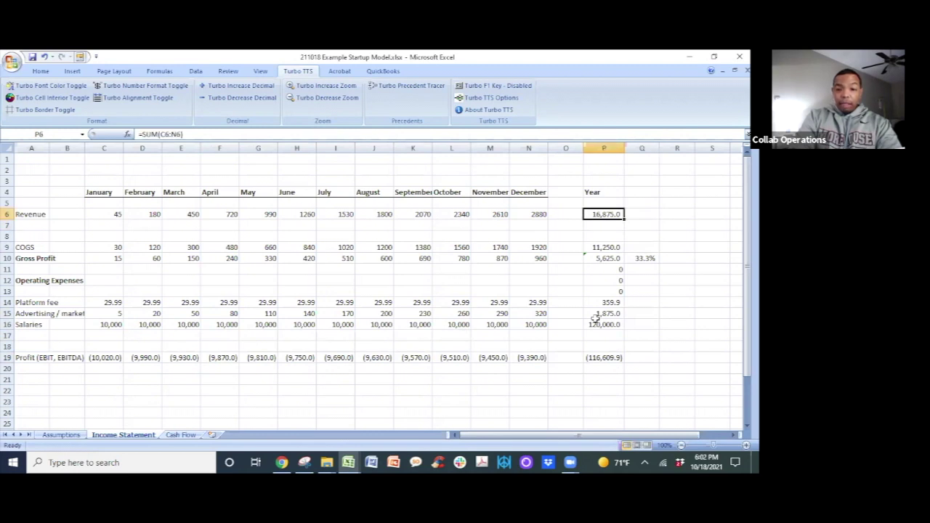
{"action": "key", "text": "Down"}
{"action": "key", "text": "Down"}
{"action": "key", "text": "Down"}
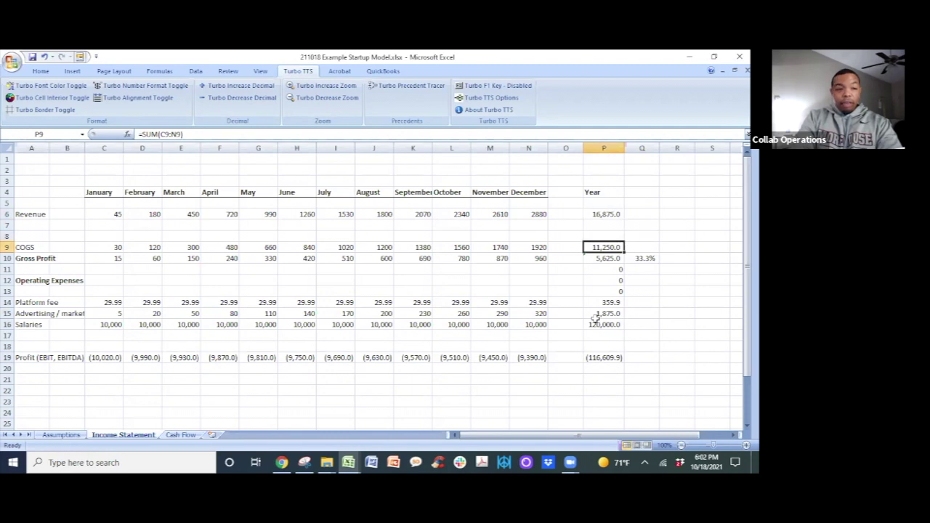
{"action": "key", "text": "Down"}
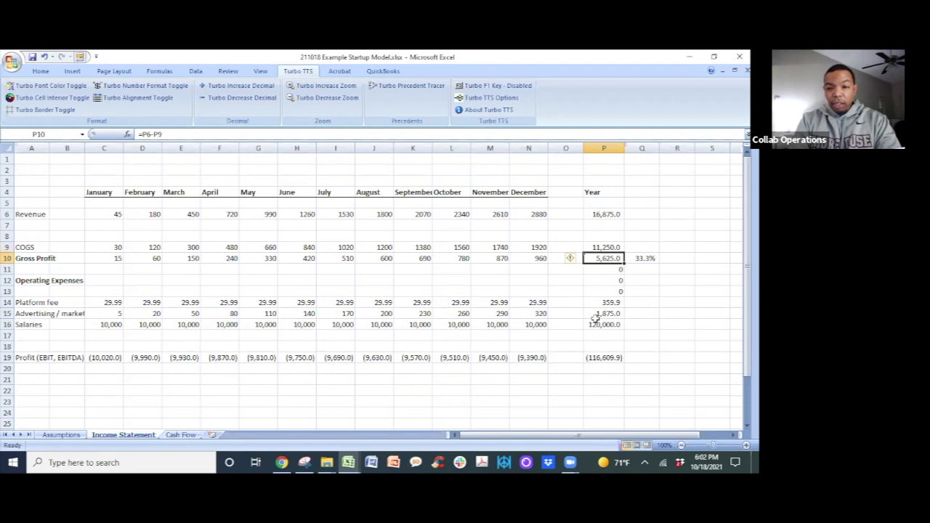
{"action": "key", "text": "Down"}
{"action": "key", "text": "Down"}
{"action": "key", "text": "Down"}
{"action": "key", "text": "Down"}
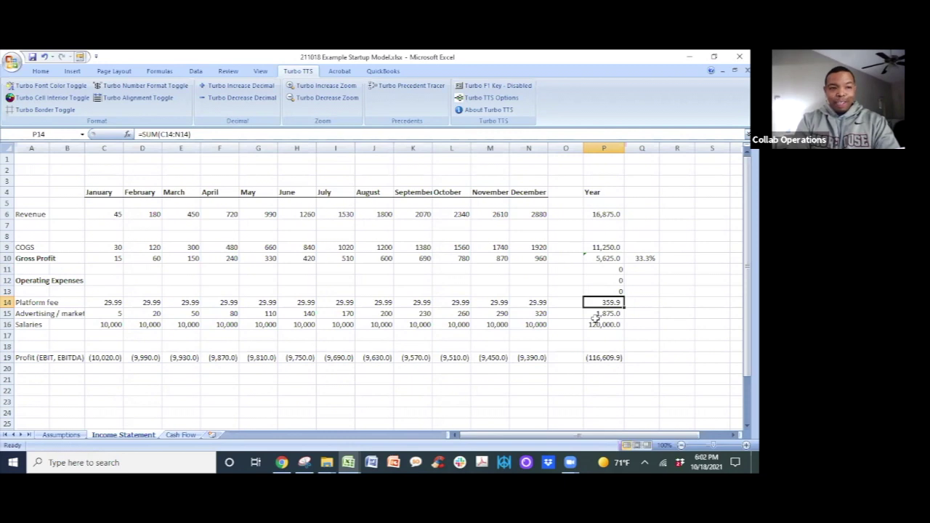
{"action": "key", "text": "Down"}
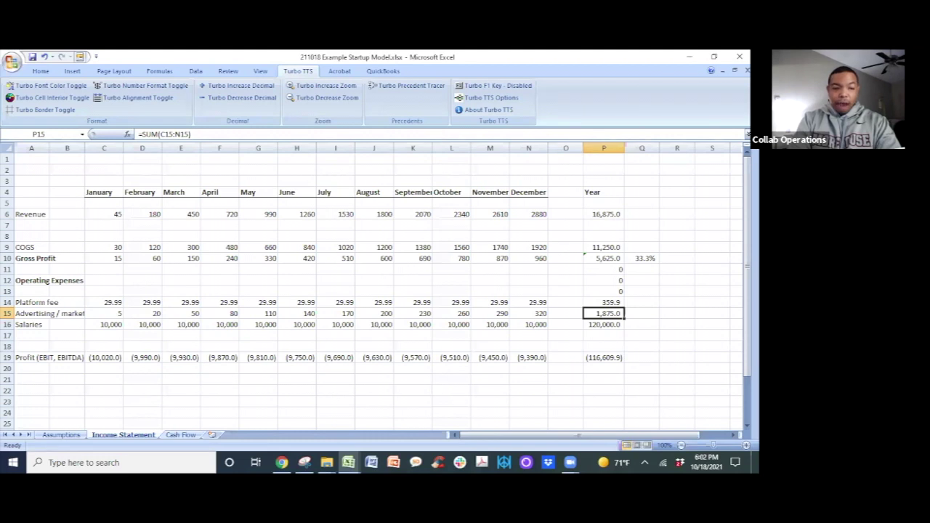
{"action": "key", "text": "Down"}
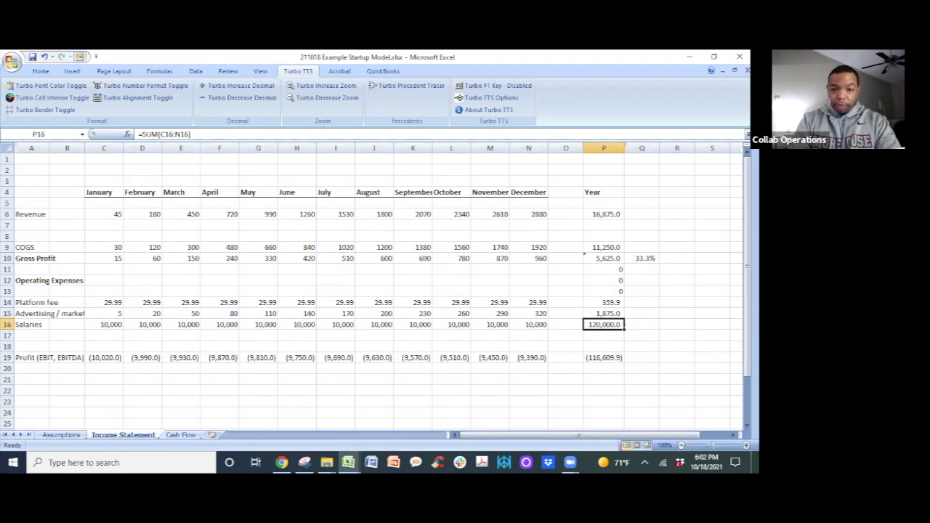
{"action": "key", "text": "Down"}
{"action": "key", "text": "Down"}
{"action": "key", "text": "Down"}
{"action": "key", "text": "Down"}
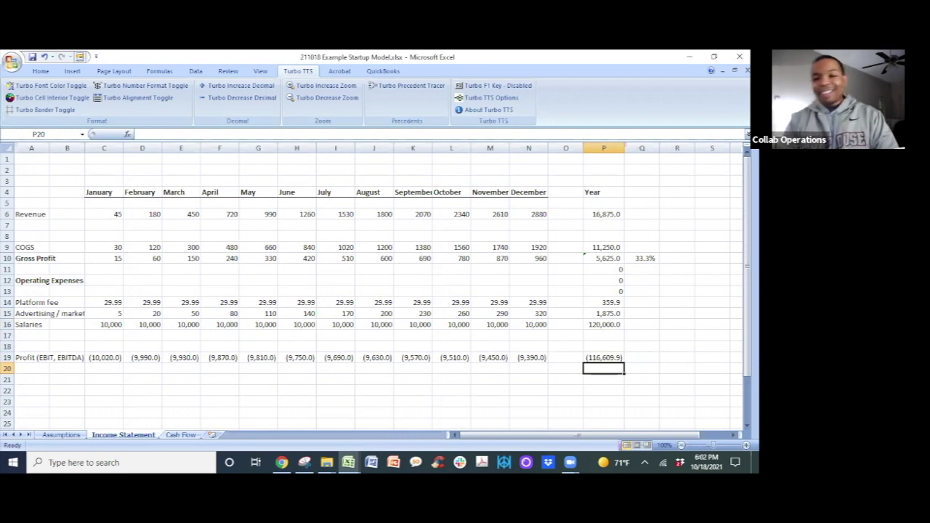
{"action": "left_click", "coordinate": [603, 357]}
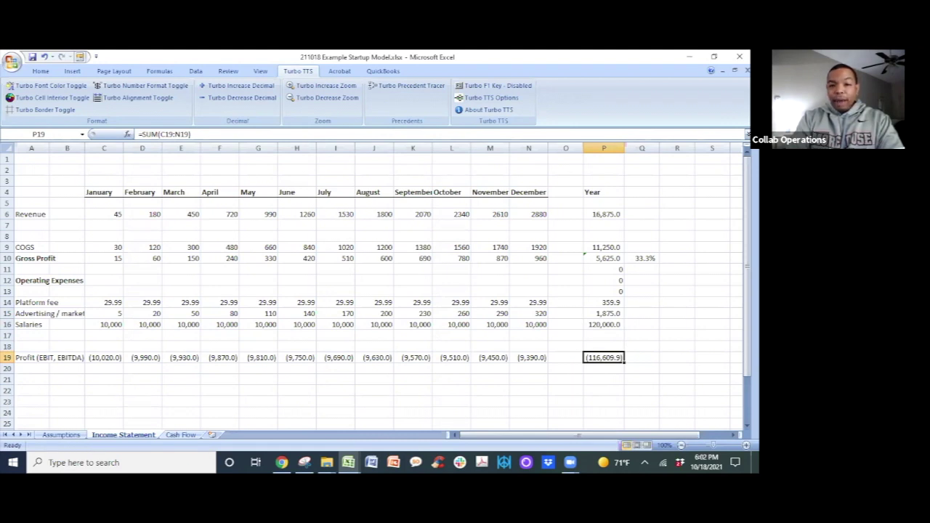
Select cell A21 below the profit row on the income statement.
{"action": "key", "text": "Down"}
{"action": "key", "text": "Down"}
{"action": "key", "text": "Left"}
{"action": "key", "text": "Left"}
{"action": "key", "text": "Left"}
{"action": "key", "text": "Left"}
{"action": "key", "text": "Left"}
{"action": "key", "text": "Left"}
{"action": "key", "text": "Left"}
{"action": "key", "text": "Left"}
{"action": "key", "text": "Left"}
{"action": "key", "text": "Left"}
{"action": "key", "text": "Left"}
{"action": "key", "text": "Left"}
{"action": "key", "text": "Left"}
{"action": "key", "text": "Left"}
{"action": "key", "text": "Left"}
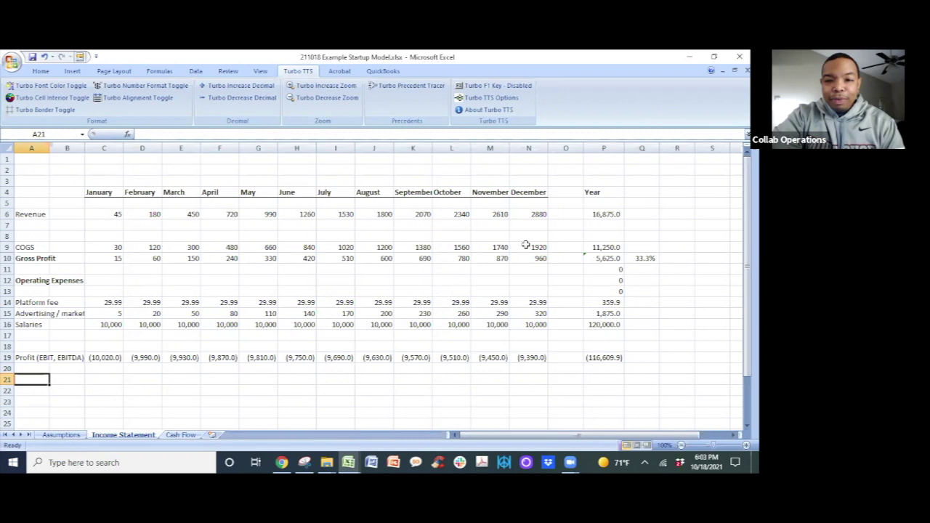
Check the revenue and cost inputs on the Assumptions sheet and return to the Income Statement sheet.
{"action": "left_click", "coordinate": [62, 434]}
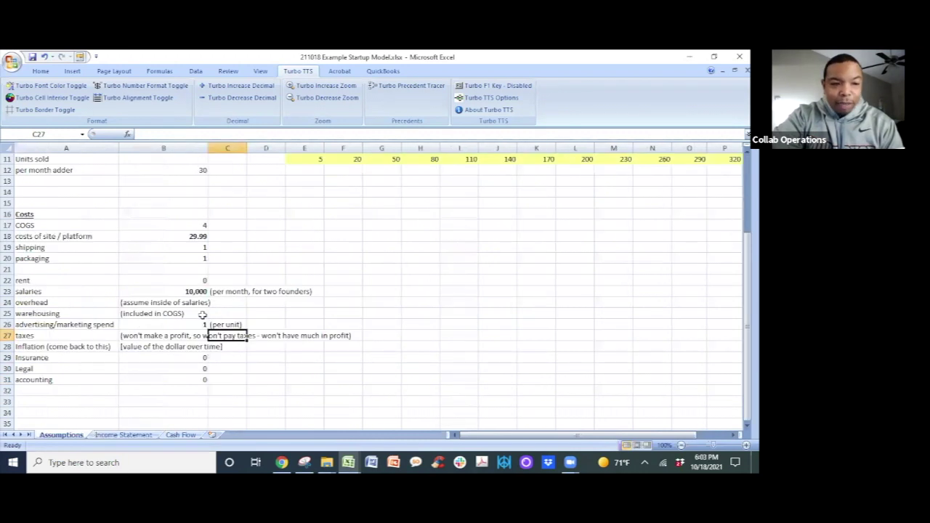
{"action": "scroll", "coordinate": [201, 269], "scroll_direction": "up", "scroll_amount": 3}
{"action": "scroll", "coordinate": [201, 269], "scroll_direction": "down", "scroll_amount": 3}
{"action": "scroll", "coordinate": [201, 267], "scroll_direction": "up", "scroll_amount": 2}
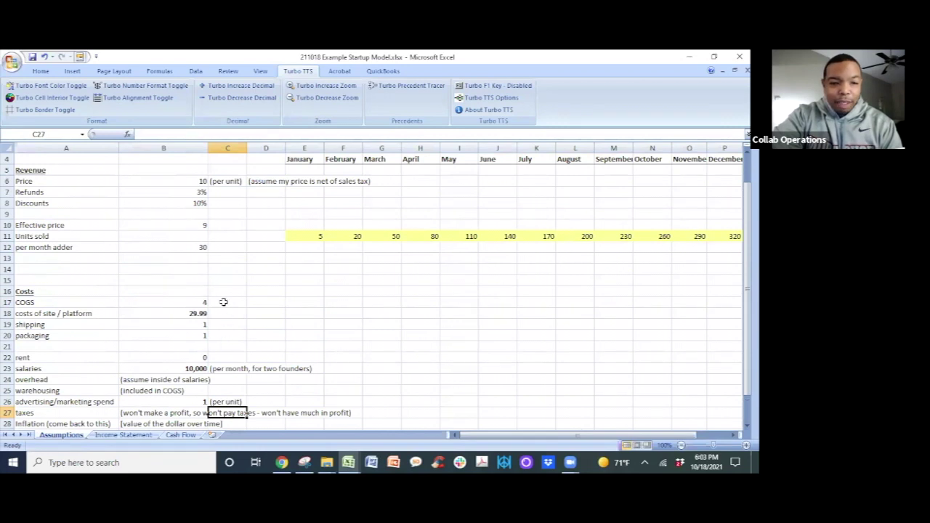
{"action": "scroll", "coordinate": [222, 301], "scroll_direction": "down", "scroll_amount": 2}
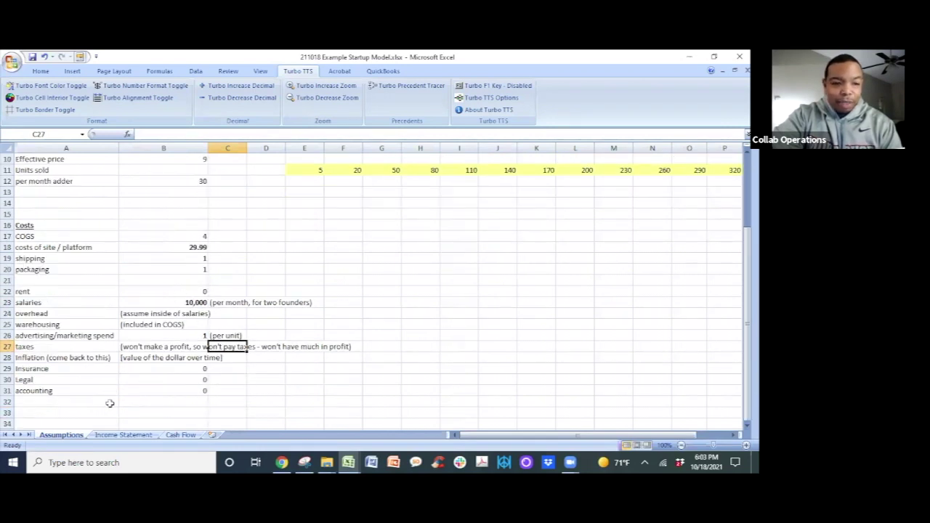
{"action": "left_click", "coordinate": [119, 435]}
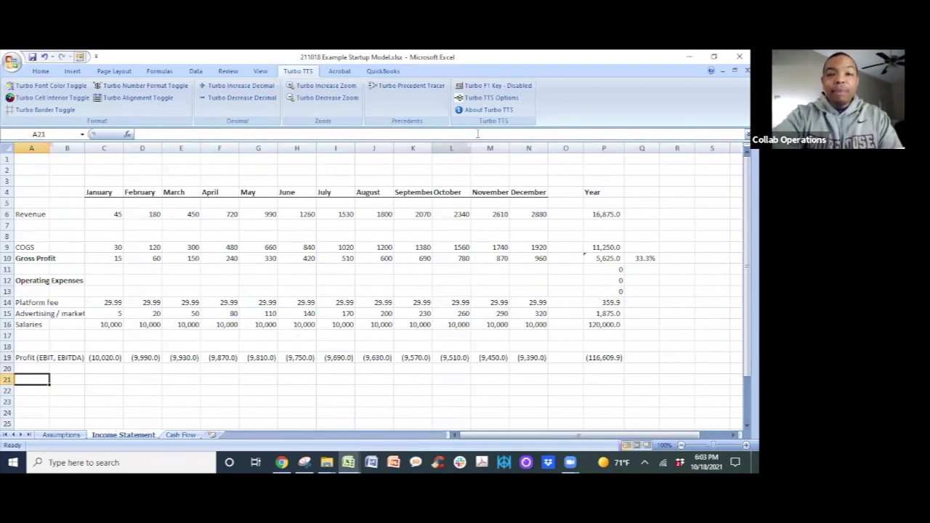
{"action": "left_click", "coordinate": [485, 110]}
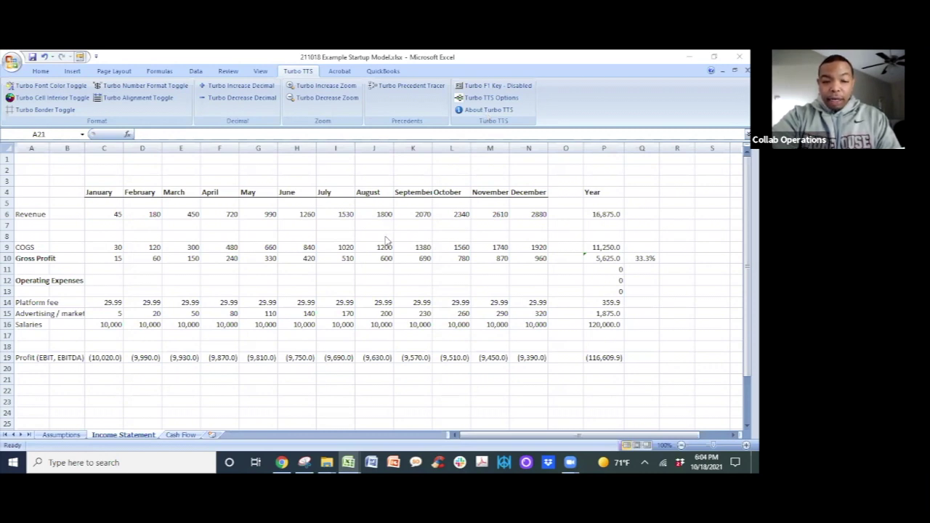
Review the revenue assumptions on the Assumptions sheet, from price, refunds and discounts to effective price, units sold and monthly adder.
{"action": "left_click", "coordinate": [61, 434]}
{"action": "left_click", "coordinate": [61, 435]}
{"action": "scroll", "coordinate": [246, 302], "scroll_direction": "up", "scroll_amount": 3}
{"action": "scroll", "coordinate": [246, 283], "scroll_direction": "down", "scroll_amount": 1}
{"action": "scroll", "coordinate": [245, 257], "scroll_direction": "up", "scroll_amount": 1}
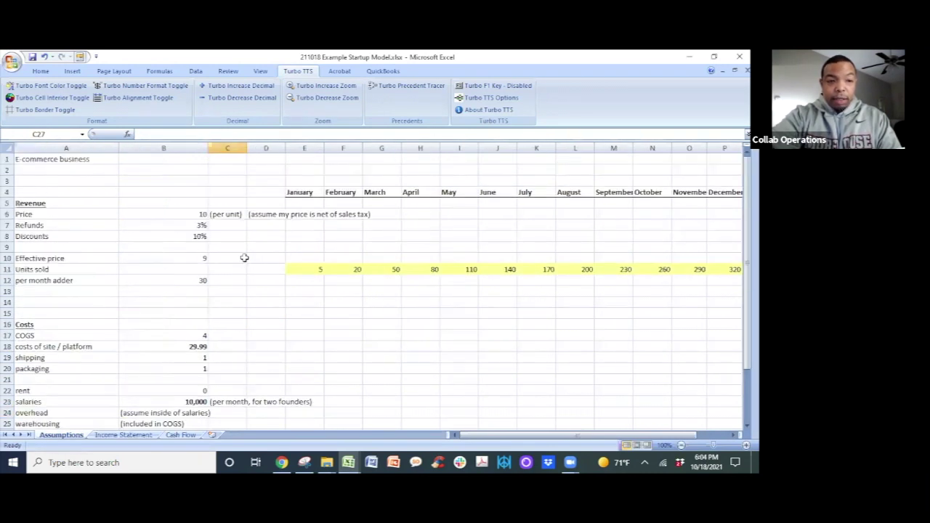
{"action": "left_click", "coordinate": [173, 213]}
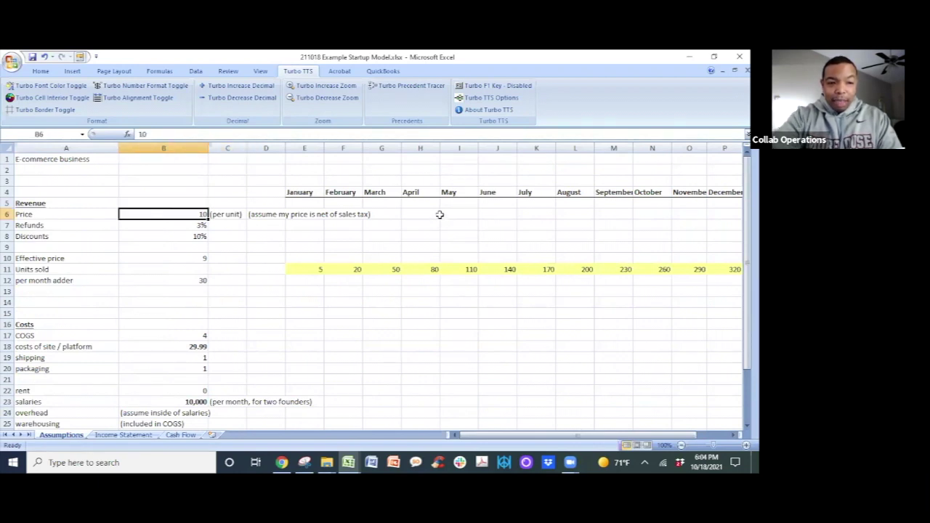
{"action": "key", "text": "Down"}
{"action": "key", "text": "Down"}
{"action": "key", "text": "Down"}
{"action": "key", "text": "Down"}
{"action": "key", "text": "Down"}
{"action": "key", "text": "Down"}
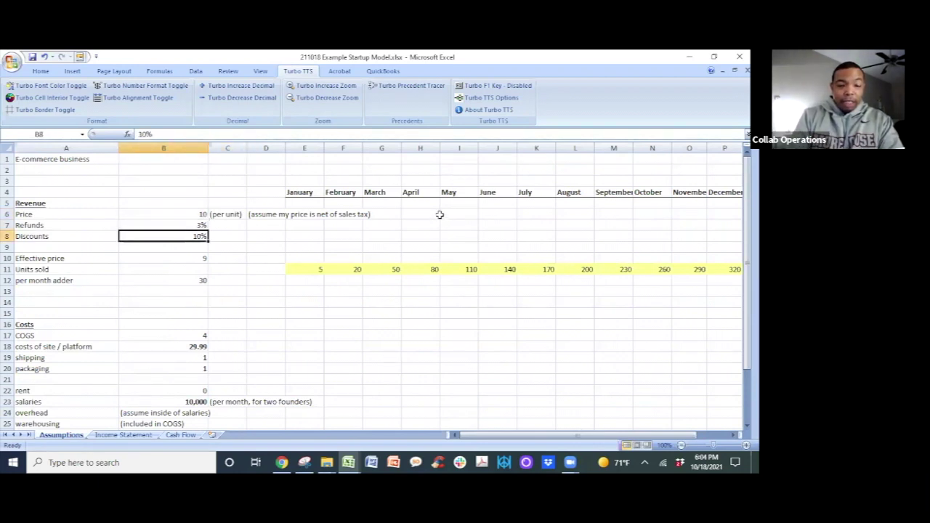
{"action": "key", "text": "Down"}
{"action": "key", "text": "Down"}
{"action": "key", "text": "Down"}
{"action": "key", "text": "Down"}
{"action": "key", "text": "Down"}
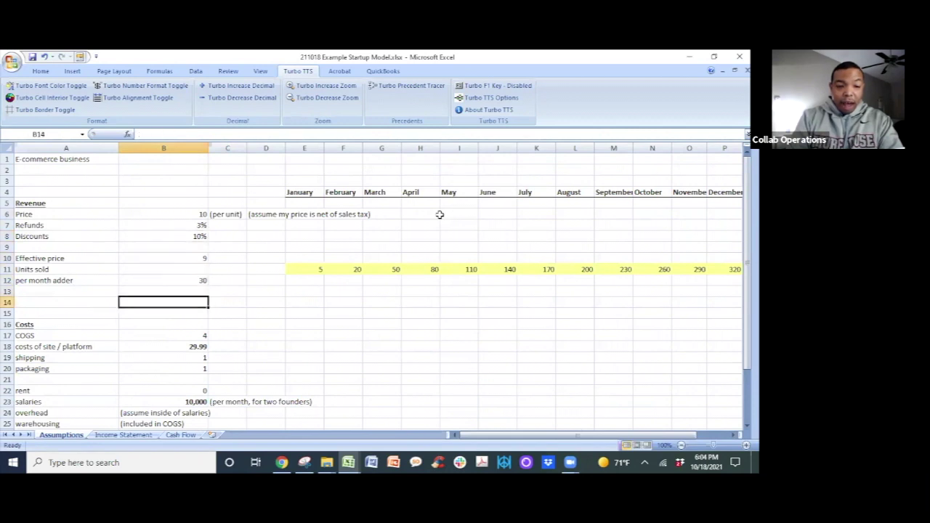
Review the cost assumptions from COGS, platform and shipping through salaries, advertising, taxes and inflation to accounting.
{"action": "key", "text": "Down"}
{"action": "key", "text": "Down"}
{"action": "key", "text": "Down"}
{"action": "key", "text": "Down"}
{"action": "key", "text": "Down"}
{"action": "key", "text": "Down"}
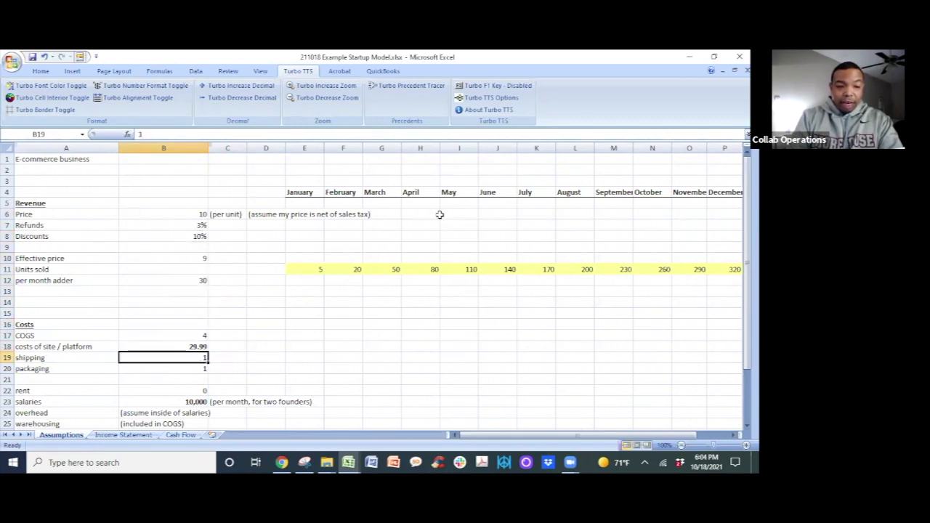
{"action": "key", "text": "Down"}
{"action": "key", "text": "Down"}
{"action": "key", "text": "Down"}
{"action": "key", "text": "Down"}
{"action": "key", "text": "Down"}
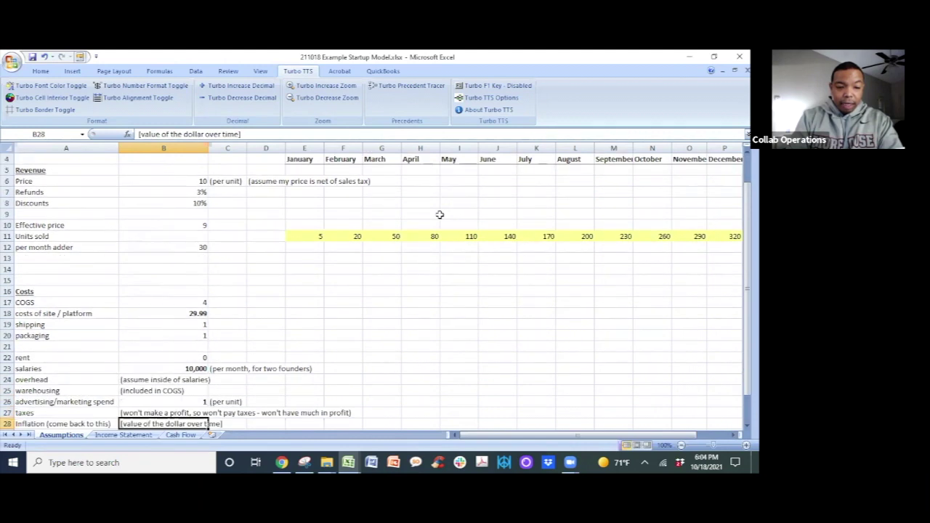
{"action": "key", "text": "Up"}
{"action": "key", "text": "Up"}
{"action": "key", "text": "Down"}
{"action": "key", "text": "Down"}
{"action": "key", "text": "Down"}
{"action": "key", "text": "Down"}
{"action": "key", "text": "Down"}
{"action": "key", "text": "Down"}
{"action": "key", "text": "Down"}
{"action": "key", "text": "Down"}
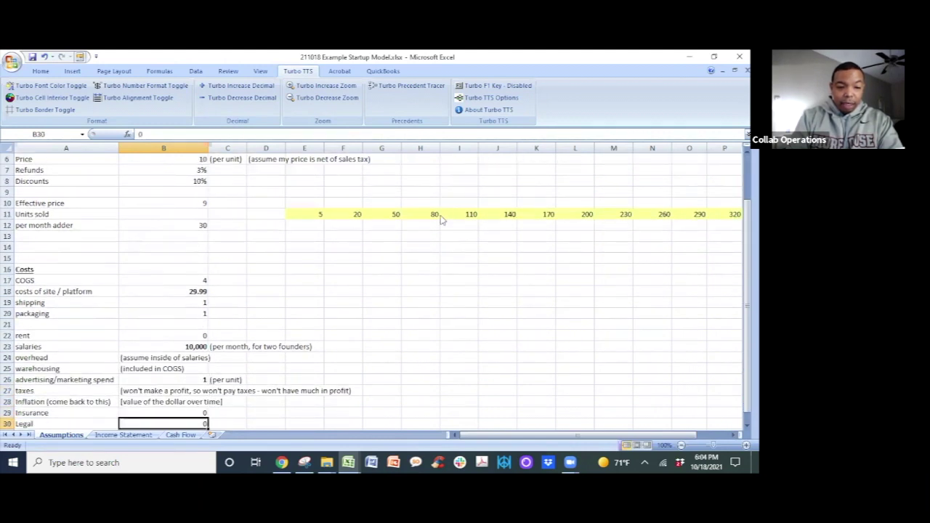
{"action": "key", "text": "Up"}
{"action": "key", "text": "Up"}
{"action": "key", "text": "Up"}
{"action": "key", "text": "Up"}
{"action": "key", "text": "Up"}
{"action": "key", "text": "Up"}
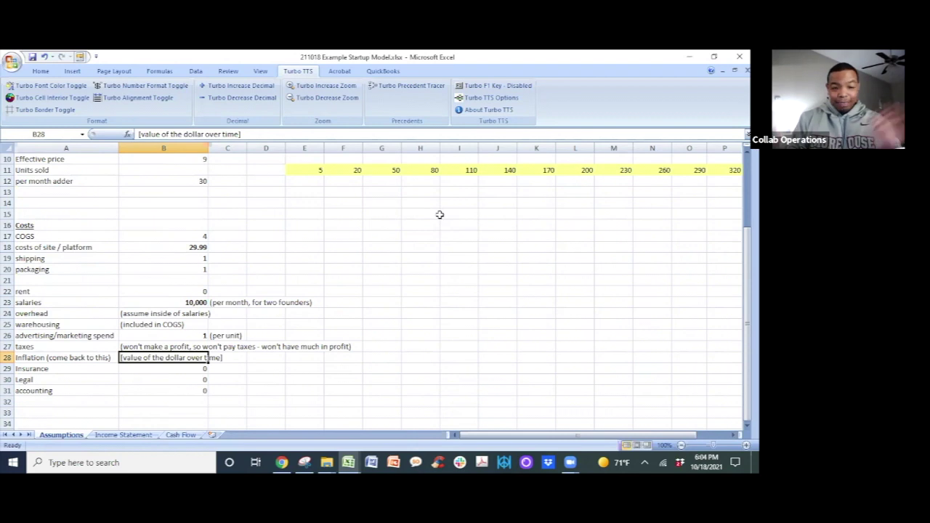
{"action": "scroll", "coordinate": [154, 405], "scroll_direction": "down", "scroll_amount": 1}
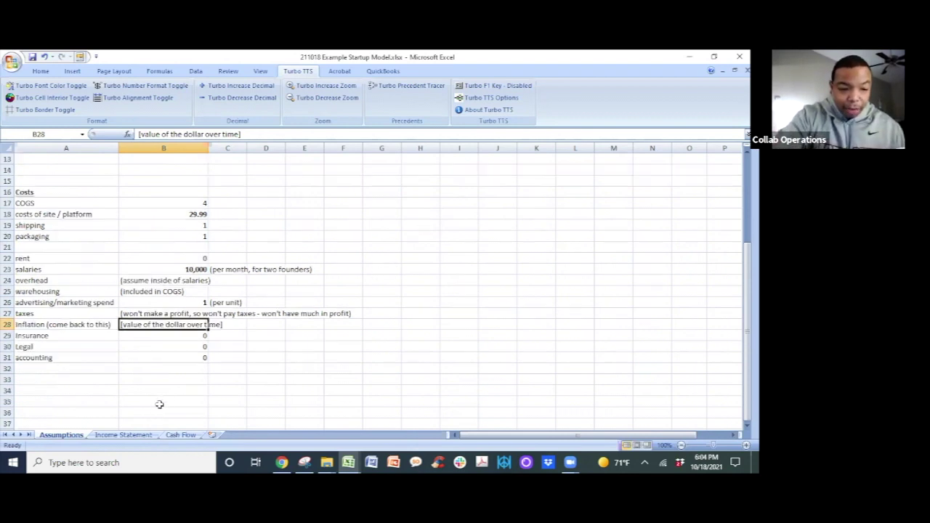
Enter the heading "Reasons why we do this:" in A21 of the Income Statement sheet.
{"action": "left_click", "coordinate": [123, 434]}
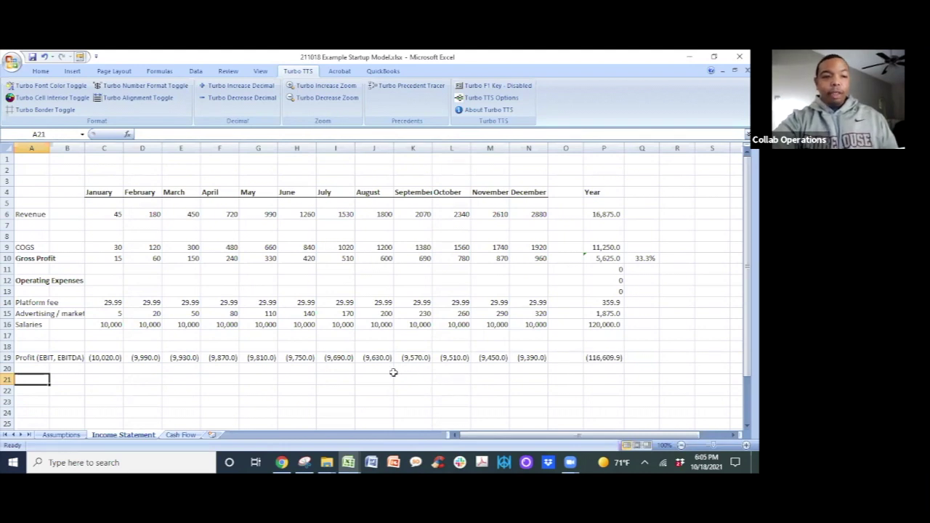
{"action": "type", "text": "Reasons"}
{"action": "key", "text": "BackSpace"}
{"action": "key", "text": "BackSpace"}
{"action": "key", "text": "BackSpace"}
{"action": "key", "text": "BackSpace"}
{"action": "type", "text": "sons why we "}
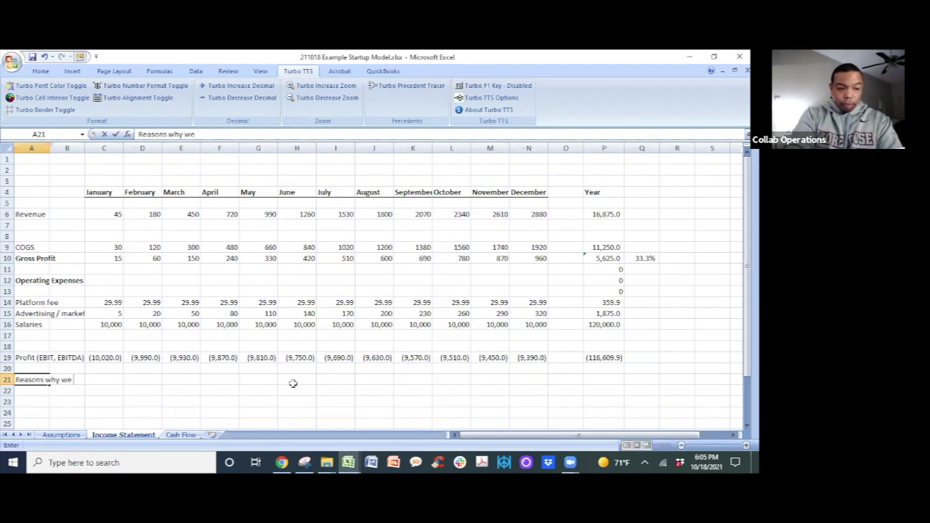
{"action": "type", "text": "do this:"}
{"action": "key", "text": "Return"}
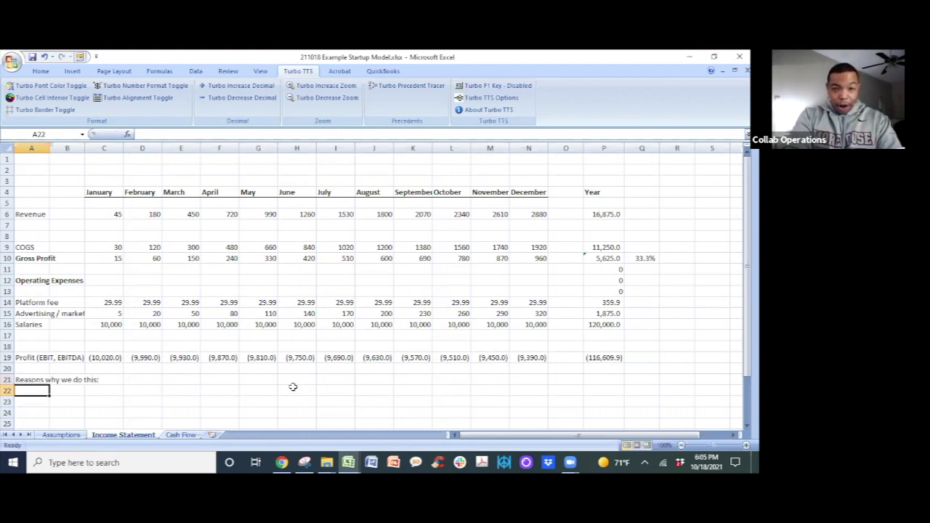
List "fundraise" and "change assumptions" as the first two reasons in A22 and A23.
{"action": "type", "text": "fundraise"}
{"action": "key", "text": "Return"}
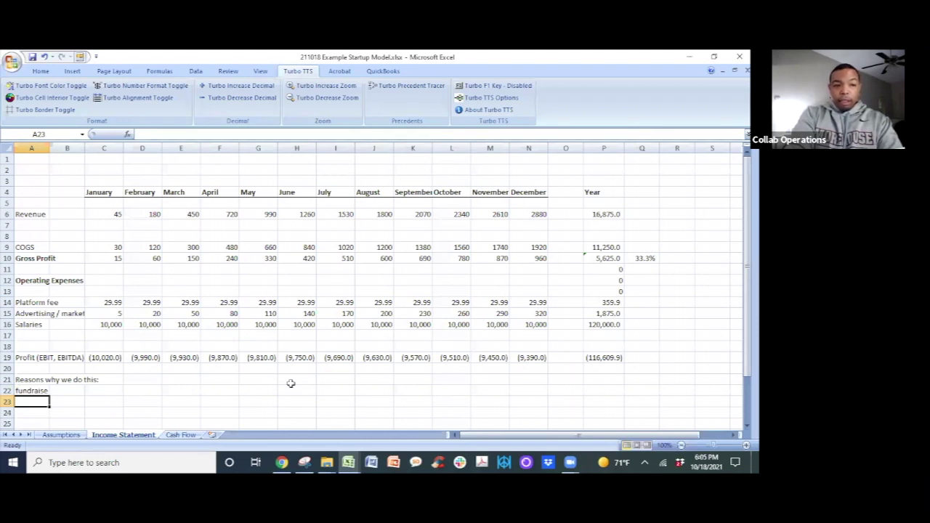
{"action": "type", "text": "raise"}
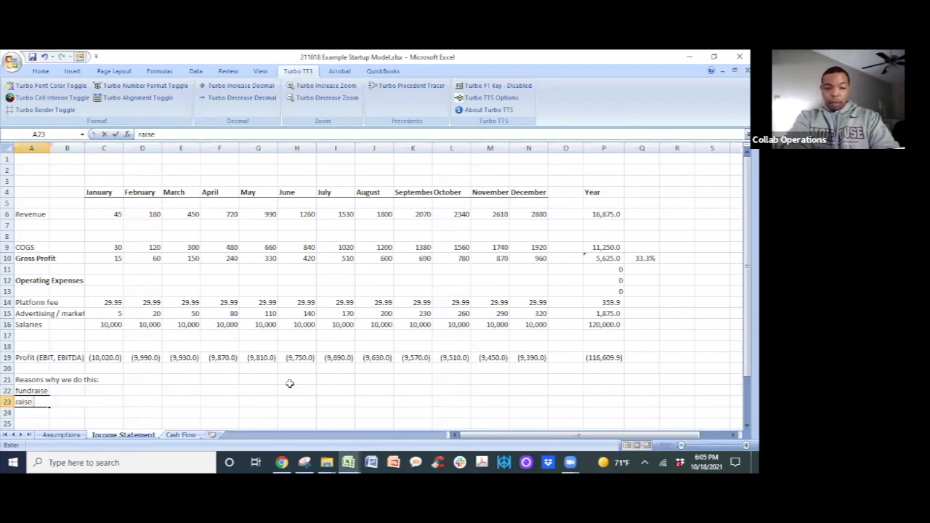
{"action": "key", "text": "BackSpace"}
{"action": "key", "text": "BackSpace"}
{"action": "key", "text": "BackSpace"}
{"action": "key", "text": "BackSpace"}
{"action": "key", "text": "BackSpace"}
{"action": "type", "text": "c"}
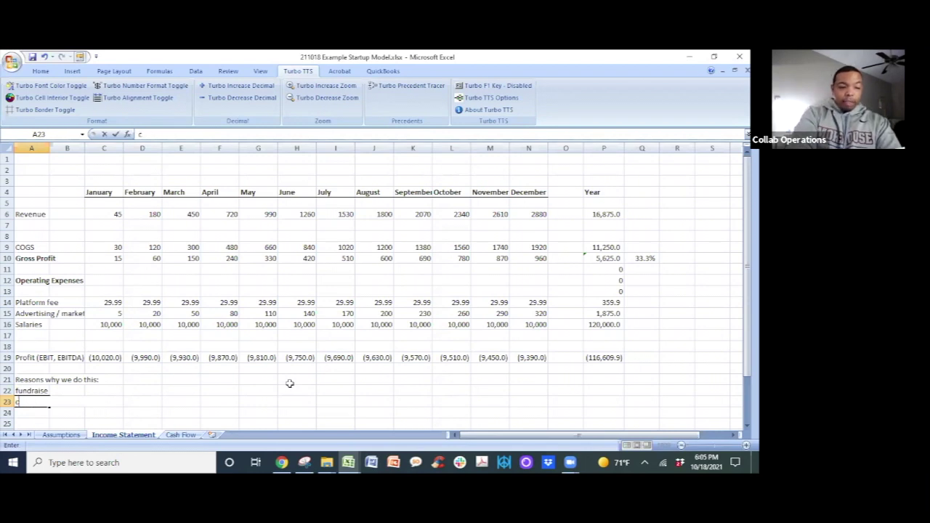
{"action": "type", "text": "hange ass"}
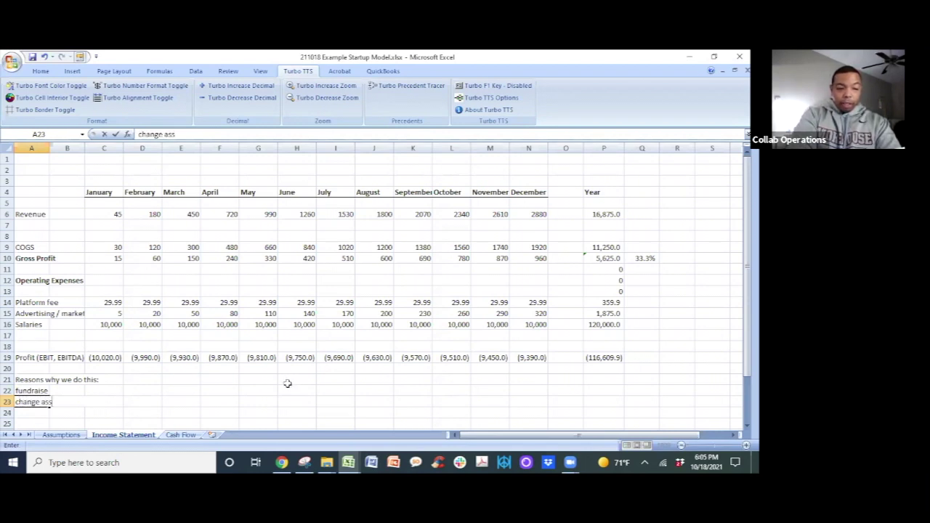
{"action": "type", "text": "umptions"}
{"action": "key", "text": "Return"}
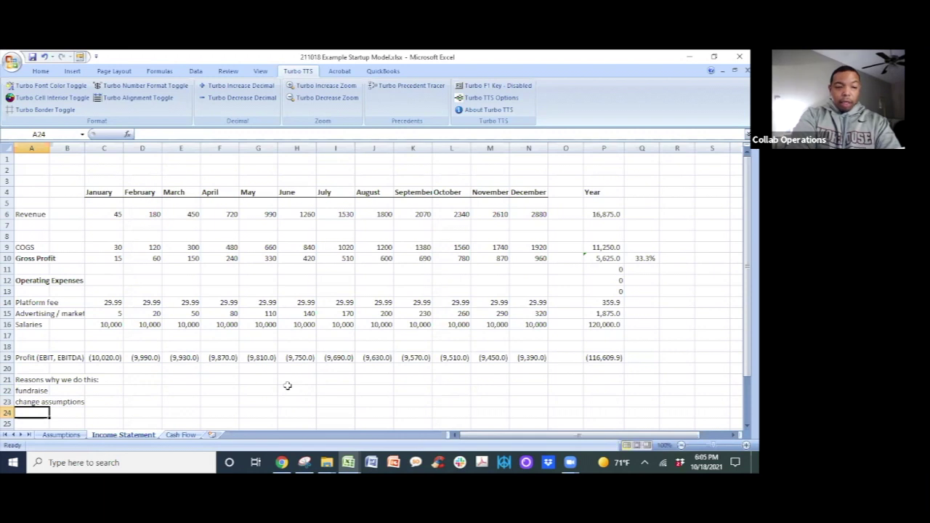
Add the reason "know your growth rate" in A24.
{"action": "type", "text": "know your g"}
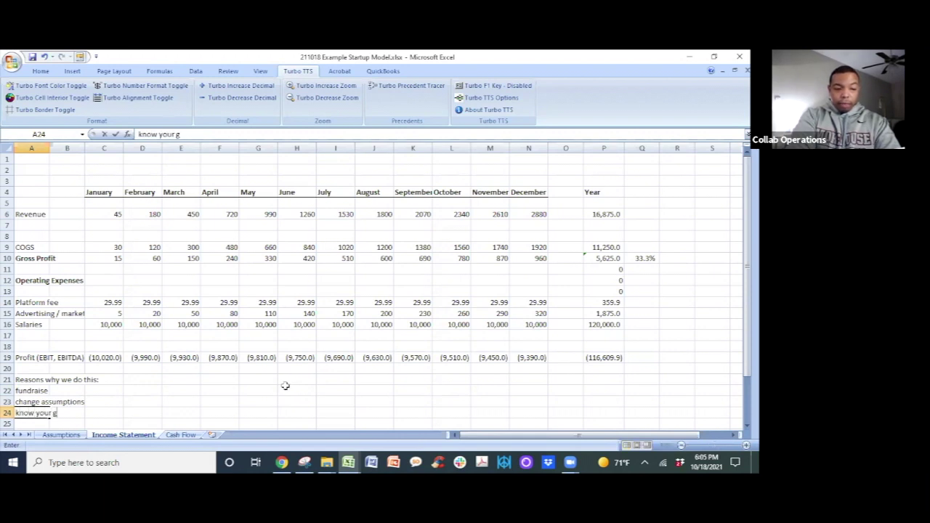
{"action": "type", "text": "rowth rate"}
{"action": "key", "text": "Return"}
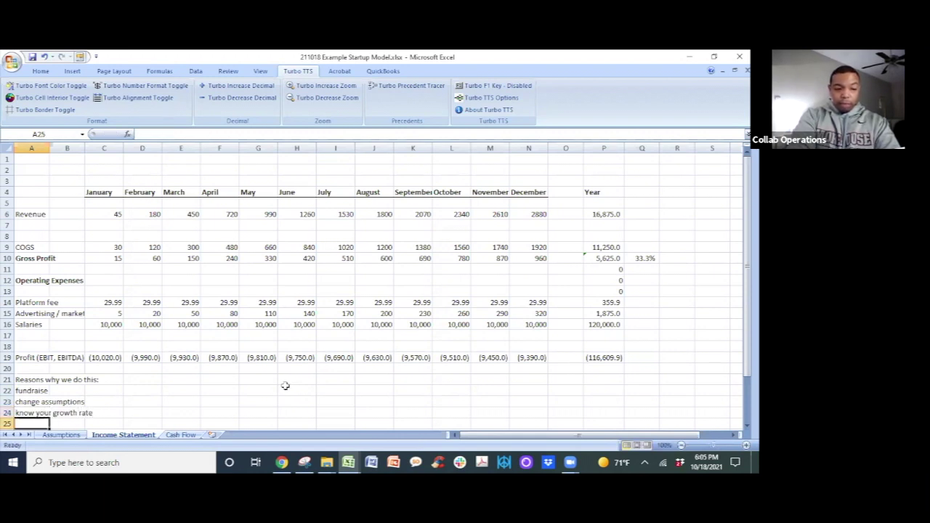
Make the "Reasons why we do this:" heading in A21 bold.
{"action": "key", "text": "Up"}
{"action": "key", "text": "Up"}
{"action": "key", "text": "Up"}
{"action": "key", "text": "Up"}
{"action": "key", "text": "ctrl+b"}
Add "run rate / burn rate / runway" as the next reason in A25.
{"action": "key", "text": "Down"}
{"action": "key", "text": "Down"}
{"action": "key", "text": "Down"}
{"action": "key", "text": "Down"}
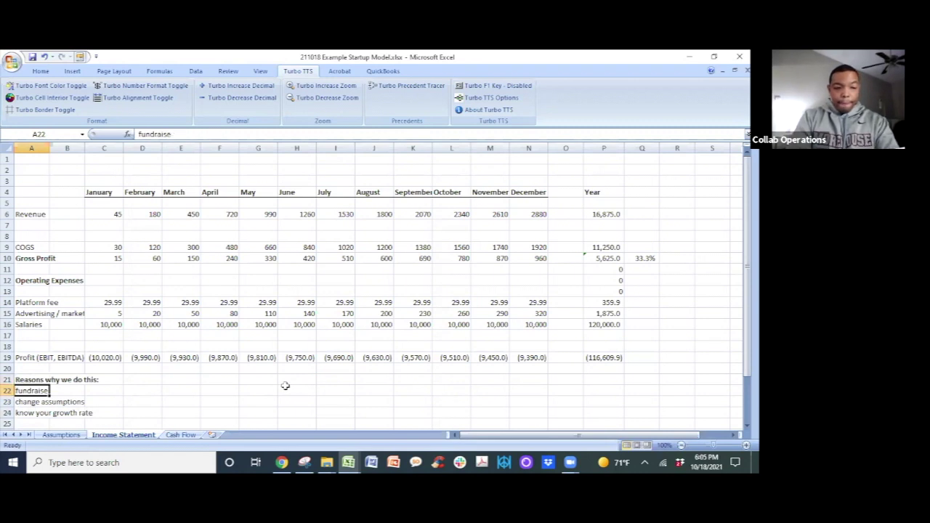
{"action": "type", "text": "run"}
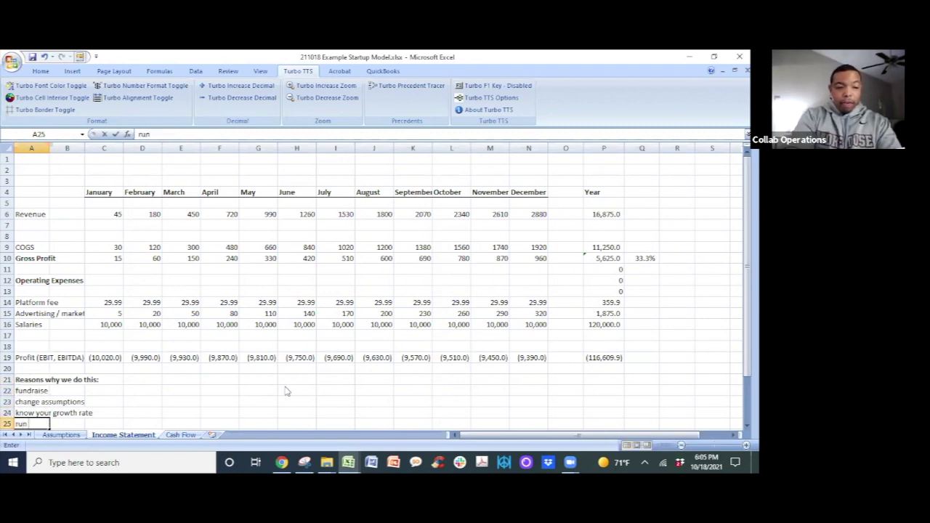
{"action": "type", "text": " rate / burn r"}
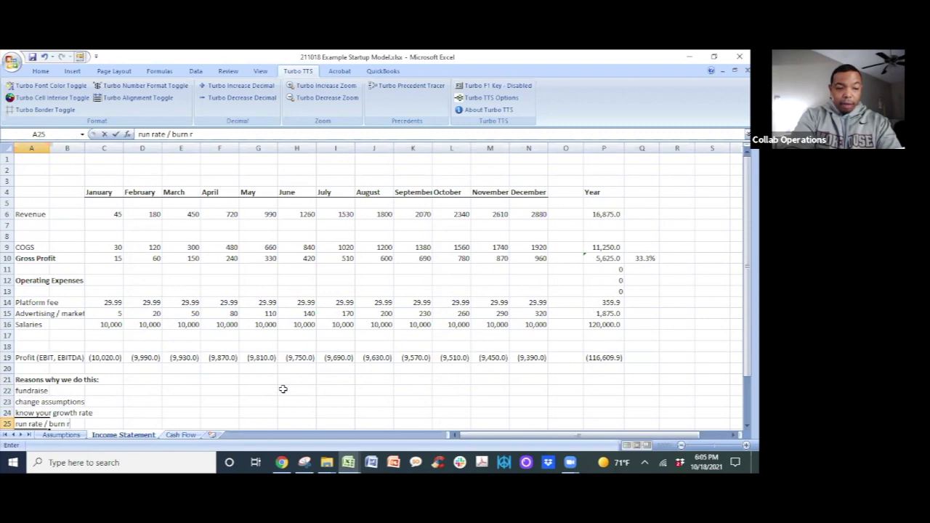
{"action": "type", "text": "ate / runway"}
{"action": "key", "text": "Return"}
{"action": "key", "text": "Up"}
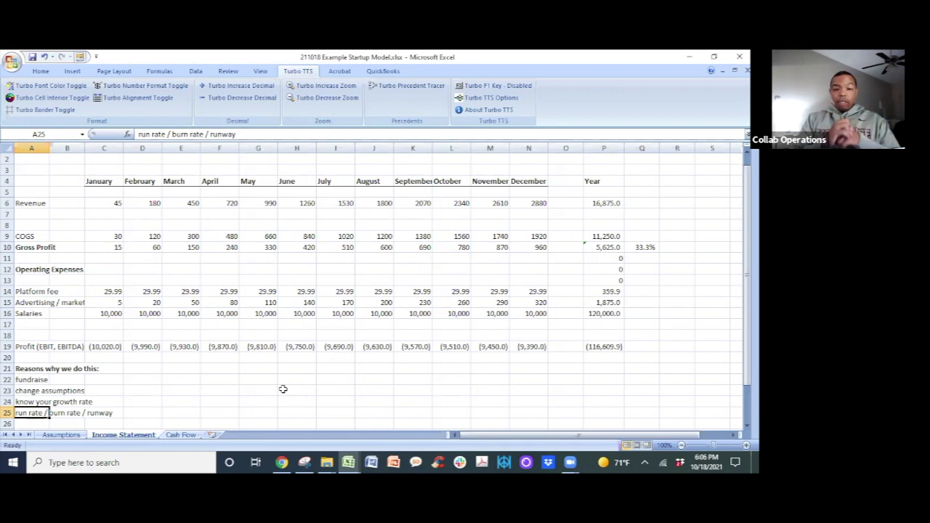
Enter the question "How much money would you ask for to get through these 12 months?" in A28.
{"action": "key", "text": "Return"}
{"action": "key", "text": "Return"}
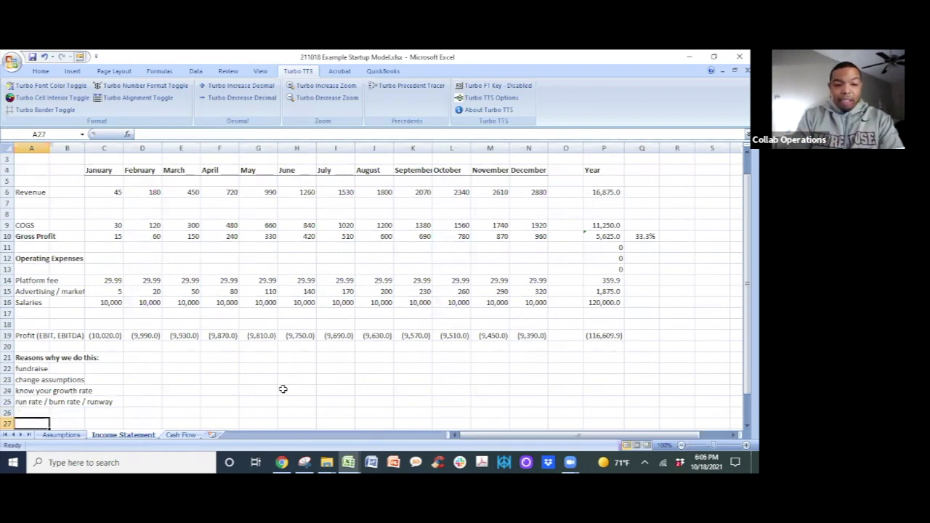
{"action": "key", "text": "Return"}
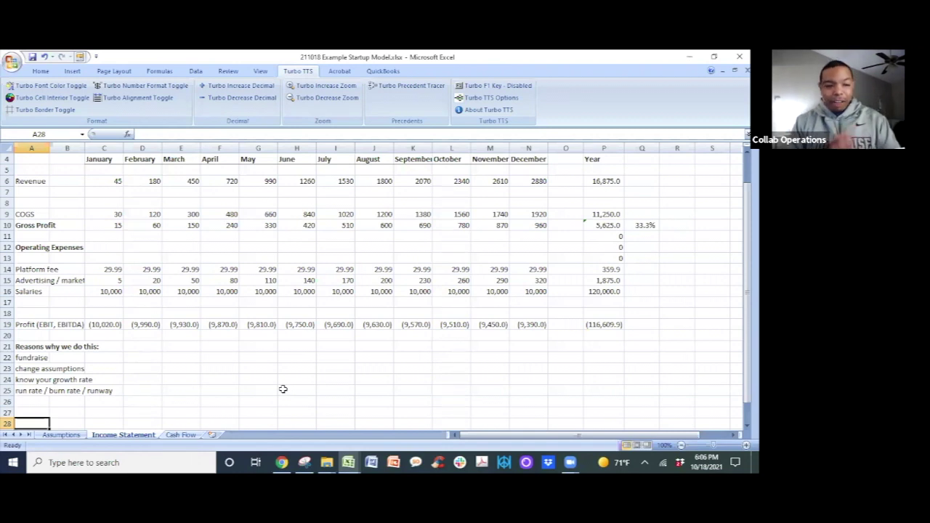
{"action": "type", "text": "H"}
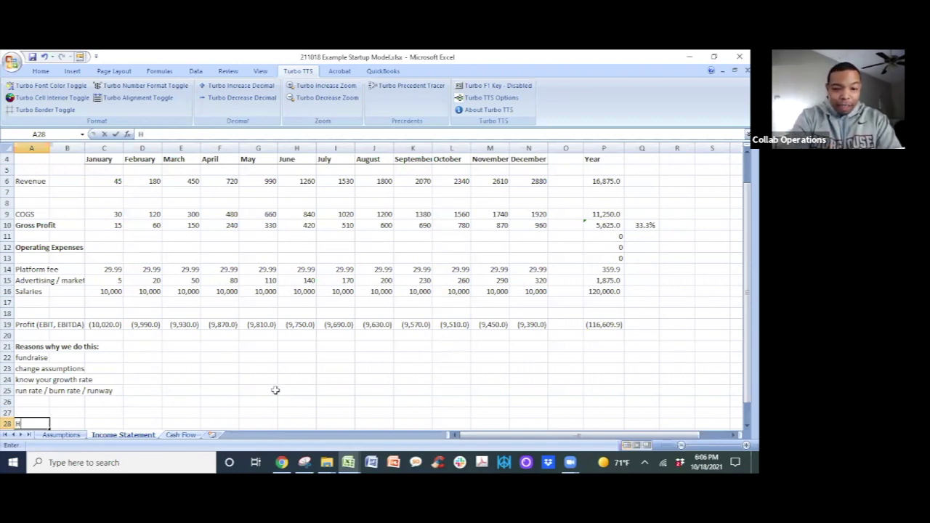
{"action": "type", "text": "ow much money"}
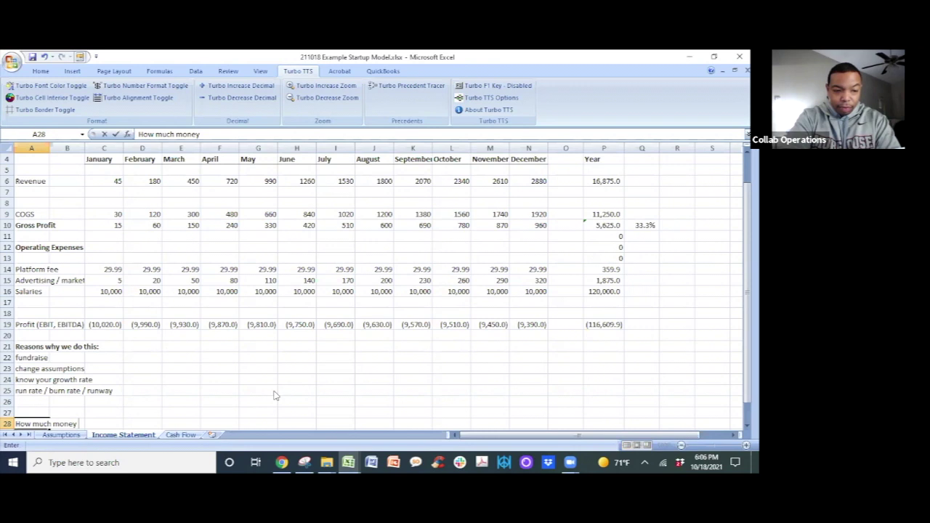
{"action": "type", "text": " would you ask"}
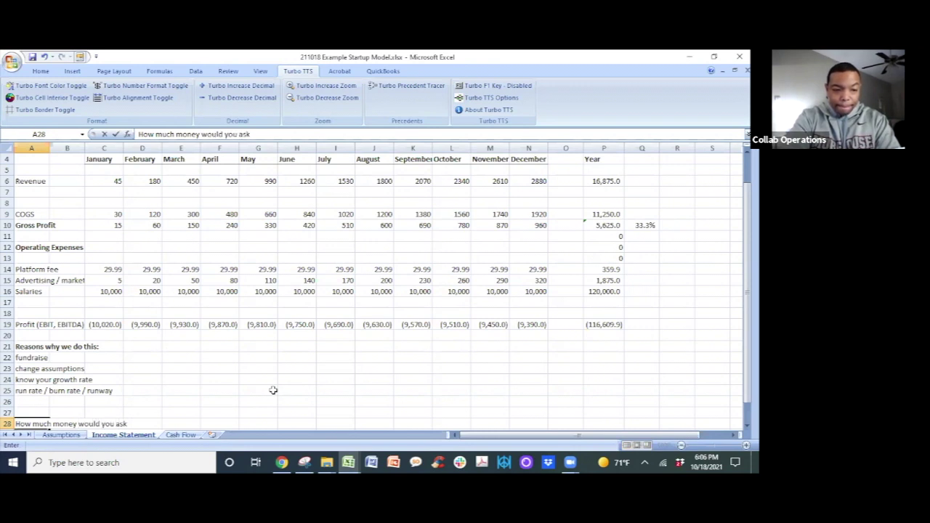
{"action": "type", "text": " for to ge"}
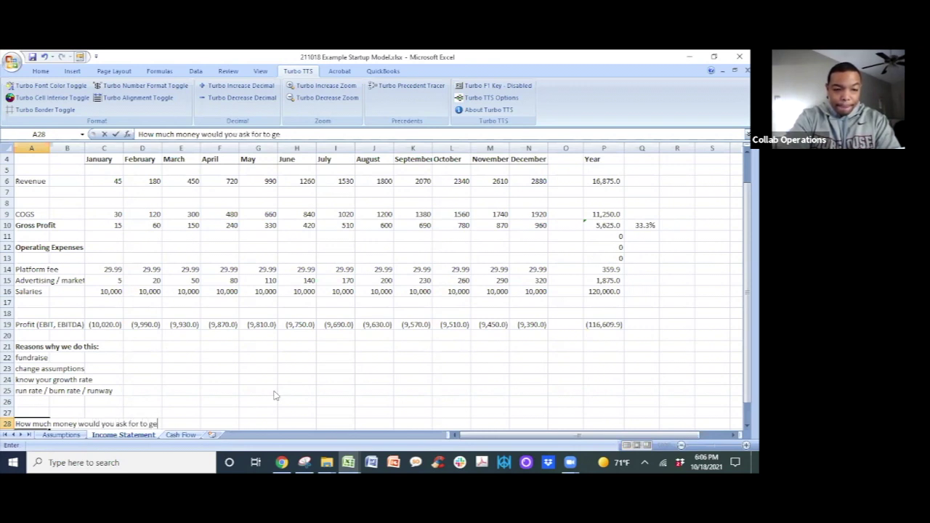
{"action": "type", "text": "t through these "}
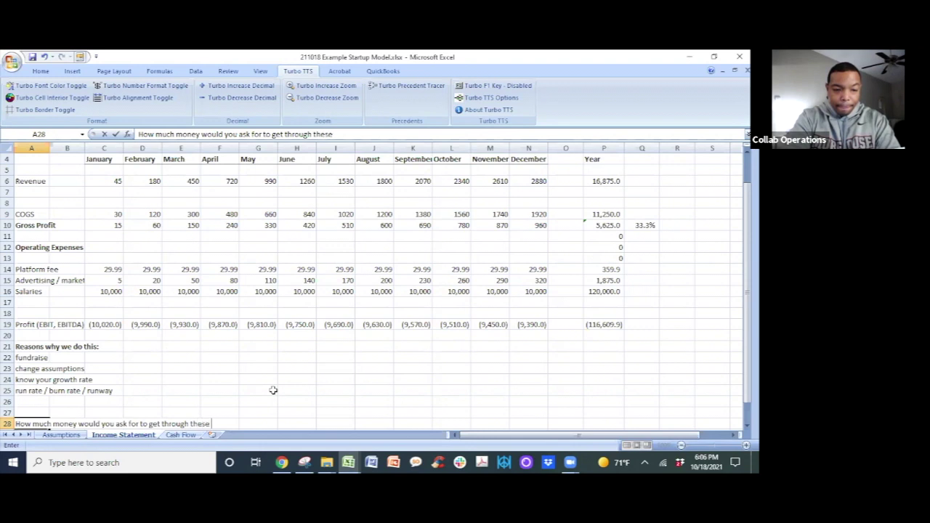
{"action": "type", "text": "12 months?"}
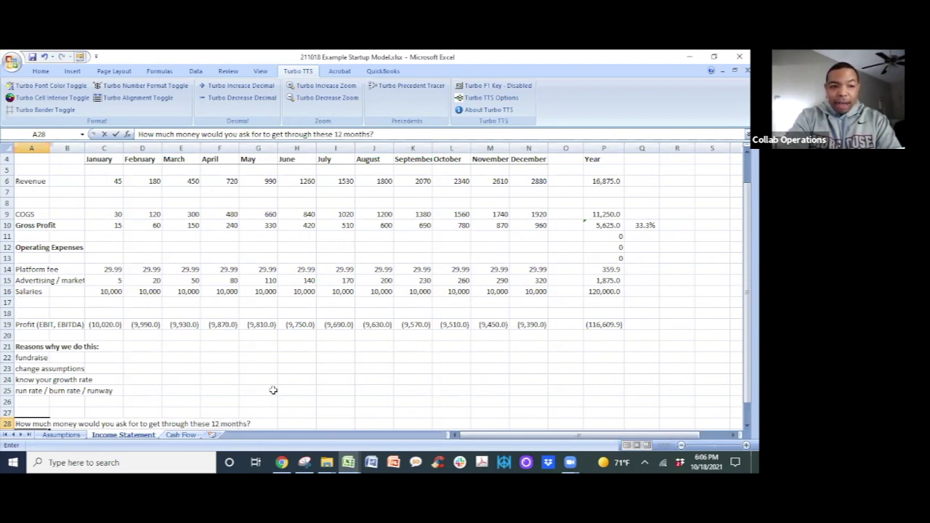
{"action": "key", "text": "Return"}
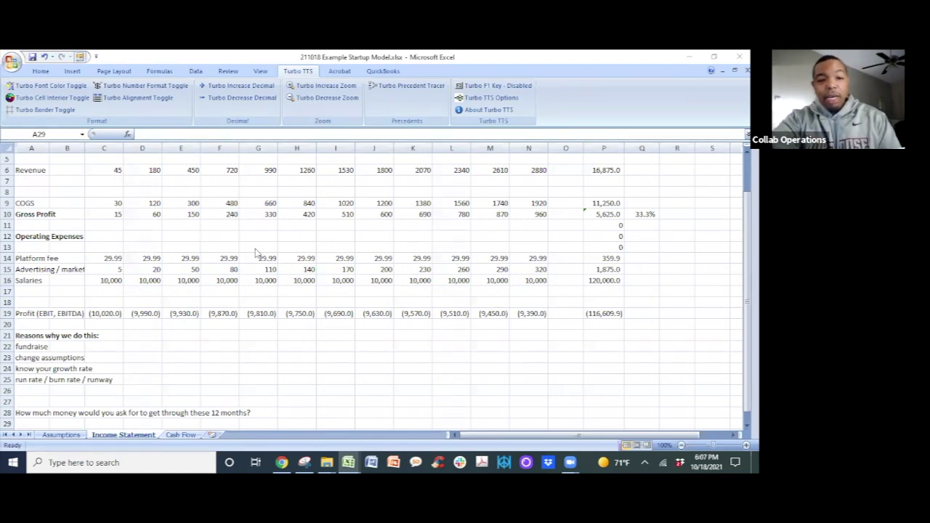
Enter $117,000 in A30 as the first answer to the funding question.
{"action": "scroll", "coordinate": [87, 375], "scroll_direction": "down", "scroll_amount": 4}
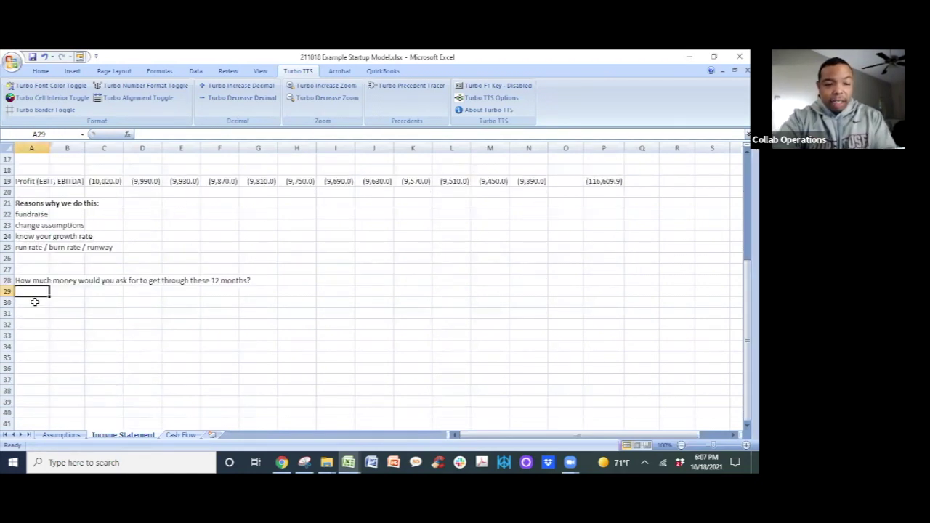
{"action": "left_click", "coordinate": [34, 302]}
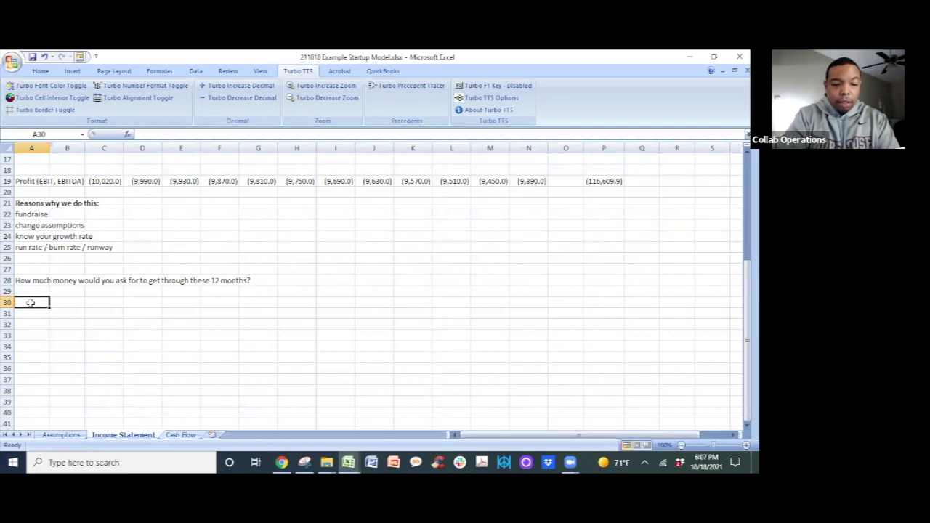
{"action": "type", "text": "$1"}
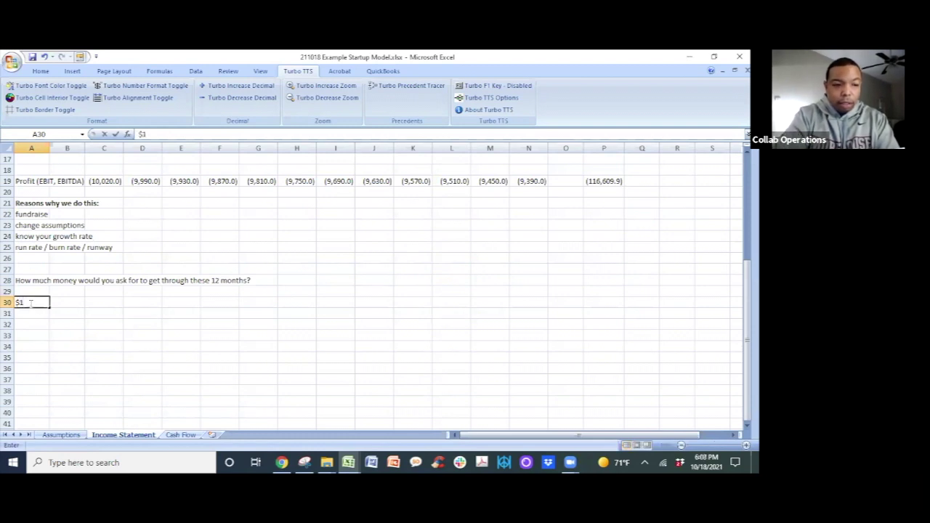
{"action": "type", "text": "17,0000"}
{"action": "key", "text": "Return"}
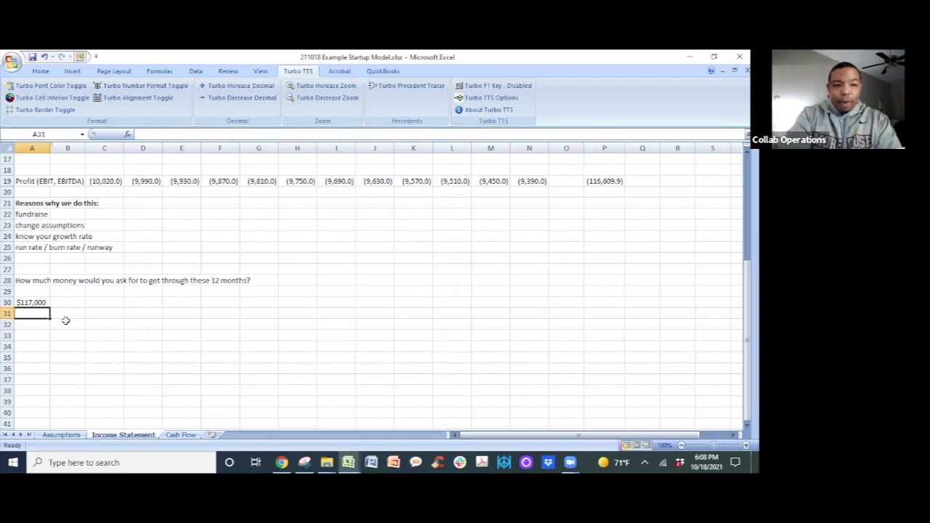
Enter 180,000 in A31 and 230,000 in A32 as further funding amounts.
{"action": "type", "text": "180,"}
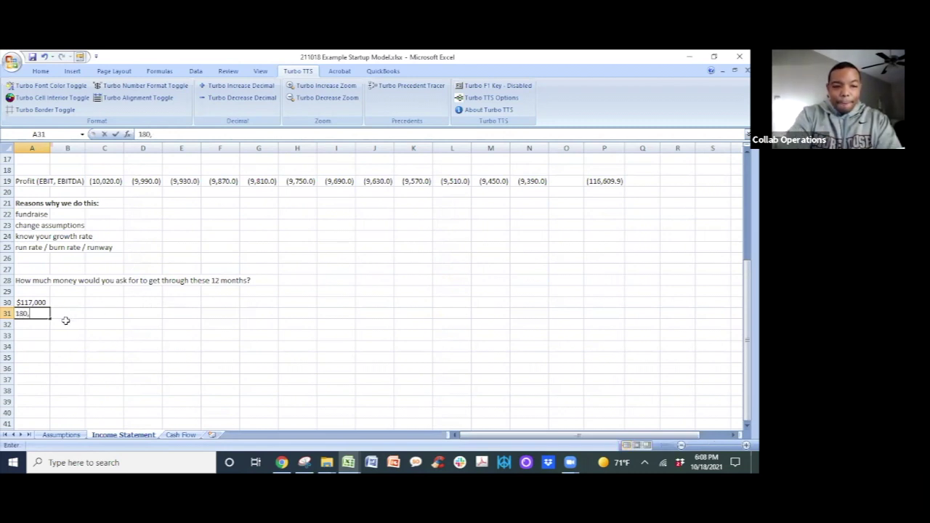
{"action": "type", "text": "000"}
{"action": "key", "text": "Return"}
{"action": "key", "text": "Up"}
{"action": "key", "text": "Up"}
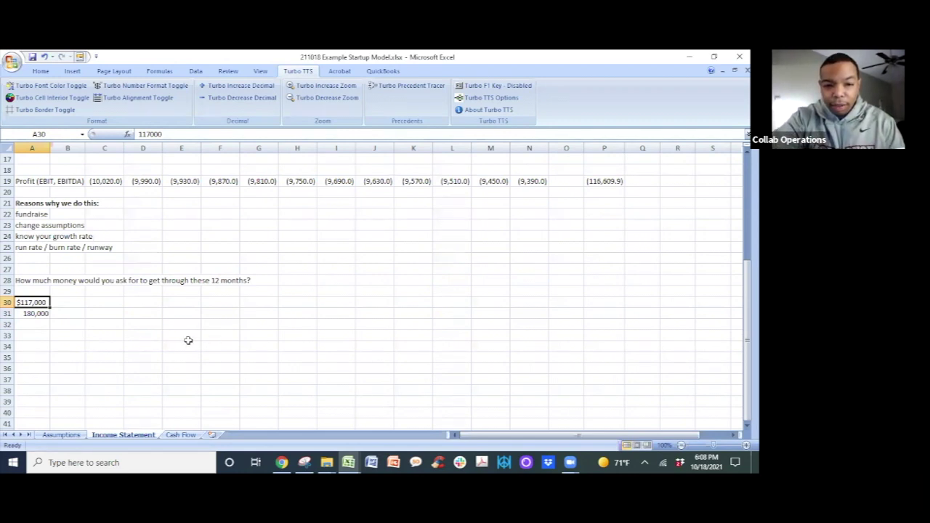
{"action": "left_click", "coordinate": [44, 325]}
{"action": "type", "text": "230,000"}
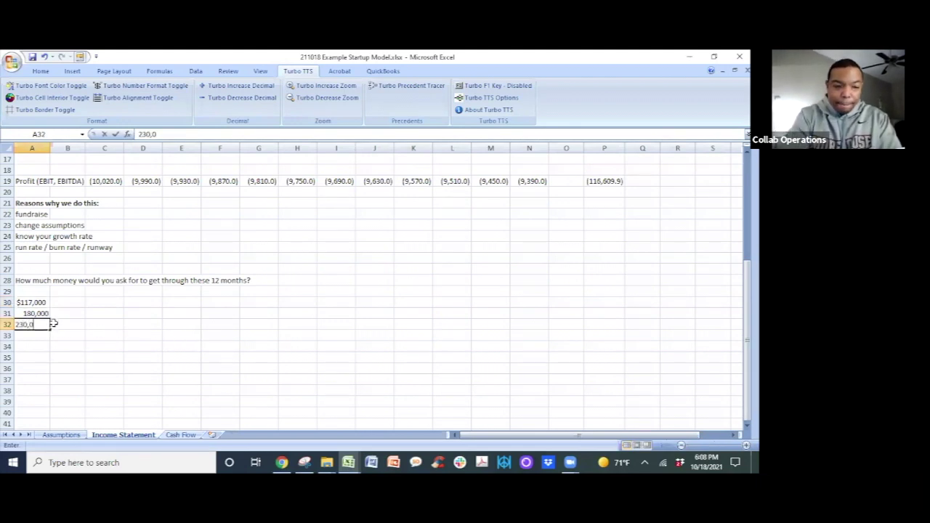
{"action": "key", "text": "Return"}
Divide each funding amount by the one above it with =A31/A30 in B31 and fill the formula down to B32.
{"action": "left_click", "coordinate": [53, 324]}
{"action": "key", "text": "Up"}
{"action": "type", "text": "="}
{"action": "key", "text": "Left"}
{"action": "type", "text": "/"}
{"action": "key", "text": "Left"}
{"action": "key", "text": "Up"}
{"action": "key", "text": "Return"}
{"action": "key", "text": "Up"}
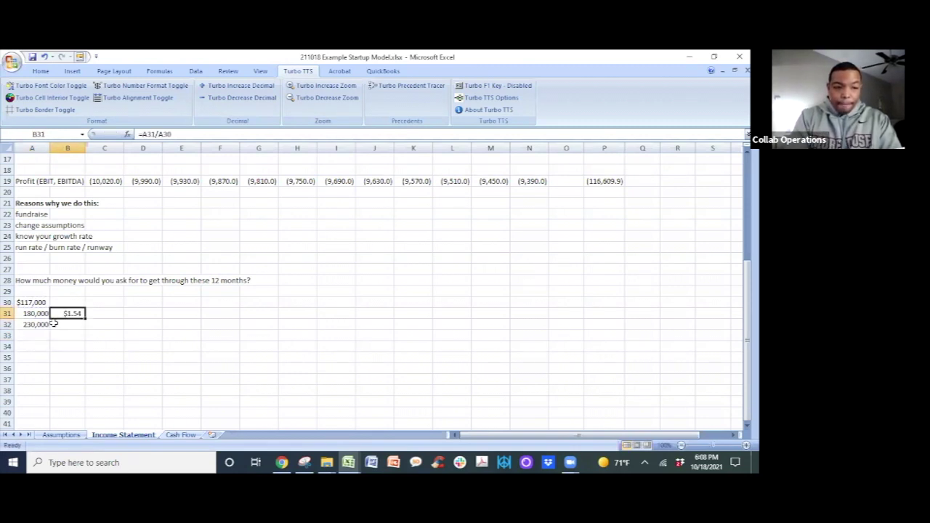
{"action": "key", "text": "shift+Down"}
{"action": "key", "text": "ctrl+d"}
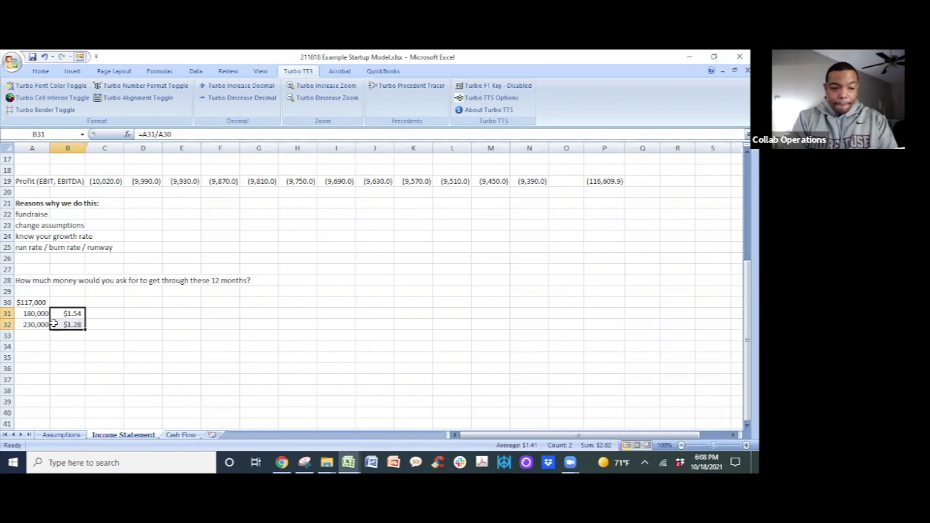
Format the ratios in B31:B32 as percentages with one decimal place.
{"action": "key", "text": "ctrl+shift+1"}
{"action": "key", "text": "ctrl+shift+1"}
{"action": "key", "text": "ctrl+shift+1"}
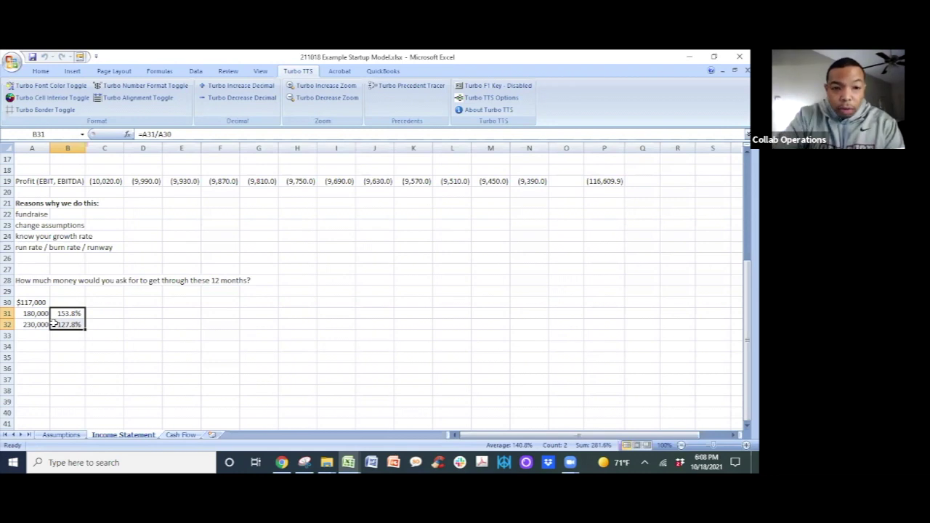
{"action": "left_click", "coordinate": [110, 366]}
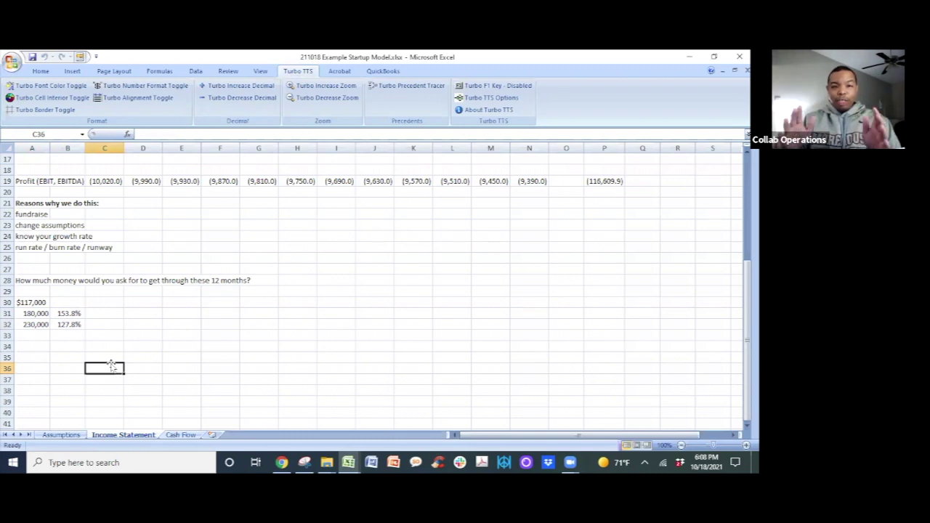
{"action": "left_click", "coordinate": [606, 184]}
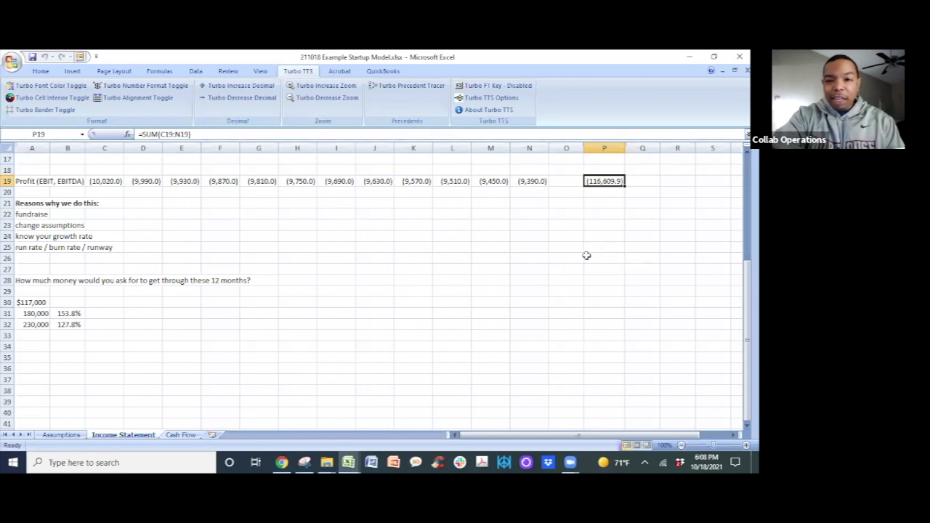
{"action": "left_click", "coordinate": [97, 313]}
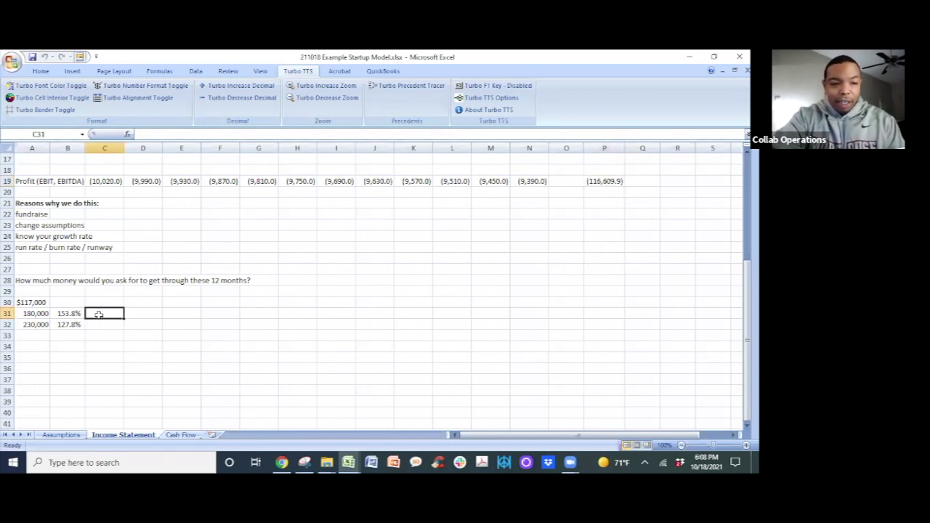
{"action": "left_click", "coordinate": [32, 314]}
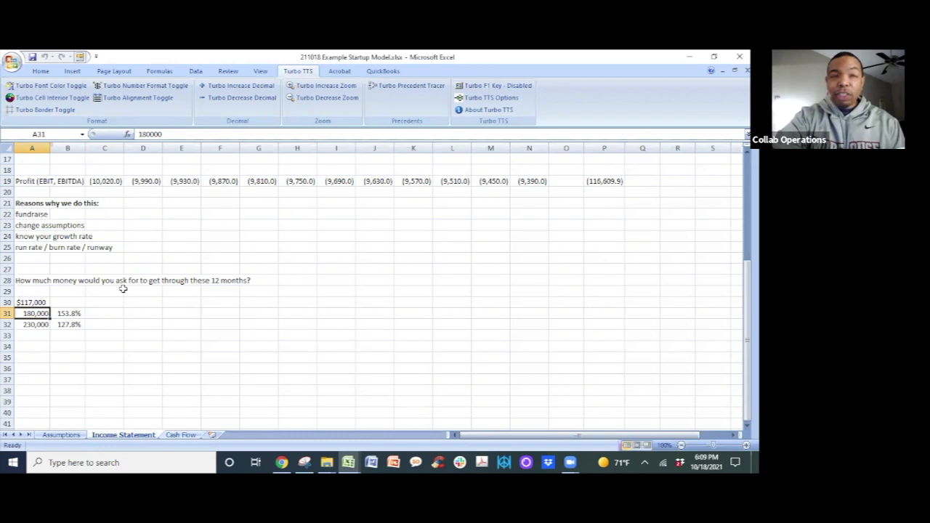
{"action": "scroll", "coordinate": [210, 219], "scroll_direction": "up", "scroll_amount": 1}
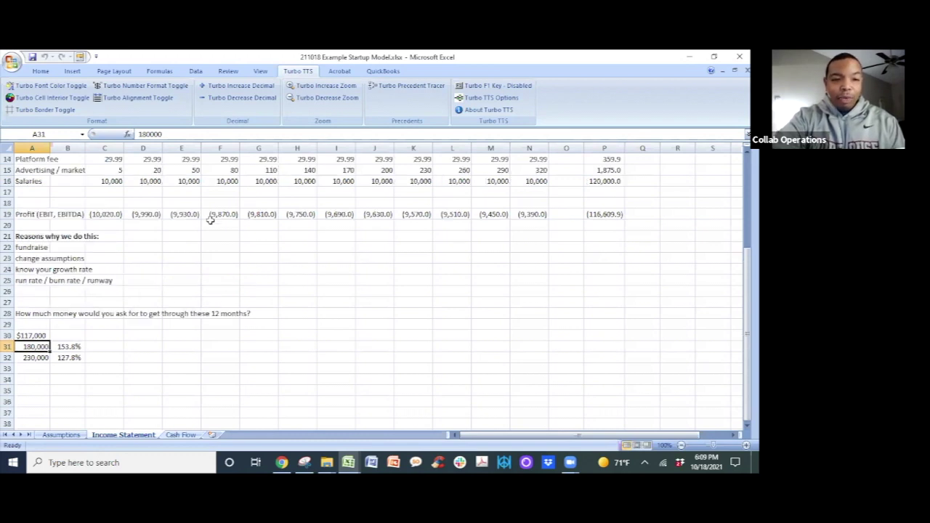
Review the monthly income statement and the three funding amounts in A30:A32 beneath it.
{"action": "scroll", "coordinate": [210, 219], "scroll_direction": "up", "scroll_amount": 5}
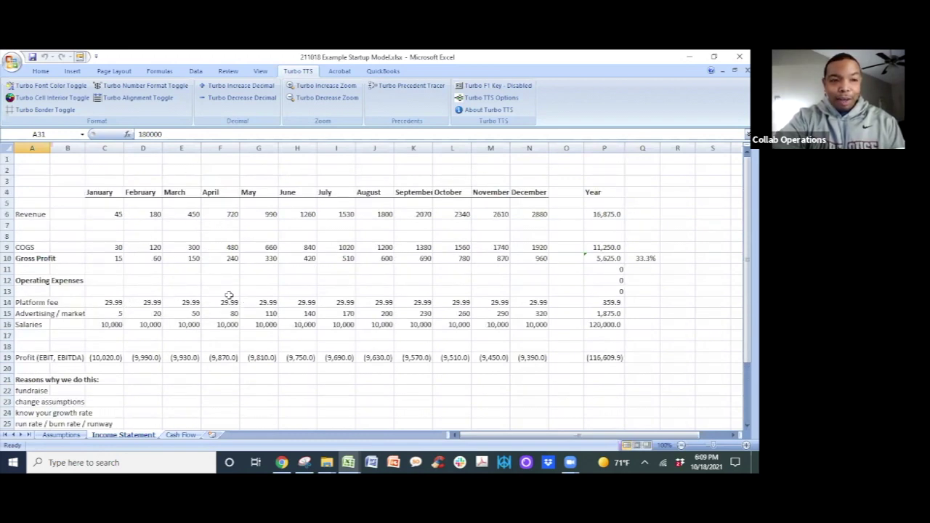
{"action": "scroll", "coordinate": [211, 308], "scroll_direction": "down", "scroll_amount": 1}
{"action": "scroll", "coordinate": [209, 308], "scroll_direction": "up", "scroll_amount": 1}
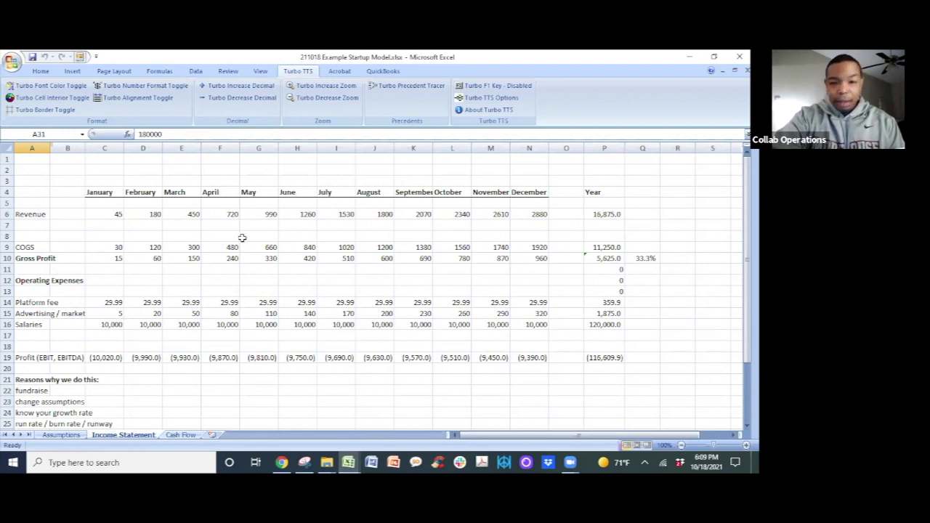
{"action": "left_click", "coordinate": [154, 368]}
{"action": "scroll", "coordinate": [174, 360], "scroll_direction": "down", "scroll_amount": 5}
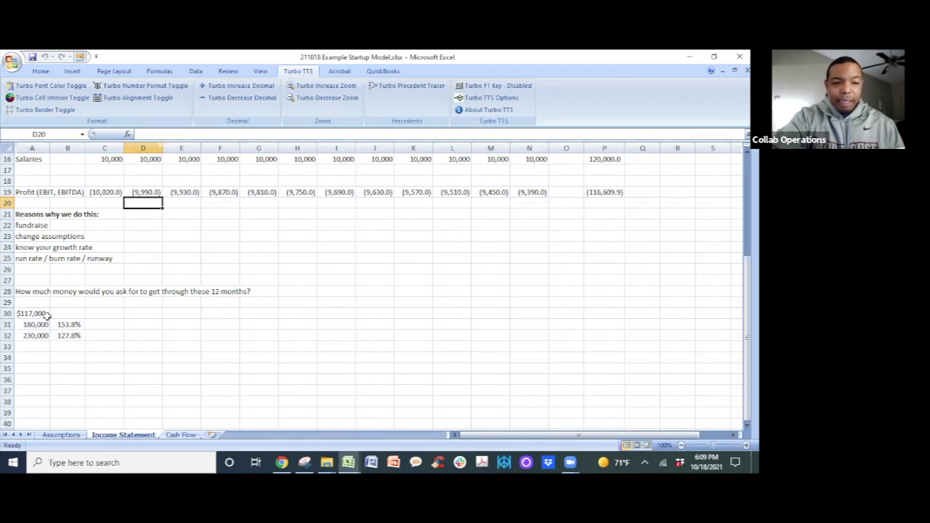
{"action": "left_click_drag", "start_coordinate": [33, 312], "coordinate": [33, 336]}
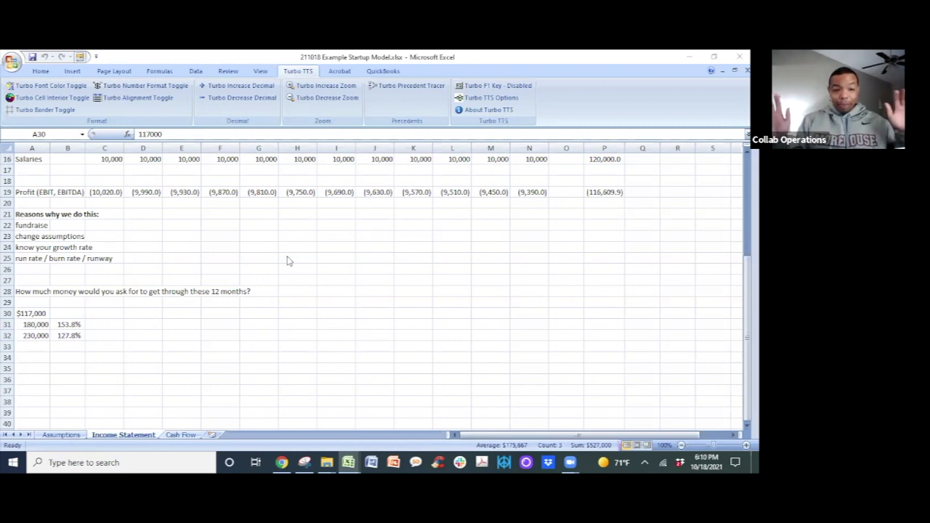
Examine the revenue and cost assumptions on the Assumptions sheet.
{"action": "left_click", "coordinate": [91, 440]}
{"action": "left_click", "coordinate": [63, 435]}
{"action": "scroll", "coordinate": [174, 322], "scroll_direction": "up", "scroll_amount": 4}
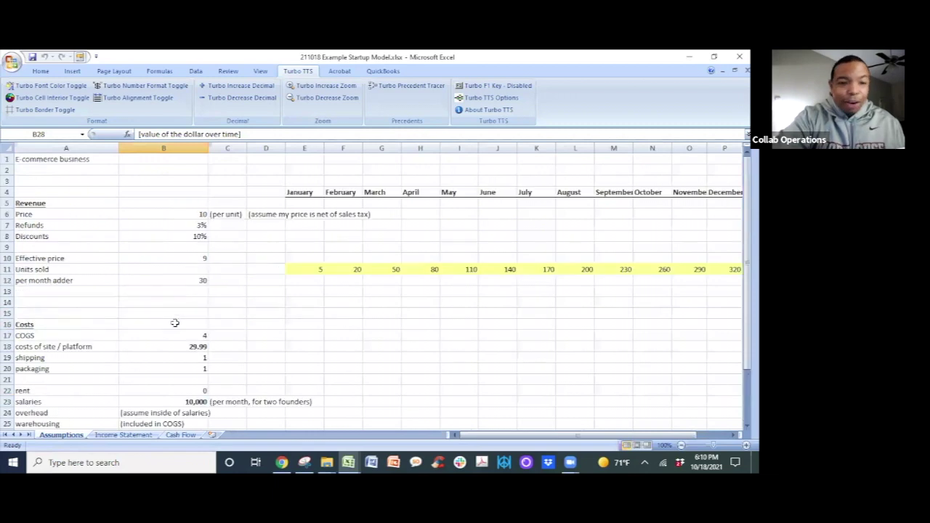
{"action": "scroll", "coordinate": [190, 269], "scroll_direction": "down", "scroll_amount": 4}
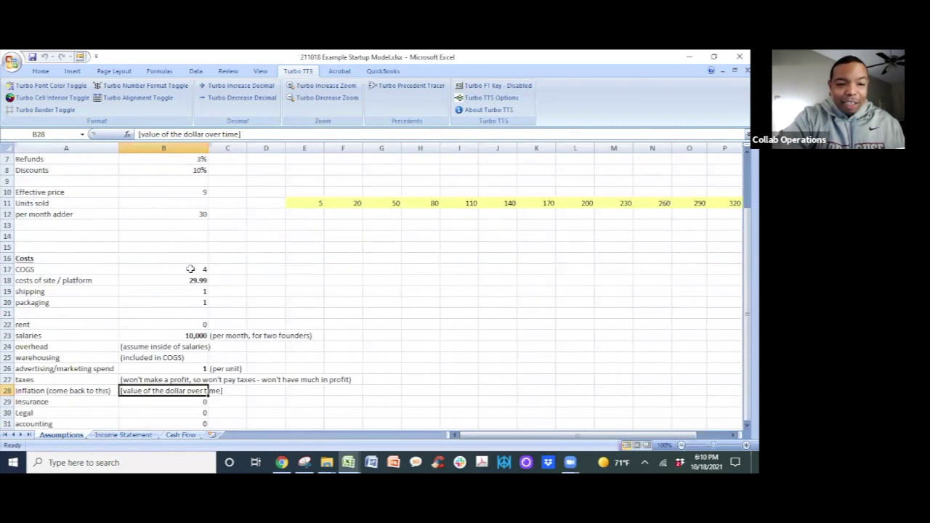
{"action": "scroll", "coordinate": [190, 269], "scroll_direction": "up", "scroll_amount": 4}
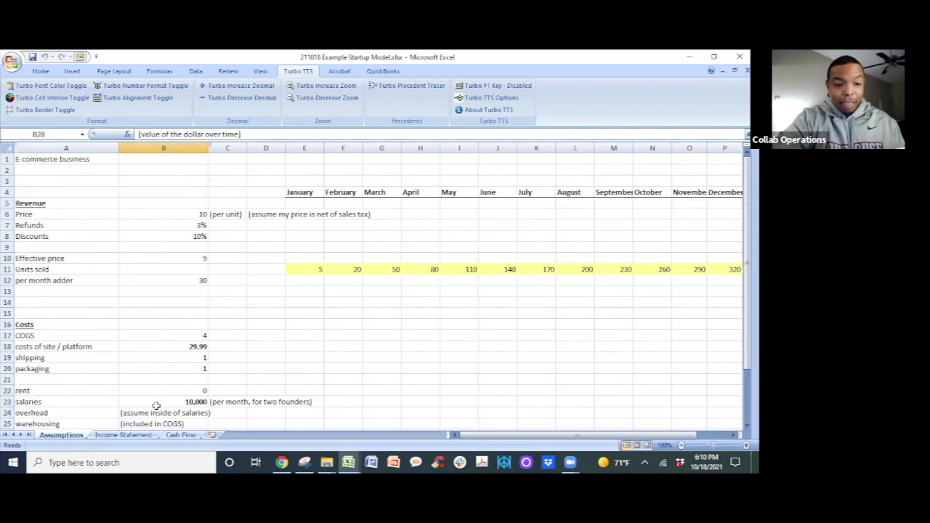
Compare the yearly profit total in P19 on the Income Statement sheet with the funding amount in A31.
{"action": "left_click", "coordinate": [149, 435]}
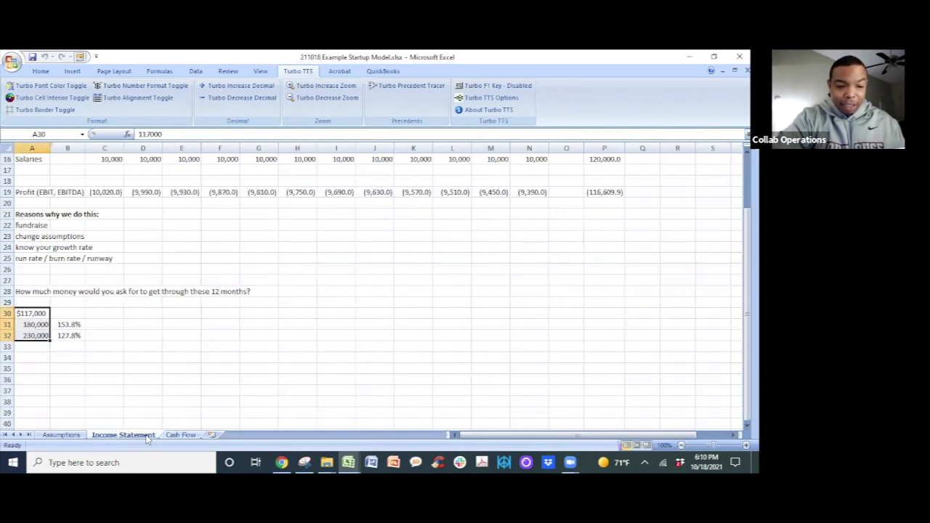
{"action": "scroll", "coordinate": [280, 210], "scroll_direction": "up", "scroll_amount": 5}
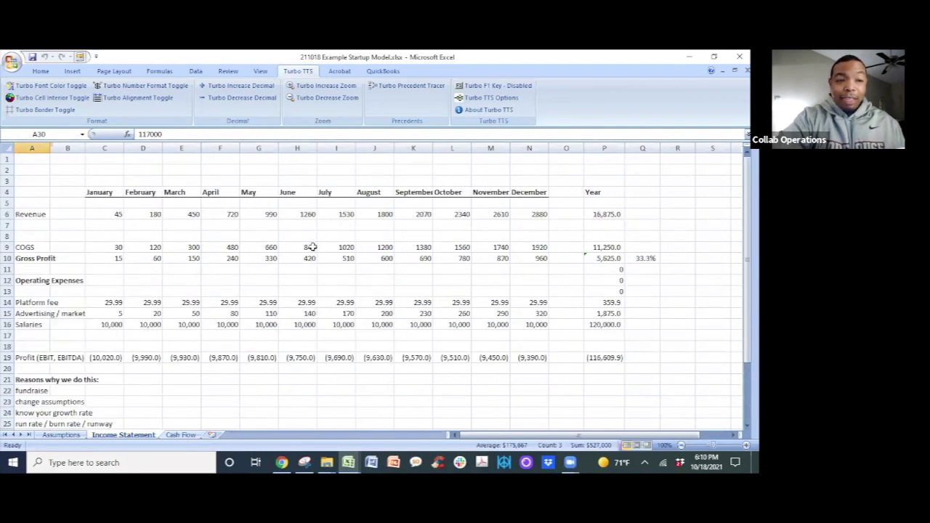
{"action": "left_click", "coordinate": [605, 359]}
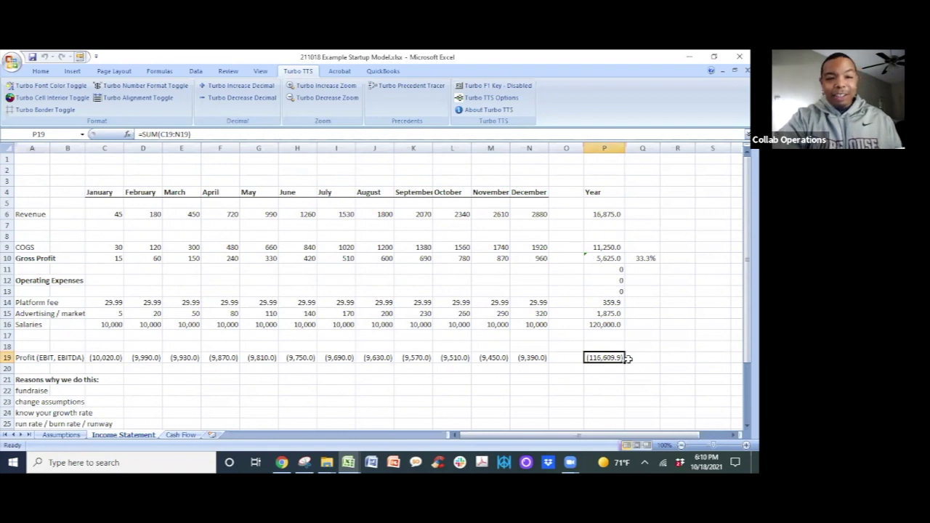
{"action": "scroll", "coordinate": [440, 356], "scroll_direction": "down", "scroll_amount": 2}
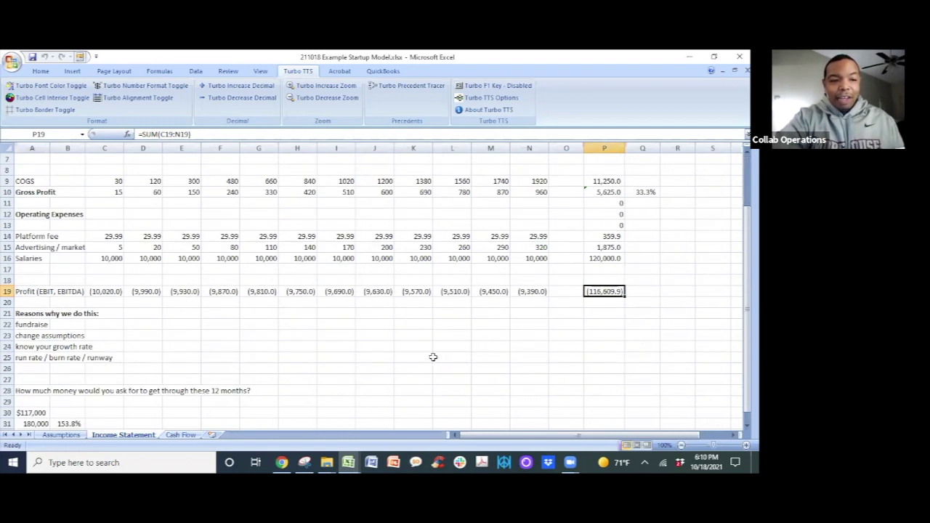
{"action": "scroll", "coordinate": [284, 368], "scroll_direction": "down", "scroll_amount": 2}
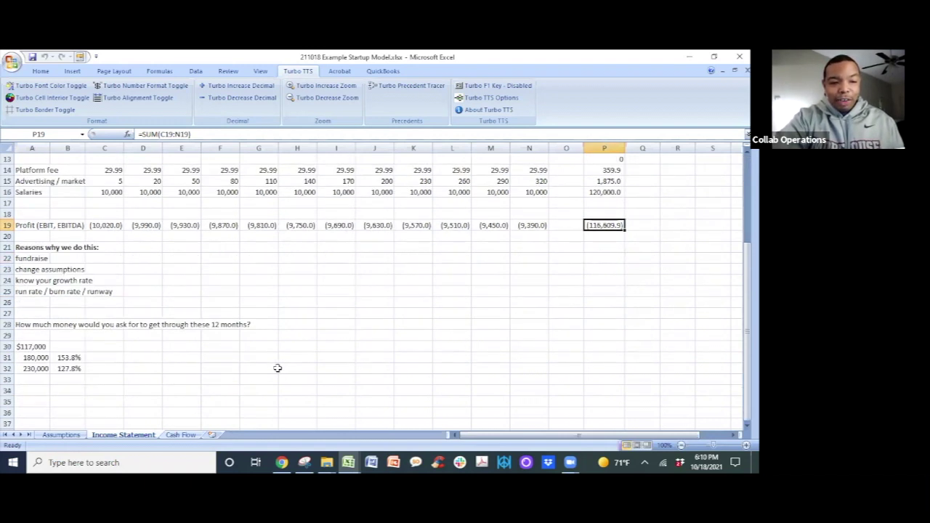
{"action": "left_click", "coordinate": [40, 359]}
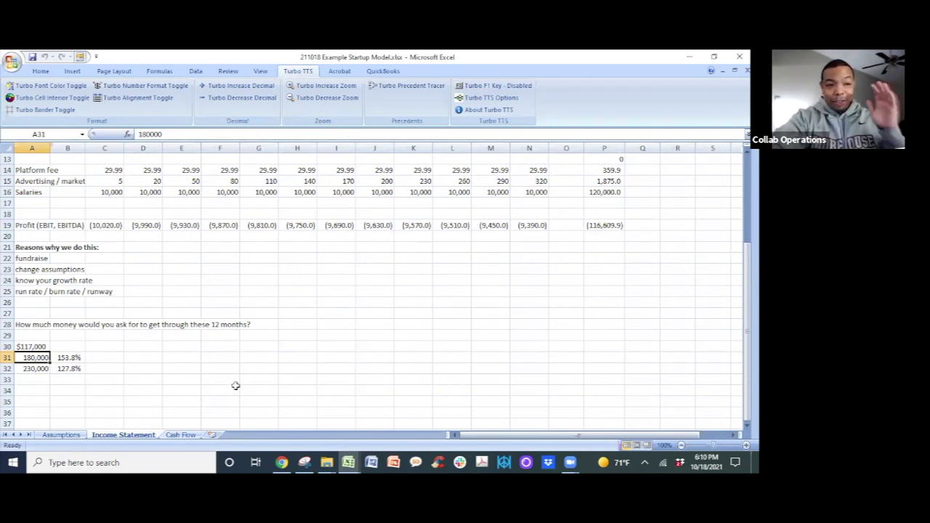
{"action": "scroll", "coordinate": [235, 385], "scroll_direction": "up", "scroll_amount": 4}
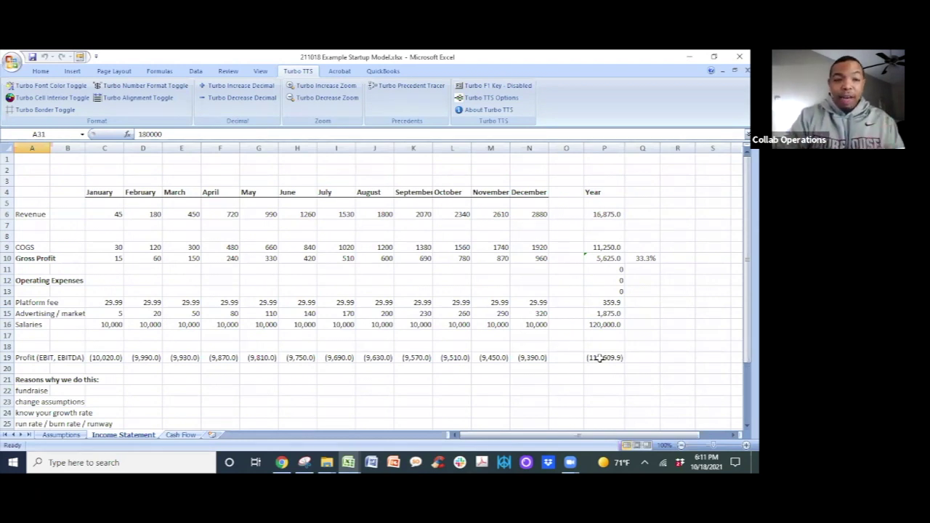
{"action": "left_click", "coordinate": [488, 109]}
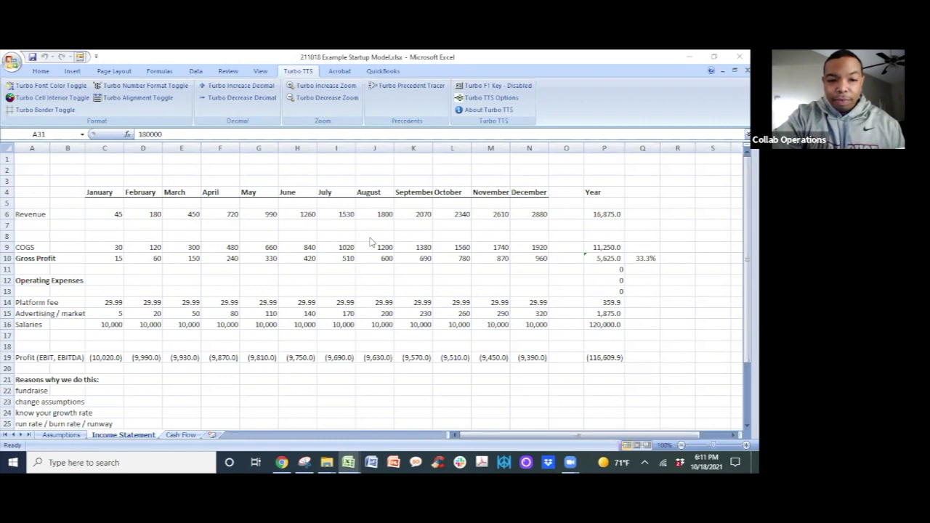
{"action": "scroll", "coordinate": [371, 242], "scroll_direction": "down", "scroll_amount": 1}
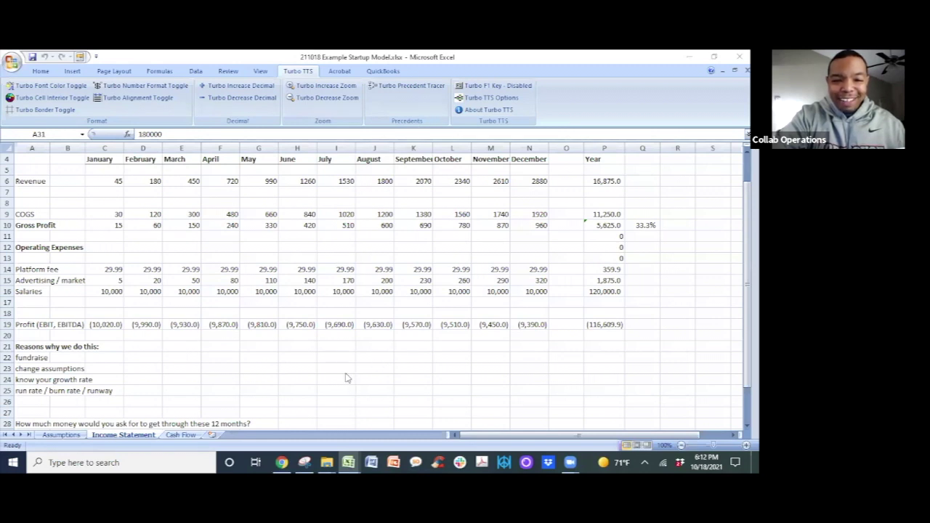
Switch to the Google Slides deck in Chrome and present it from the Questions & Answers slide.
{"action": "left_click", "coordinate": [291, 462]}
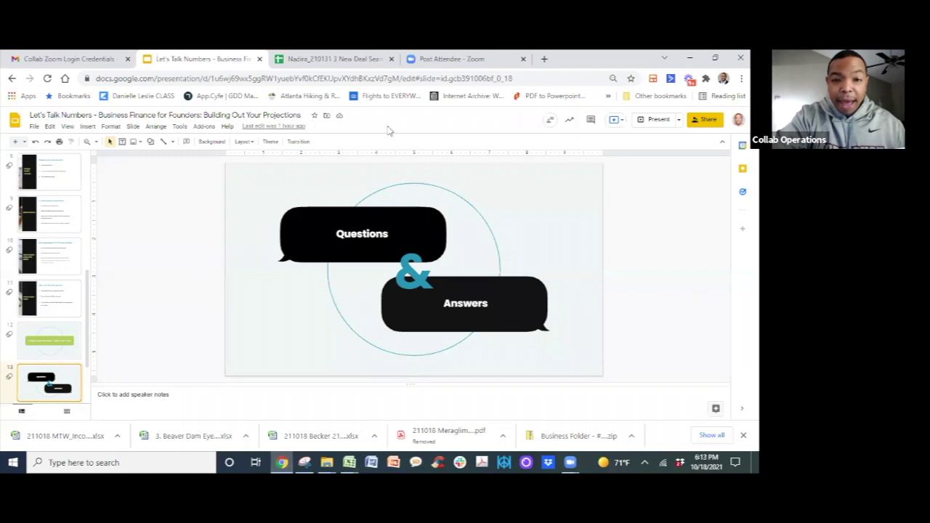
{"action": "left_click", "coordinate": [650, 120]}
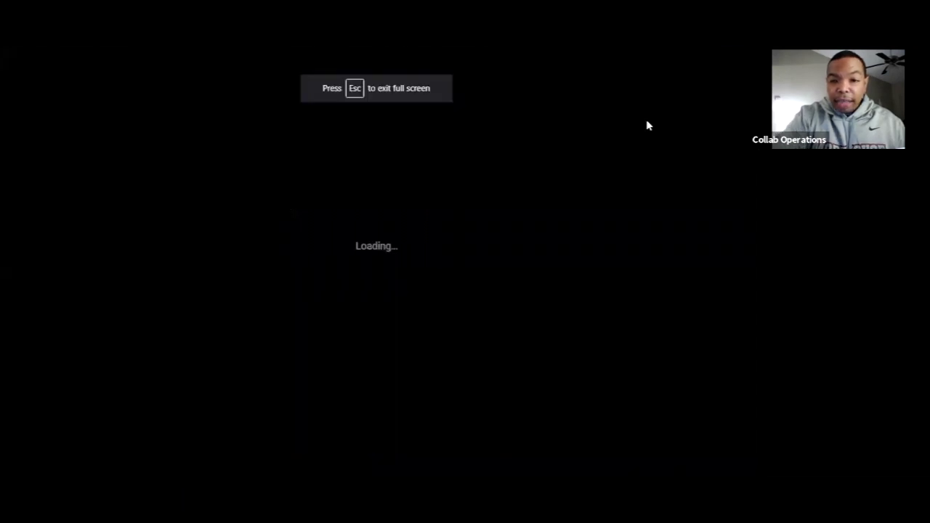